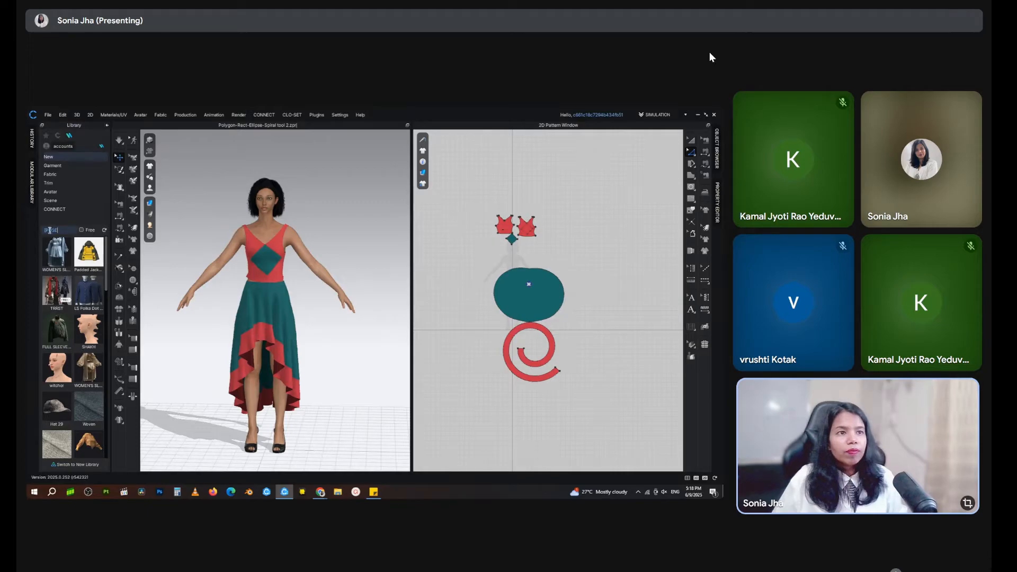
Step: Search the library for free assets with the term POSE and browse the available avatar poses
left_click(82, 231)
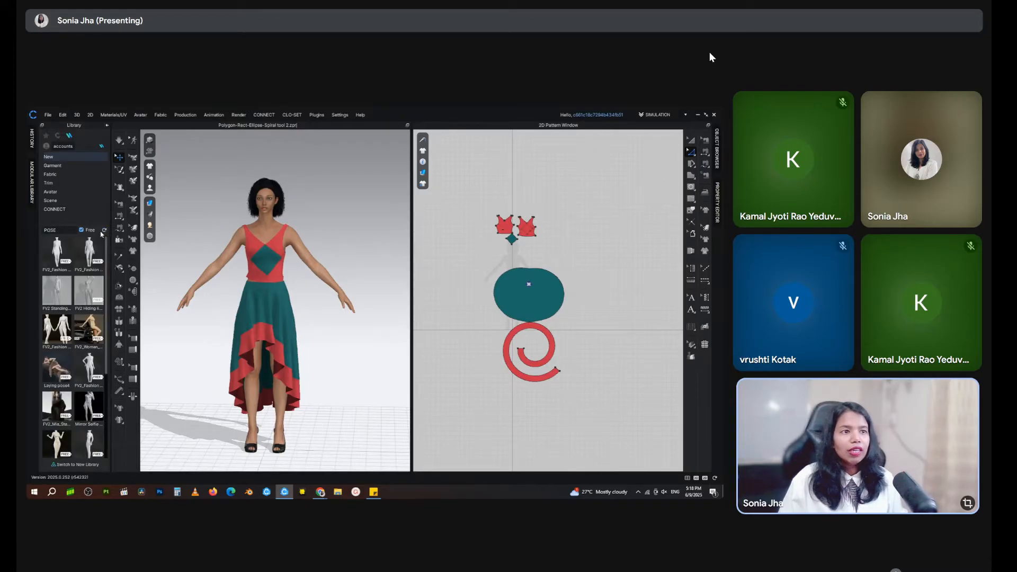
scroll(69, 328, "down", 2)
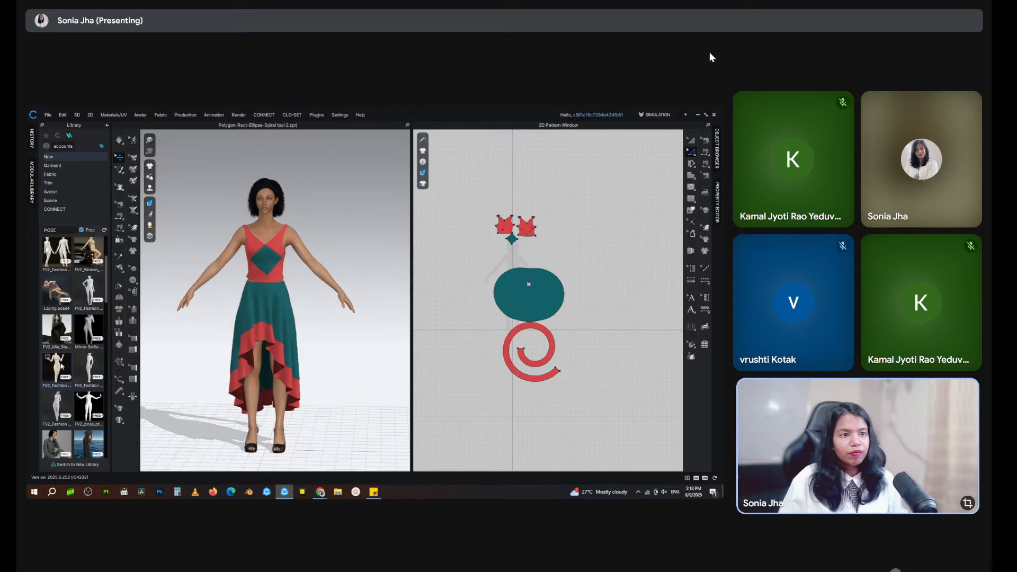
scroll(61, 370, "up", 2)
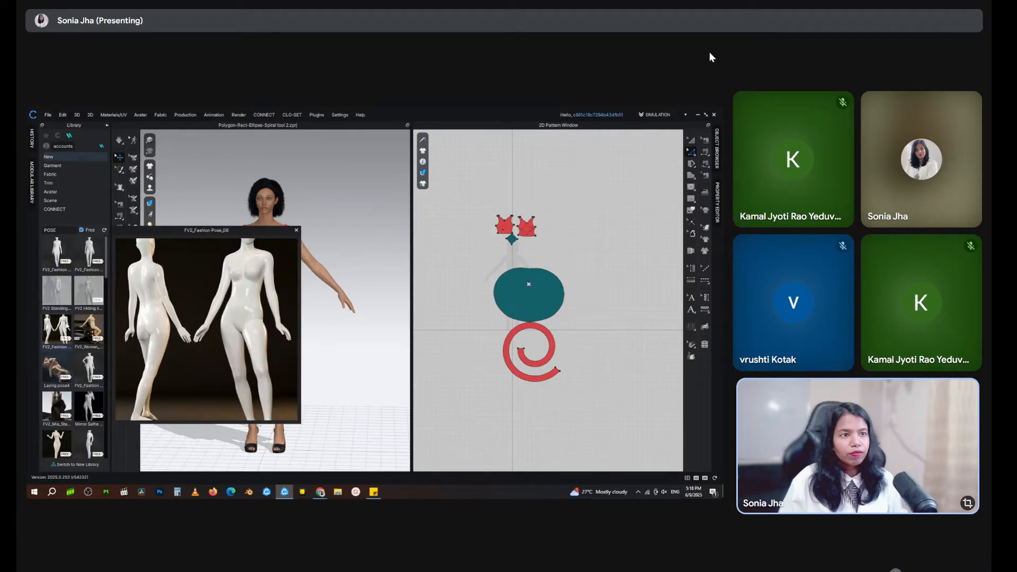
scroll(73, 312, "down", 3)
mouse_move(95, 259)
left_mouse_down()
mouse_move(231, 290)
mouse_move(96, 254)
left_mouse_up()
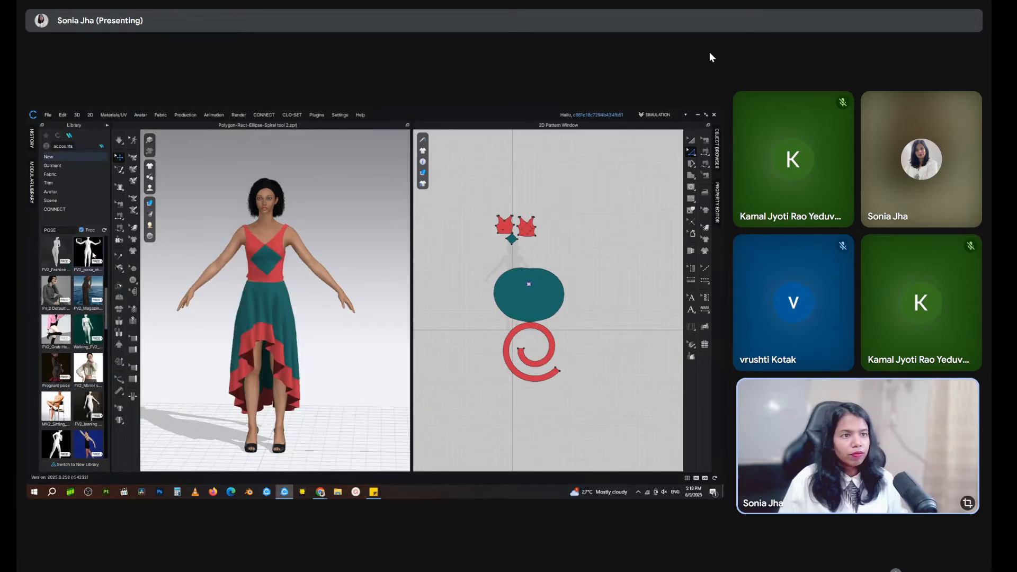
scroll(74, 409, "down", 5)
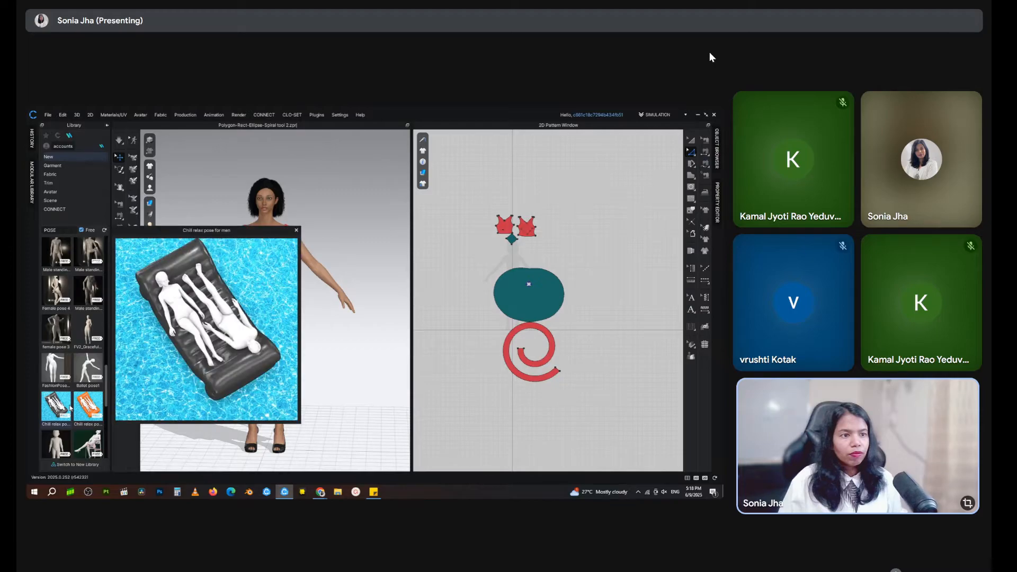
Step: Apply the Ballet pose1 to the avatar's full body using Pose & Joint Translation while maintaining the current shoe pose
left_click_drag(86, 365, 271, 299)
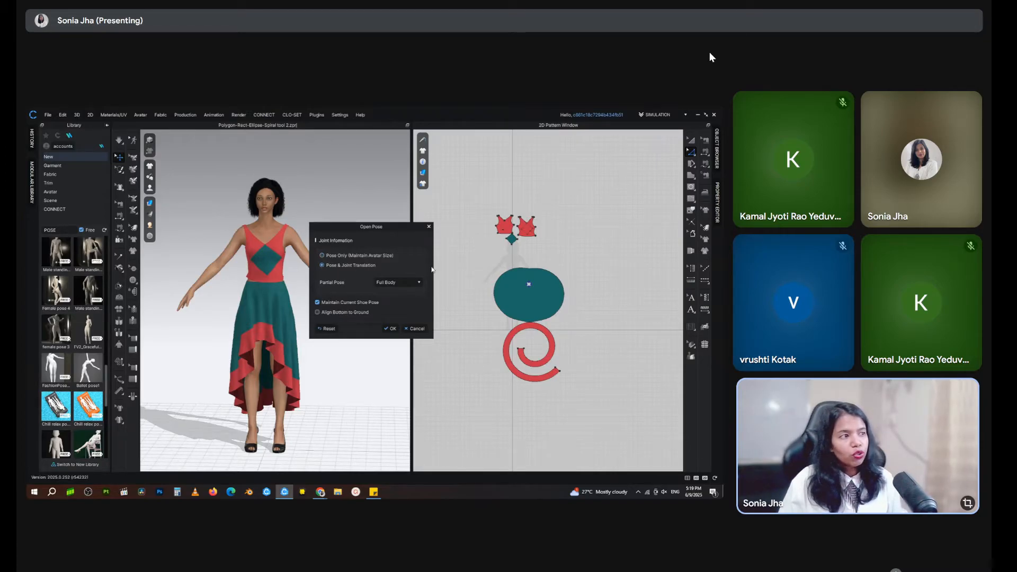
left_click(410, 285)
left_click(398, 291)
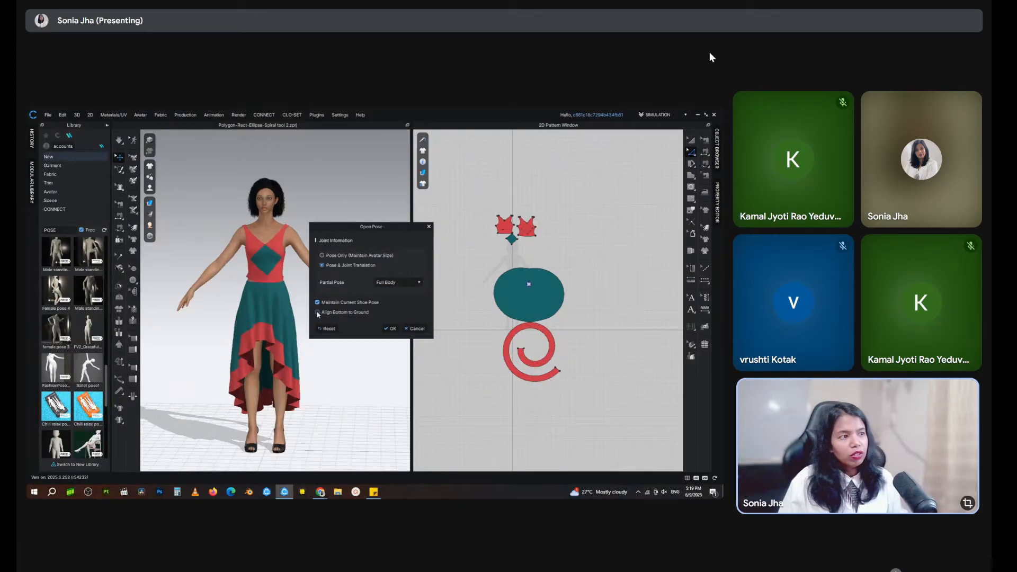
left_click(390, 328)
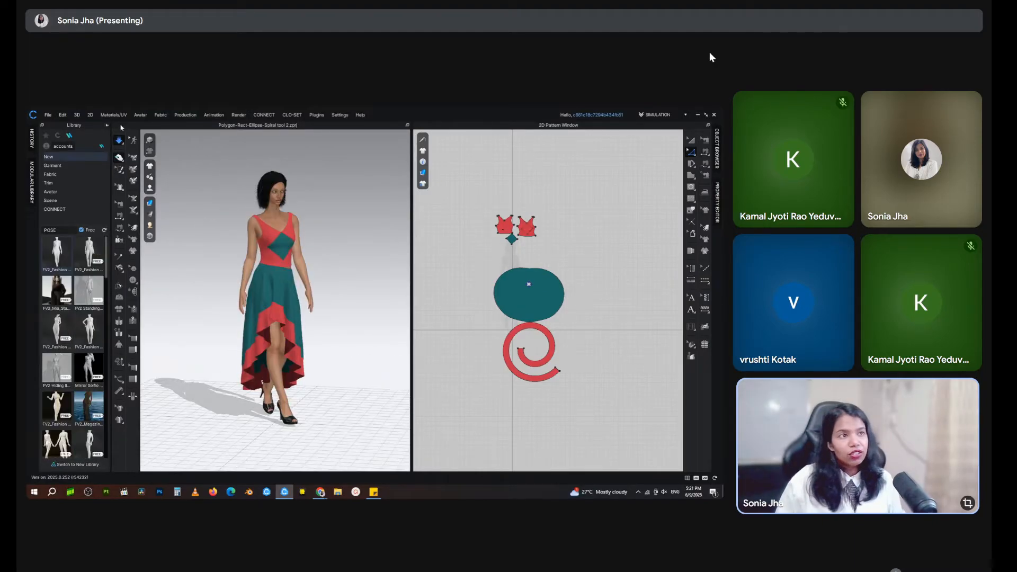
Step: Close the library and turn on the display of the avatar's joints
left_click(107, 125)
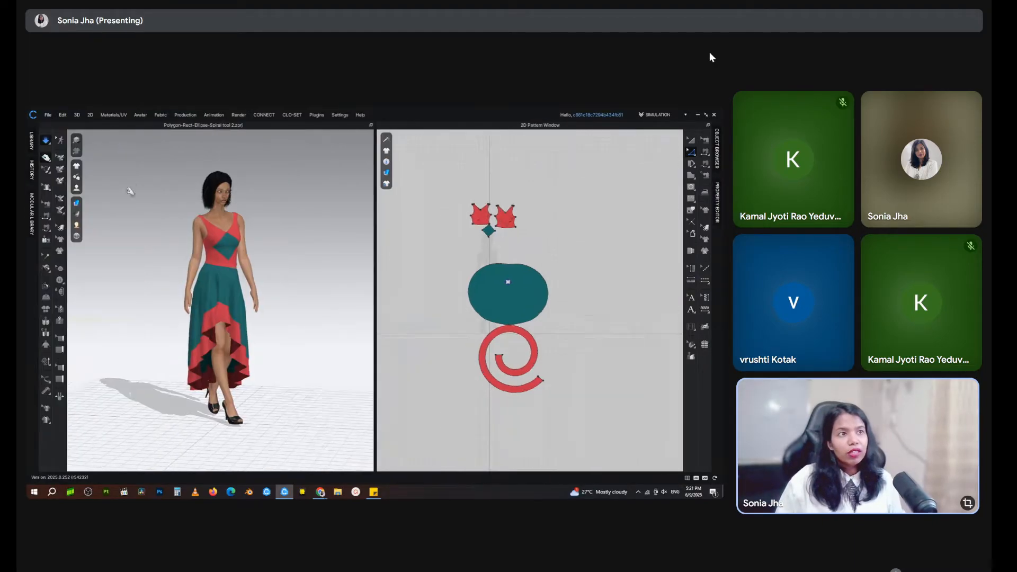
left_click(77, 203)
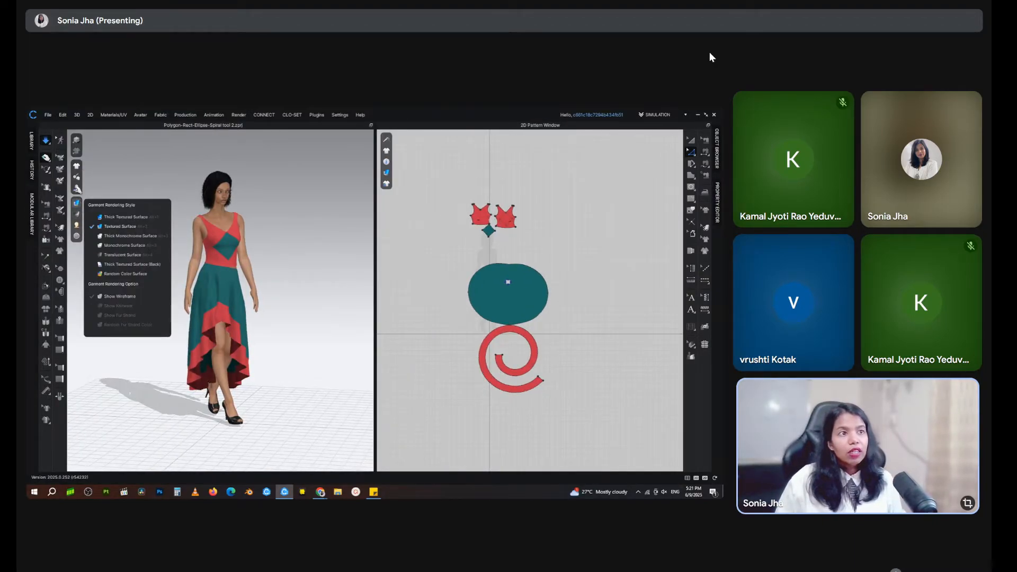
left_click(77, 188)
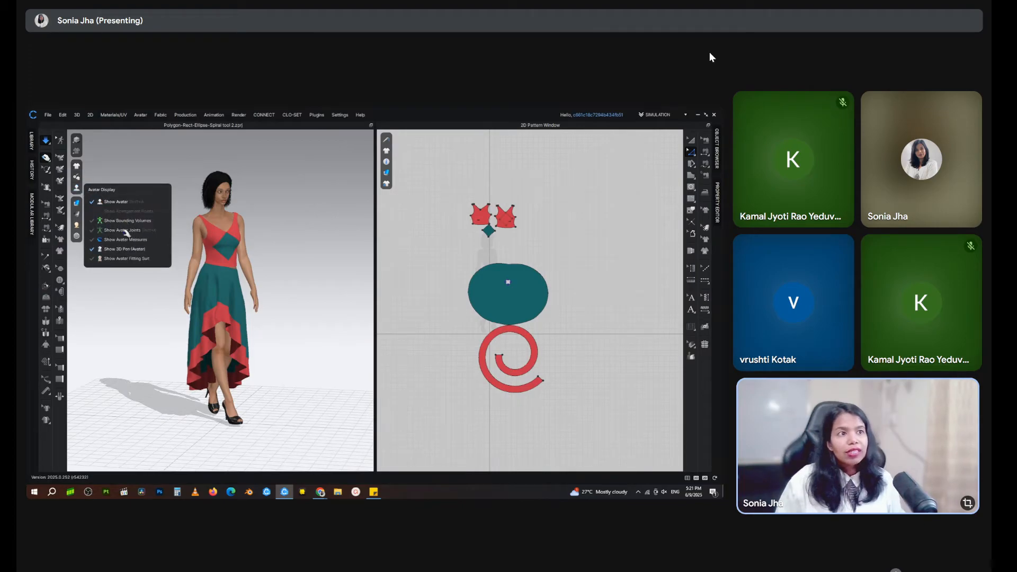
left_click(135, 231)
Step: Rotate the avatar's left arm at the shoulder joint, first forward across the body and finally down alongside the dress
scroll(244, 277, "up", 3)
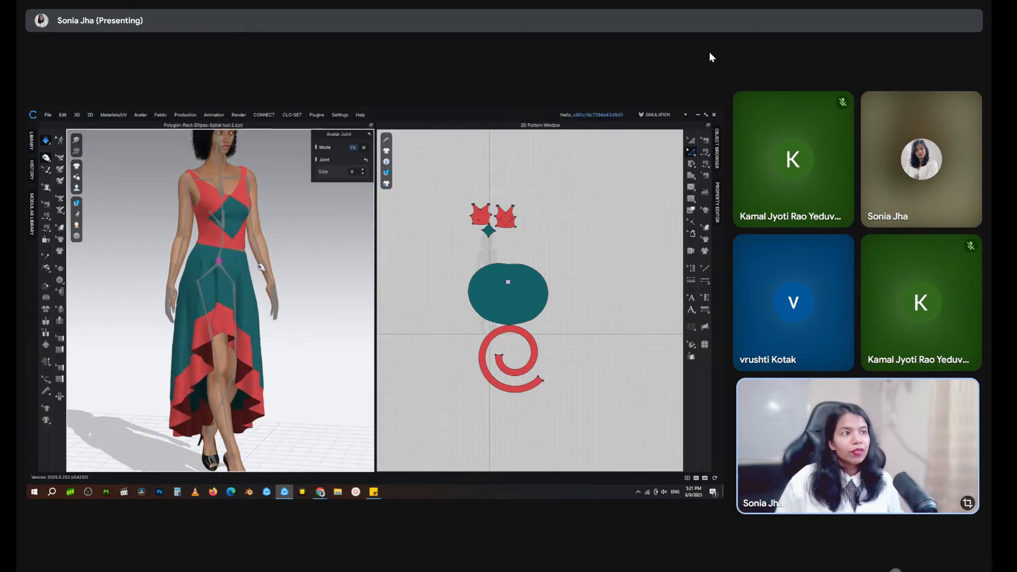
middle_click_drag(285, 265, 304, 296)
right_click_drag(304, 296, 219, 305)
left_click(274, 211)
left_click_drag(281, 232, 217, 288)
right_click_drag(216, 288, 245, 293)
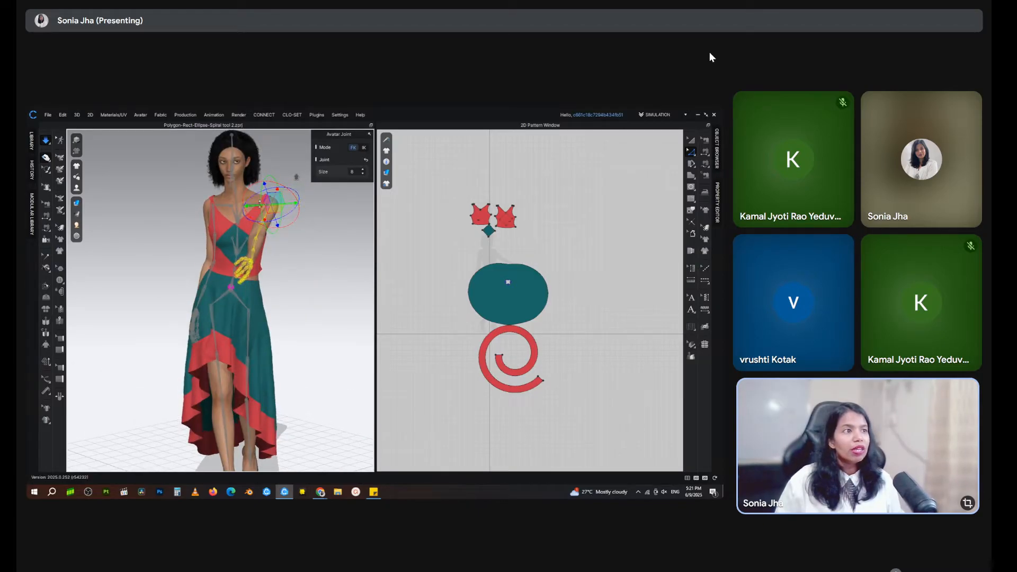
left_click_drag(260, 208, 263, 222)
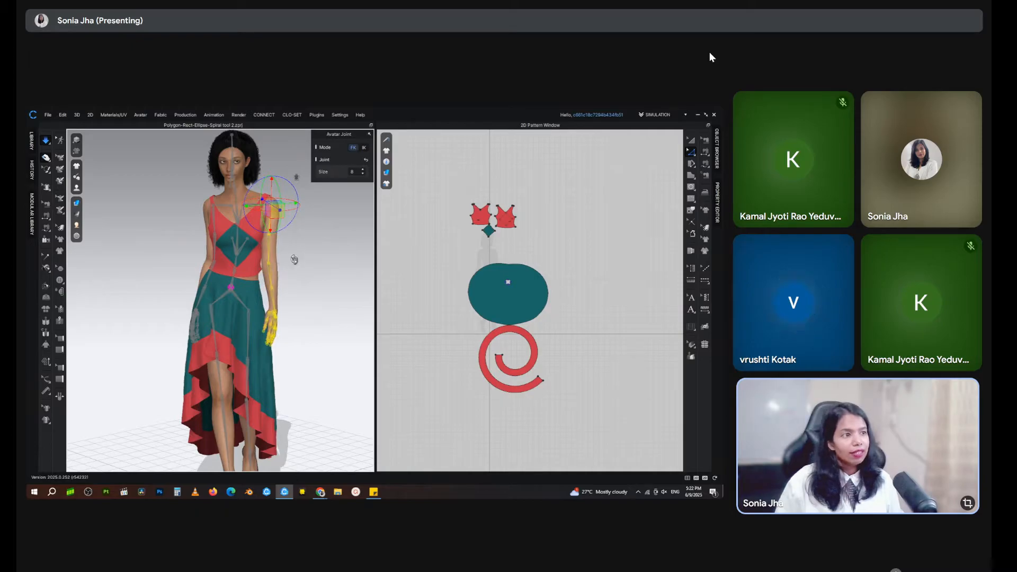
right_click_drag(297, 261, 311, 261)
right_click_drag(311, 261, 261, 247)
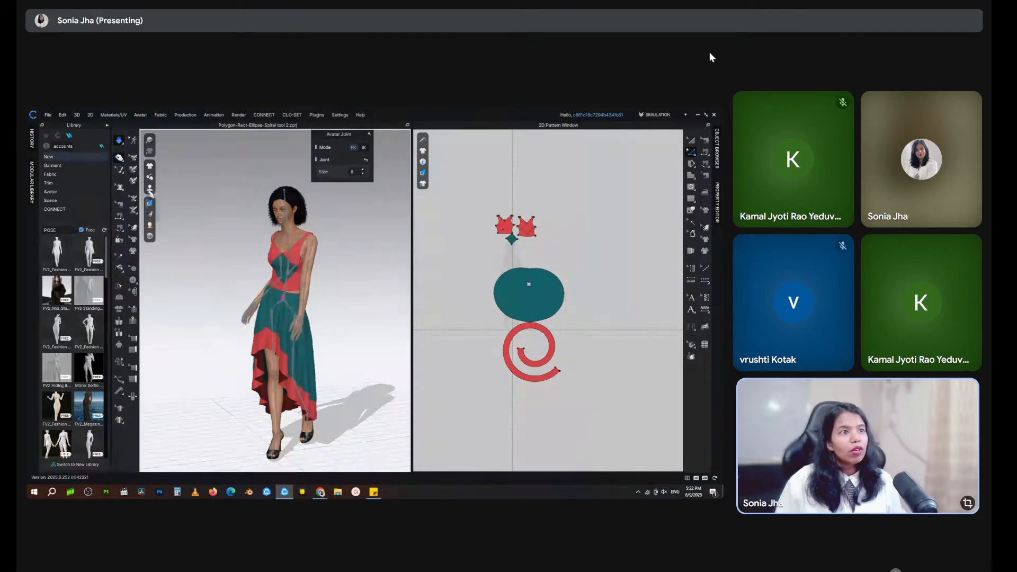
Step: Toggle the avatar joints' display off and on twice, leaving the joints shown
mouse_move(150, 189)
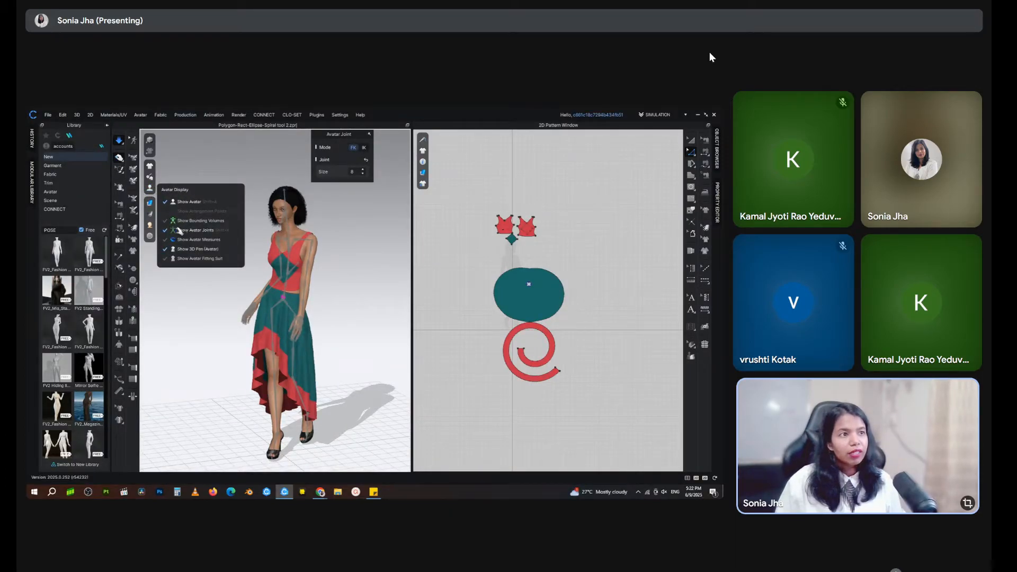
left_click(193, 231)
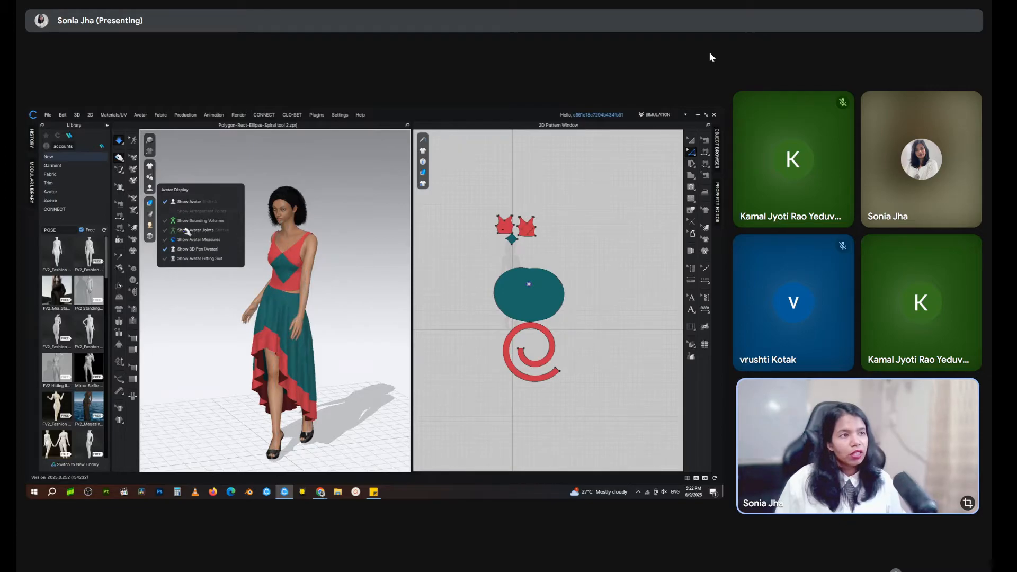
left_click(187, 231)
left_click(186, 232)
left_click(187, 231)
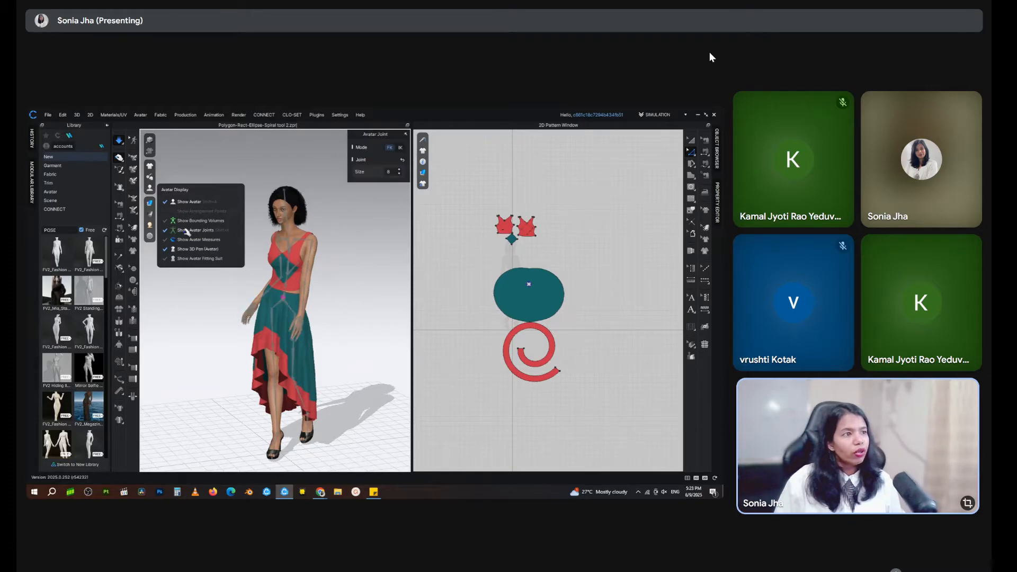
Step: Rotate the avatar's upper body slightly at the waist joint from a side view
right_click_drag(317, 275, 415, 288)
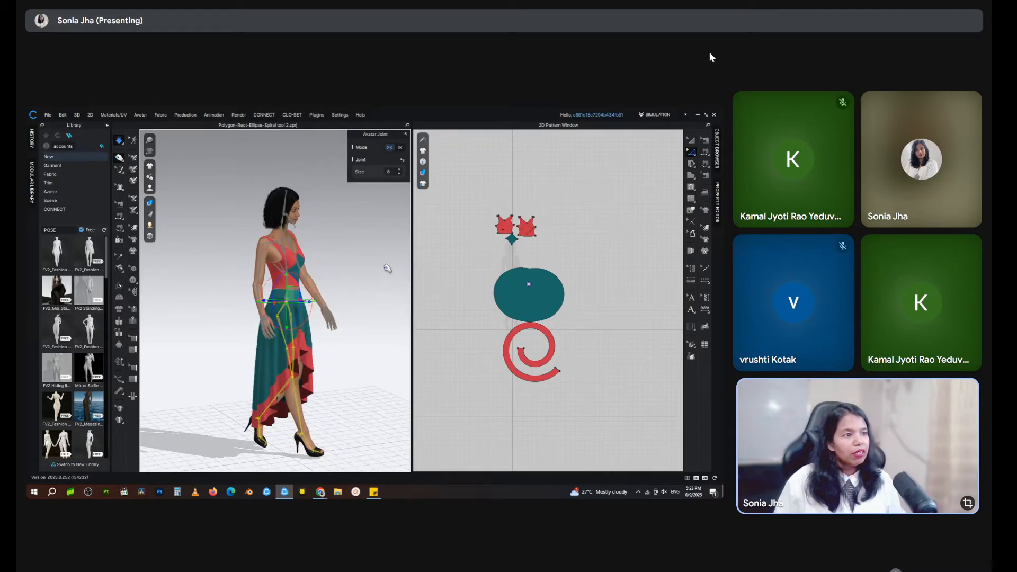
left_click(288, 300)
right_click_drag(342, 285, 364, 271)
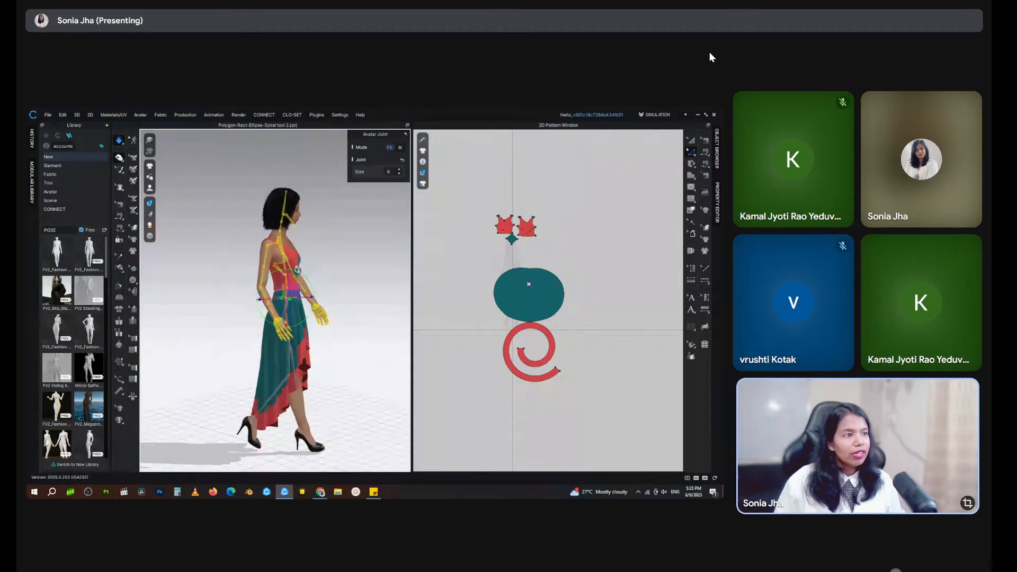
mouse_move(297, 272)
left_mouse_down()
mouse_move(328, 268)
mouse_move(323, 279)
mouse_move(291, 263)
left_mouse_up()
mouse_move(291, 262)
right_mouse_down()
mouse_move(141, 286)
mouse_move(286, 278)
right_mouse_up()
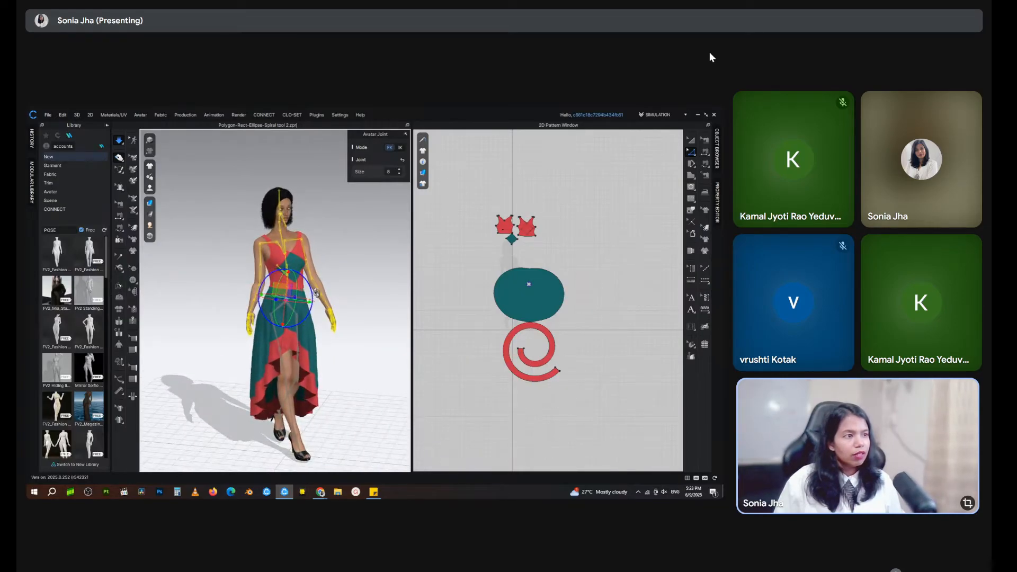
Step: Raise the avatar's left arm overhead at the shoulder joint and tilt it diagonally outward
left_click(303, 240)
left_click_drag(331, 240, 210, 189)
right_click_drag(210, 189, 330, 300)
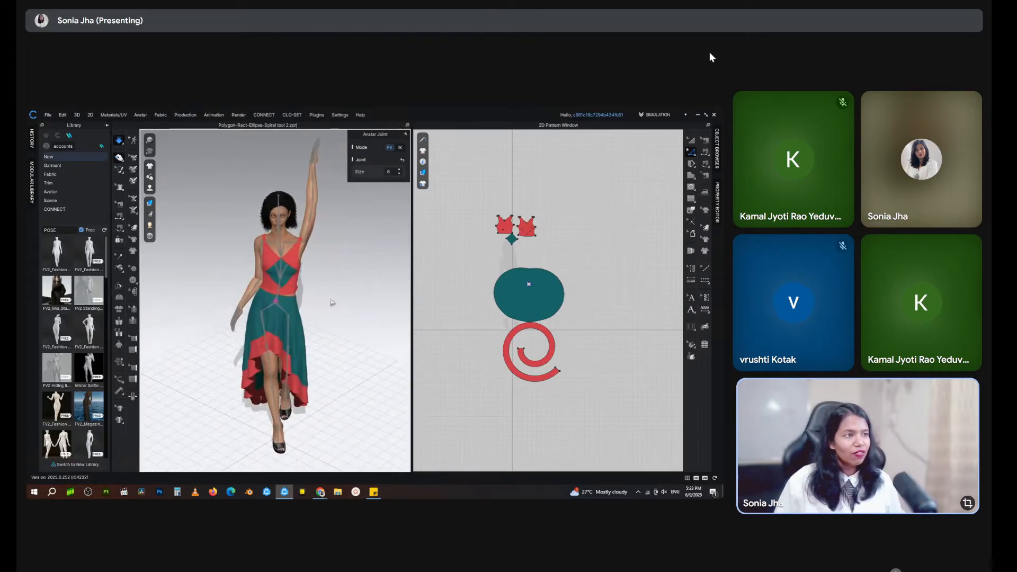
left_click(305, 242)
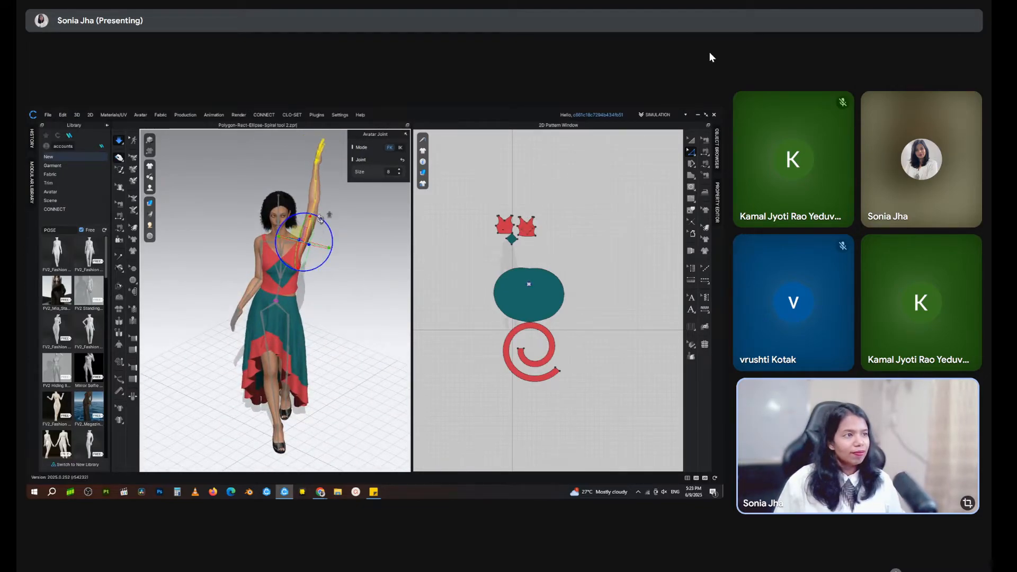
left_click_drag(318, 217, 326, 226)
right_click_drag(325, 316, 365, 287)
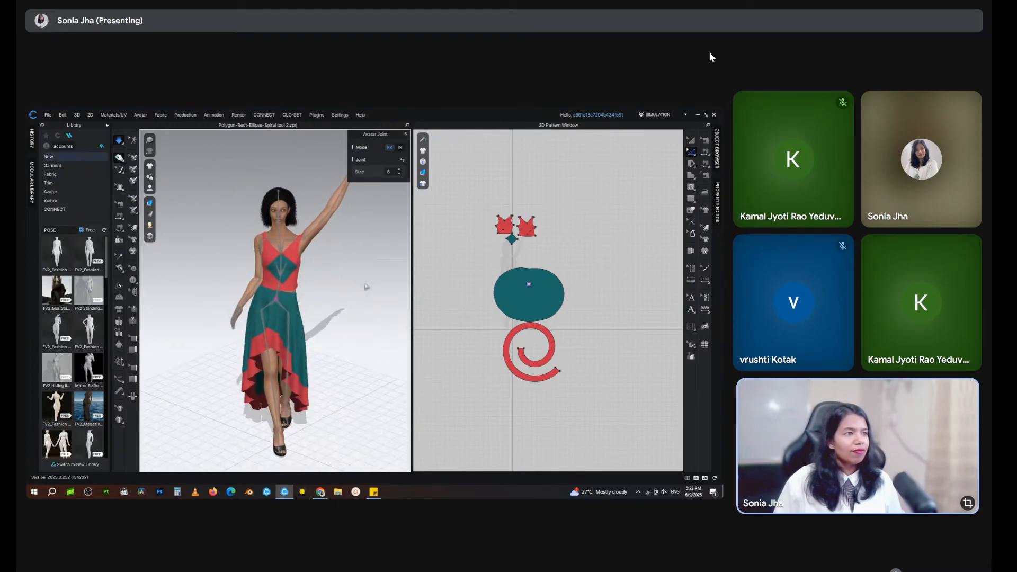
Step: Lower the avatar's left arm at the shoulder joint until it extends outward just below shoulder height
left_click(306, 239)
left_click_drag(330, 237, 311, 273)
left_click(351, 333)
right_click_drag(297, 343, 360, 336)
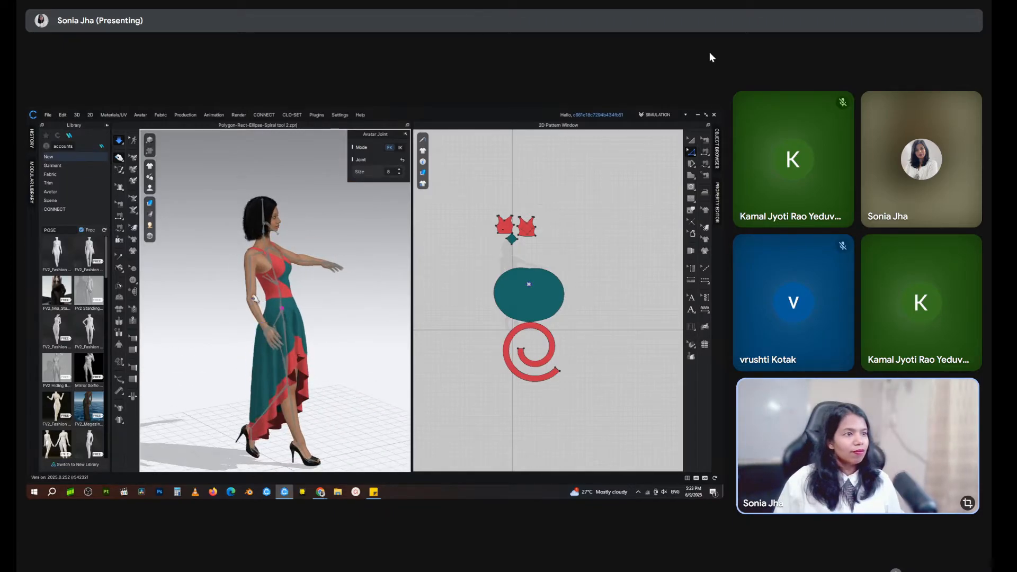
Step: Bend the avatar's right arm at the elbow joint so the forearm is raised to about waist height, and deselect the joint
left_click(254, 299)
right_click_drag(313, 326, 250, 316)
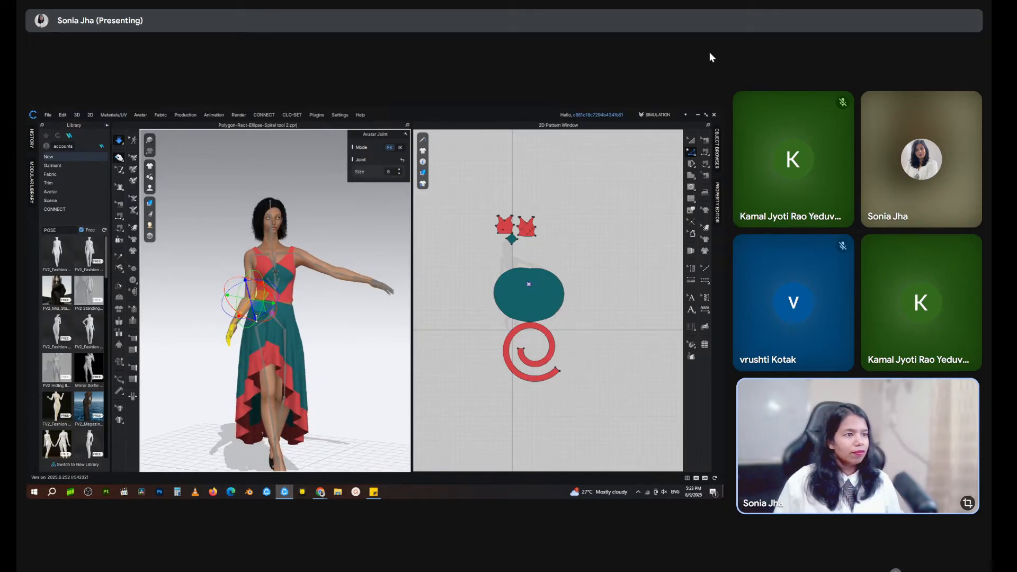
mouse_move(258, 316)
left_mouse_down()
mouse_move(231, 319)
mouse_move(272, 309)
left_mouse_up()
right_click_drag(272, 310, 286, 330)
left_click_drag(223, 292, 301, 257)
right_click_drag(340, 284, 385, 349)
left_click(274, 299)
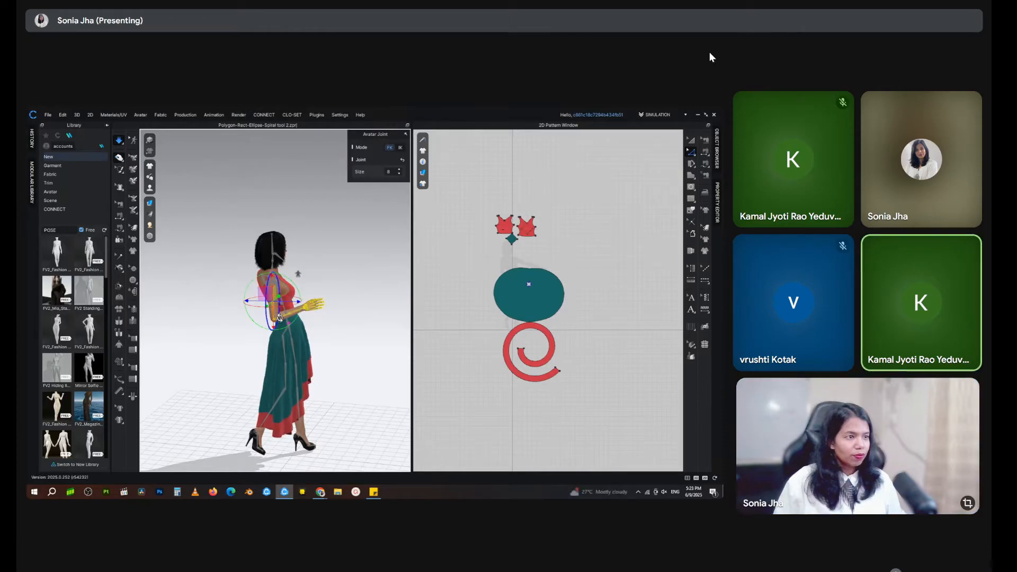
left_click(400, 332)
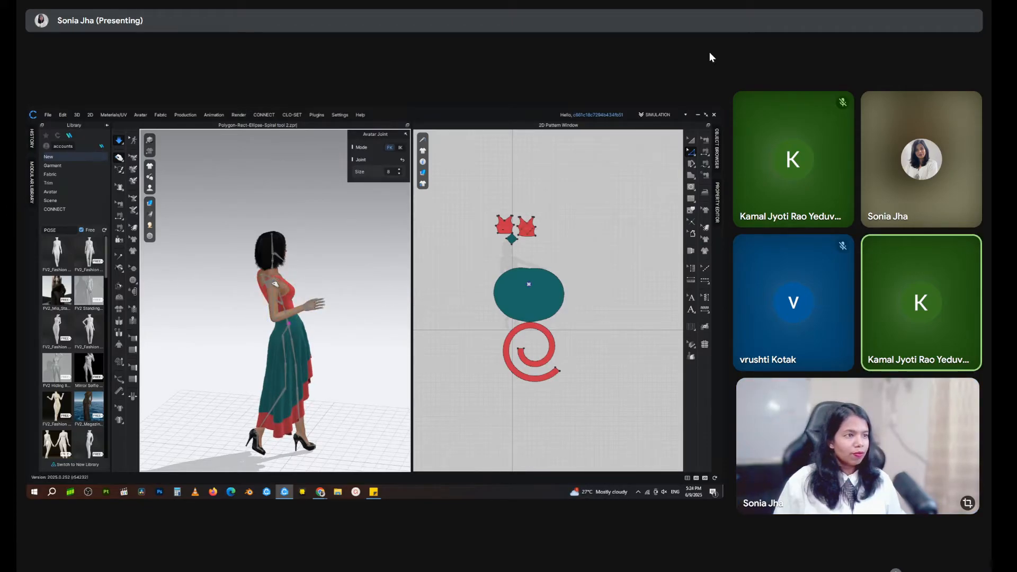
right_click_drag(400, 307, 297, 302)
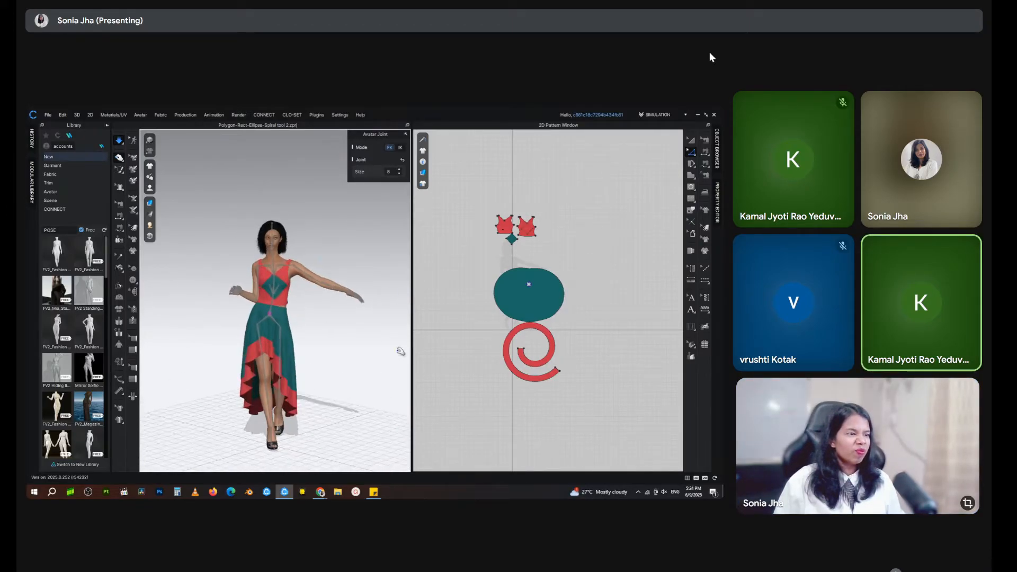
right_click_drag(365, 386, 352, 352)
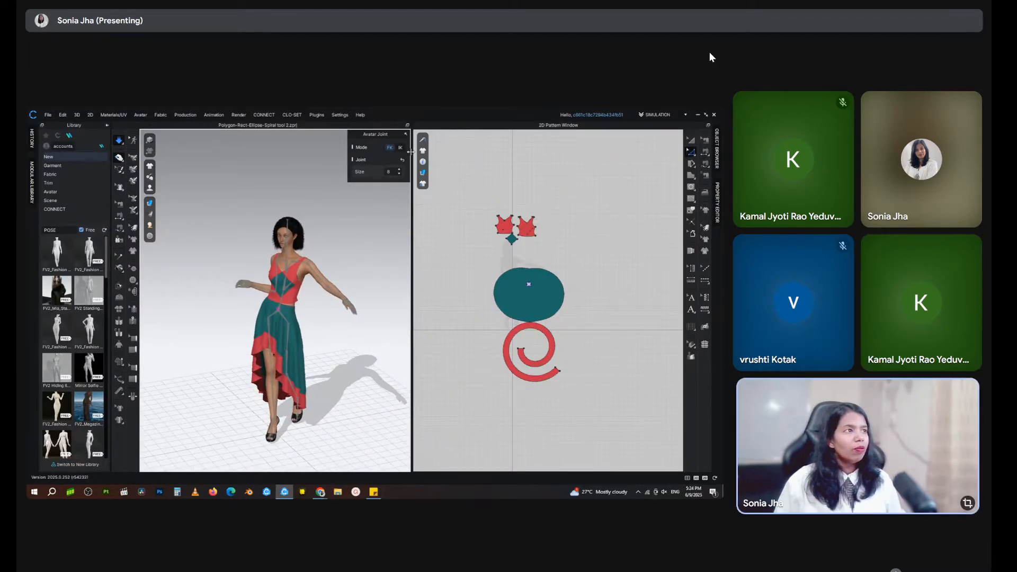
scroll(231, 261, "up", 3)
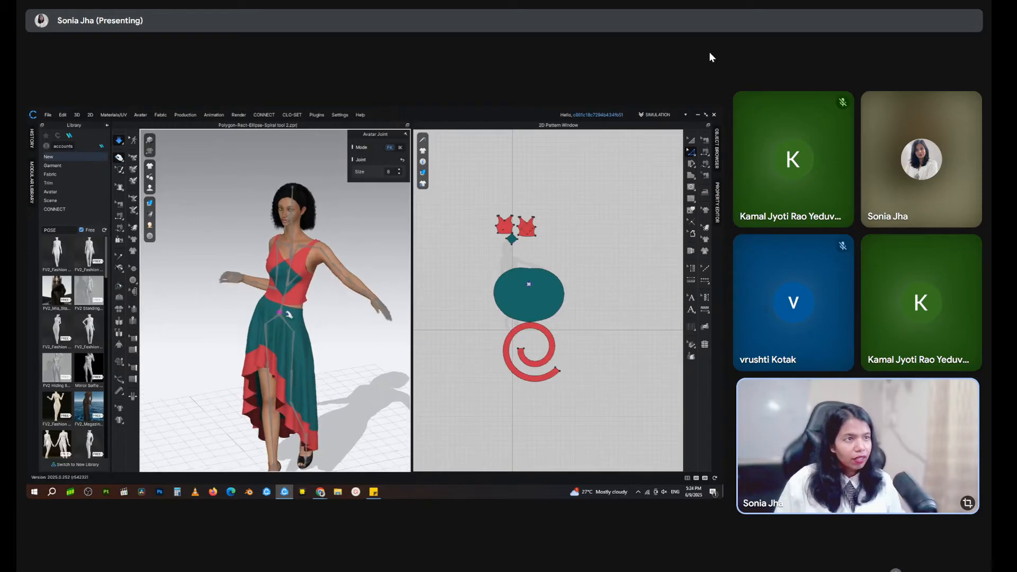
left_click(48, 114)
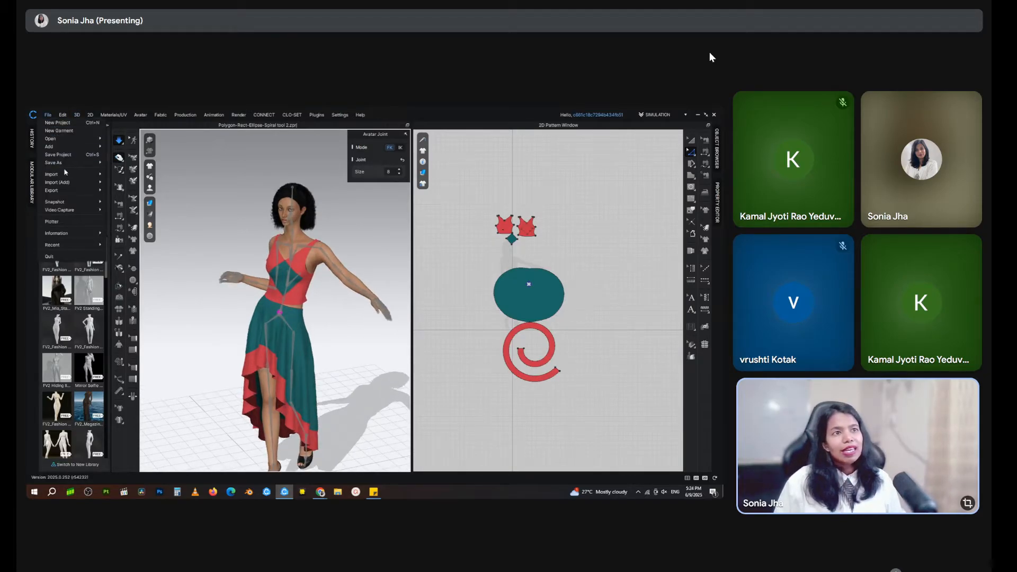
mouse_move(66, 166)
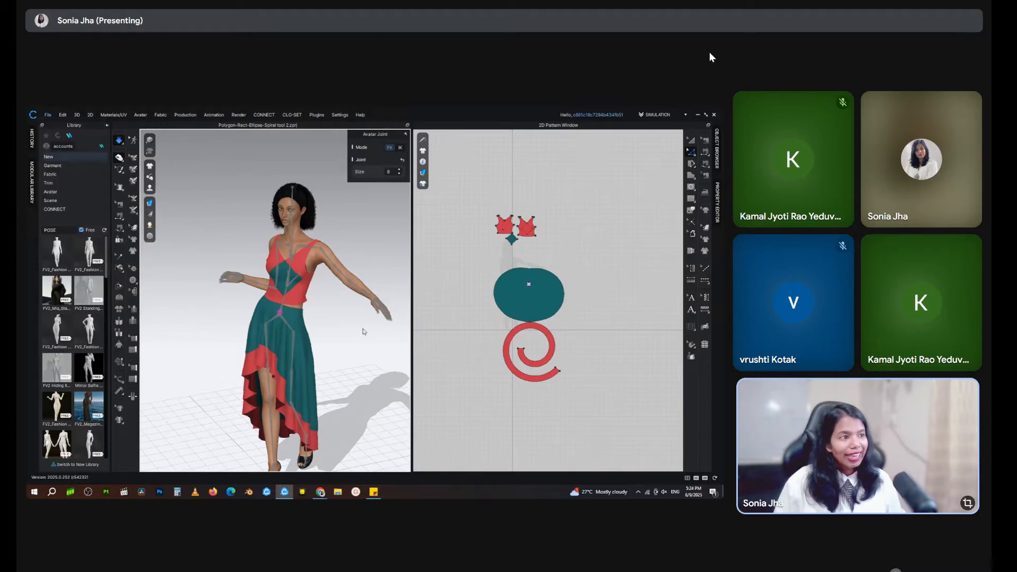
middle_click_drag(364, 332, 349, 296)
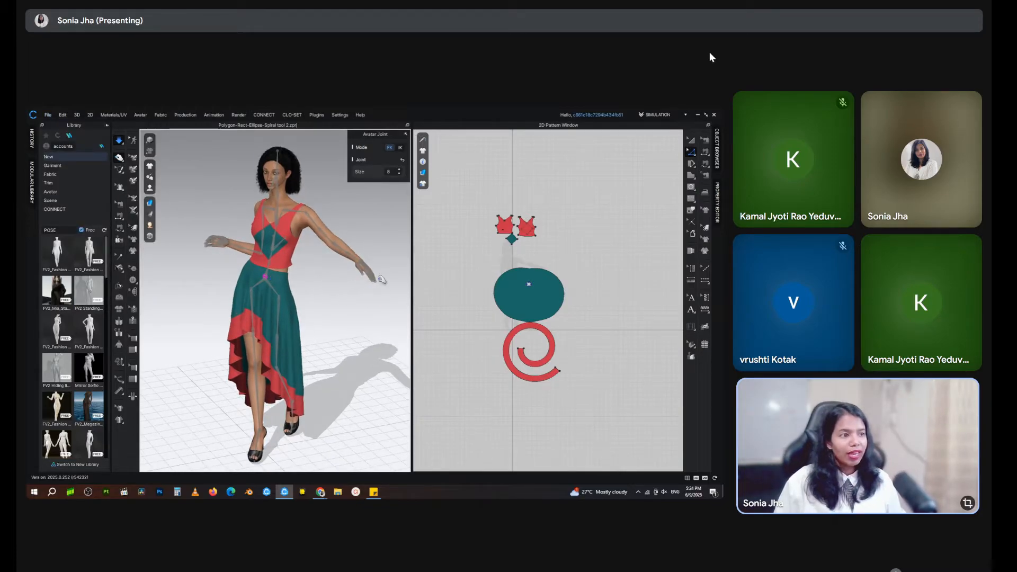
scroll(306, 389, "down", 2)
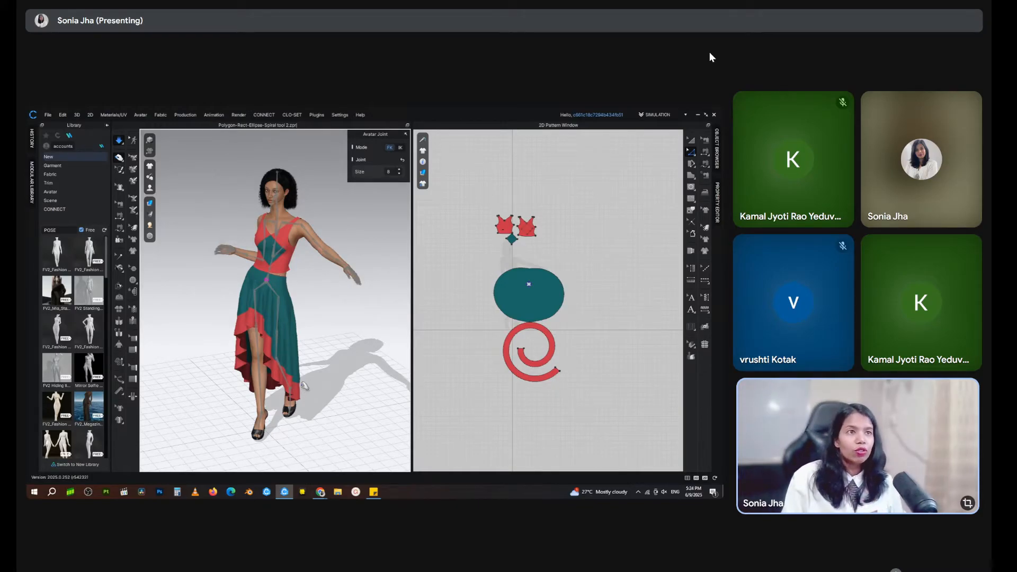
Step: Save the avatar's current pose as a pose file
left_click(50, 116)
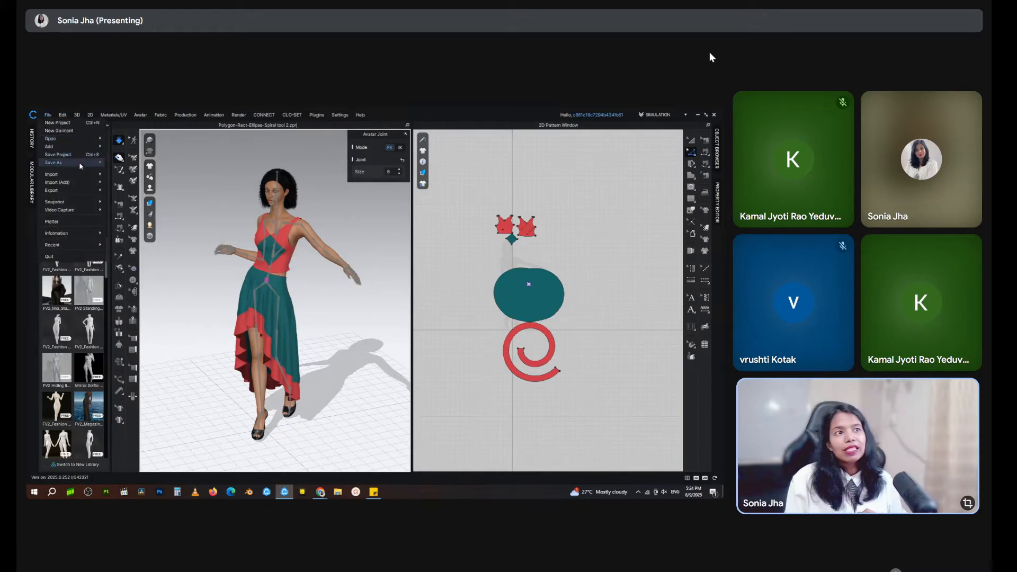
mouse_move(58, 163)
left_click(133, 223)
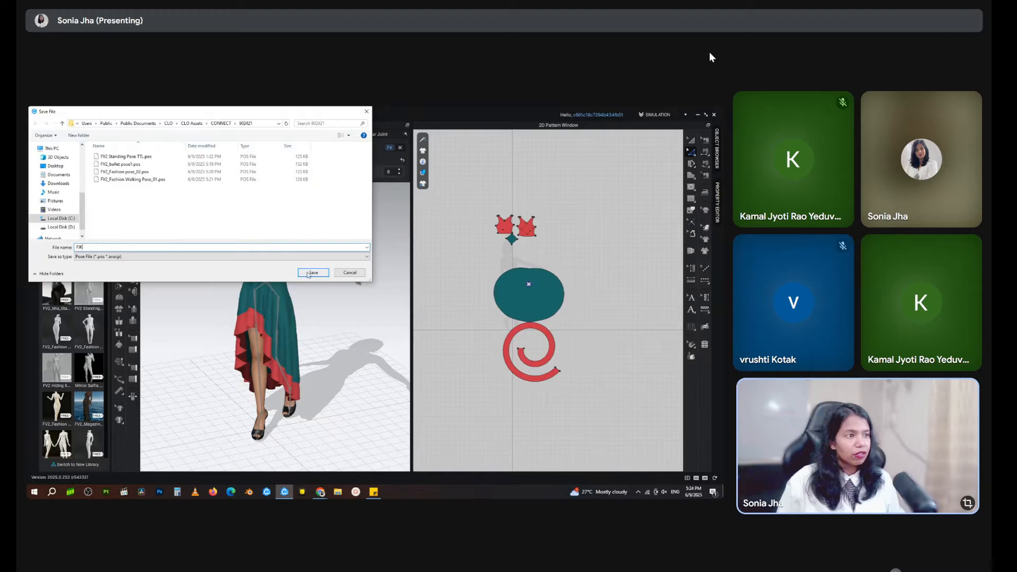
left_click(313, 273)
Step: Browse further through the free library poses and apply Female pose 5 to the dressed avatar
mouse_move(338, 355)
right_mouse_down()
mouse_move(322, 343)
mouse_move(321, 356)
right_mouse_up()
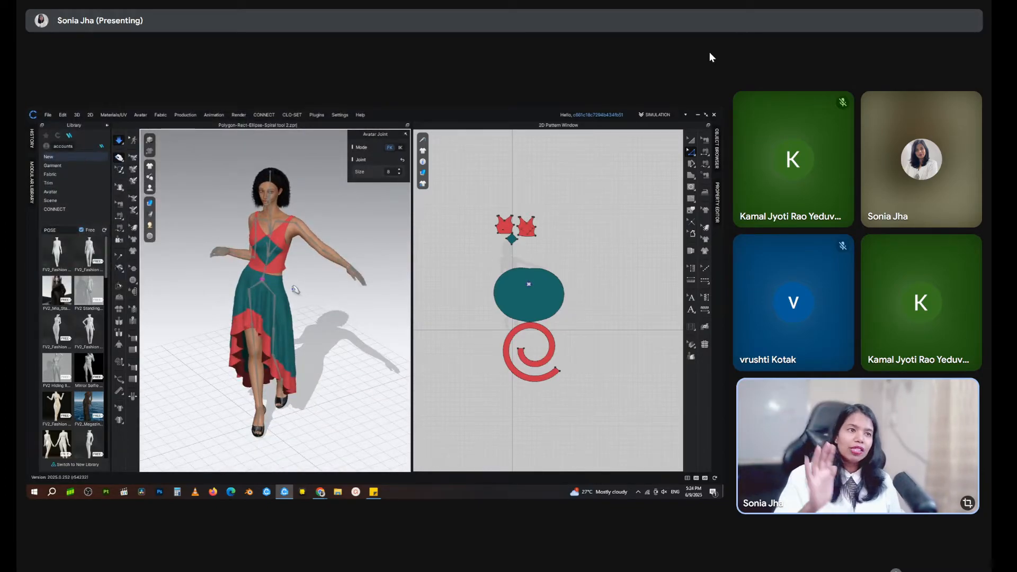
scroll(60, 360, "down", 5)
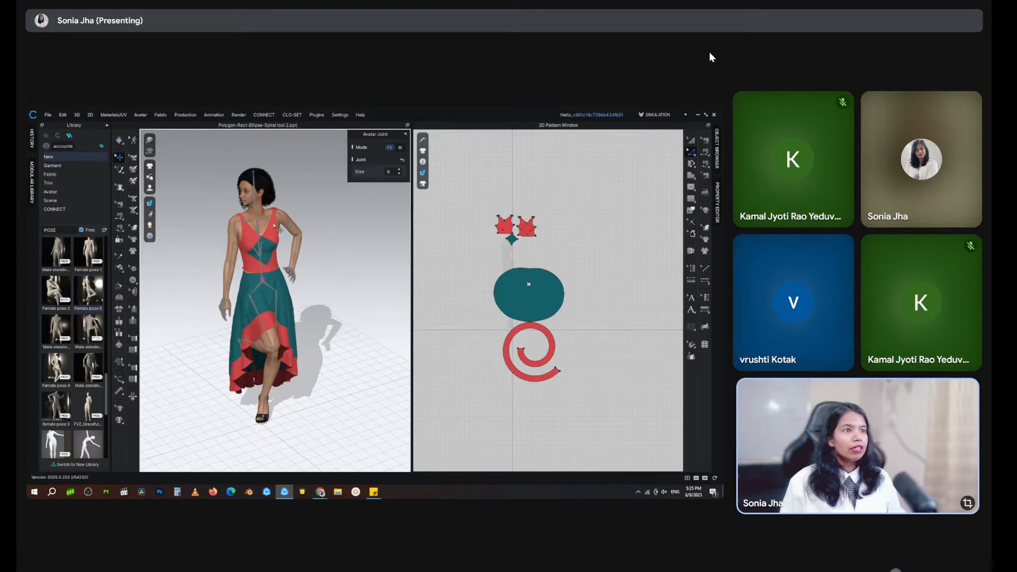
Step: Hide the avatar's joints and bounding volumes in the 3D view
left_click(150, 188)
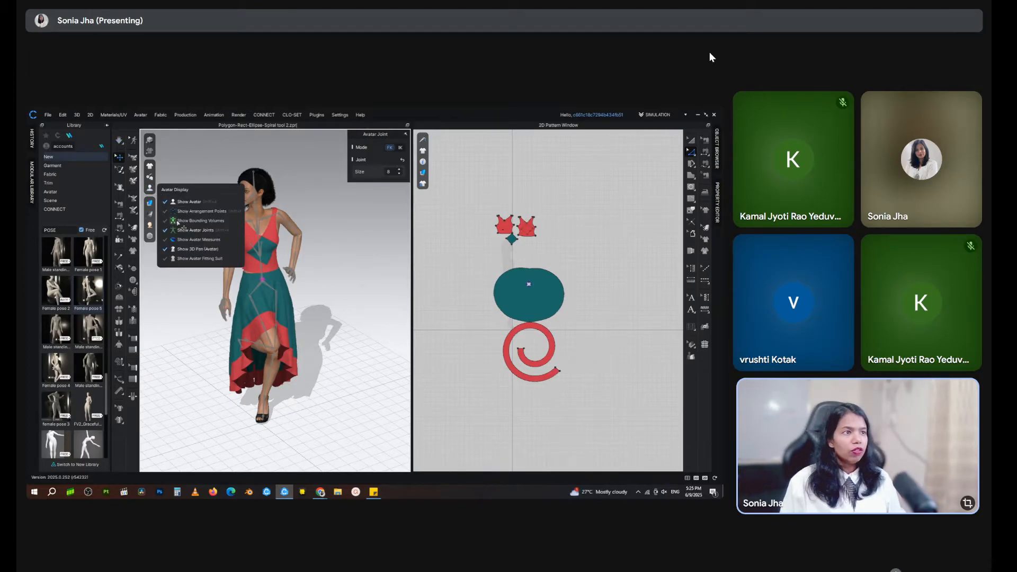
left_click(197, 221)
left_click(150, 203)
left_click(150, 187)
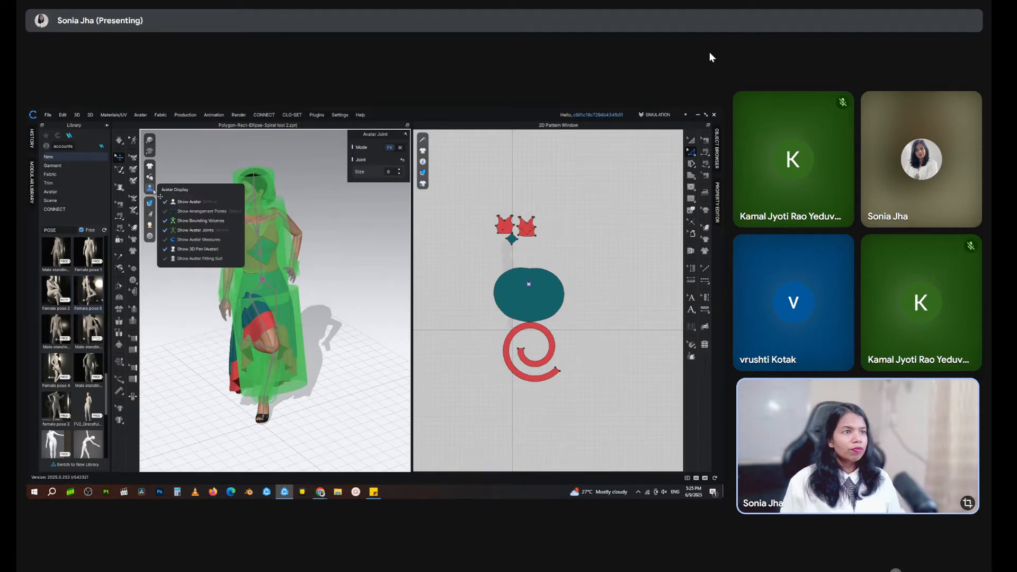
left_click(165, 230)
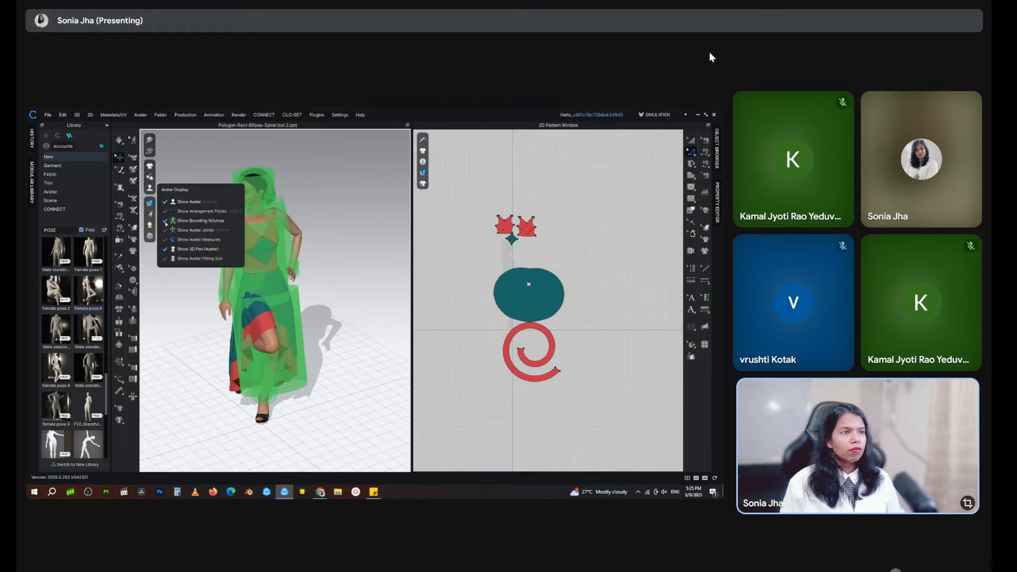
left_click(165, 220)
mouse_move(342, 248)
right_mouse_down()
mouse_move(379, 272)
mouse_move(342, 249)
right_mouse_up()
Step: Collapse the library and show the object browser, with the full avatar in view
left_click(108, 126)
right_click_drag(272, 232, 231, 346)
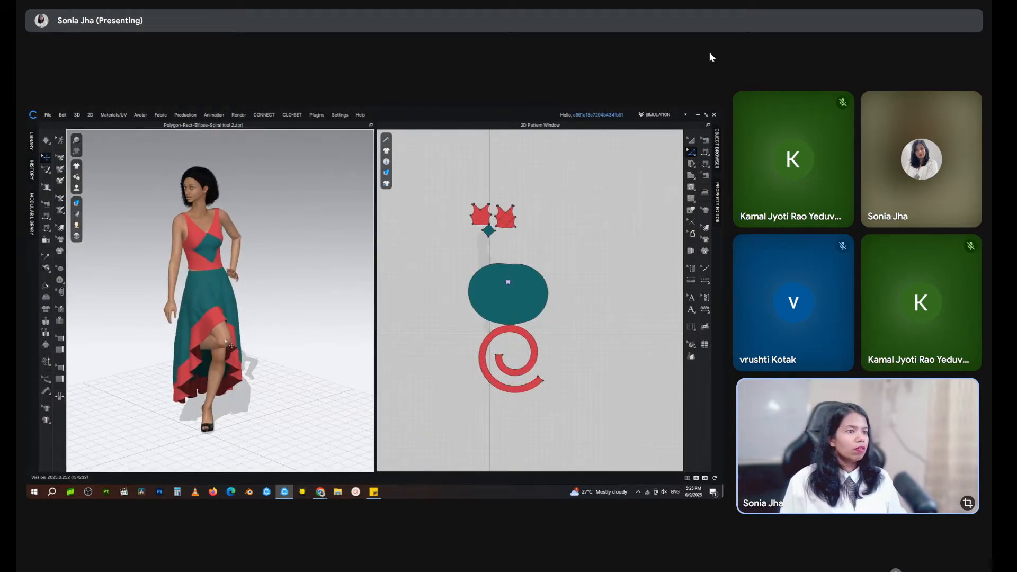
left_click(717, 151)
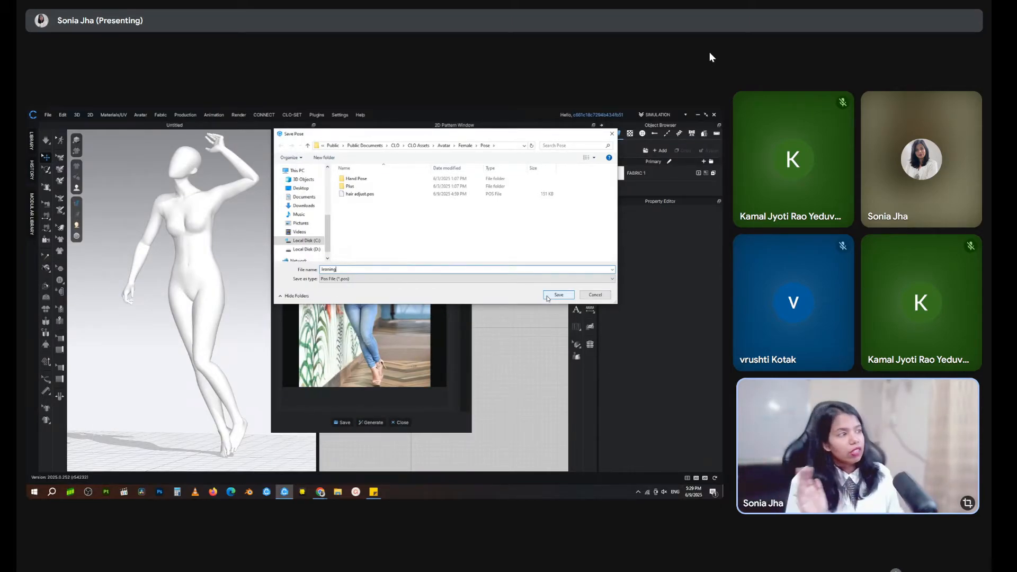
Step: Save the AI-generated pose as a POS file in the female Pose folder and close the AI Pose Generator
left_click(551, 295)
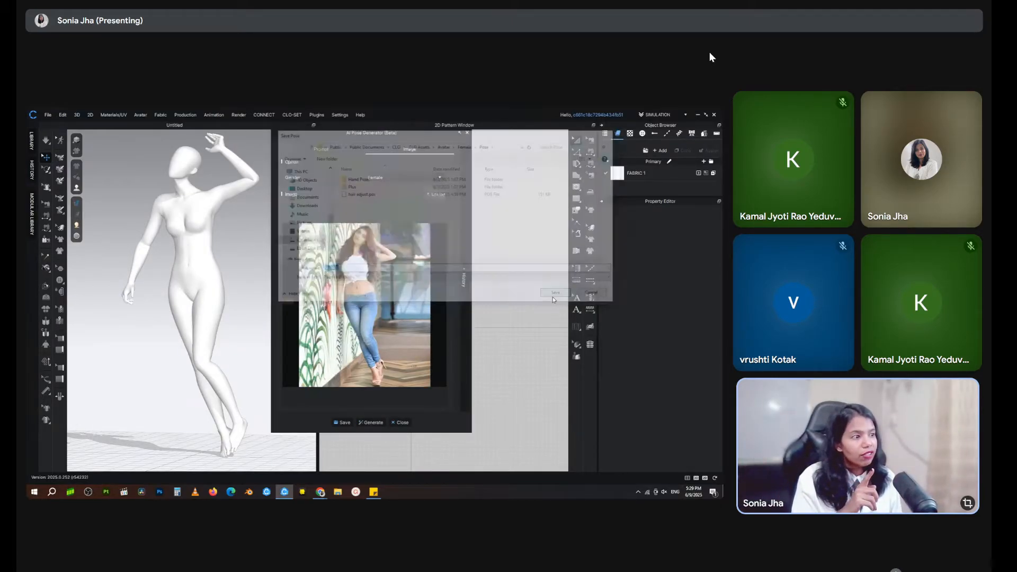
left_click(400, 422)
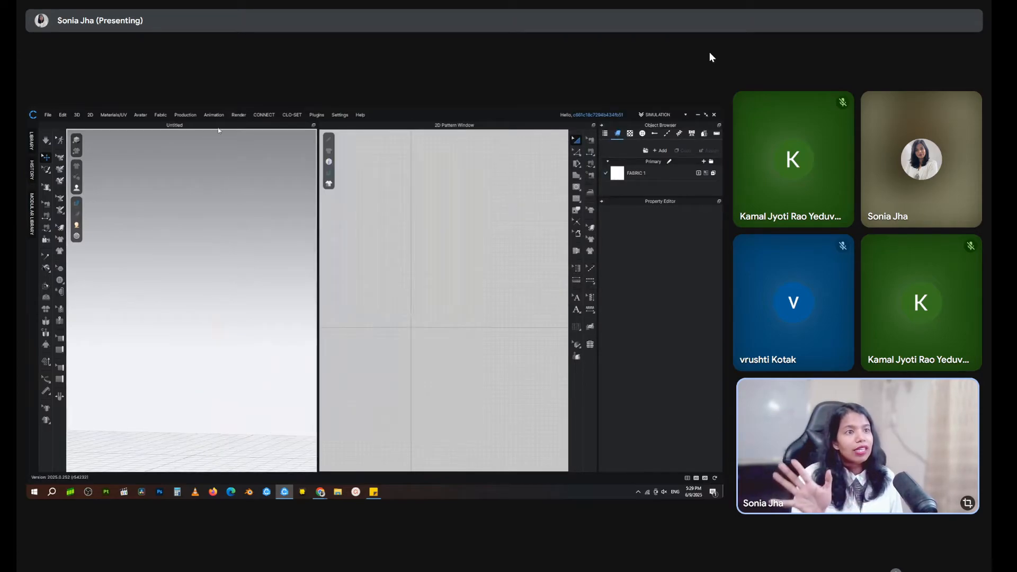
scroll(240, 336, "down", 2)
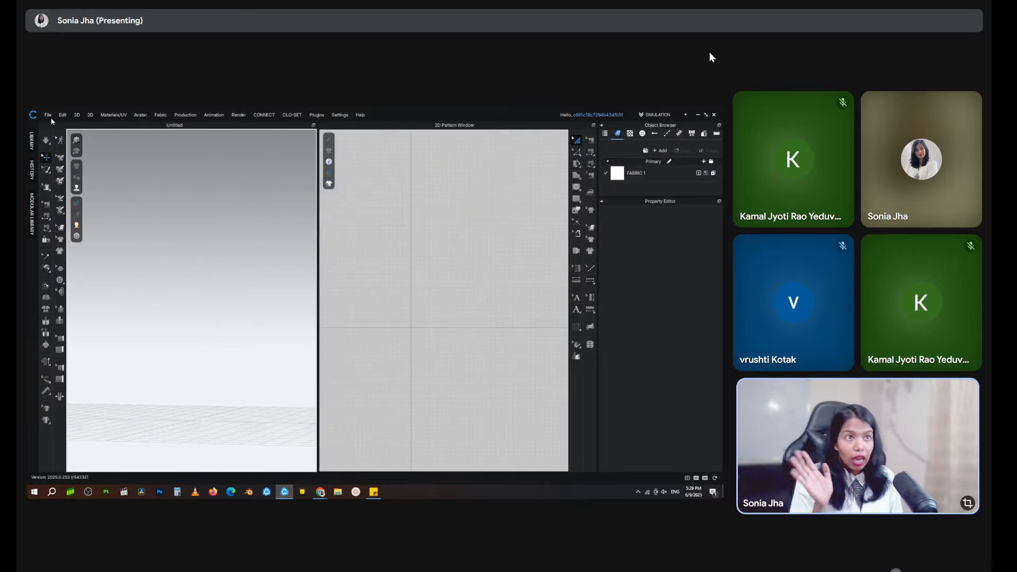
Step: Load the dark-haired FV2.1_Nao avatar from the library's Female_V2 folder and collapse the library
left_click(48, 115)
mouse_move(77, 192)
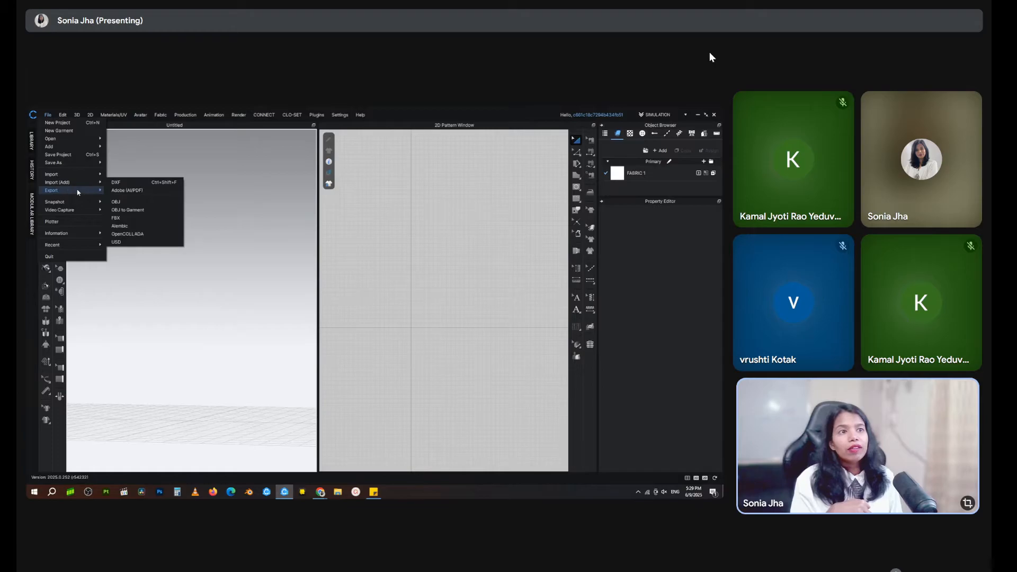
left_click(31, 141)
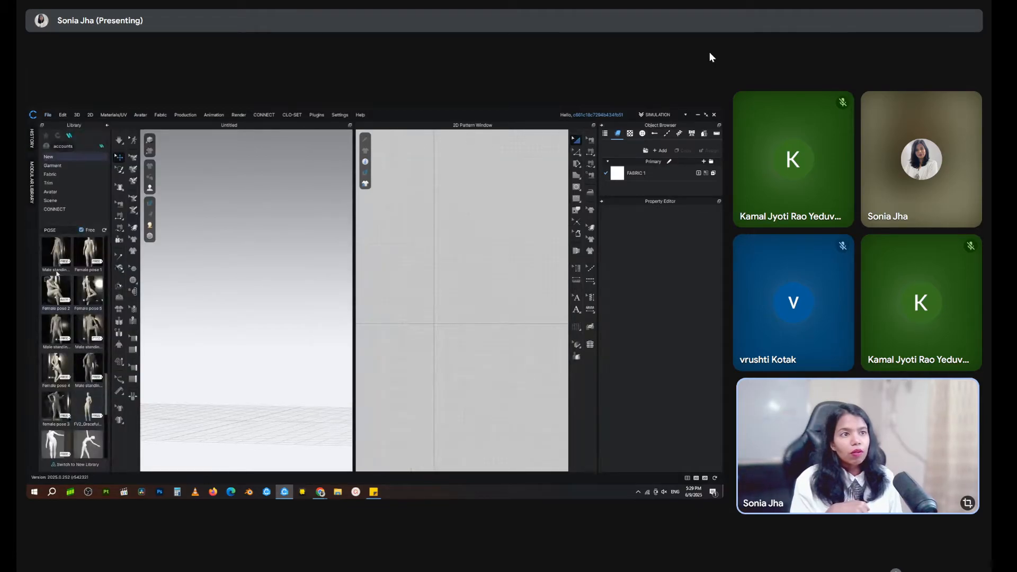
left_click(46, 135)
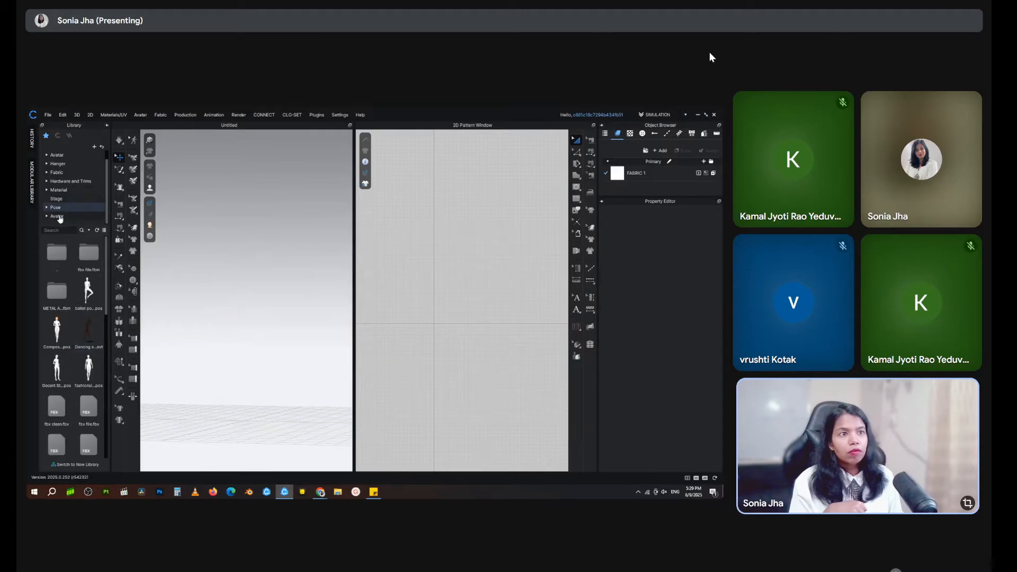
left_click(58, 217)
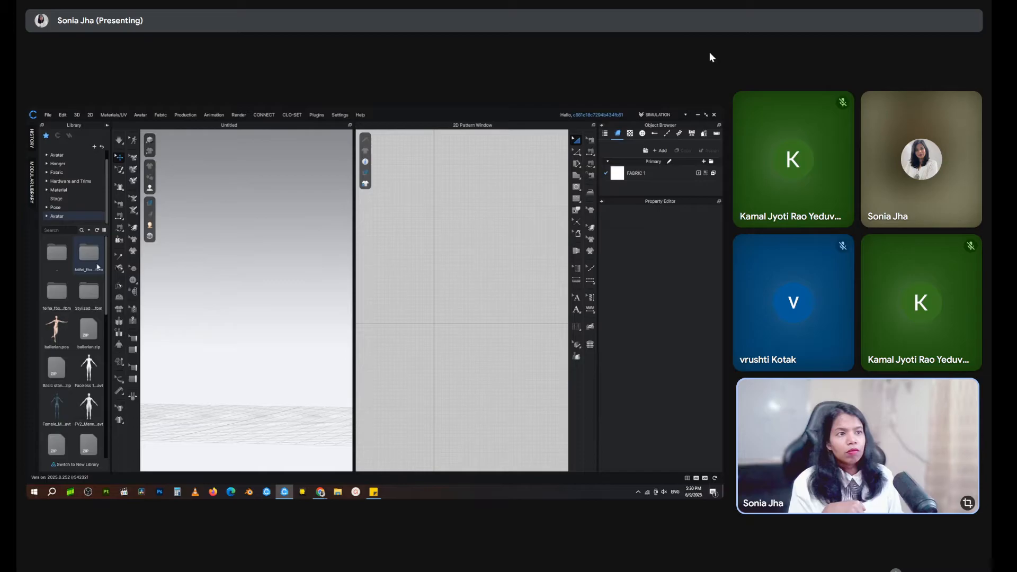
left_click(59, 157)
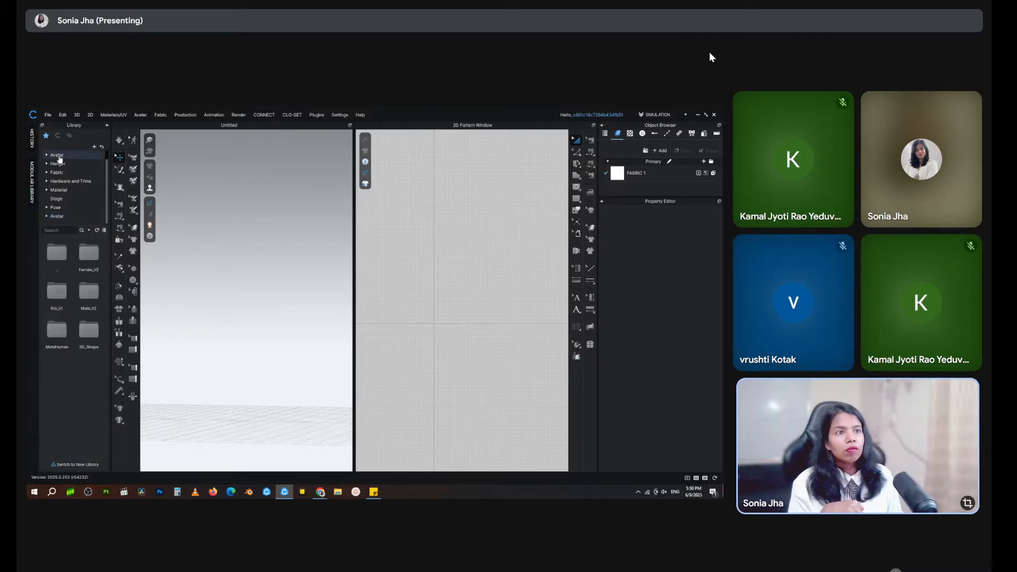
double_click(89, 254)
scroll(89, 412, "down", 1)
double_click(89, 409)
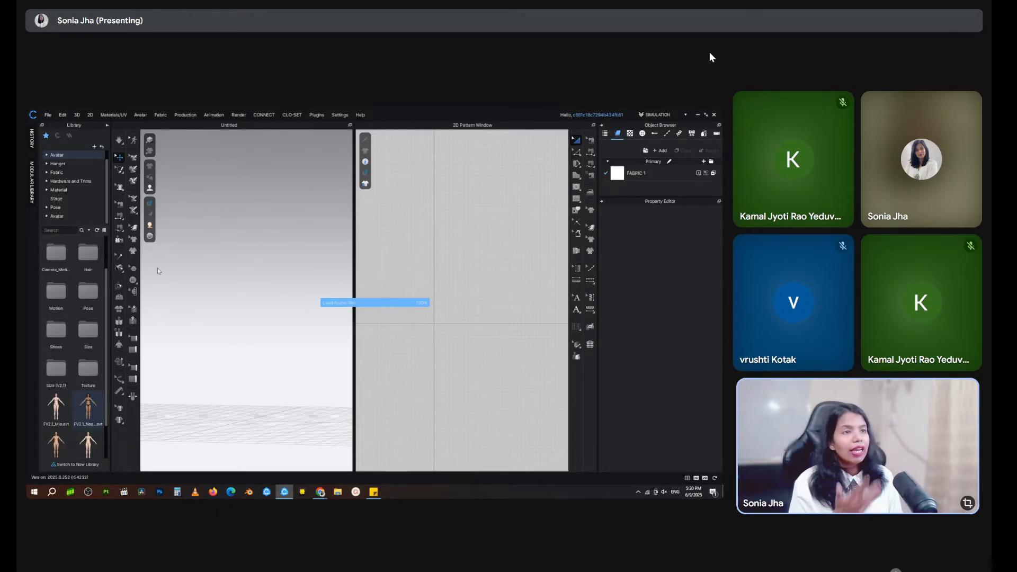
left_click(107, 126)
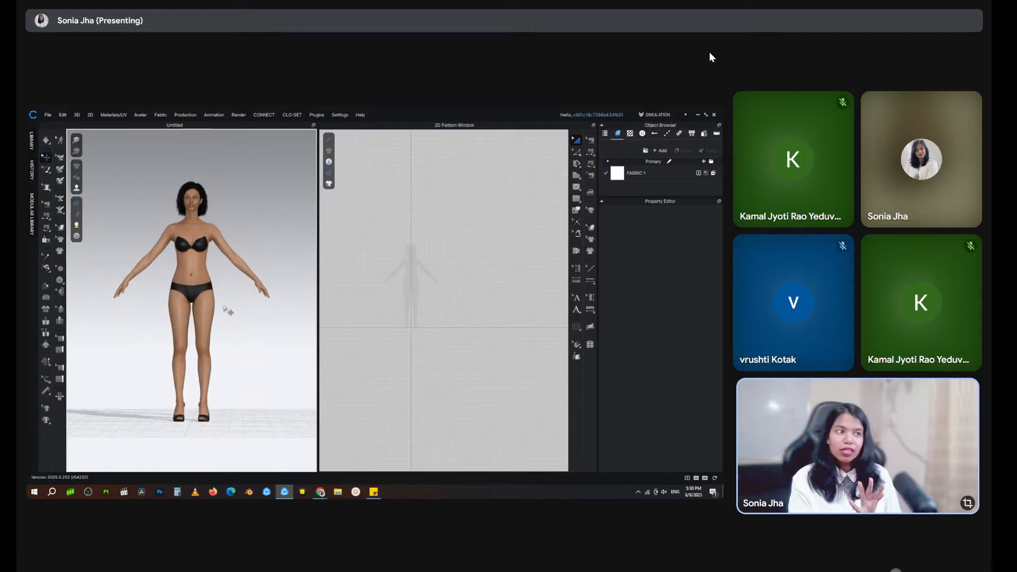
Step: Try to apply hair adjust.pos from the downloaded assets' Female Pose folder on drive D as a full-body pose, maintaining avatar size
left_click(48, 115)
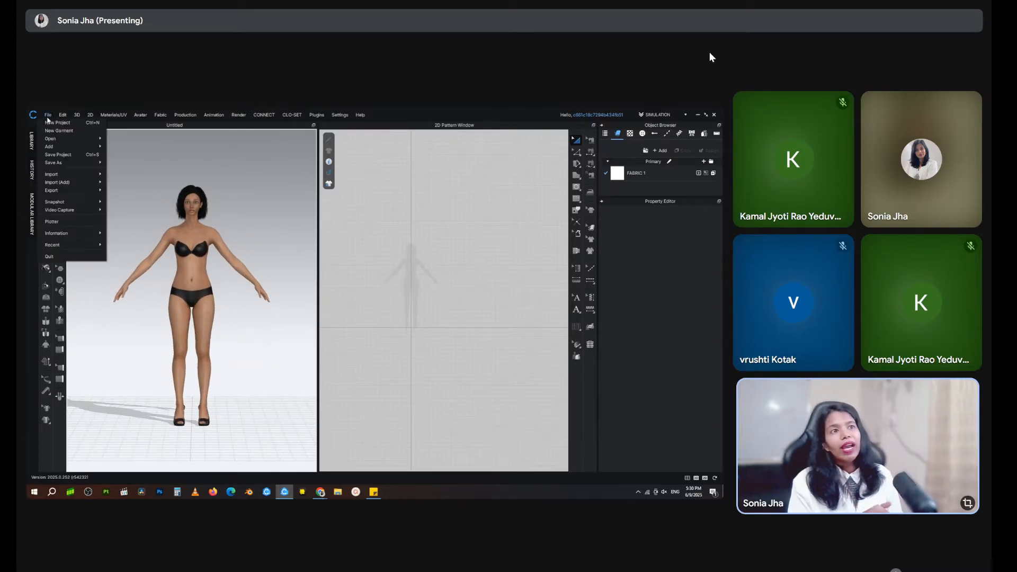
mouse_move(71, 147)
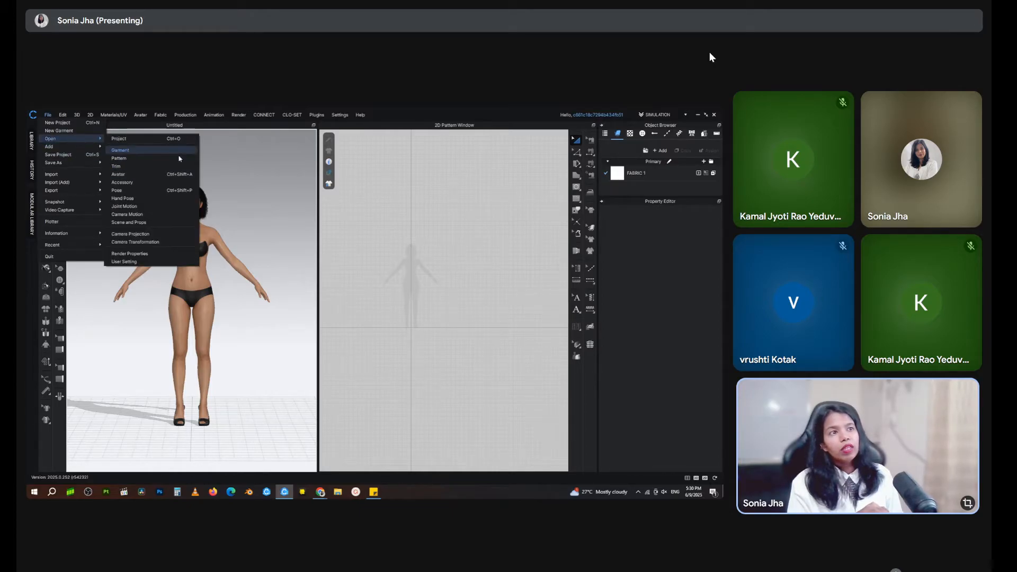
left_click(117, 190)
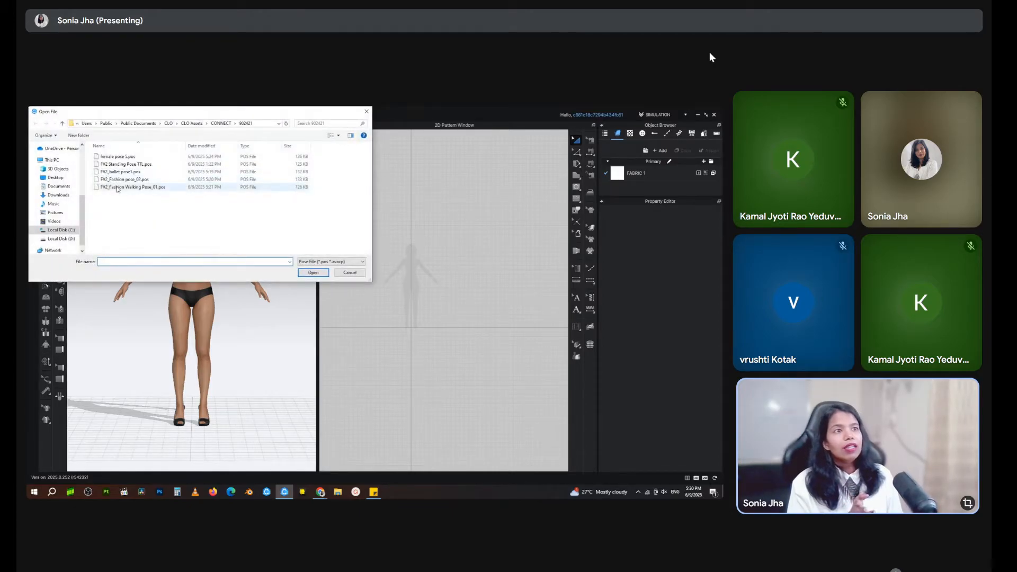
left_click(61, 239)
double_click(132, 163)
double_click(149, 164)
double_click(149, 164)
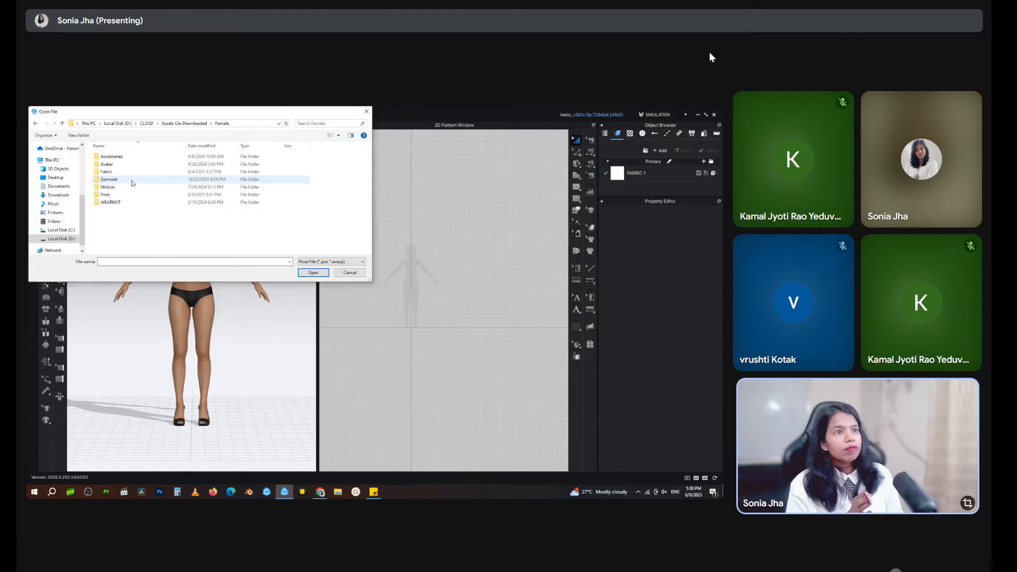
double_click(106, 194)
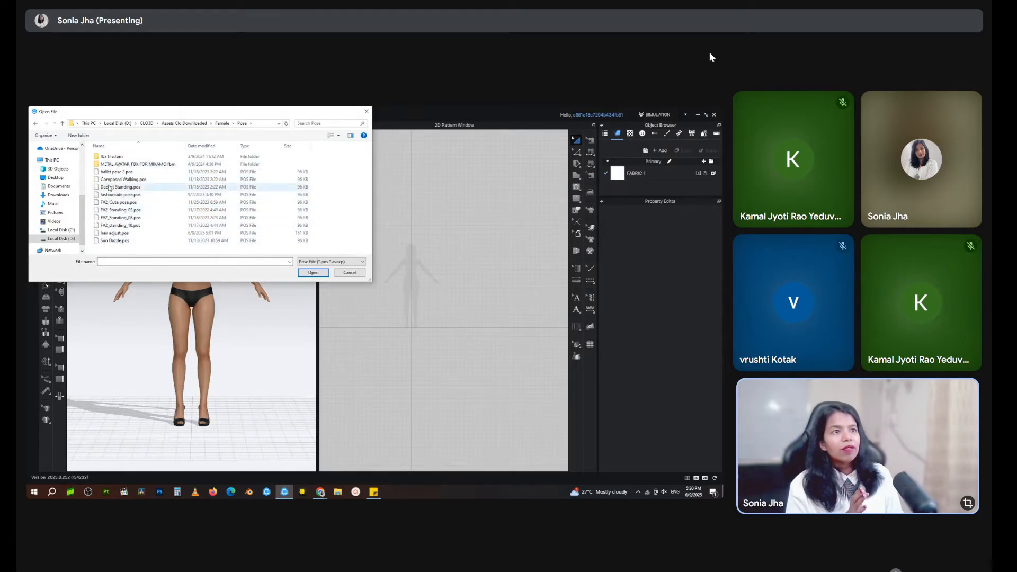
left_click(116, 234)
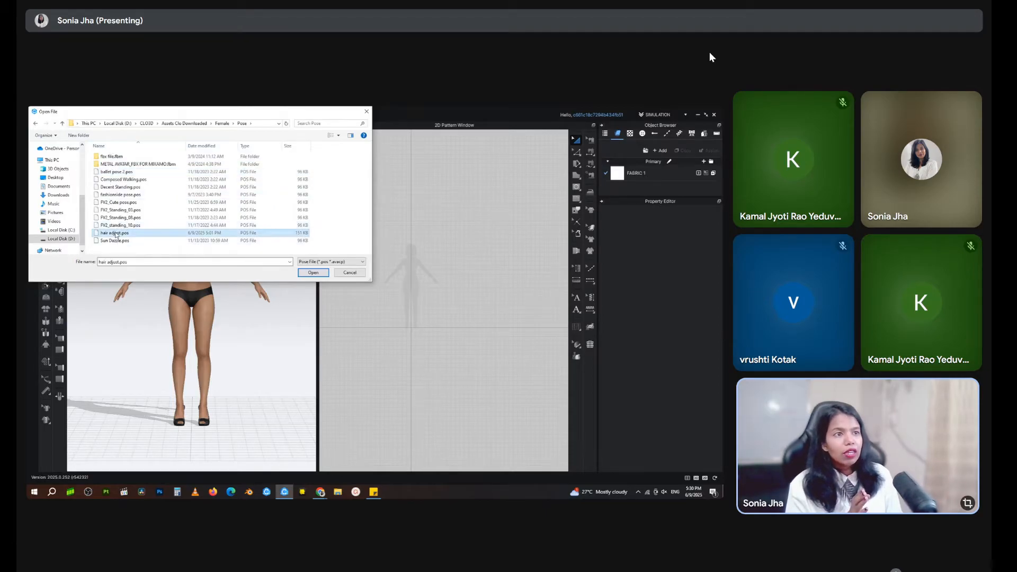
left_click(313, 272)
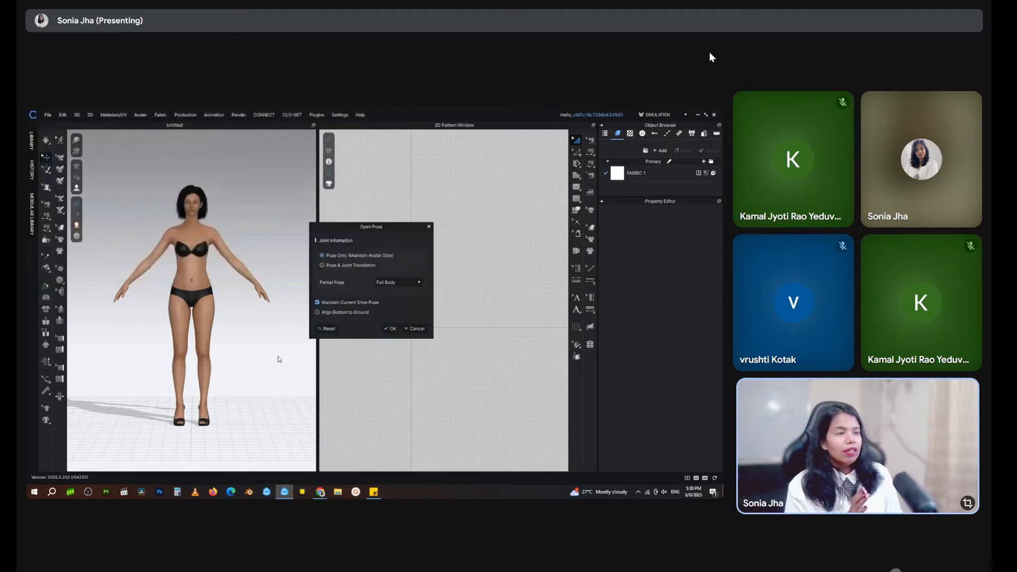
left_click(390, 329)
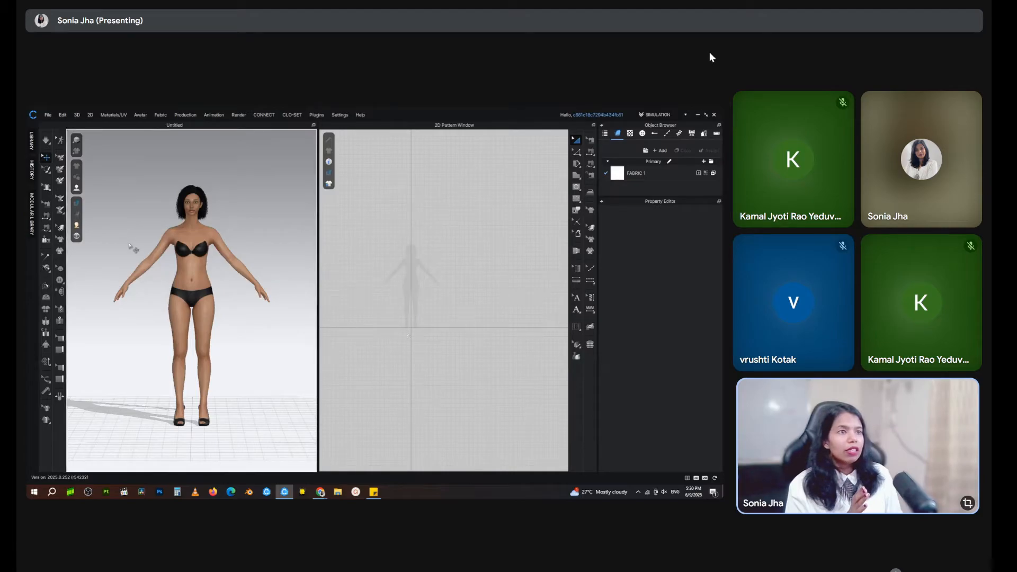
Step: Apply the Sun Dazzle.pos file to the avatar as a full-body pose only, maintaining the avatar size and current shoe pose
left_click(48, 115)
mouse_move(61, 149)
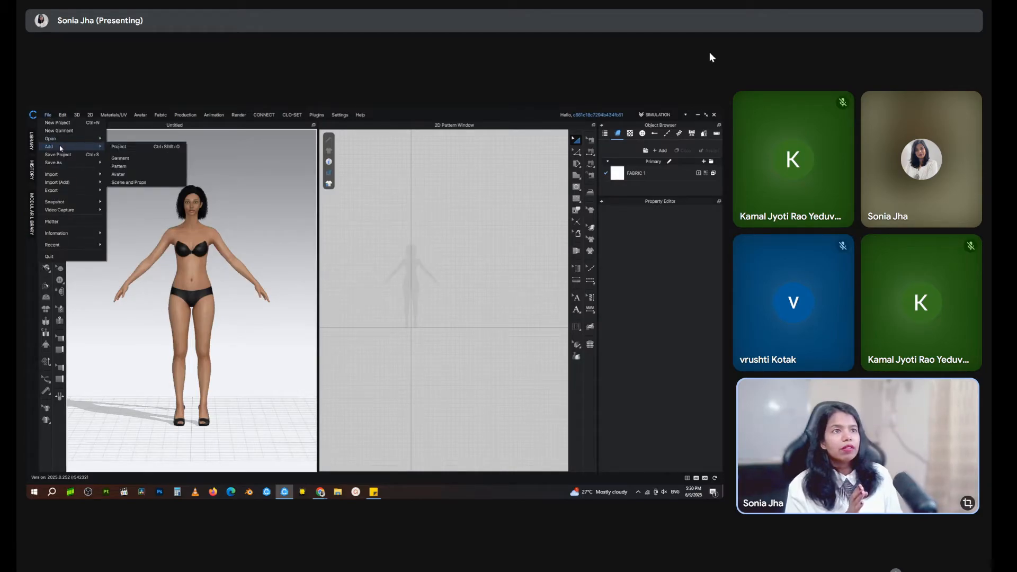
left_click(120, 190)
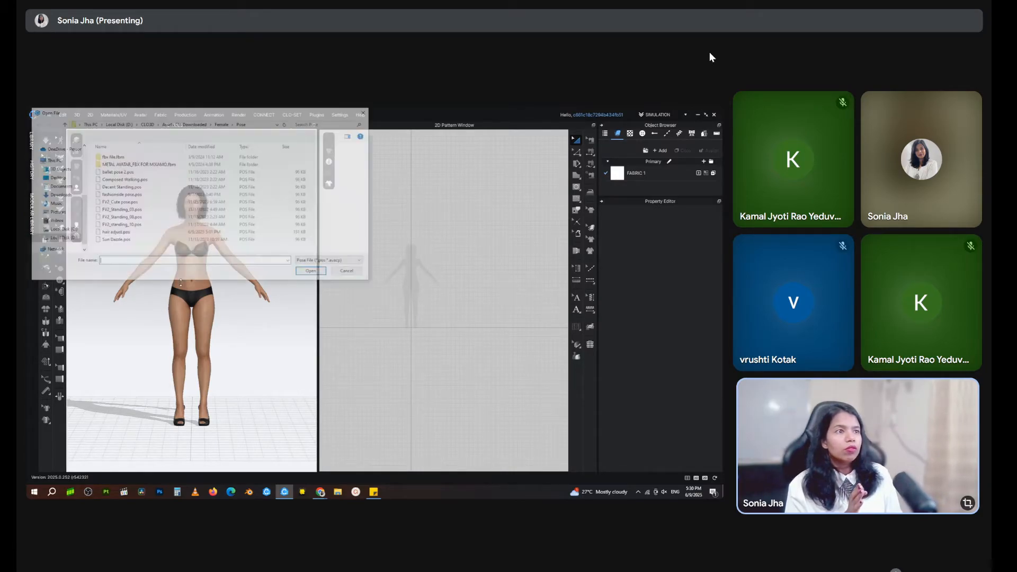
left_click(119, 240)
left_click(313, 272)
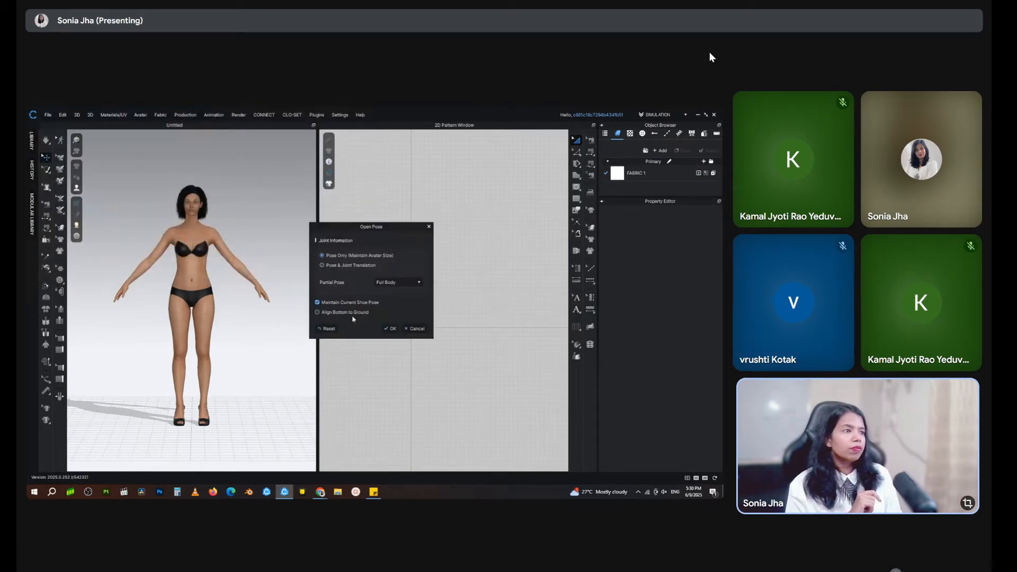
left_click(393, 329)
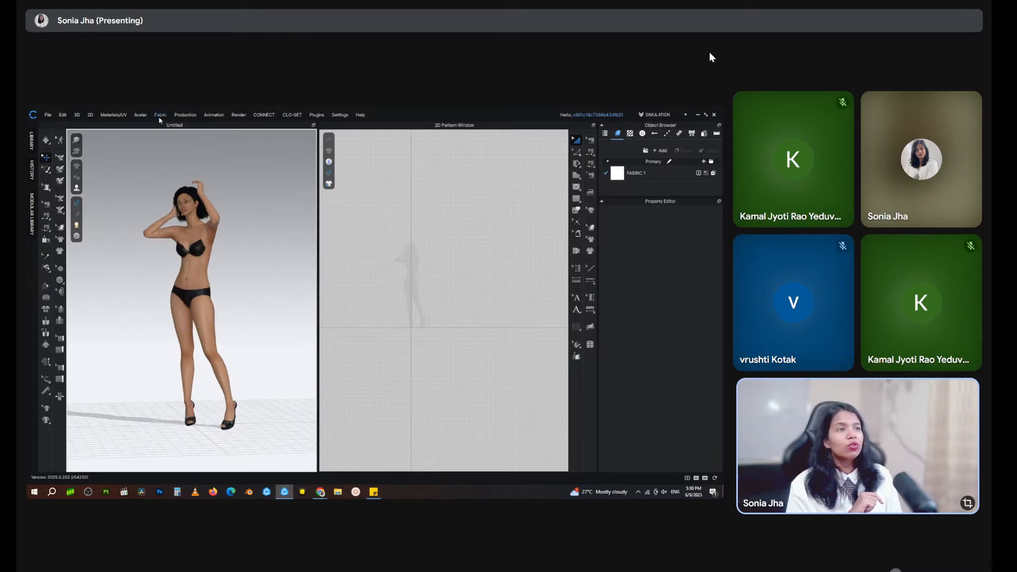
Step: Open the AI Pose Generator for image-based posing with the gender set to Female
left_click(140, 114)
left_click(155, 194)
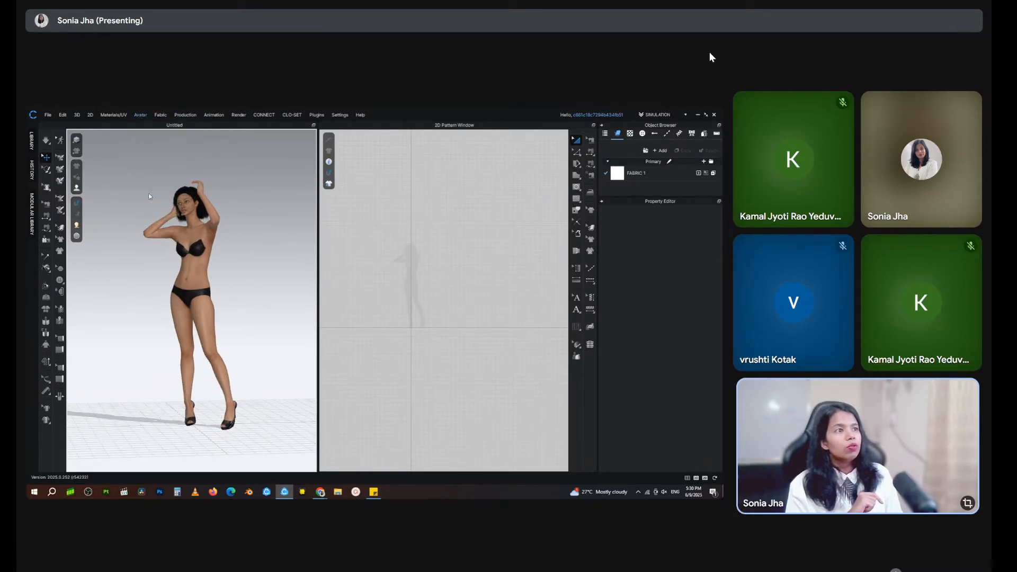
left_click(362, 325)
left_click(404, 178)
left_click(408, 194)
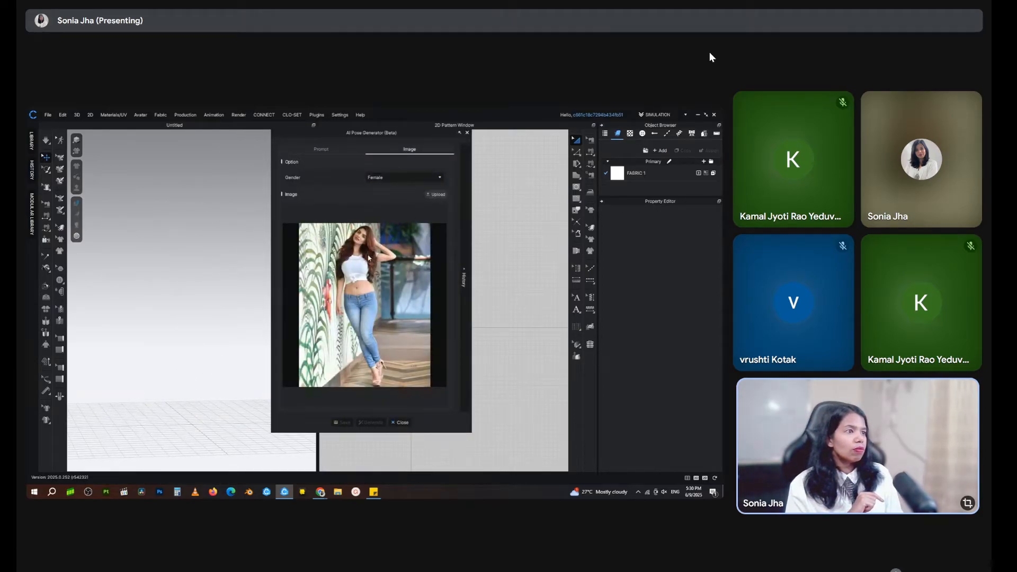
Step: Upload the downloaded photo of the woman in the orange top and jeans as the pose reference image
left_click(436, 195)
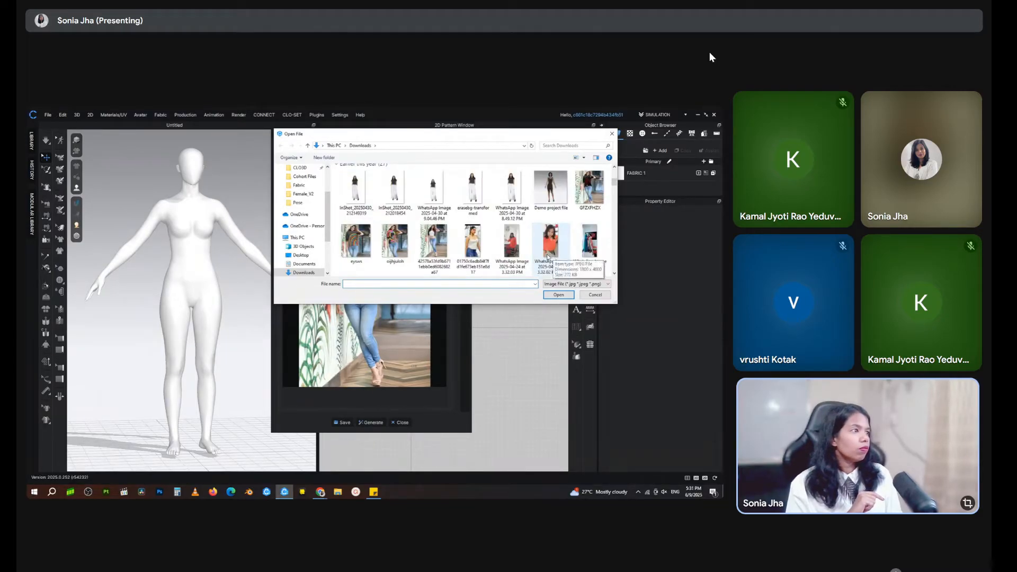
left_click(549, 244)
left_click(558, 295)
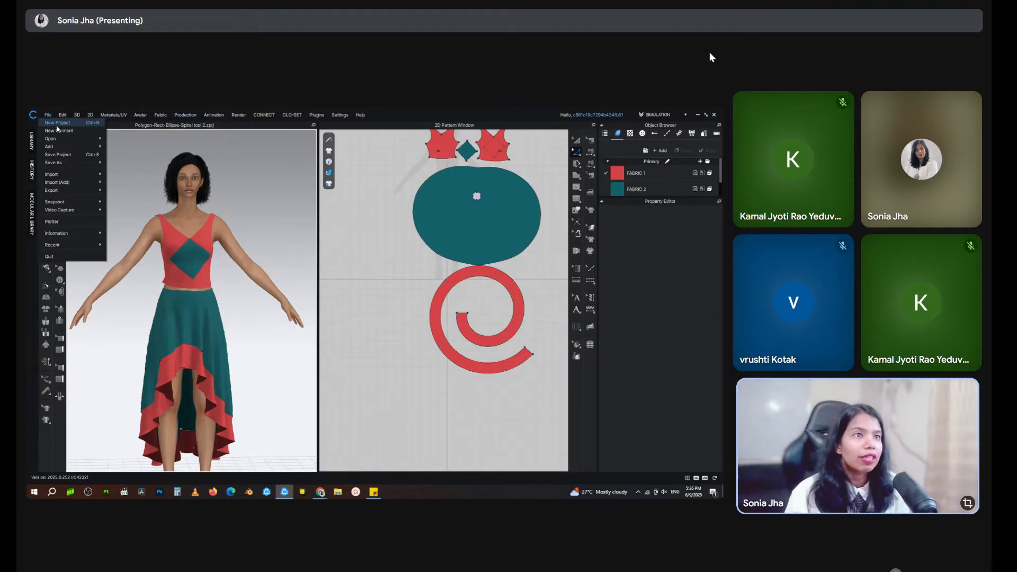
Step: Start a new project and load the FV2_Feifei avatar from the Female_V2 folder
left_click(57, 123)
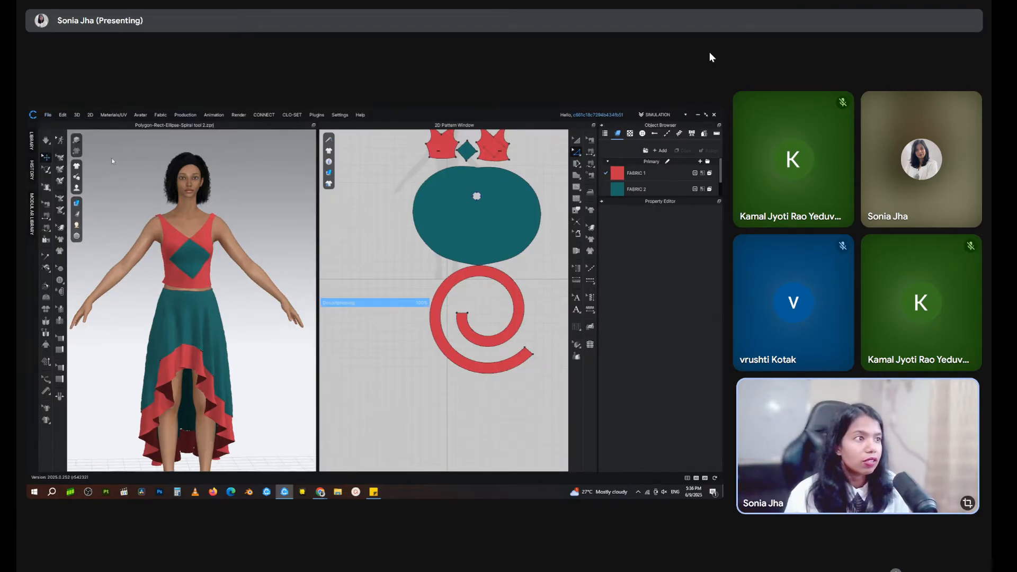
left_click(48, 115)
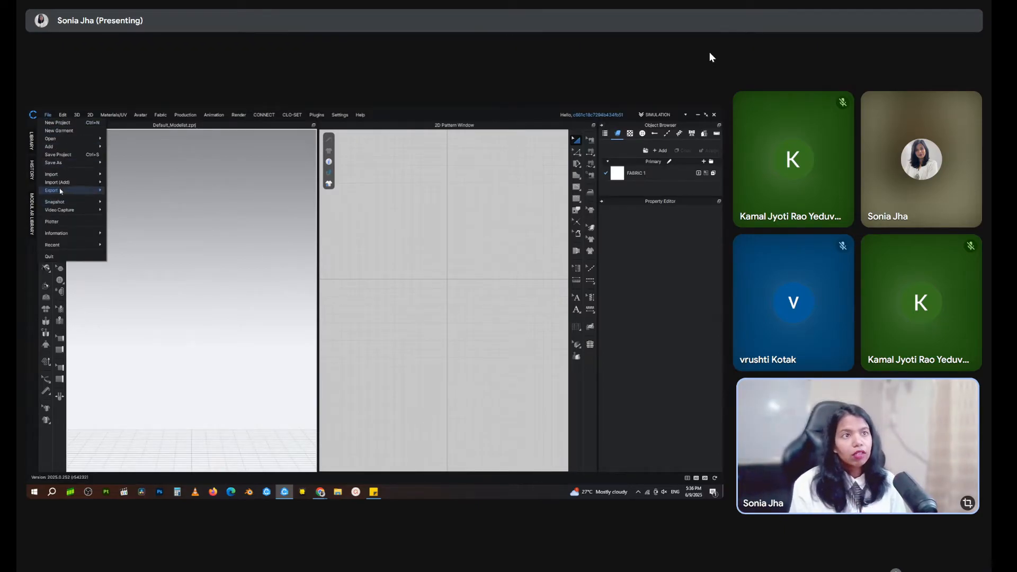
mouse_move(64, 184)
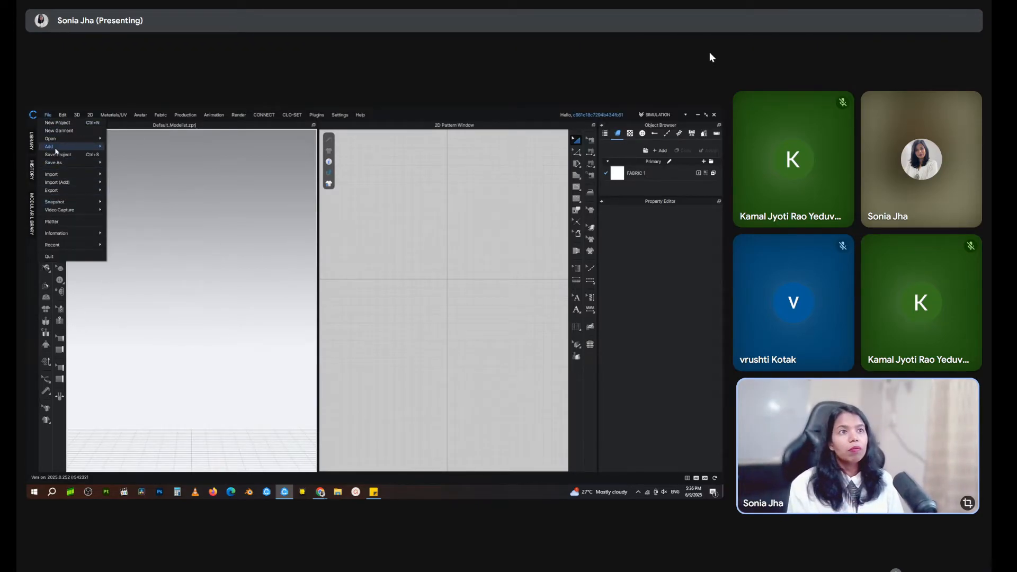
mouse_move(62, 140)
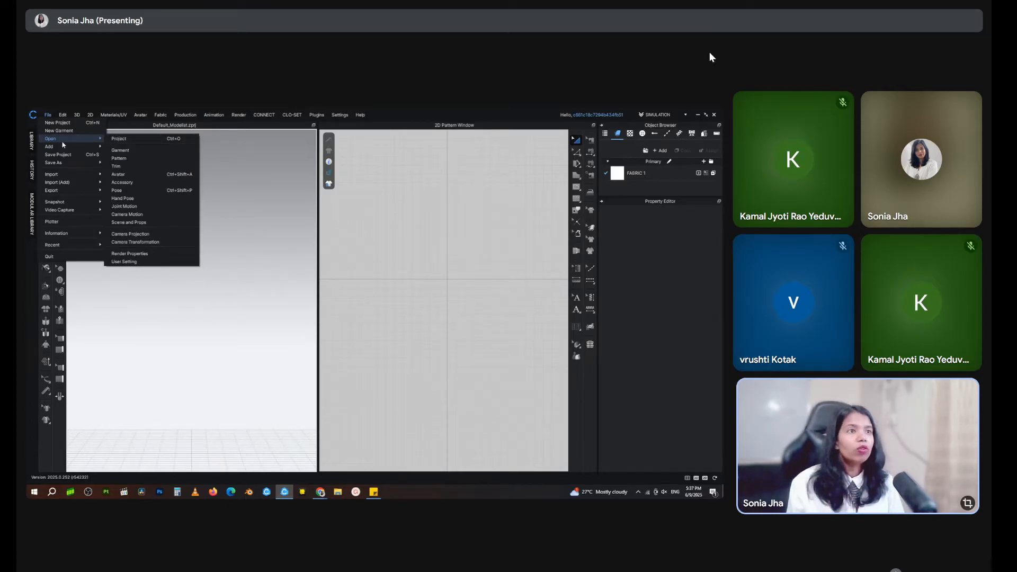
left_click(123, 174)
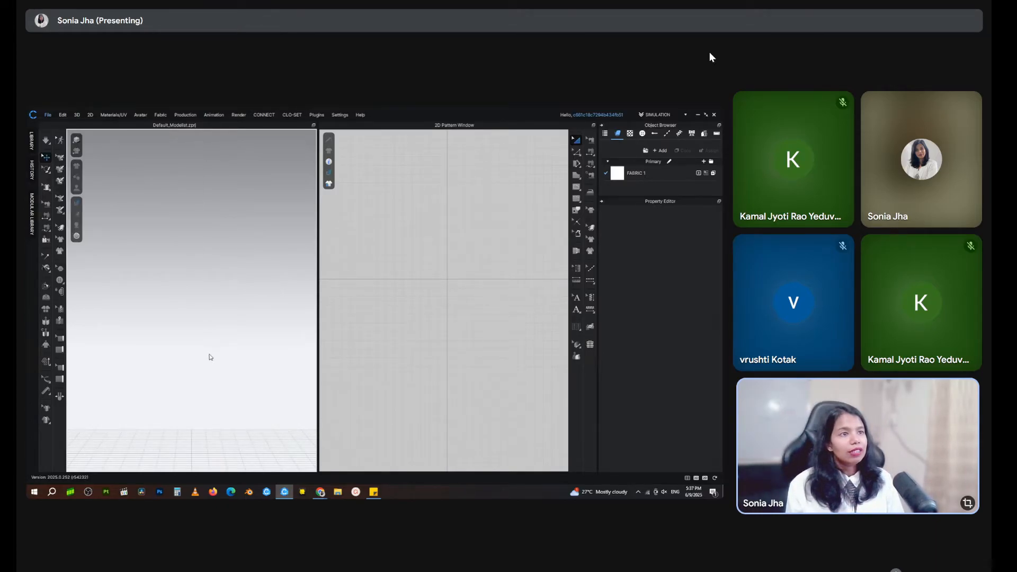
left_click(110, 240)
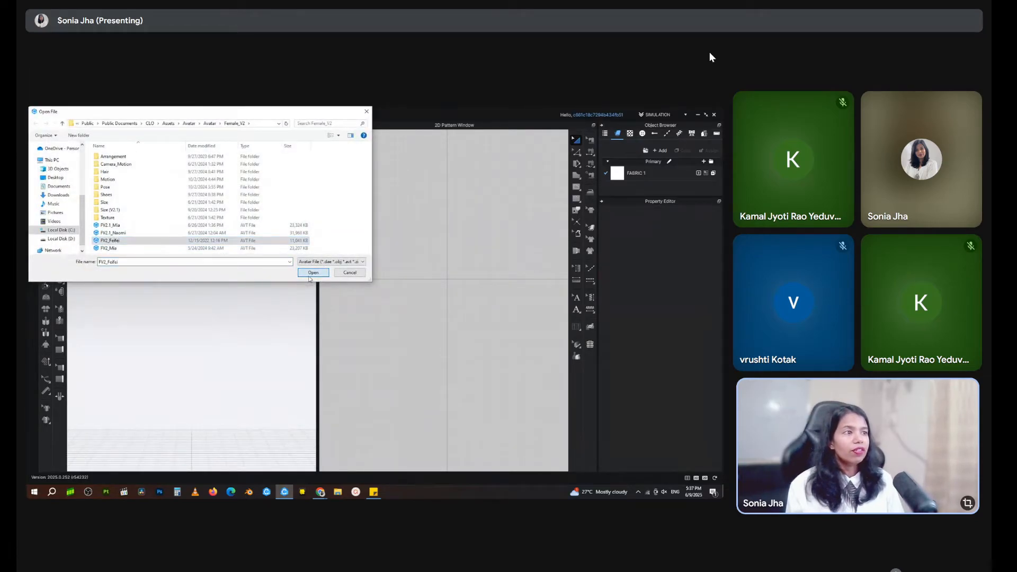
left_click(311, 273)
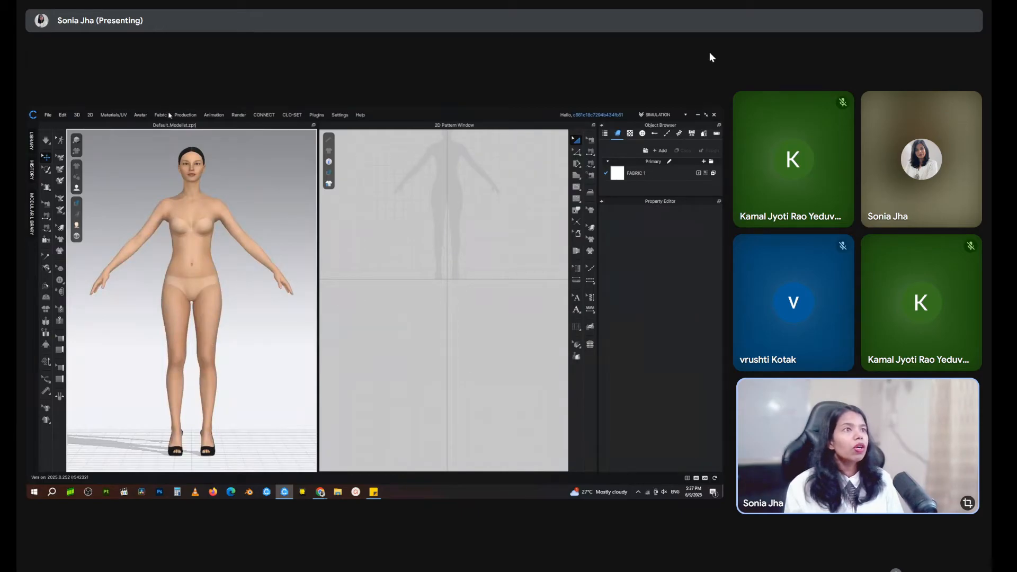
Step: Set the avatar's waist circumference to 32 inches in the Avatar Editor's size settings
left_click(140, 115)
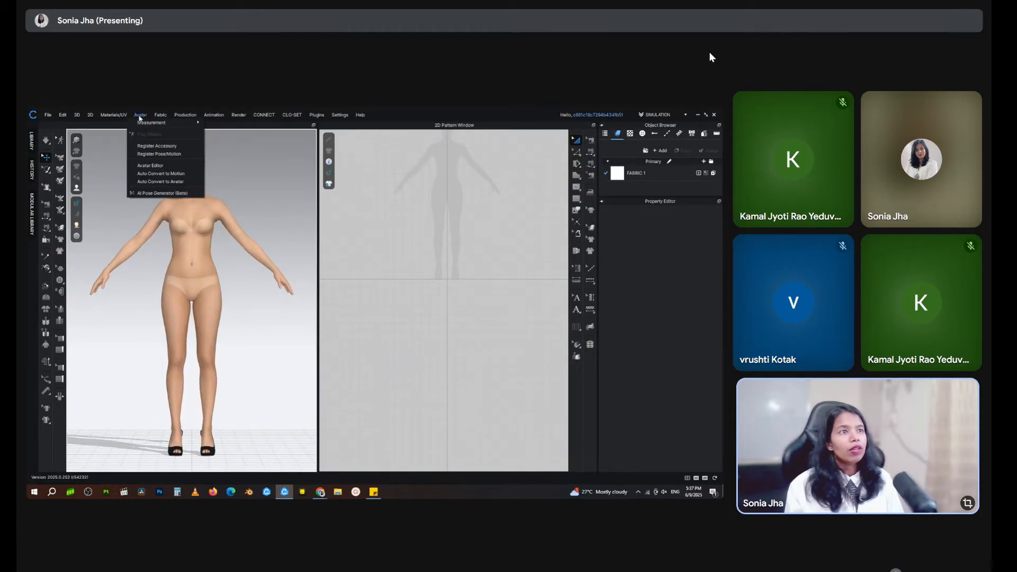
left_click(142, 165)
left_click(375, 324)
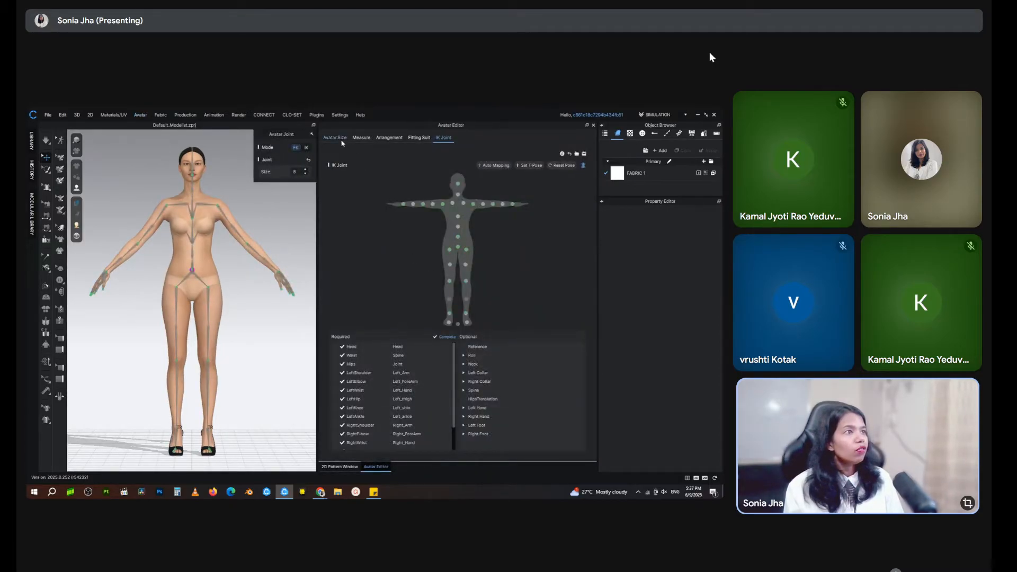
left_click(335, 139)
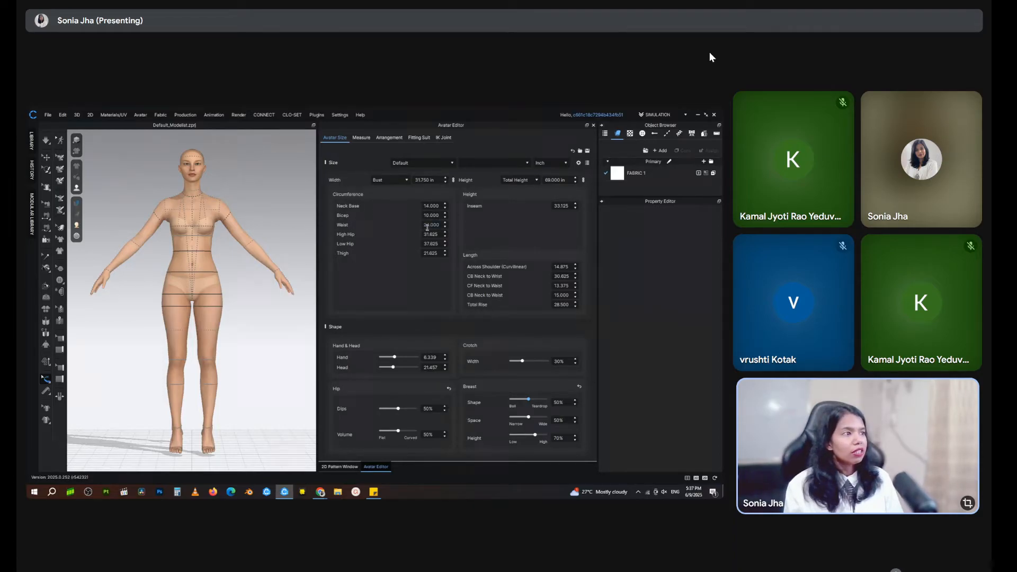
double_click(427, 225)
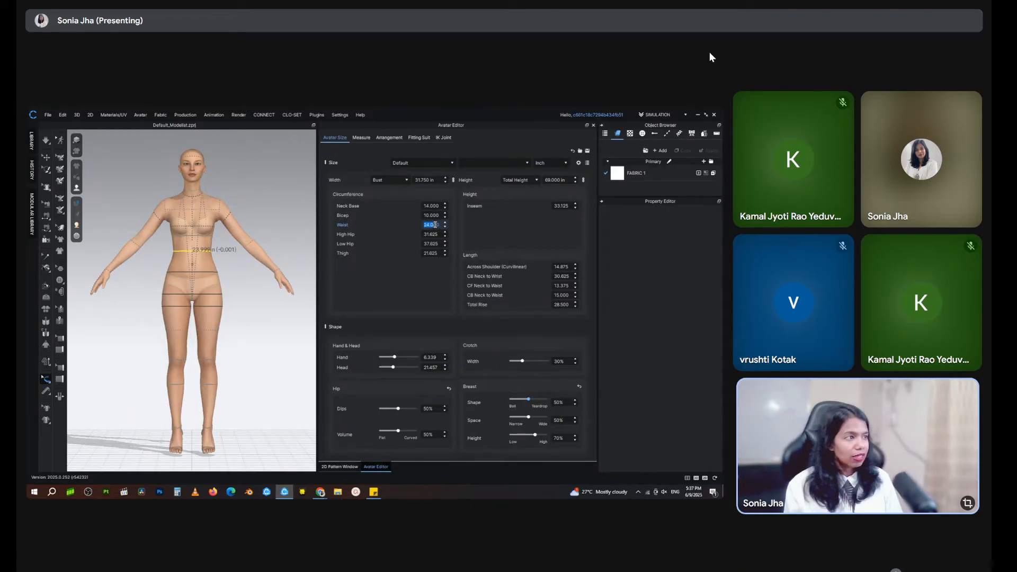
type("3")
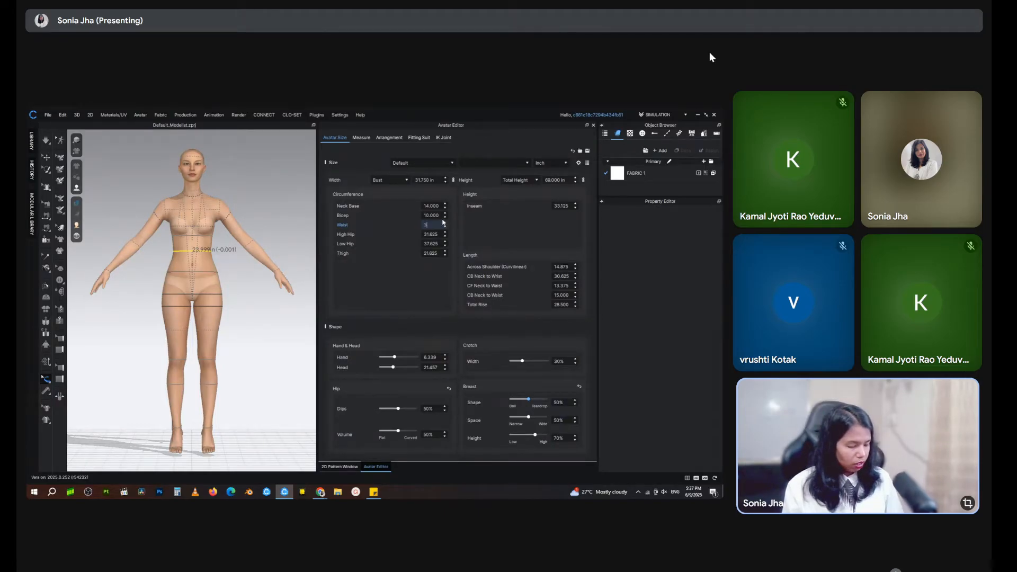
type("2")
key("Return")
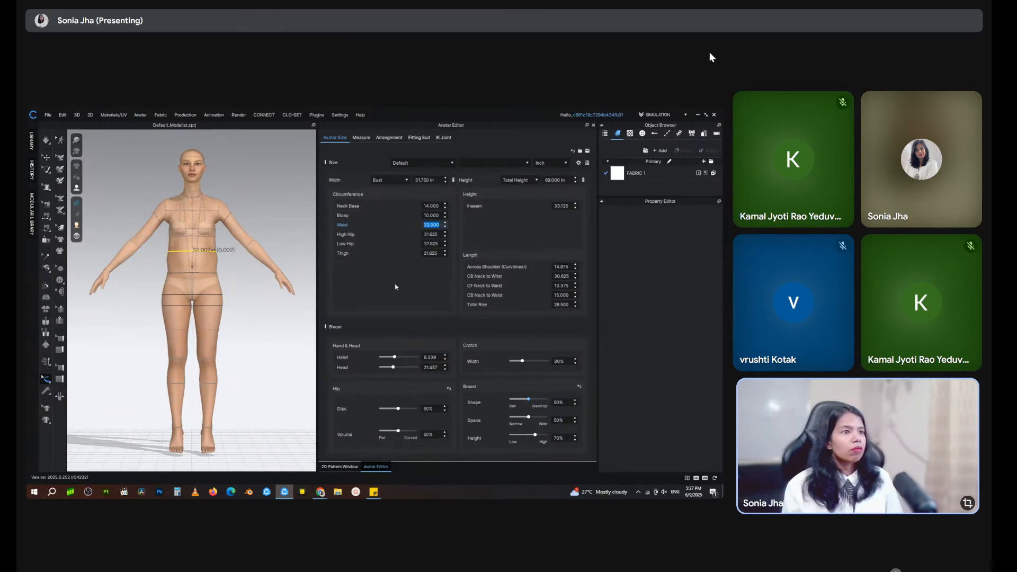
right_click_drag(254, 292, 220, 302)
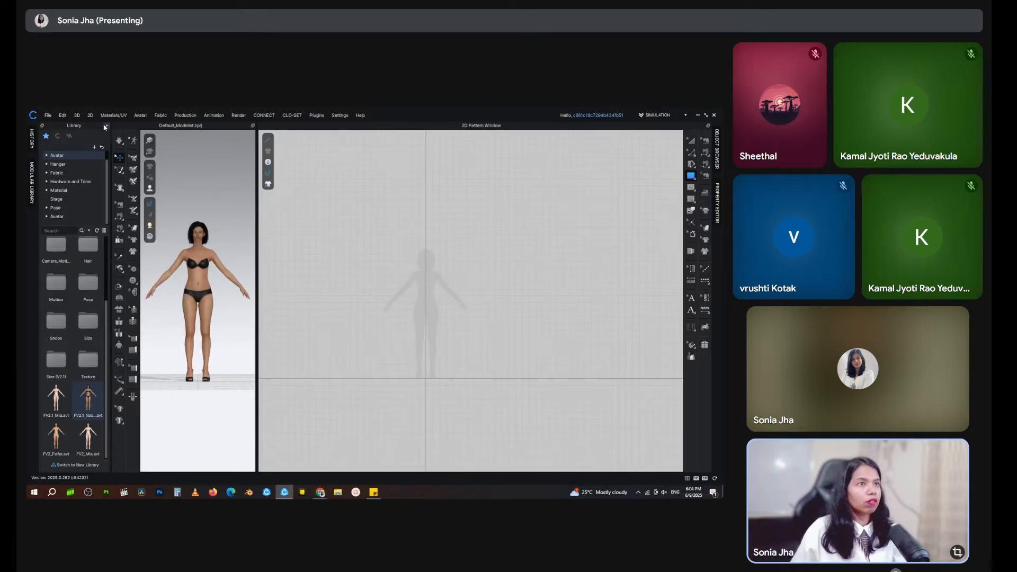
Step: Draw a tall rectangular pattern piece from the avatar silhouette's waist to its ankle, with one long side on the vertical centre line
left_click(105, 127)
scroll(440, 328, "up", 3)
scroll(408, 339, "up", 2)
left_click(691, 186)
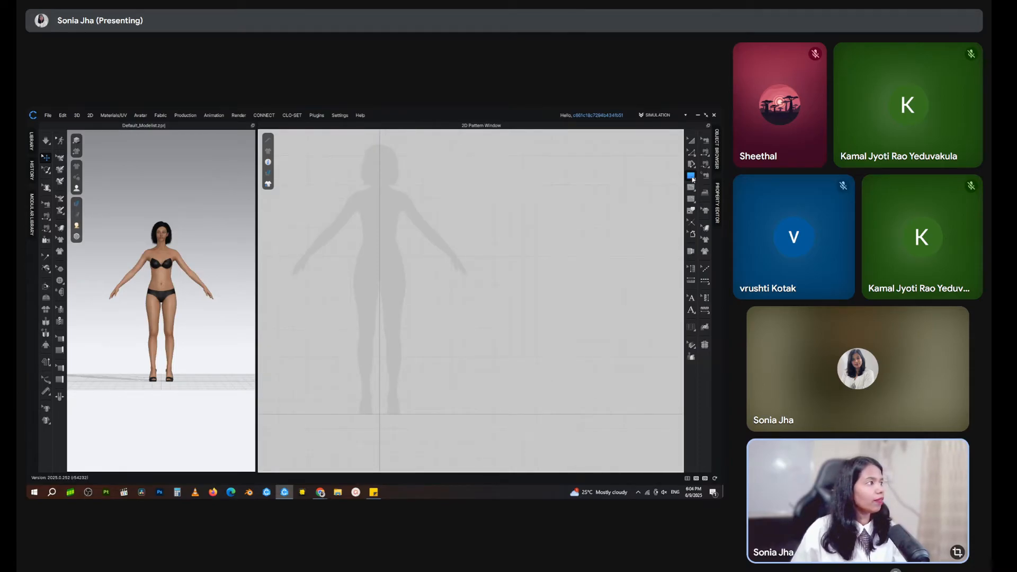
left_click(651, 185)
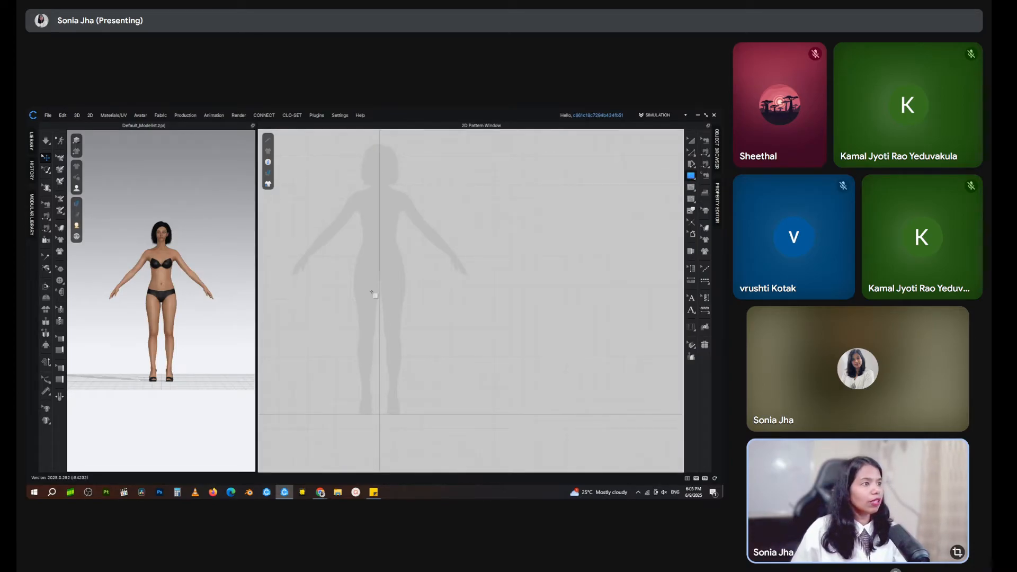
left_click_drag(346, 262, 380, 401)
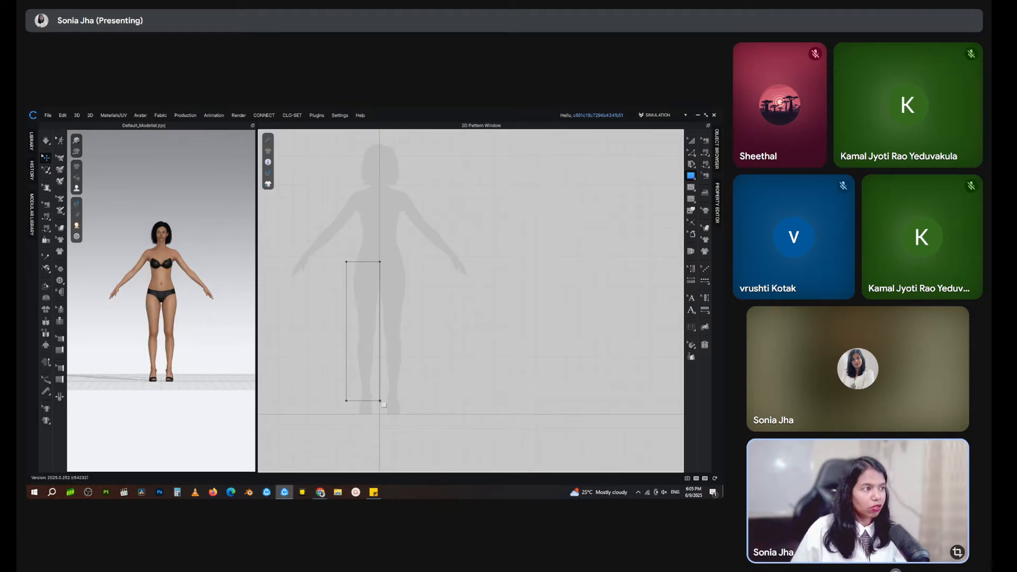
left_click_drag(382, 403, 383, 408)
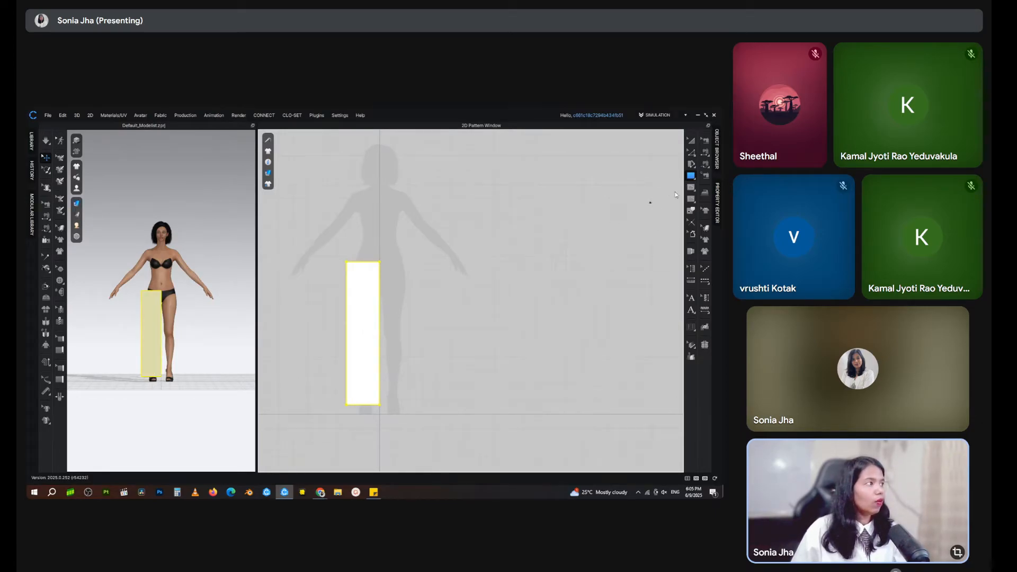
left_click(668, 196)
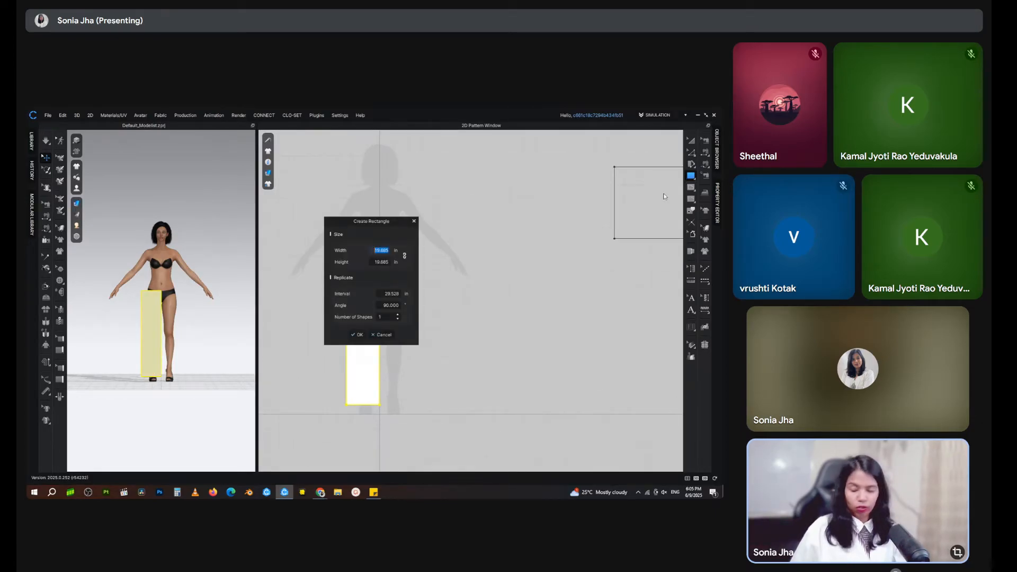
left_click(382, 335)
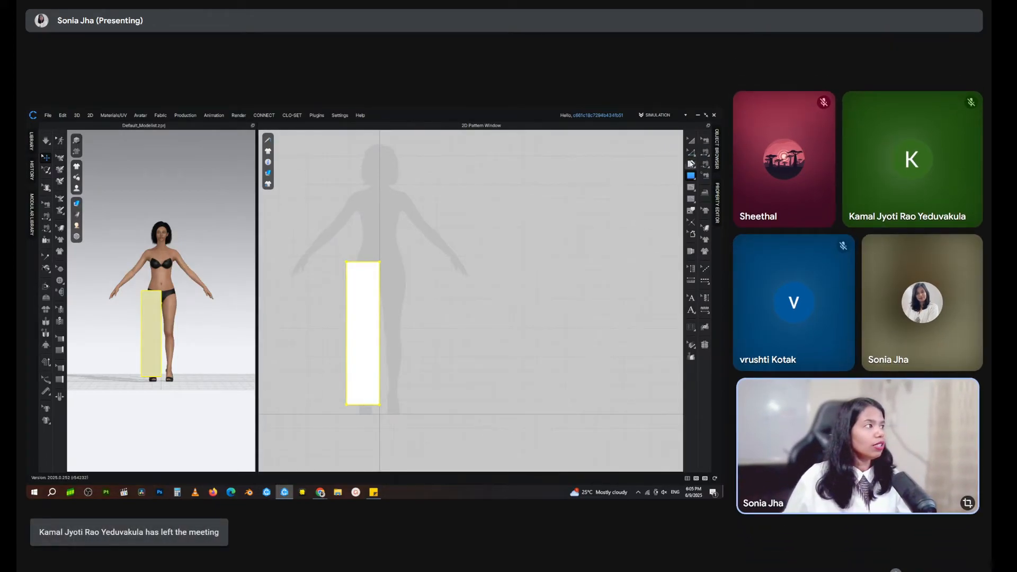
Step: Slash the rectangle lengthwise through its middle and spread both halves evenly at the hem to form a flared skirt panel
left_click(691, 164)
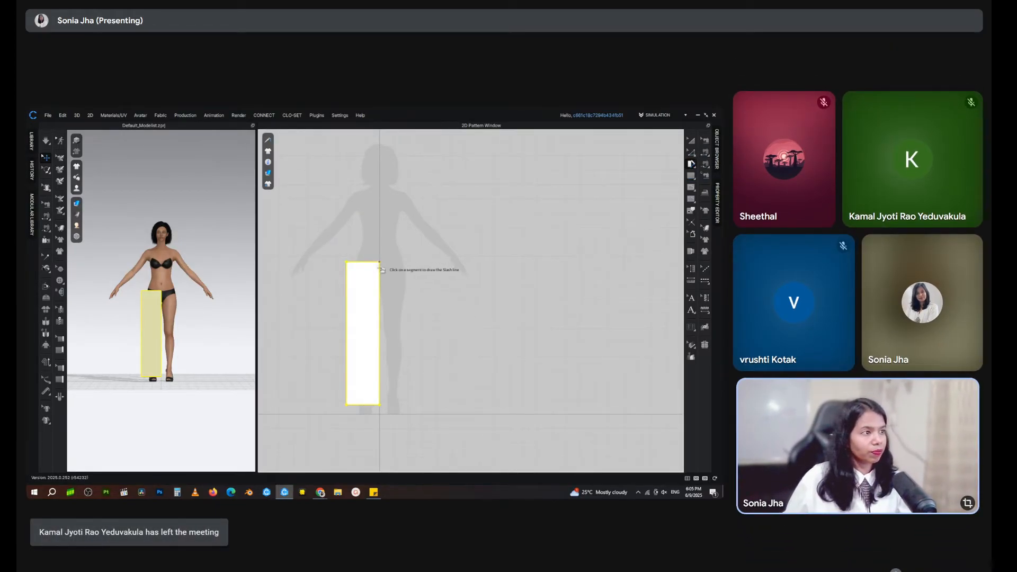
left_click(361, 262)
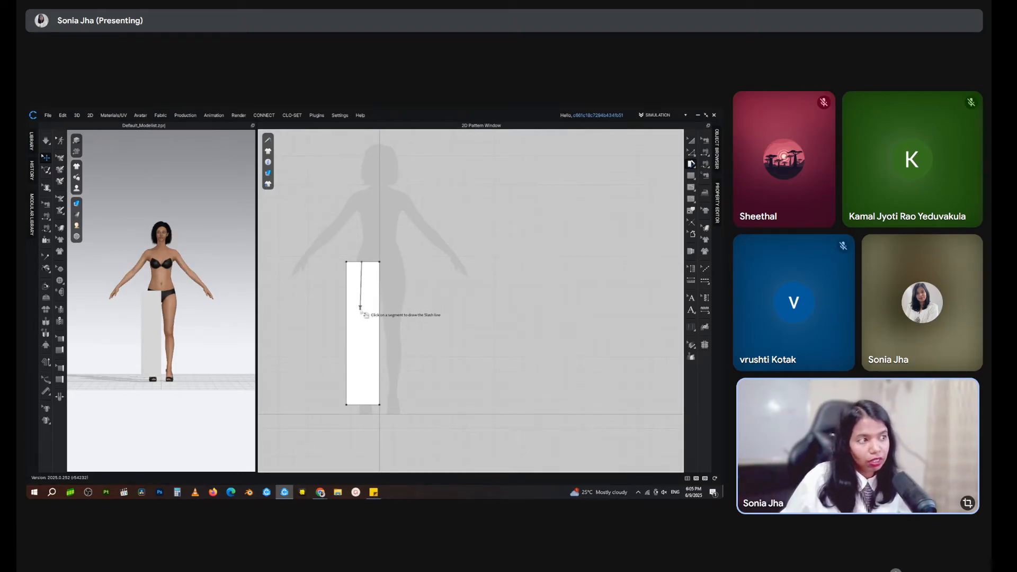
left_click(362, 405)
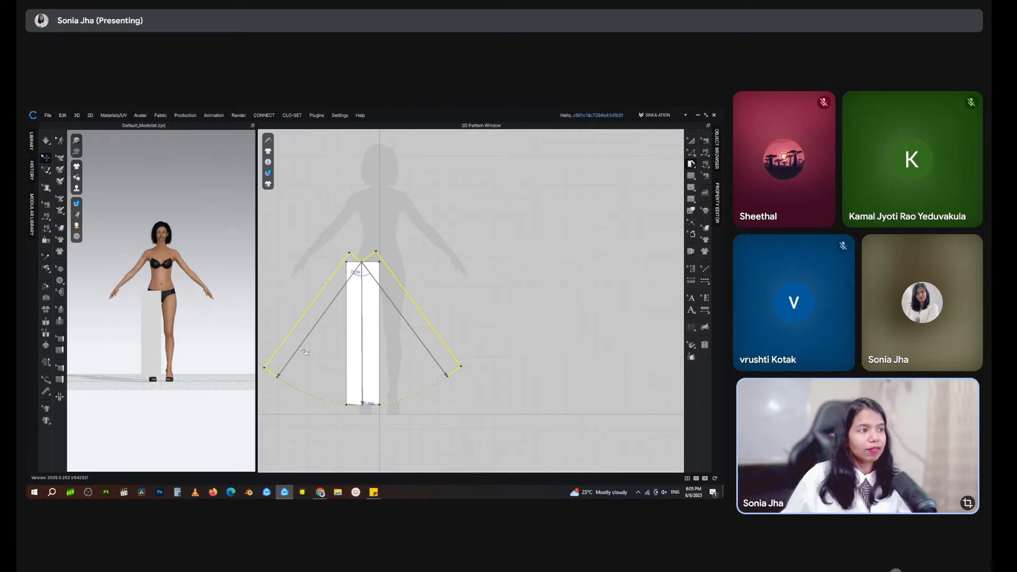
left_click(305, 351)
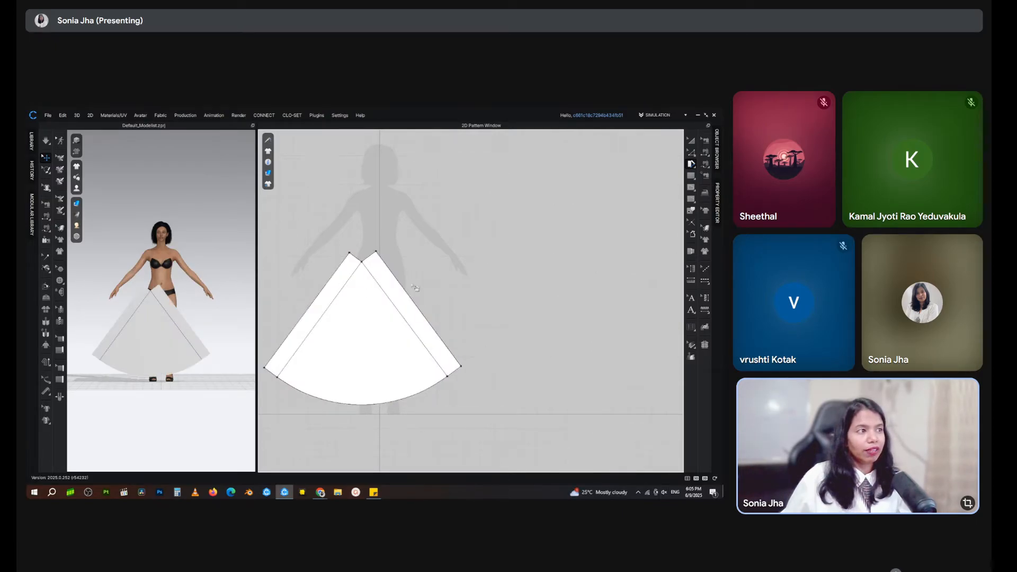
middle_click_drag(472, 264, 519, 272)
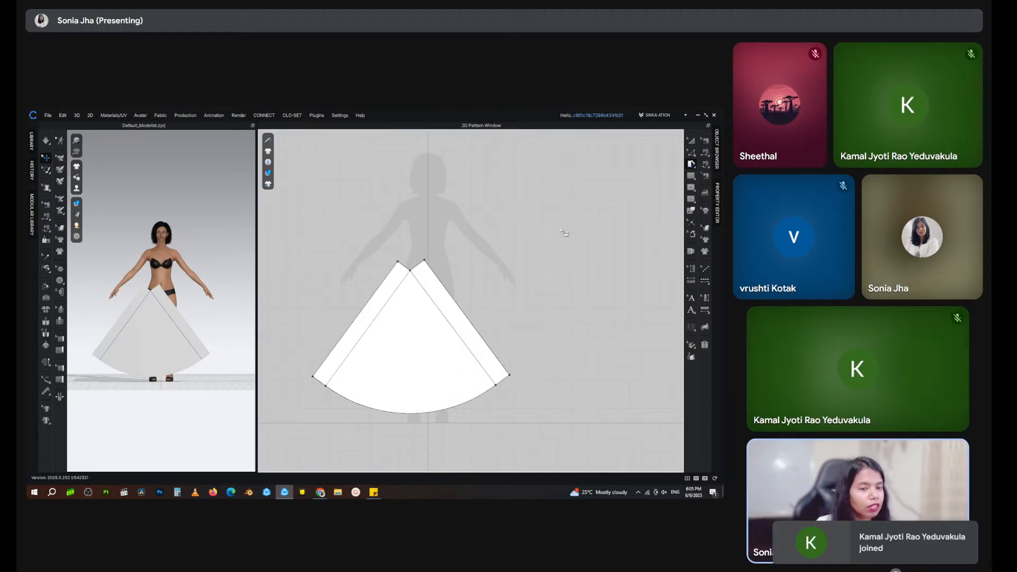
Step: Delete the middle point of the V-shaped notch in the skirt panel's waist edge
left_click(692, 152)
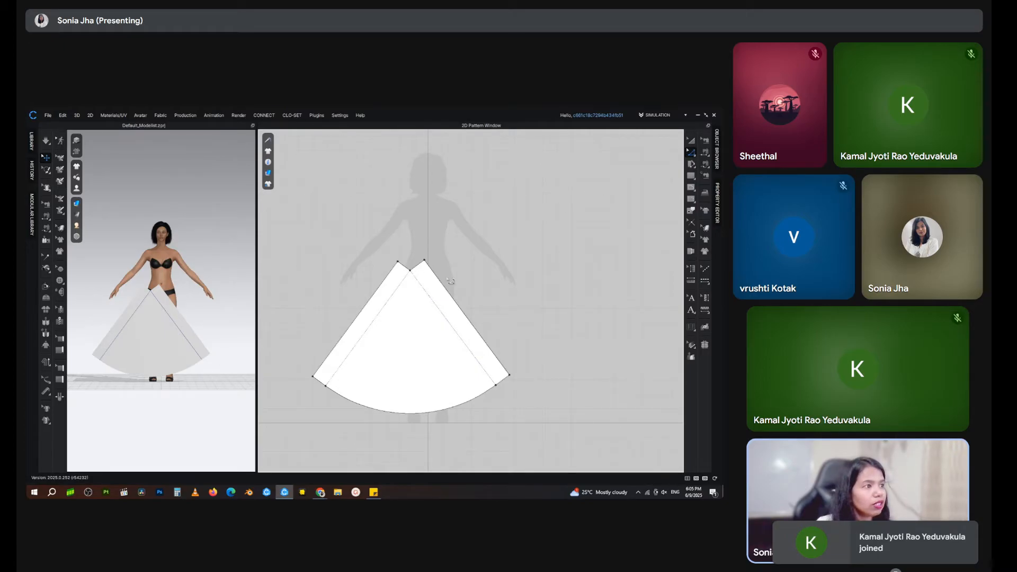
left_click(416, 277)
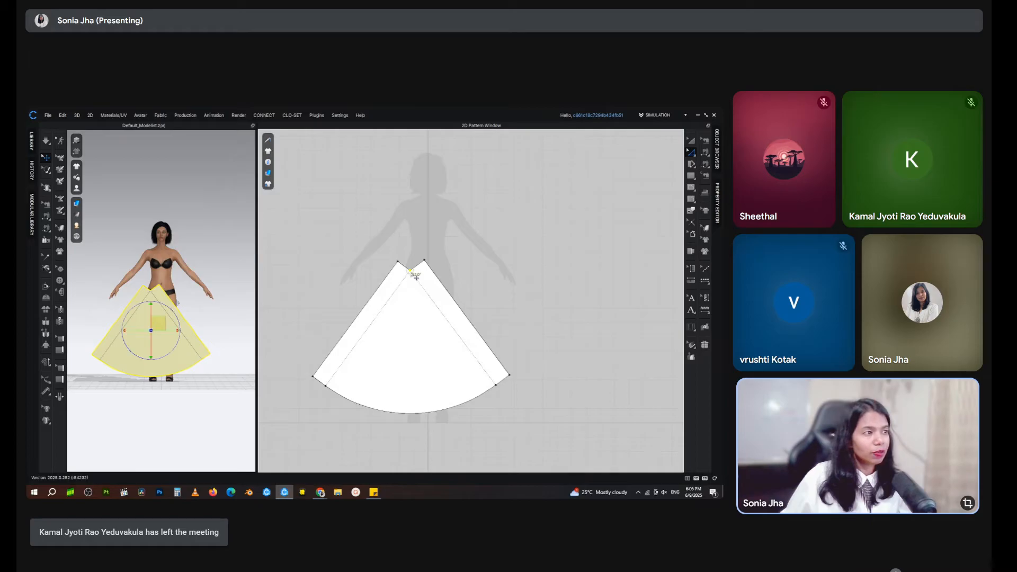
scroll(412, 274, "up", 3)
scroll(412, 274, "up", 1)
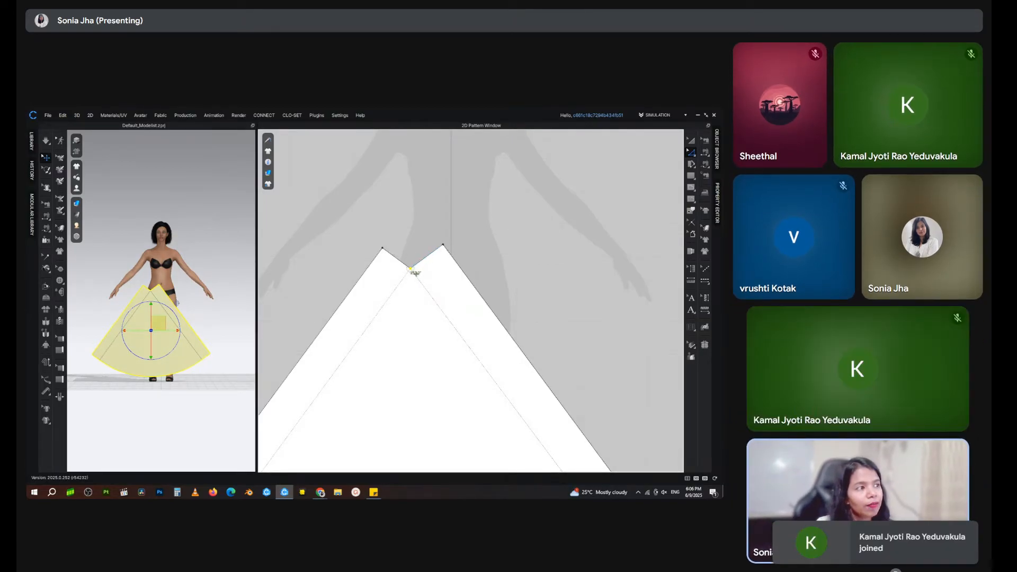
right_click(410, 269)
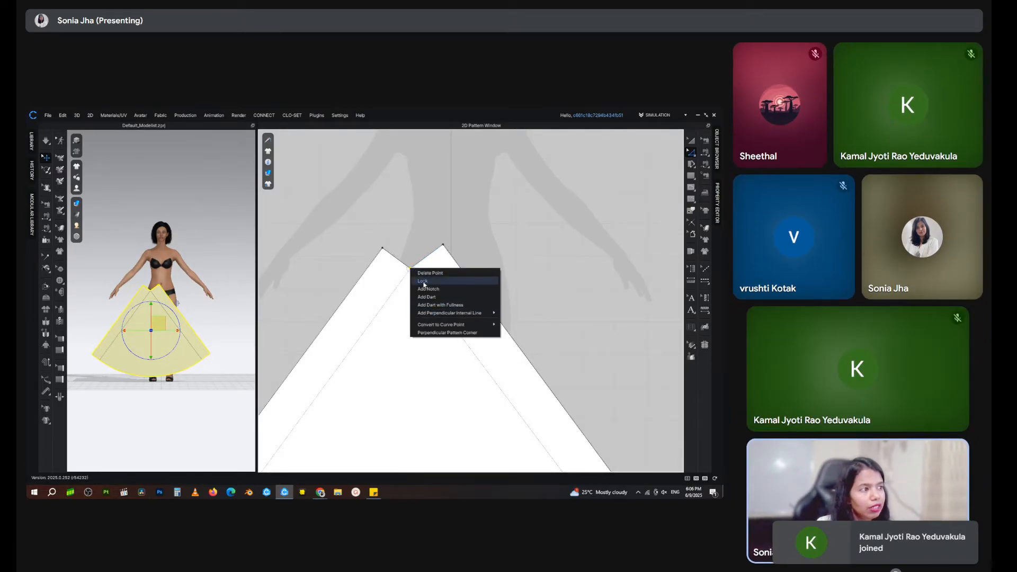
left_click(422, 275)
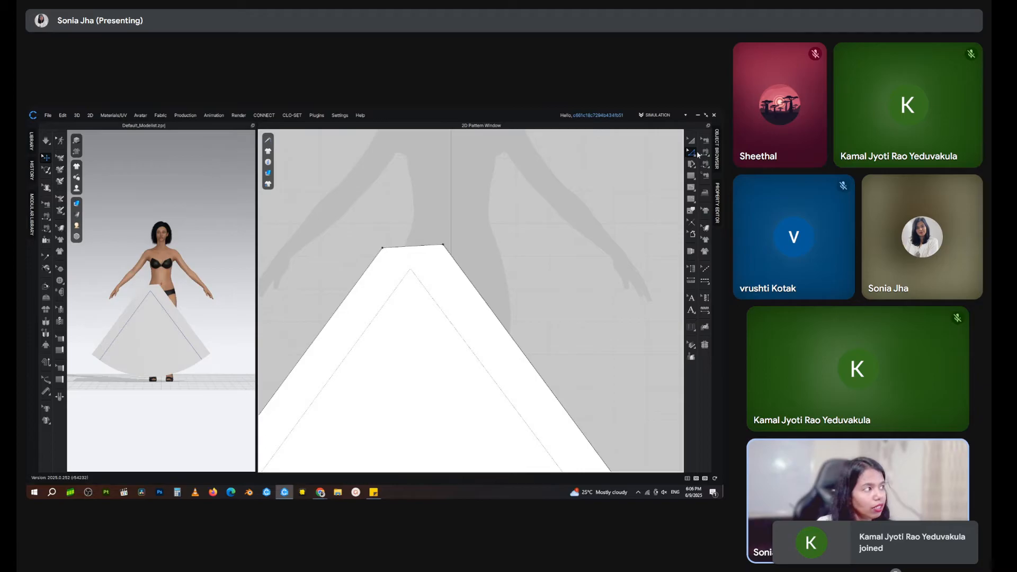
Step: Curve the skirt panel's straight waist edge slightly downward with Edit Curvature
left_click(691, 153)
left_click(638, 186)
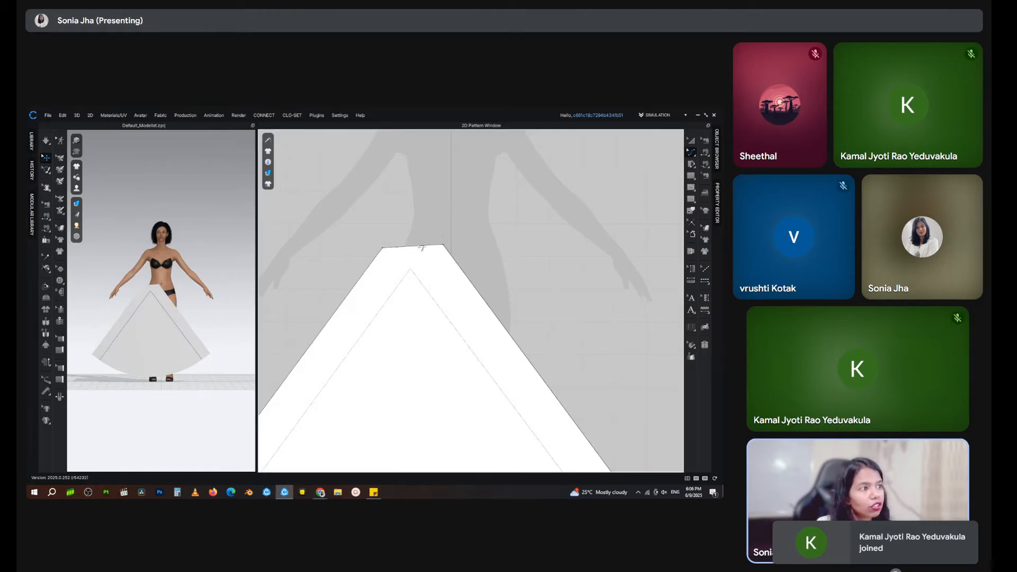
left_click_drag(422, 247, 424, 254)
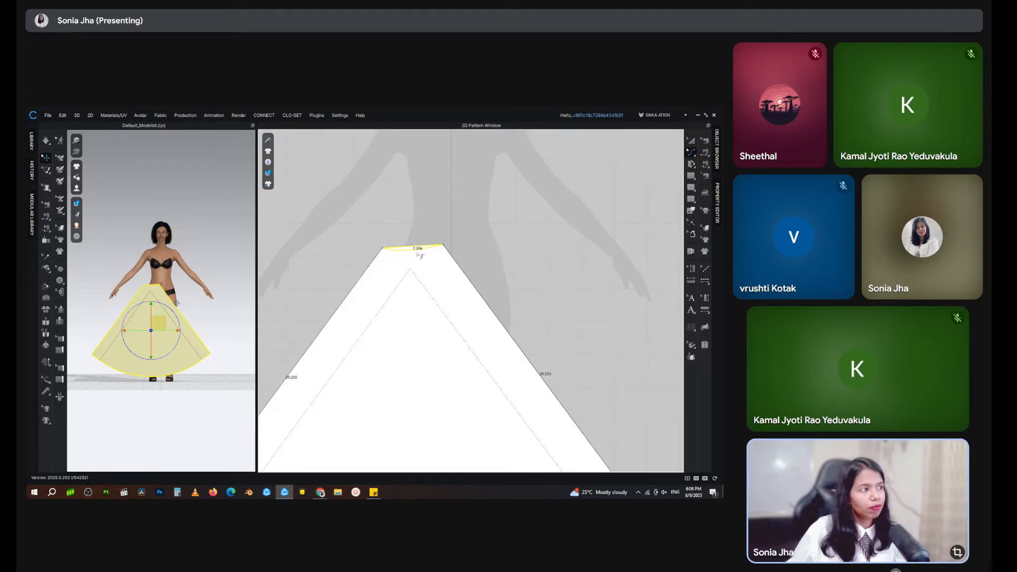
left_click_drag(424, 255, 424, 255)
scroll(414, 267, "down", 3)
scroll(420, 264, "up", 3)
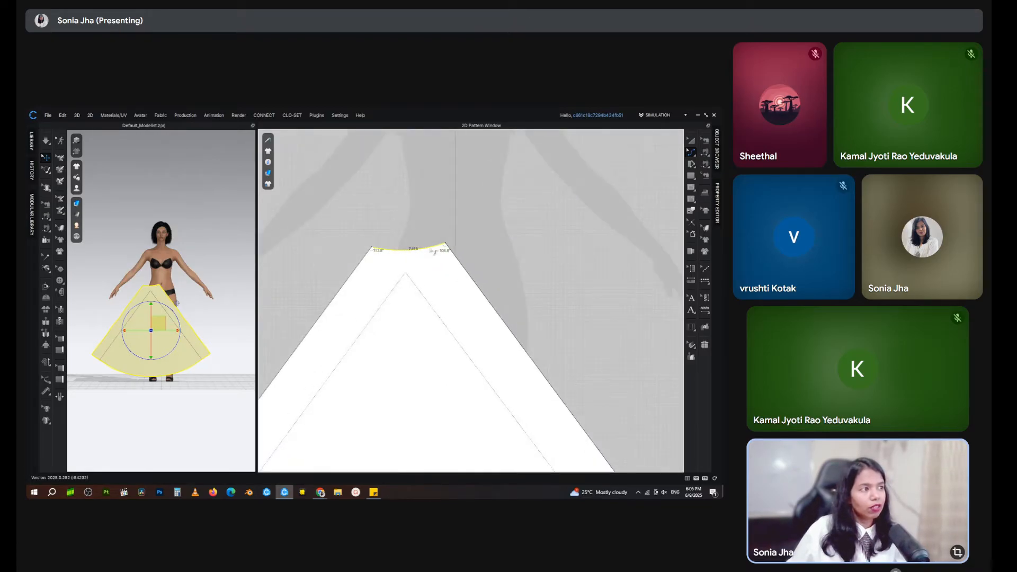
scroll(431, 254, "down", 4)
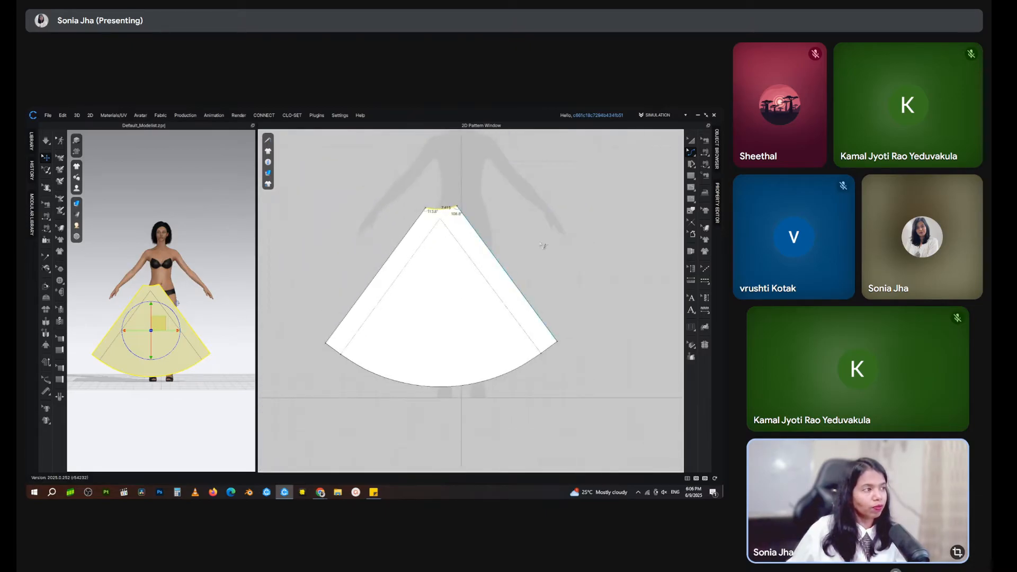
Step: Move the left corner point of the skirt panel's waist edge outward to widen the waist
left_click(693, 153)
left_click_drag(433, 214, 418, 211)
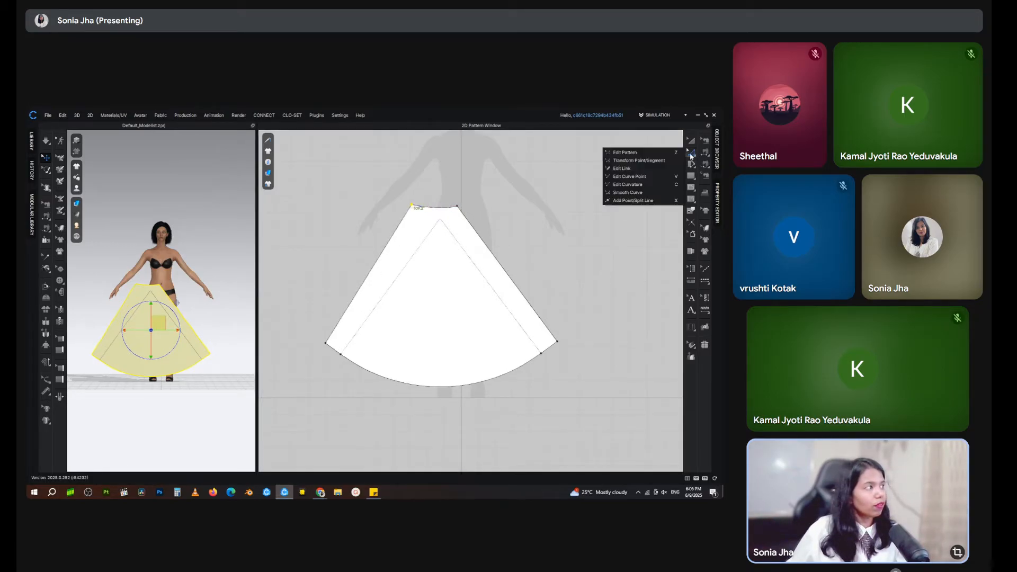
Step: Move the right corner point of the skirt panel's waist edge outward and reposition the whole panel slightly
left_click(498, 214)
left_click_drag(460, 207, 514, 240)
left_click(691, 141)
left_click_drag(509, 241, 468, 254)
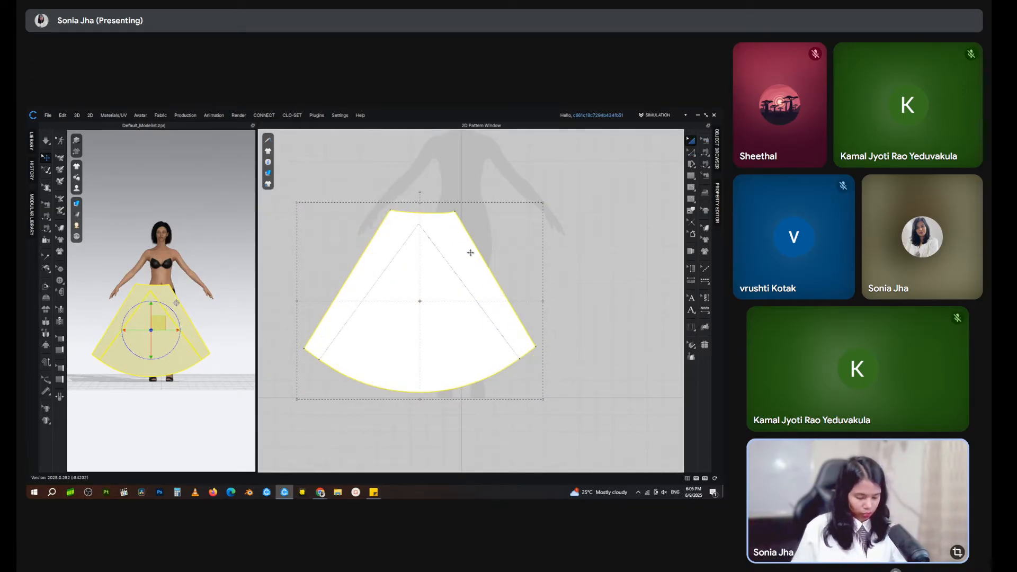
Step: Delete the skirt panel and draw a tall, narrow rectangle along the silhouette's center line, raised to about hip height
key("Delete")
left_click(691, 176)
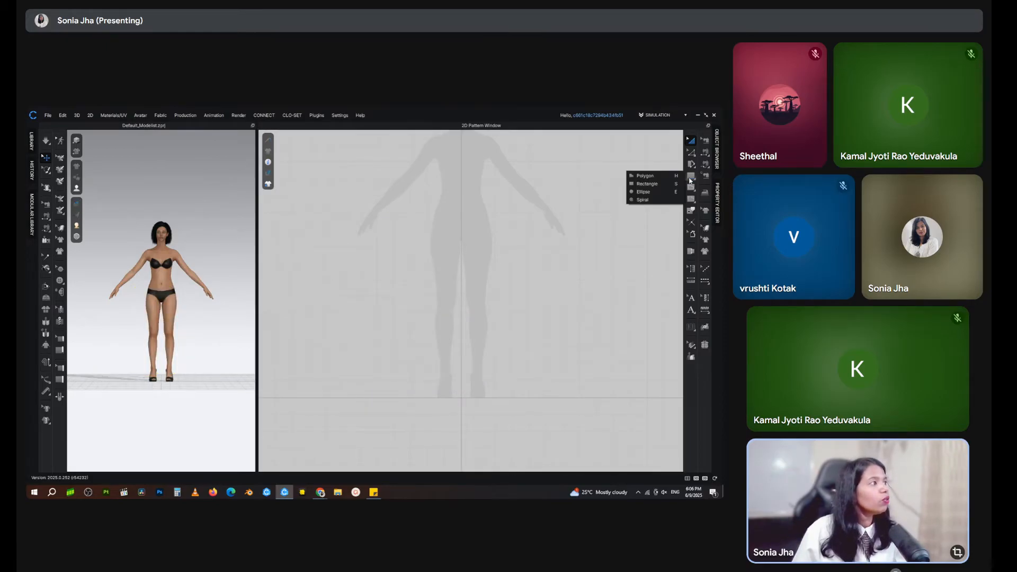
left_click_drag(417, 225, 461, 400)
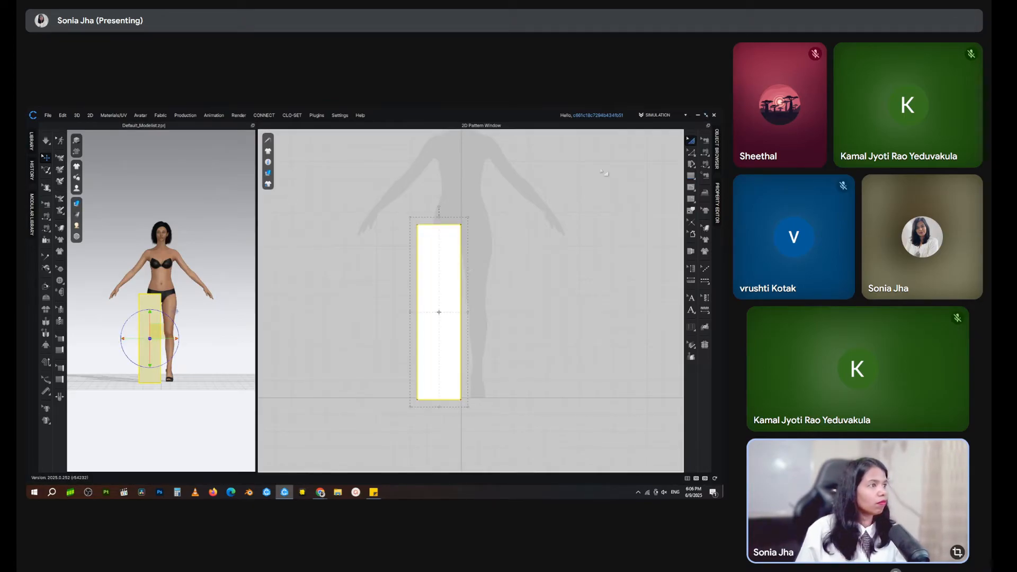
left_click_drag(458, 272, 457, 257)
Step: Slash the rectangle lengthwise through its middle and spread its left half widely outward at the hem
left_click(691, 164)
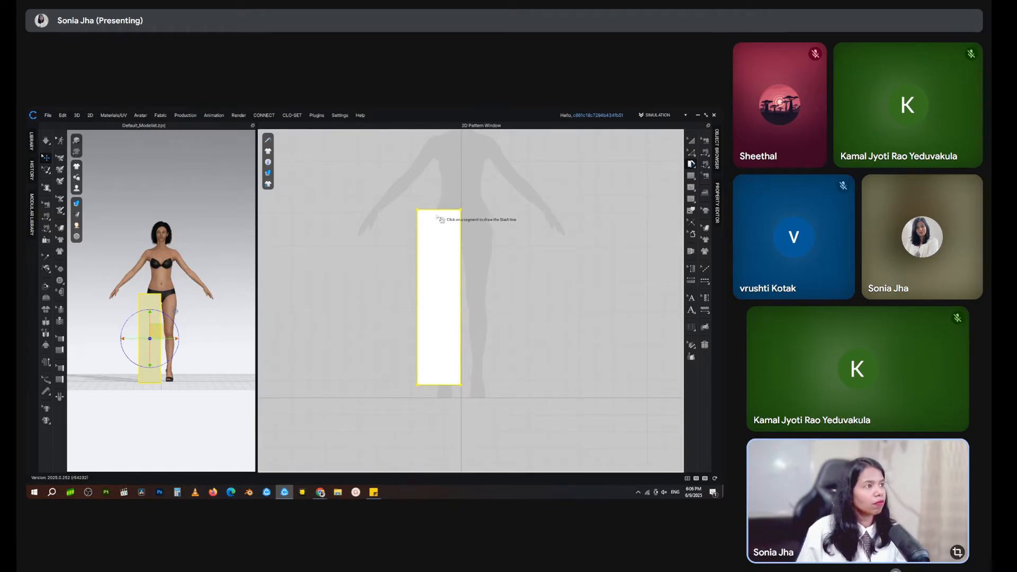
left_click(437, 210)
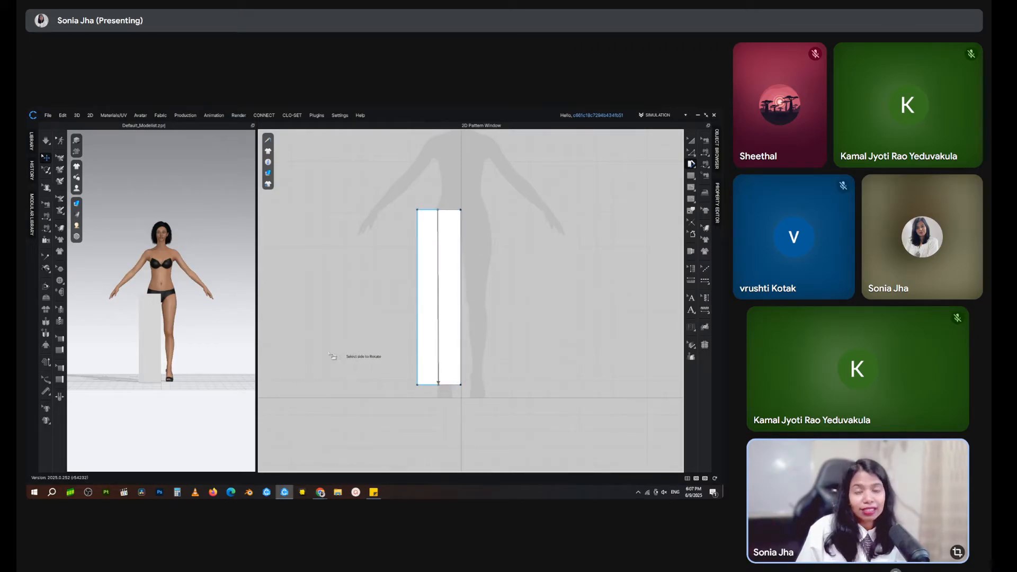
left_click(430, 358)
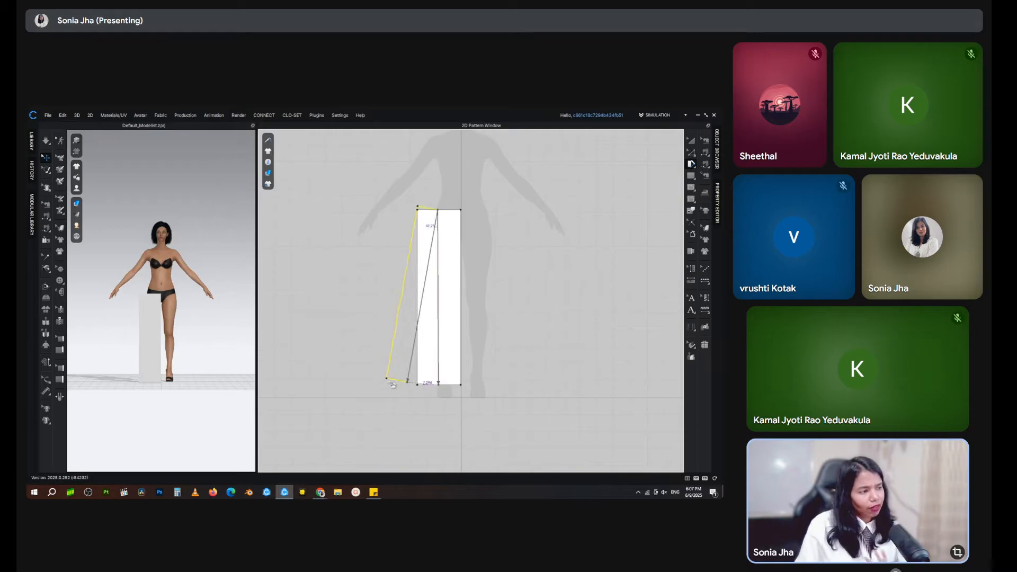
left_click(320, 371)
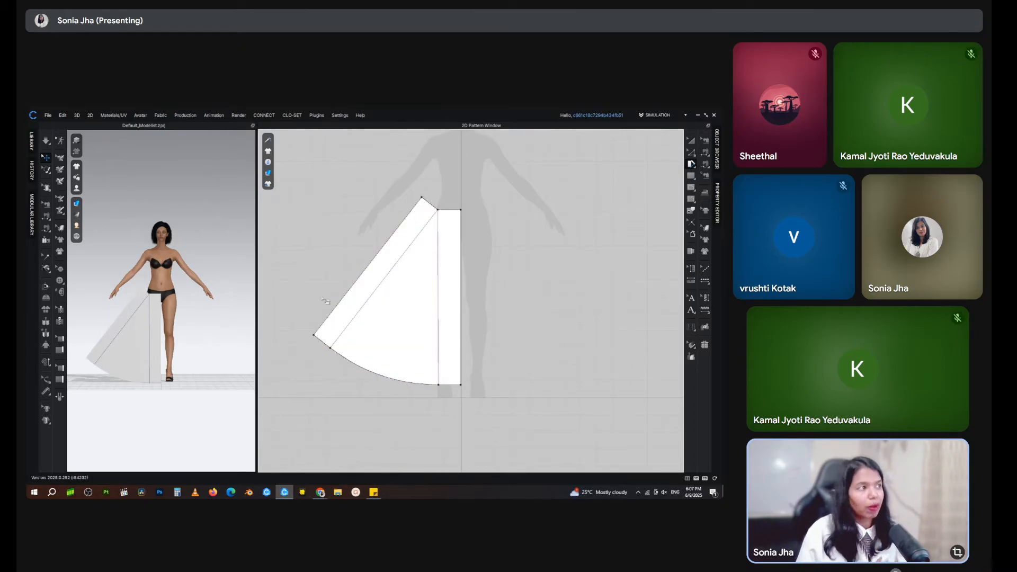
Step: Try deleting the middle point of the panel's bent waist edge, and undo the deletion
scroll(470, 210, "up", 3)
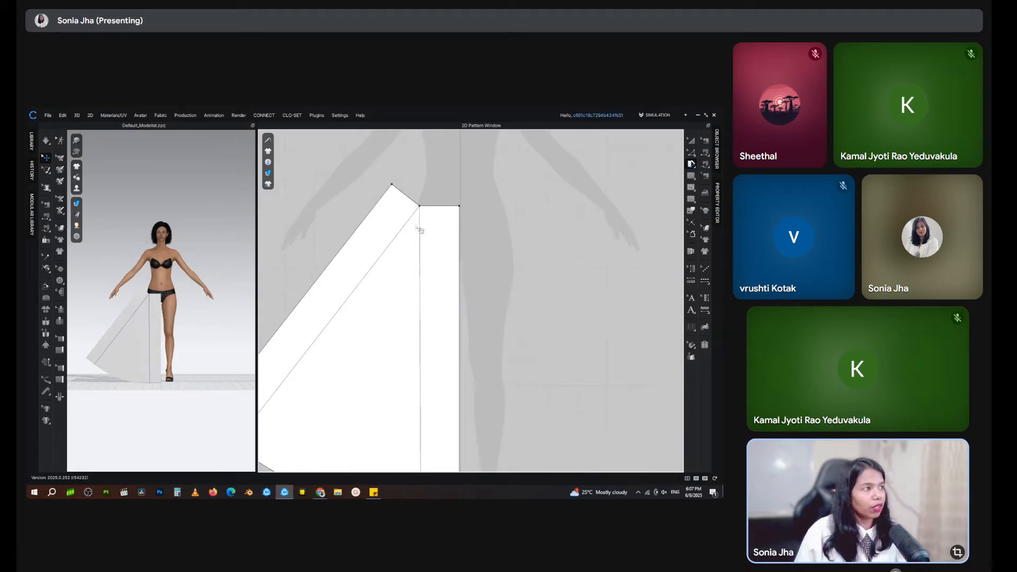
left_click(693, 141)
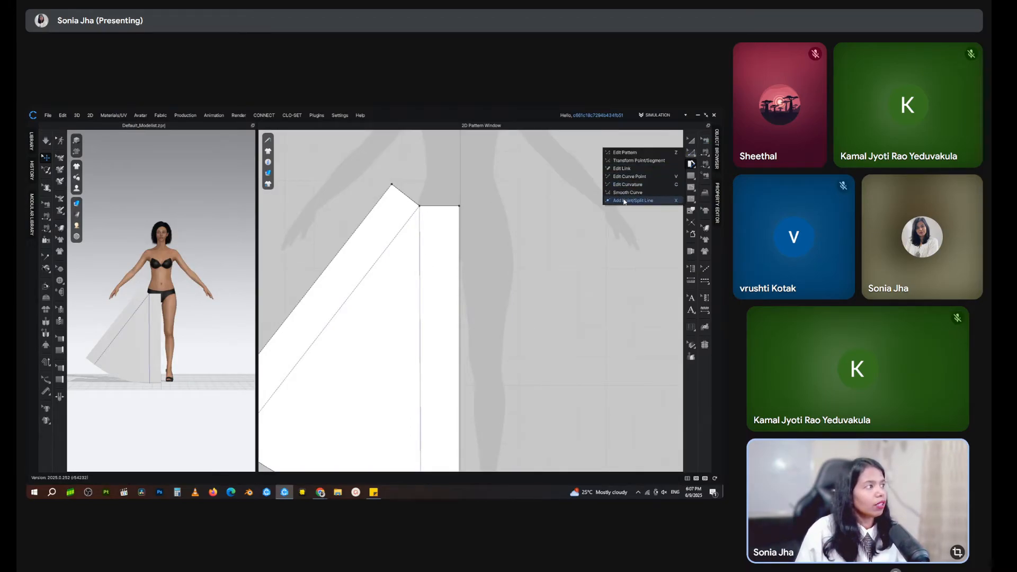
left_click(623, 153)
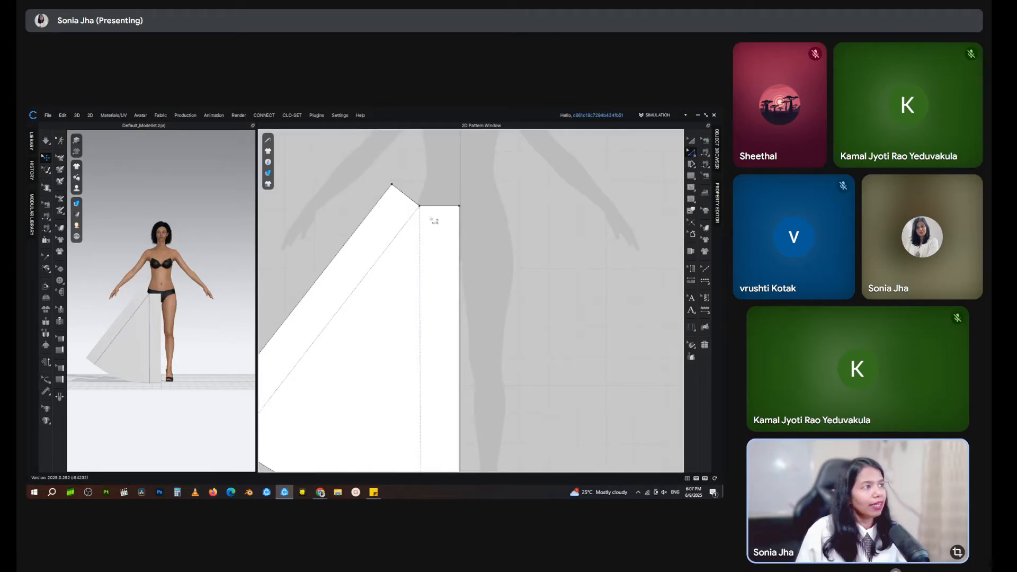
right_click(421, 206)
left_click(438, 214)
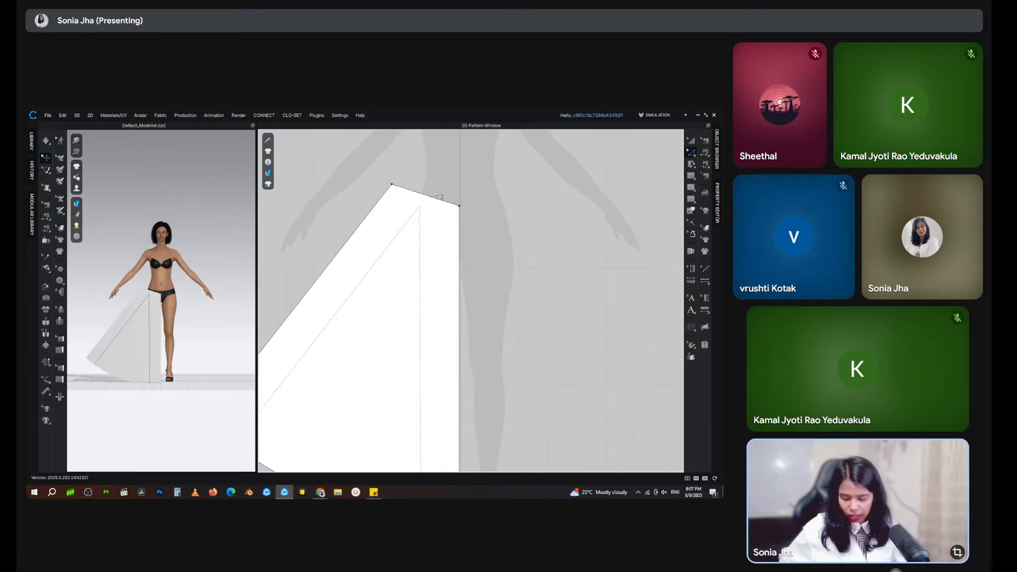
key("ctrl+z")
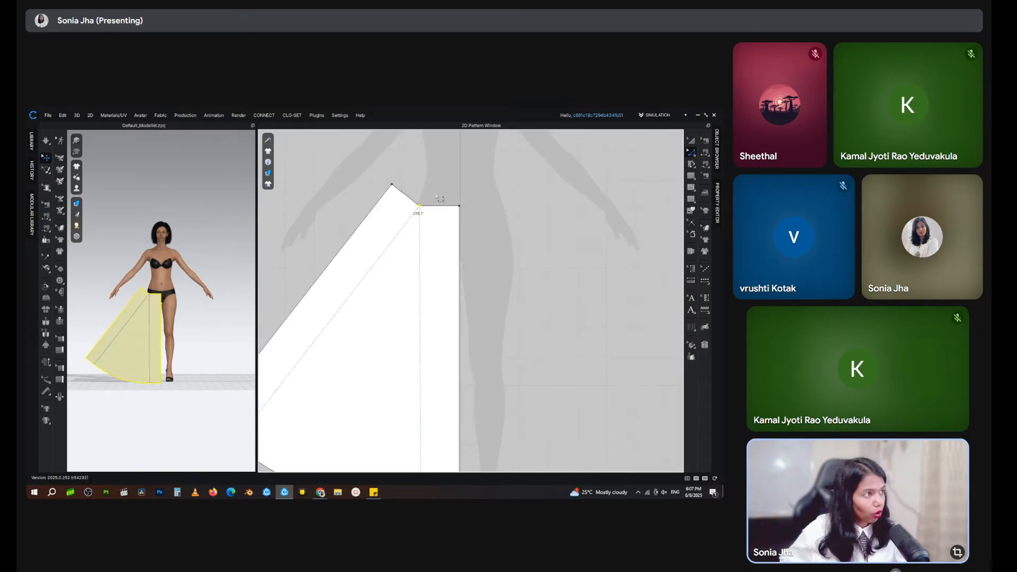
Step: Move the middle point of the panel's waist edge slightly upward to flatten the bend
left_click(691, 152)
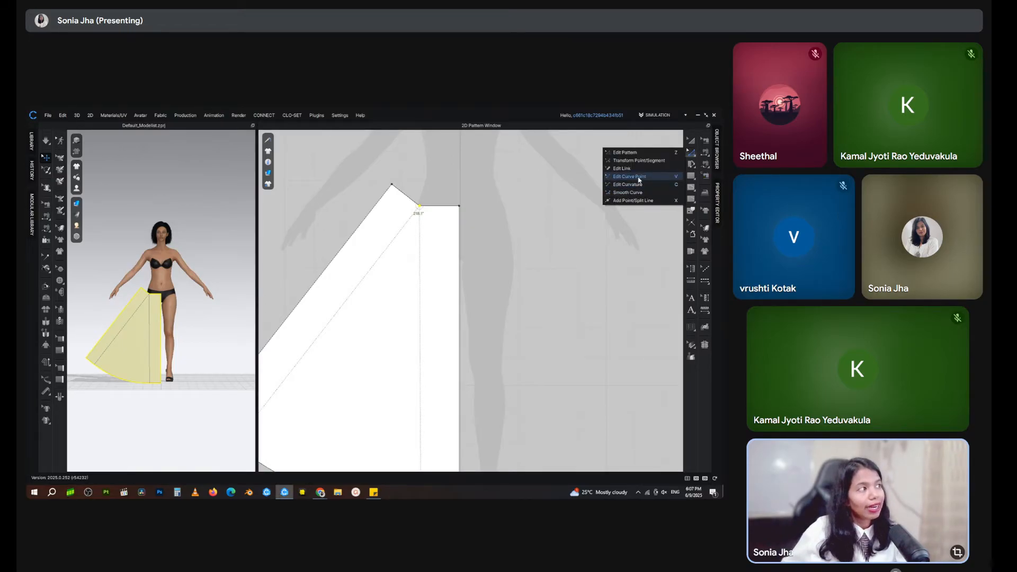
left_click(639, 177)
left_click_drag(425, 211, 427, 205)
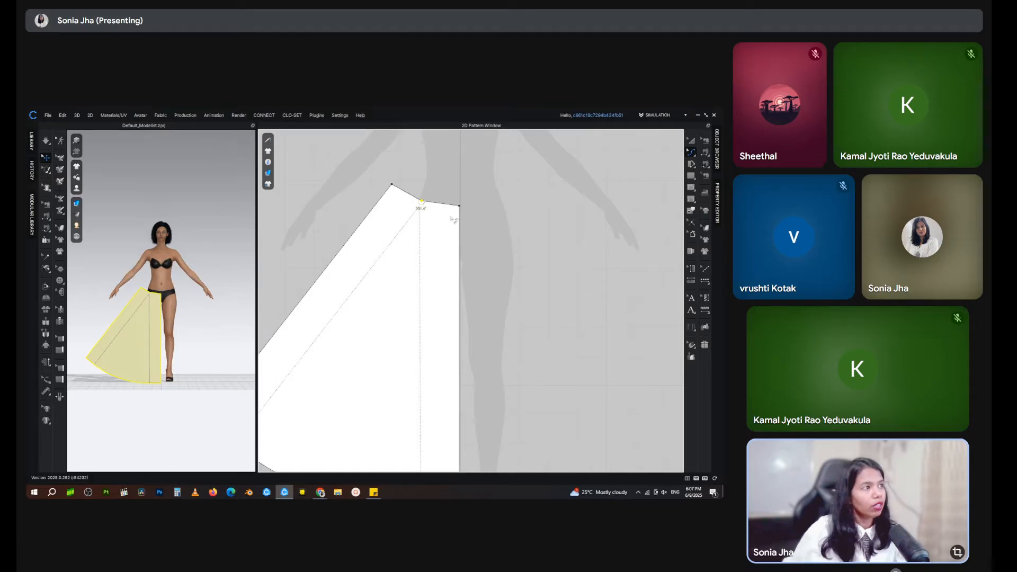
Step: Convert the middle point of the waist edge to a curve point with the Maintain Curve option
left_click(690, 153)
left_click(665, 154)
left_click(421, 203)
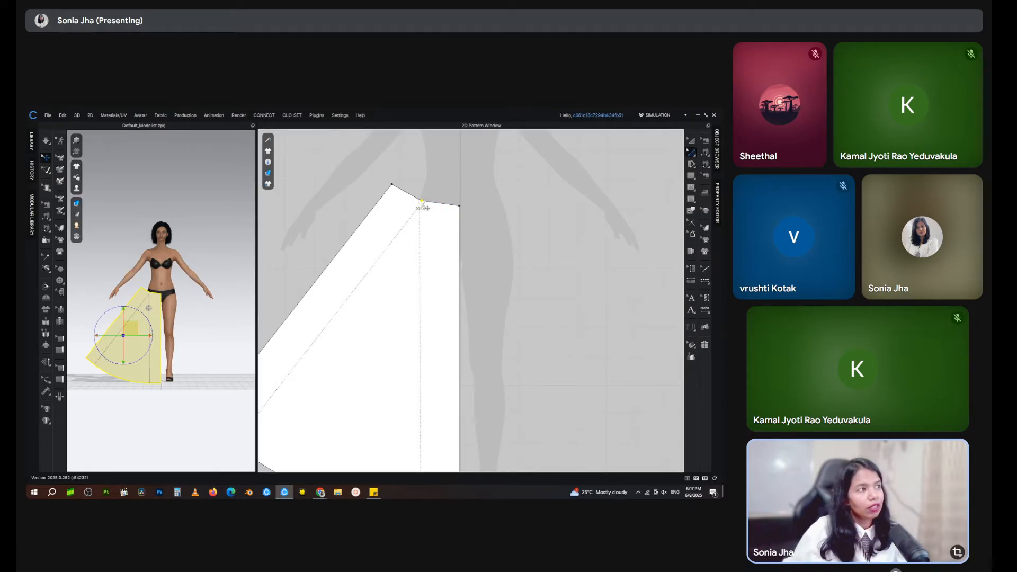
right_click(421, 202)
mouse_move(453, 258)
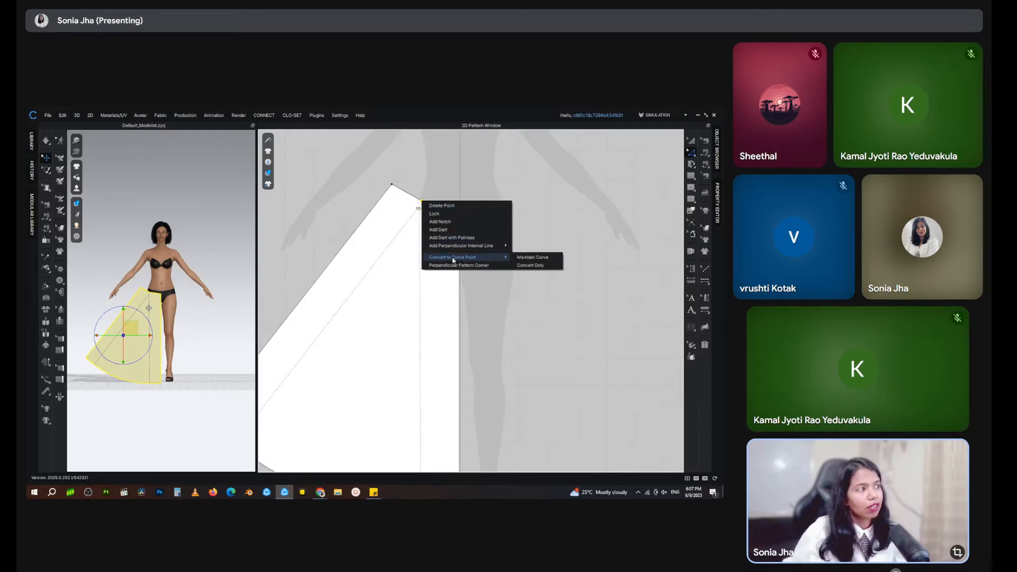
left_click(532, 257)
left_click(691, 155)
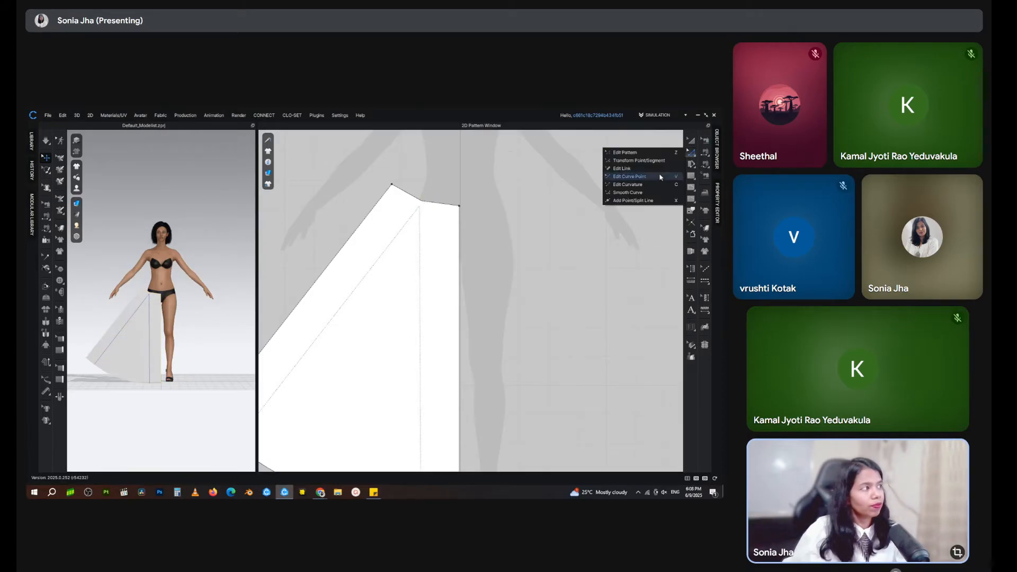
left_click(646, 186)
left_click(427, 204)
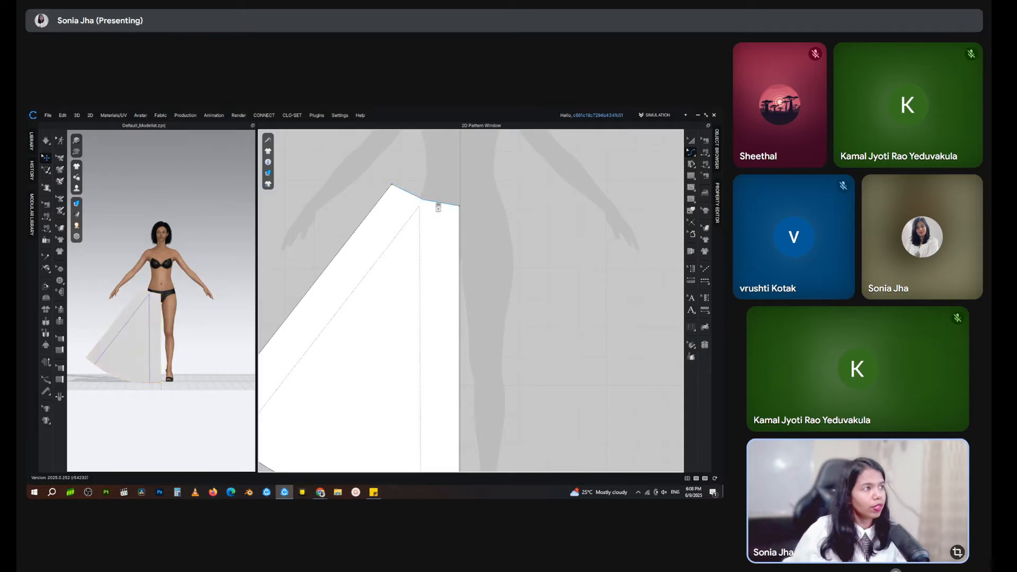
scroll(428, 204, "up", 5)
left_click(424, 214)
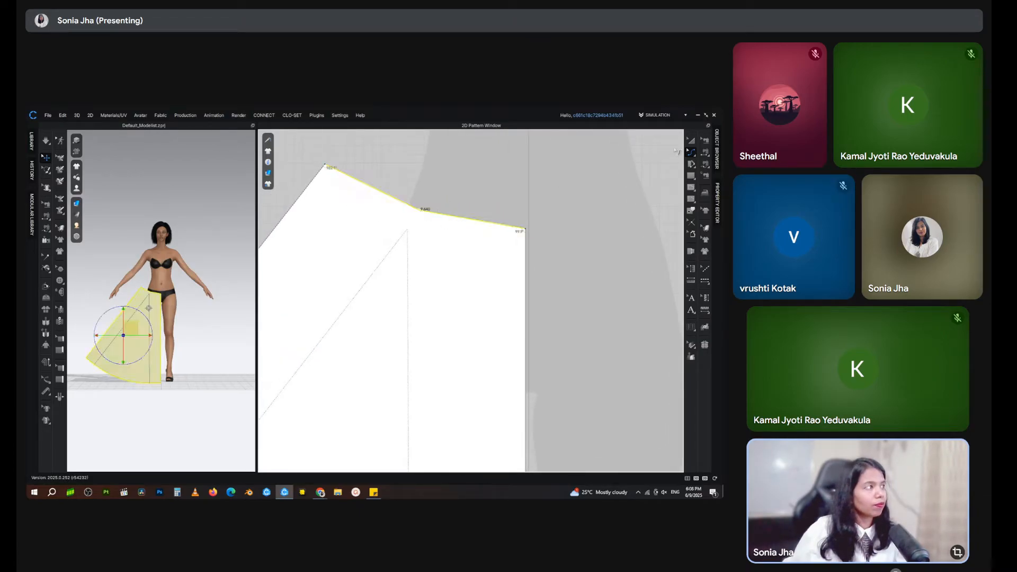
left_click(691, 153)
left_click(653, 155)
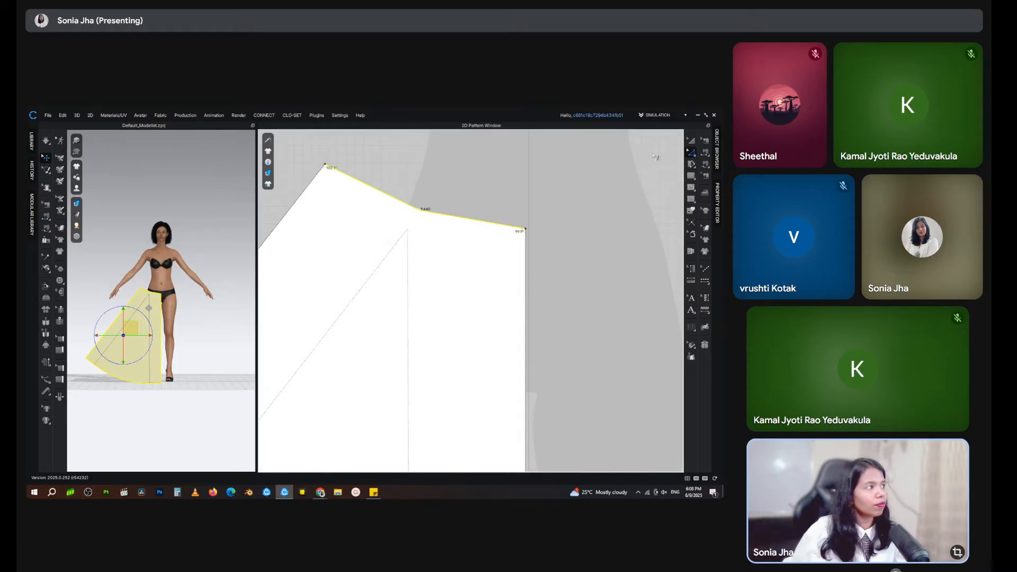
Step: Smooth the waist edge into one continuous curve from corner to corner with Smooth Curve
left_click(691, 153)
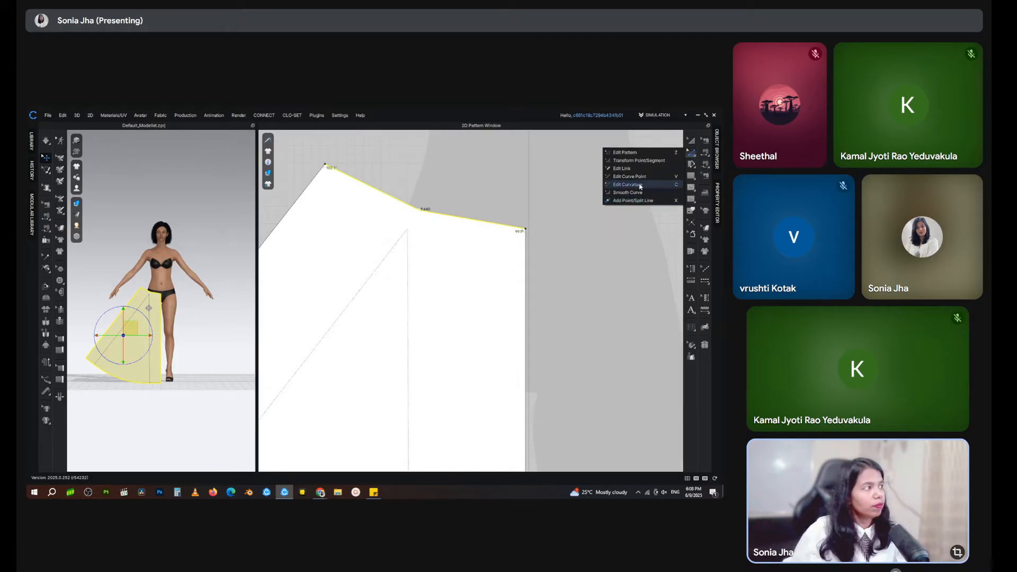
left_click(635, 187)
left_click(325, 165)
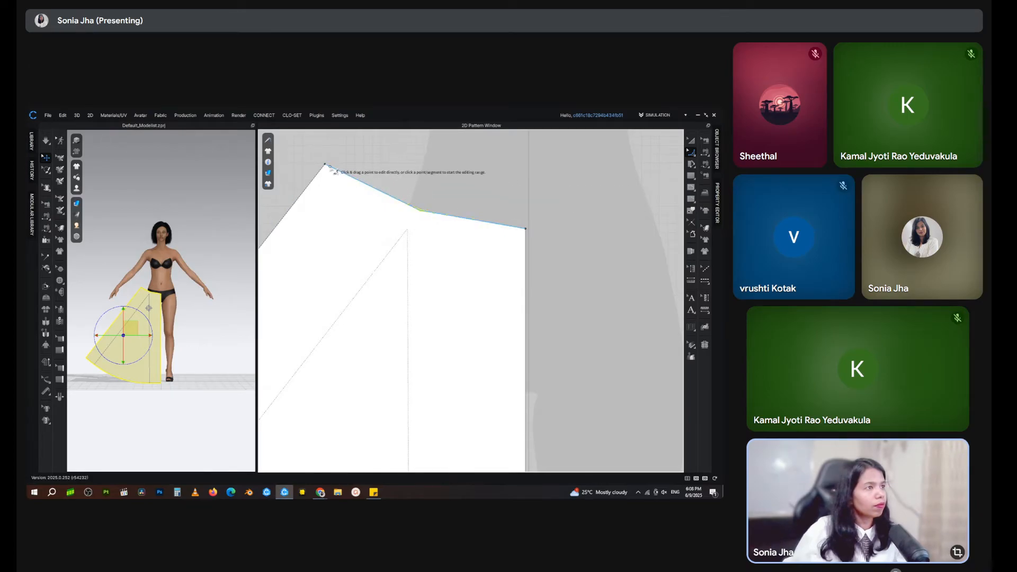
left_click(526, 229)
left_click(427, 216)
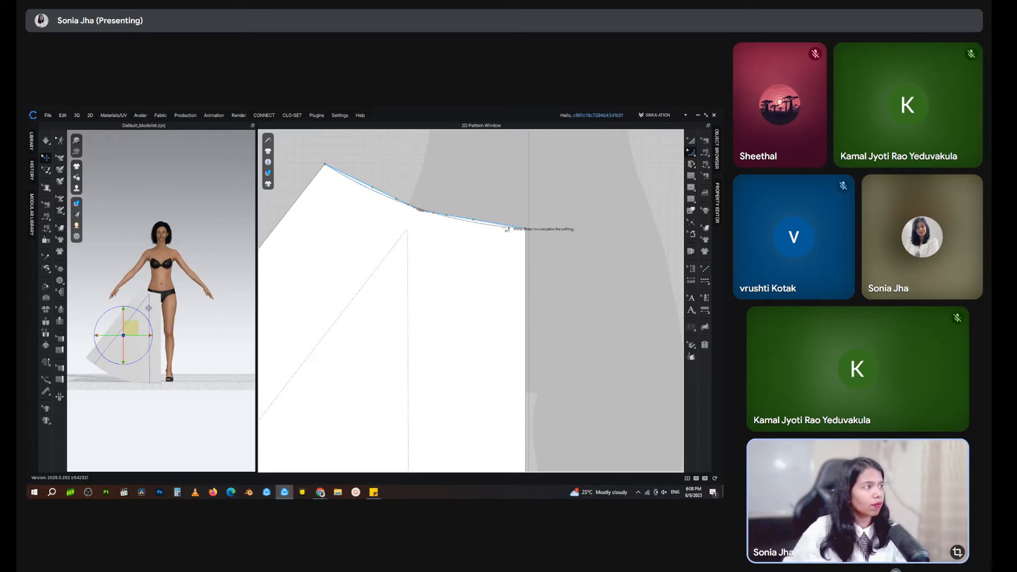
key("Return")
scroll(494, 223, "down", 8)
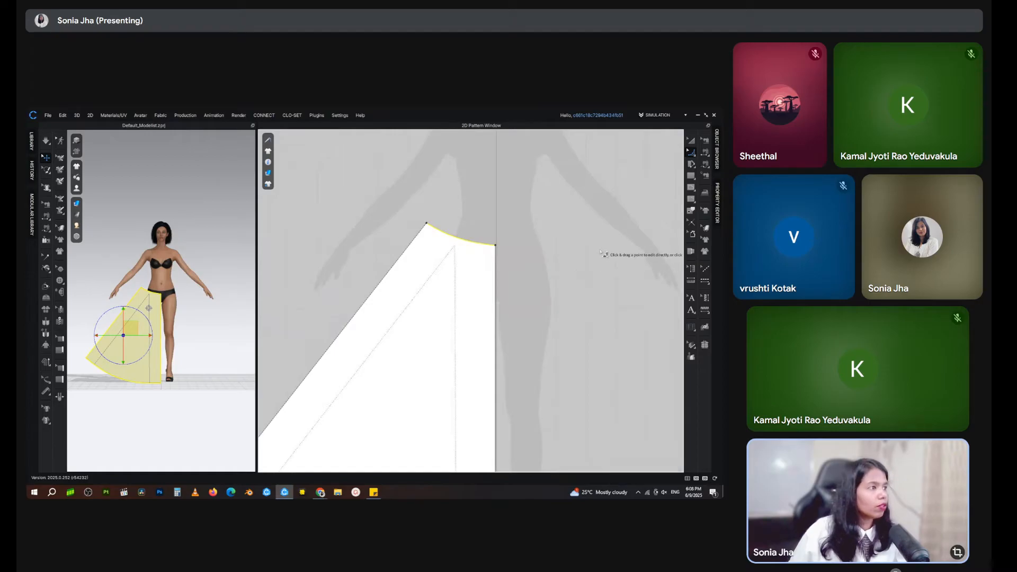
Step: Unfold the skirt panel across its slanted side edge to mirror it into a wider flared piece
left_click(693, 144)
scroll(517, 287, "up", 4)
scroll(516, 289, "down", 2)
middle_click_drag(512, 293, 529, 269)
scroll(491, 253, "down", 1)
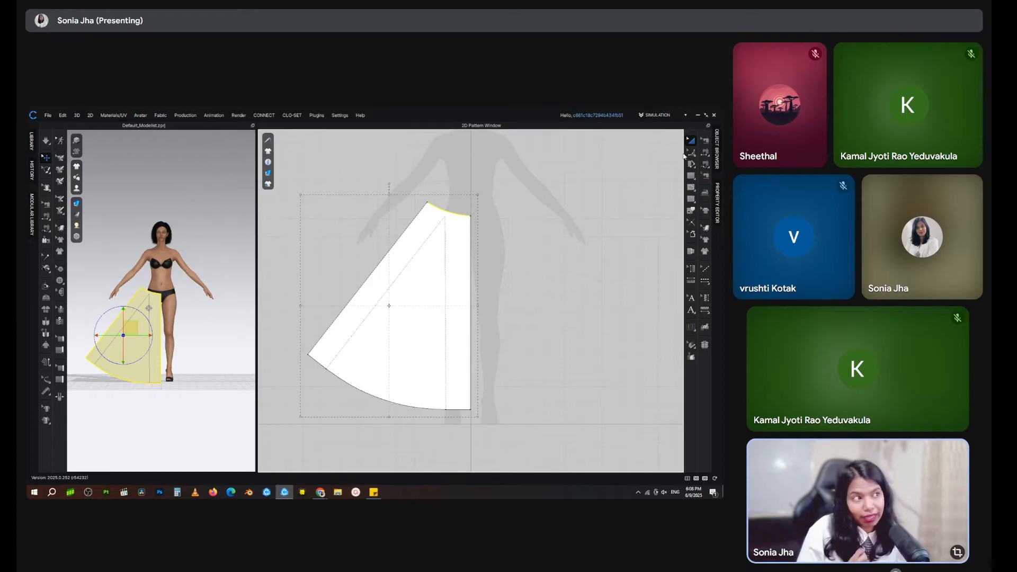
left_click(560, 226)
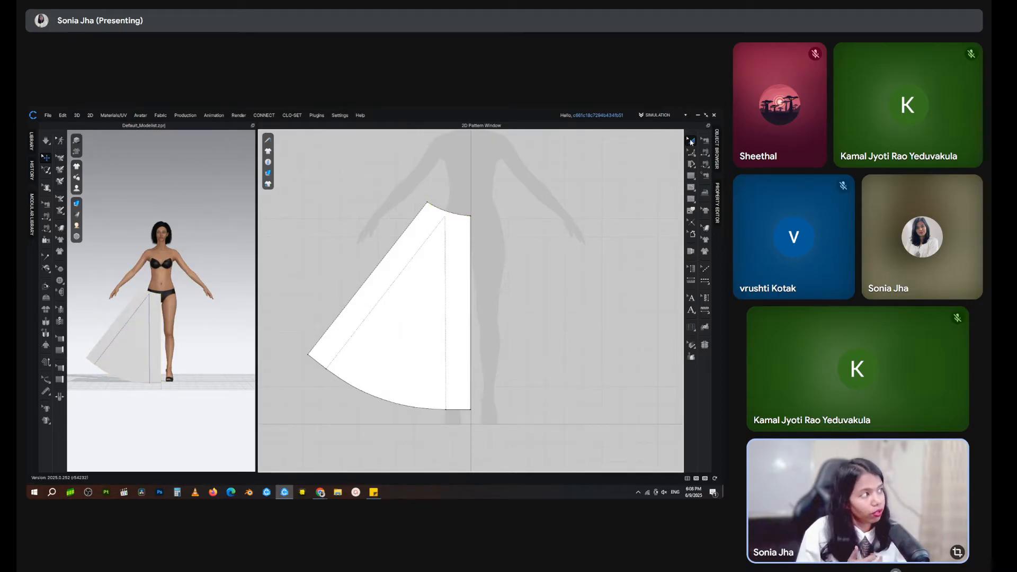
left_click(691, 152)
left_click(651, 155)
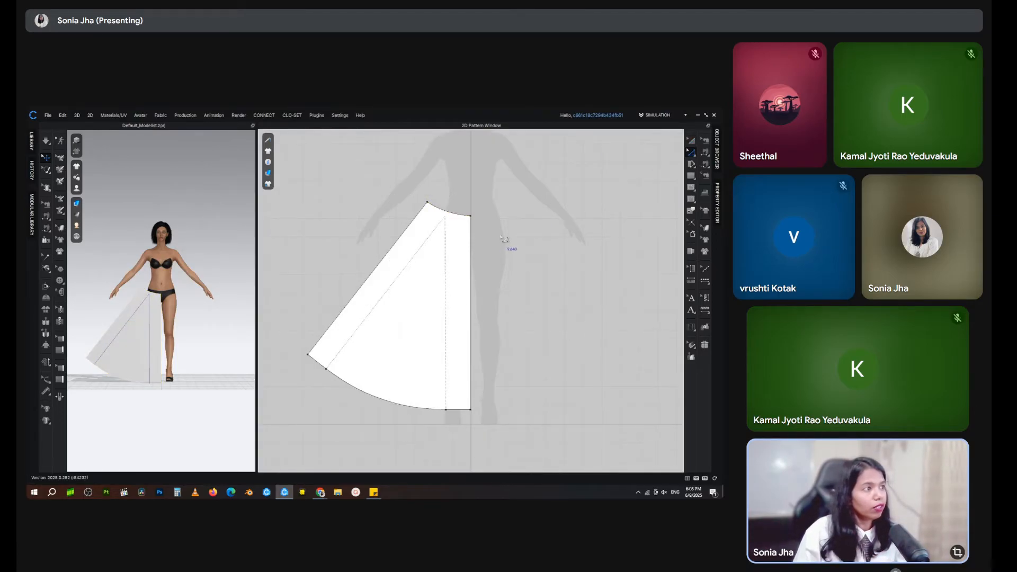
left_click(375, 272)
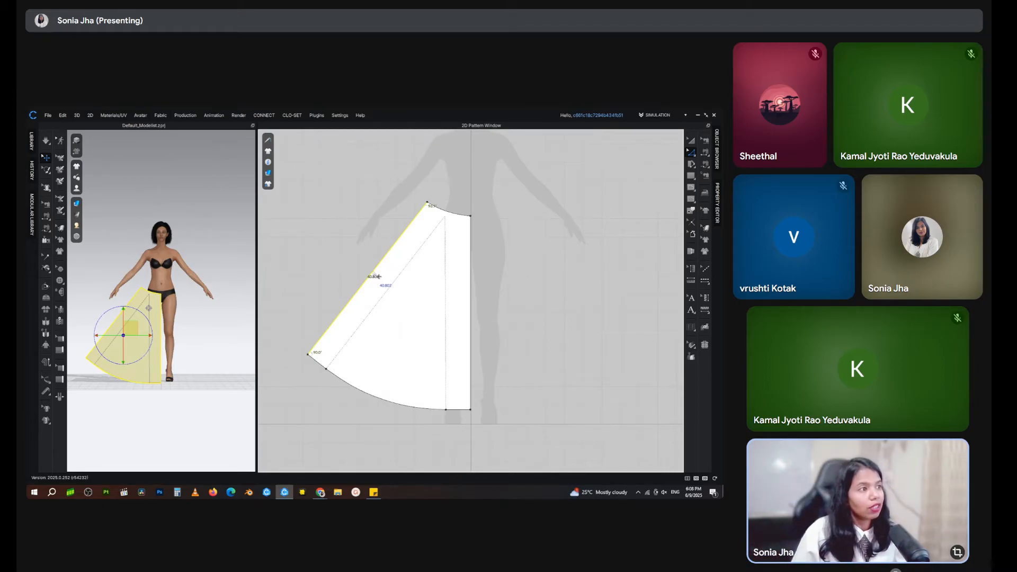
right_click(373, 275)
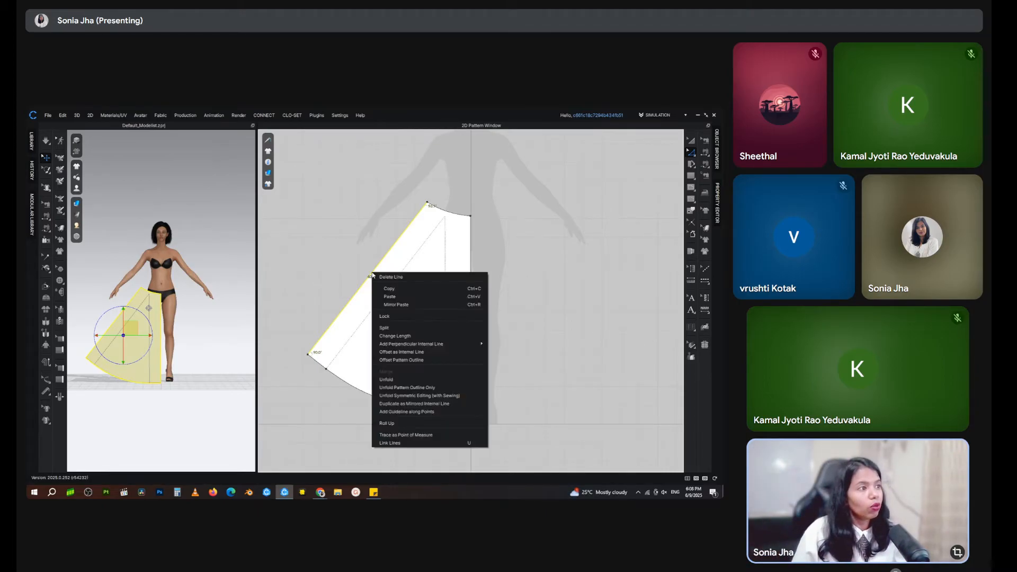
left_click(388, 379)
scroll(456, 333, "down", 3)
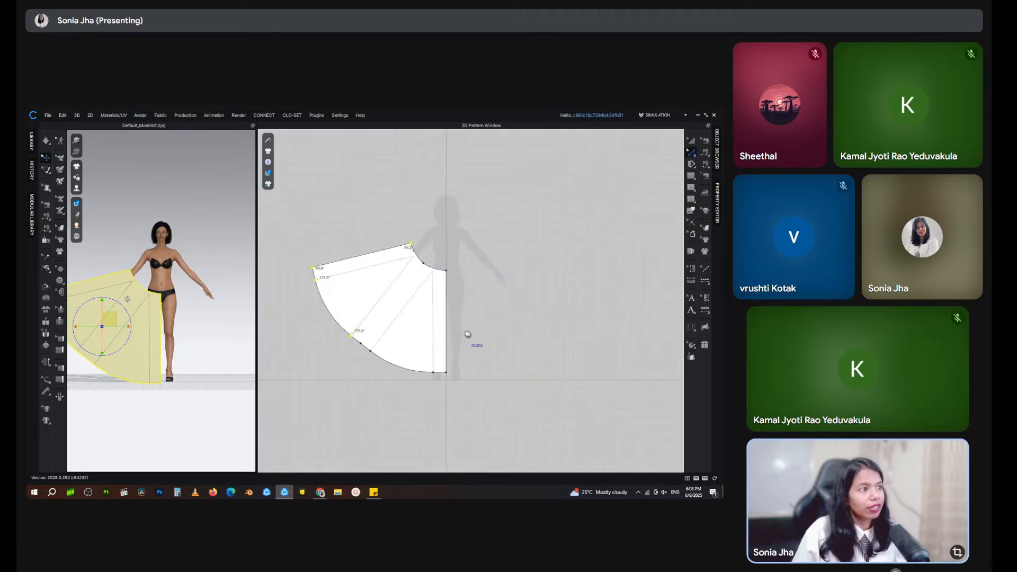
scroll(389, 288, "up", 3)
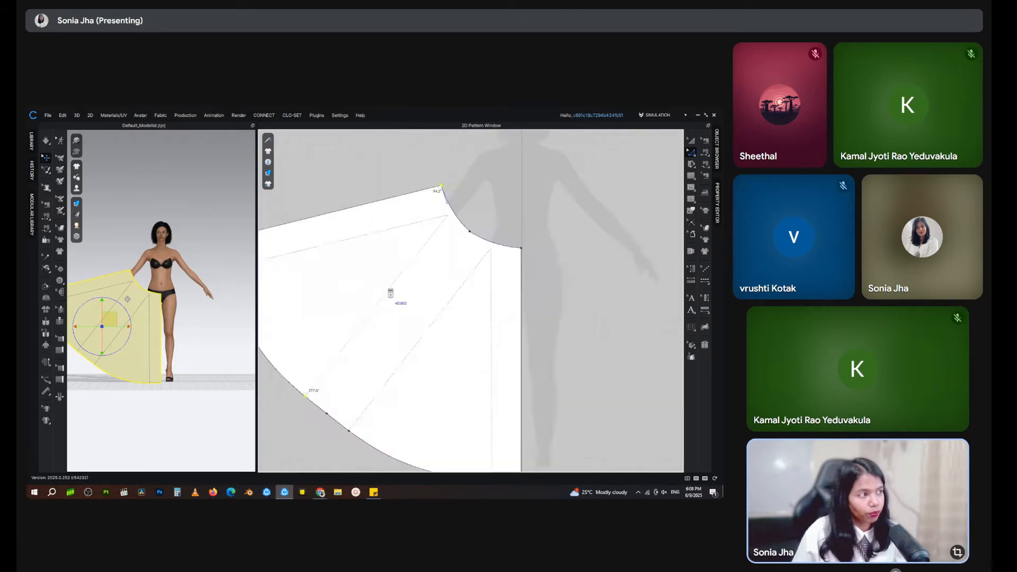
Step: Draw a curved Internal Polygon/Line at the panel's upper corner, from the waist edge down and around to the vertical straight edge
left_click(692, 141)
left_click(692, 153)
mouse_move(696, 179)
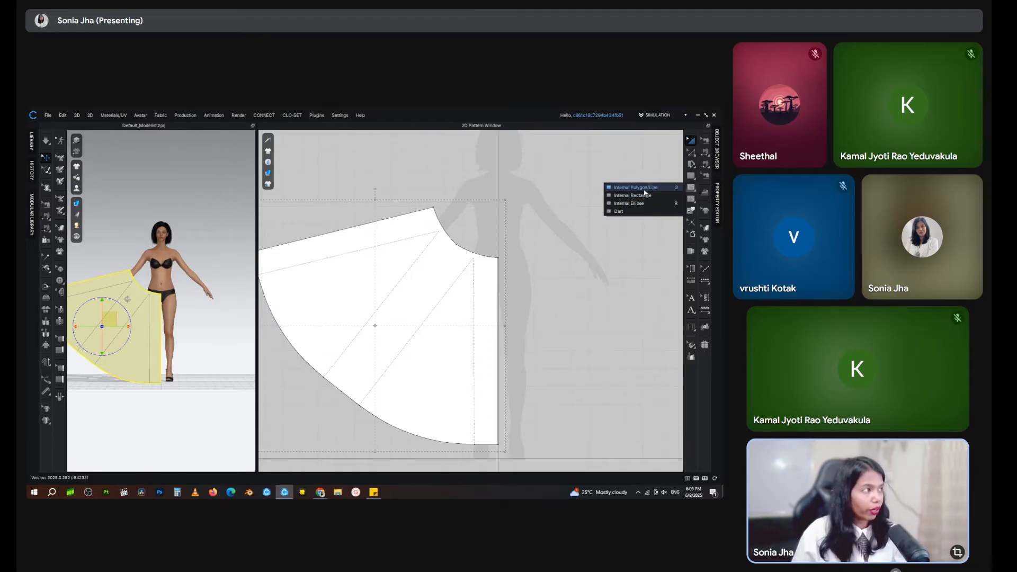
left_click(623, 187)
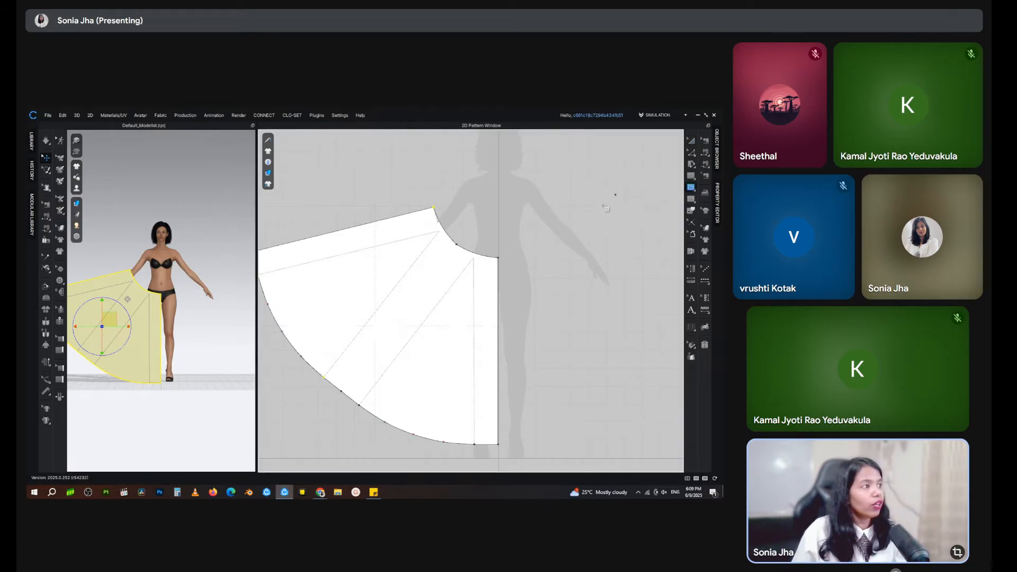
scroll(507, 239, "up", 2)
scroll(483, 217, "up", 1)
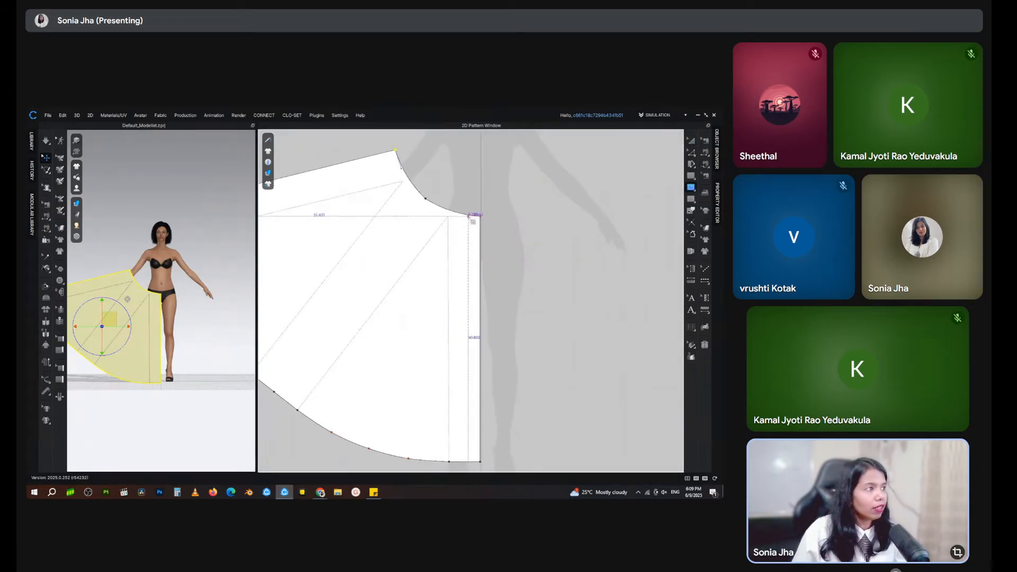
scroll(483, 217, "up", 2)
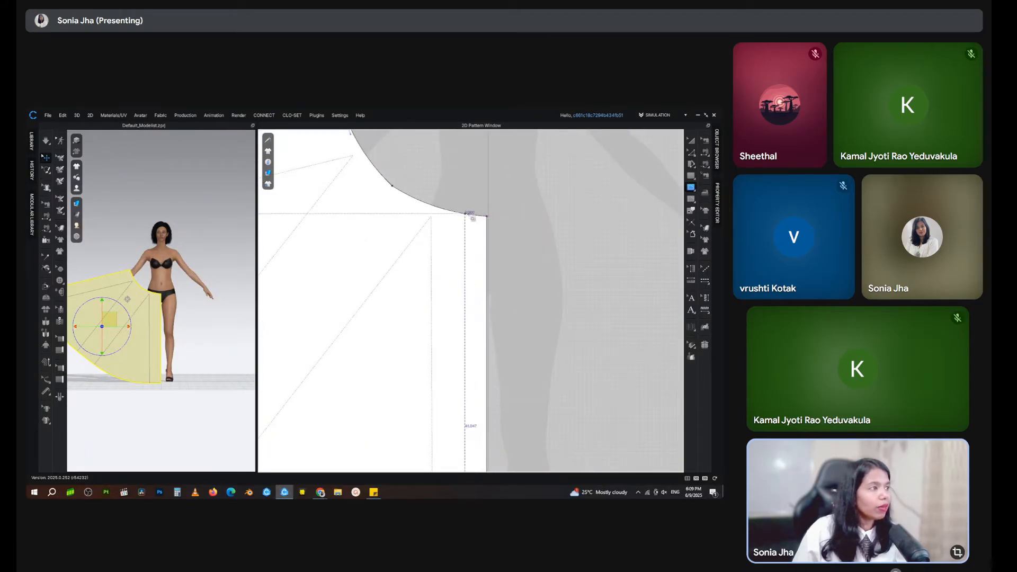
scroll(479, 217, "up", 2)
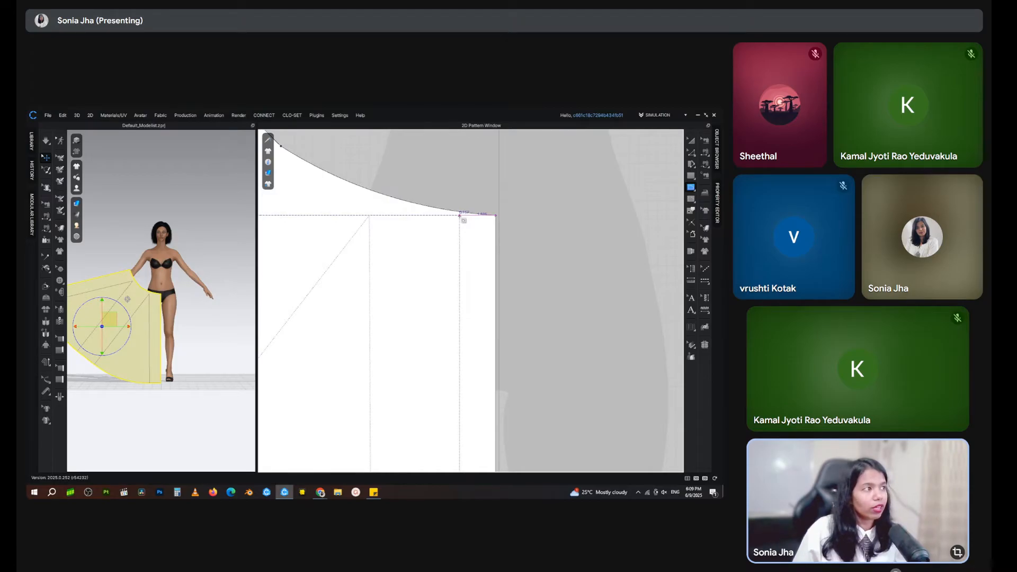
scroll(460, 217, "down", 5)
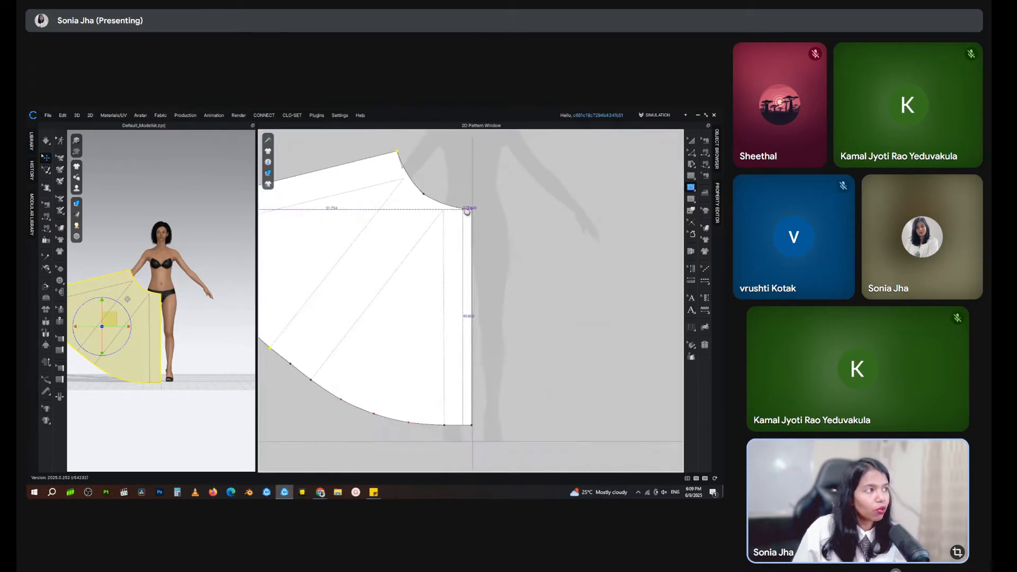
scroll(461, 223, "up", 3)
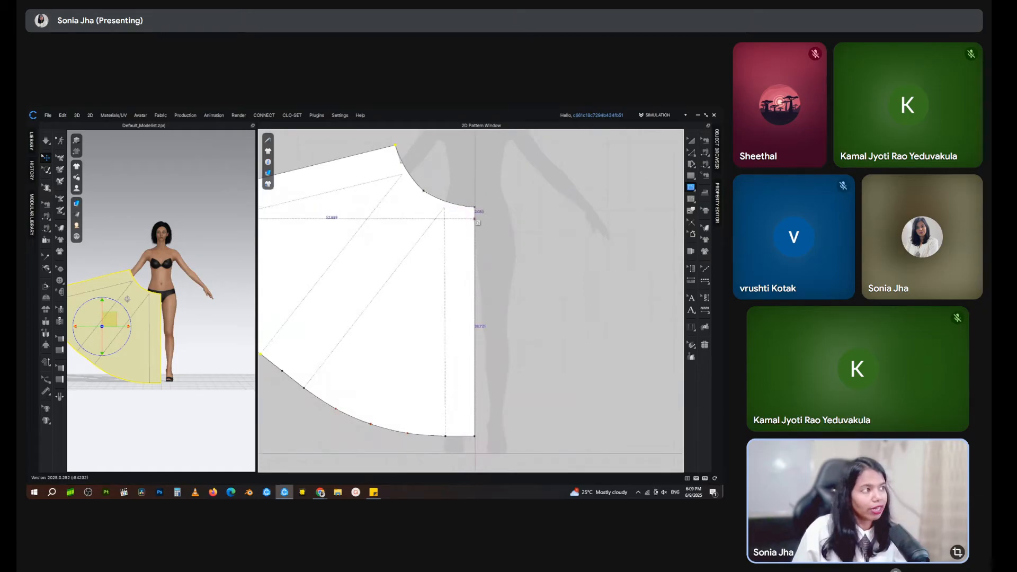
scroll(450, 196, "up", 2)
left_click_drag(466, 177, 464, 176)
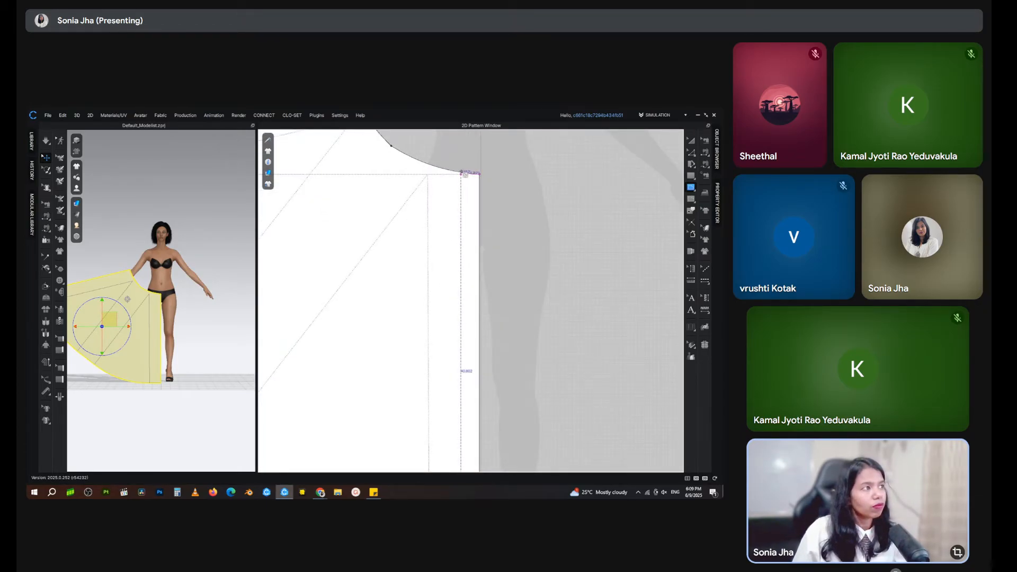
scroll(463, 173, "up", 4)
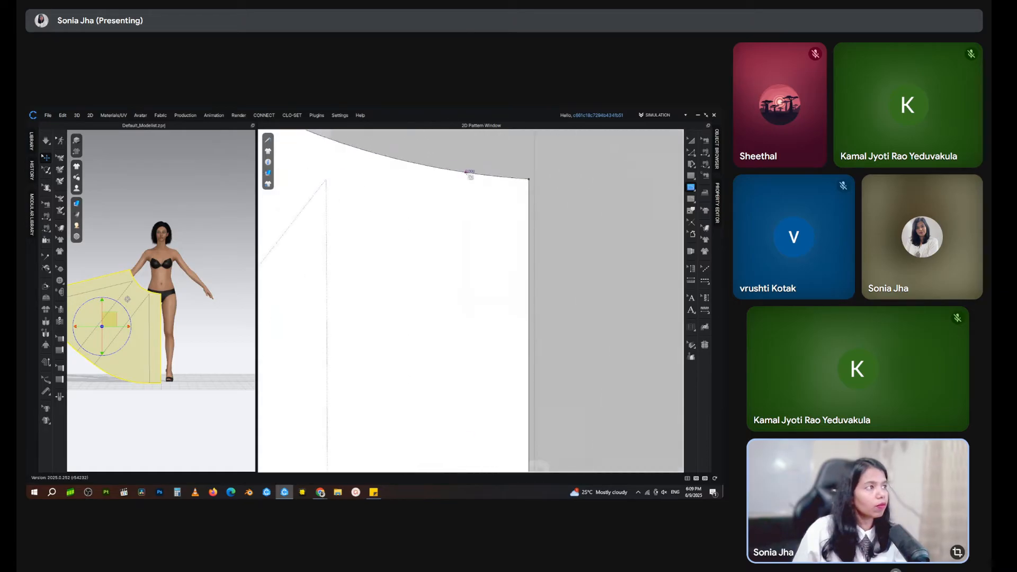
scroll(461, 278, "down", 3)
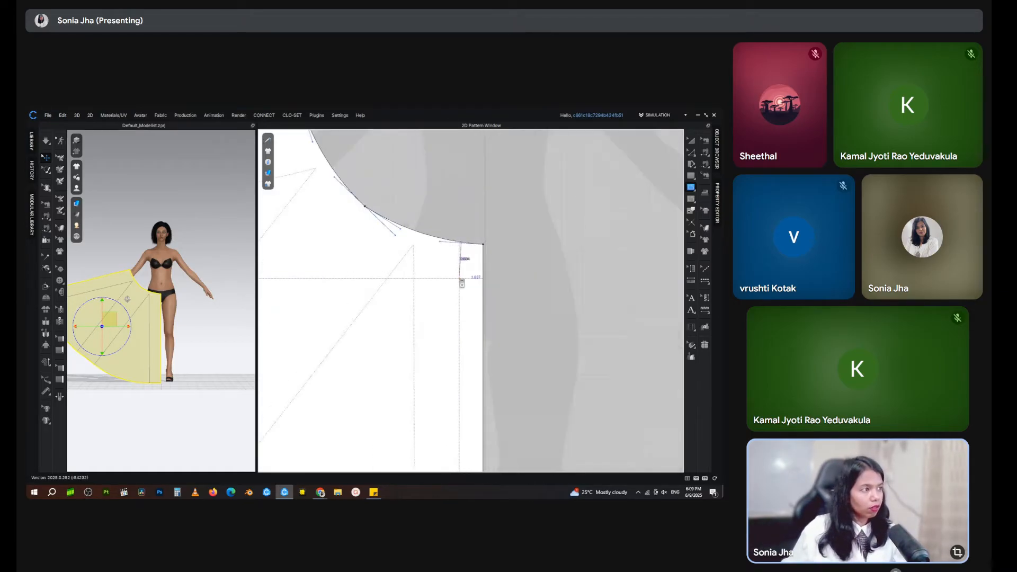
scroll(462, 283, "down", 2)
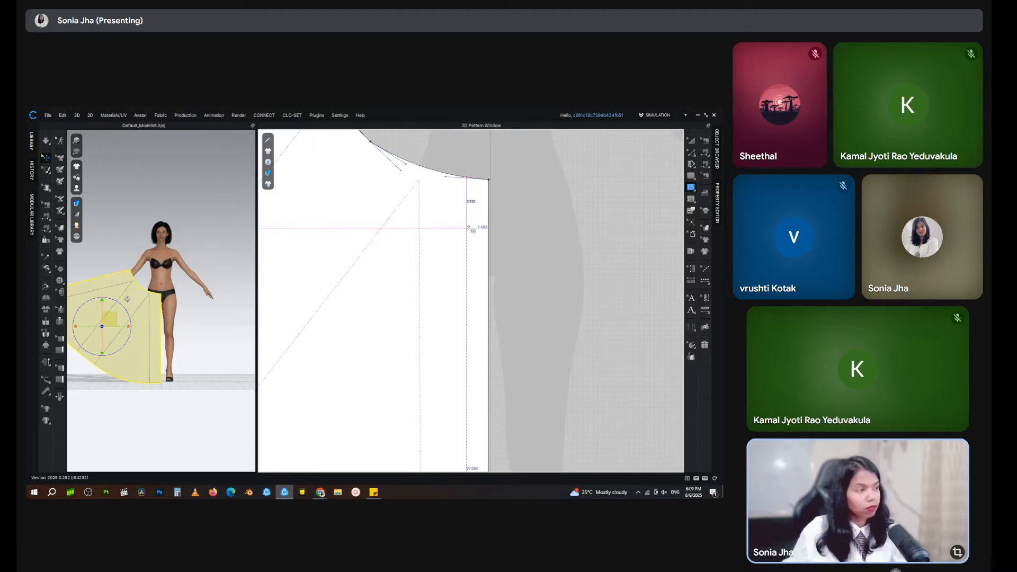
left_click(466, 226)
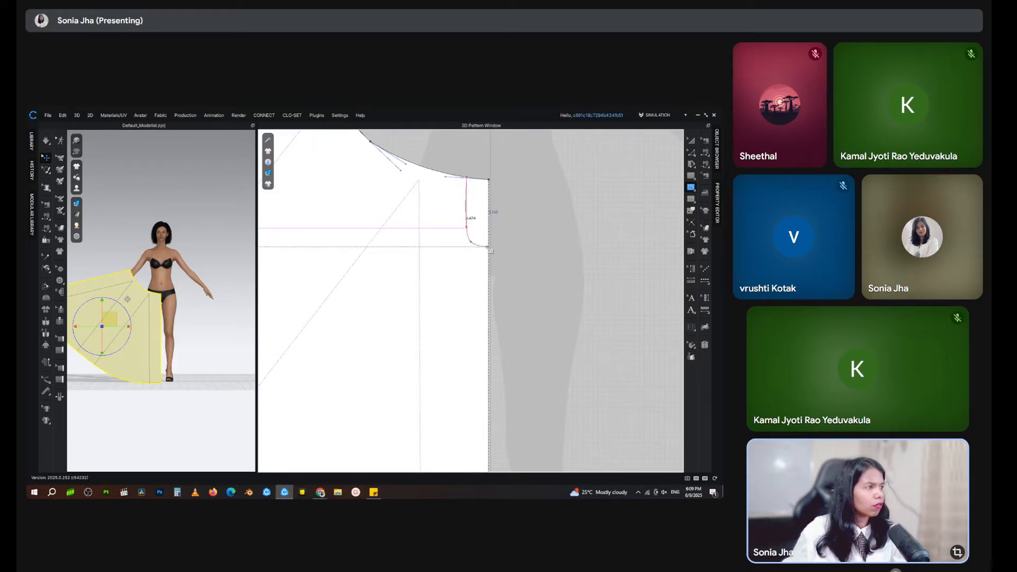
left_click(488, 247)
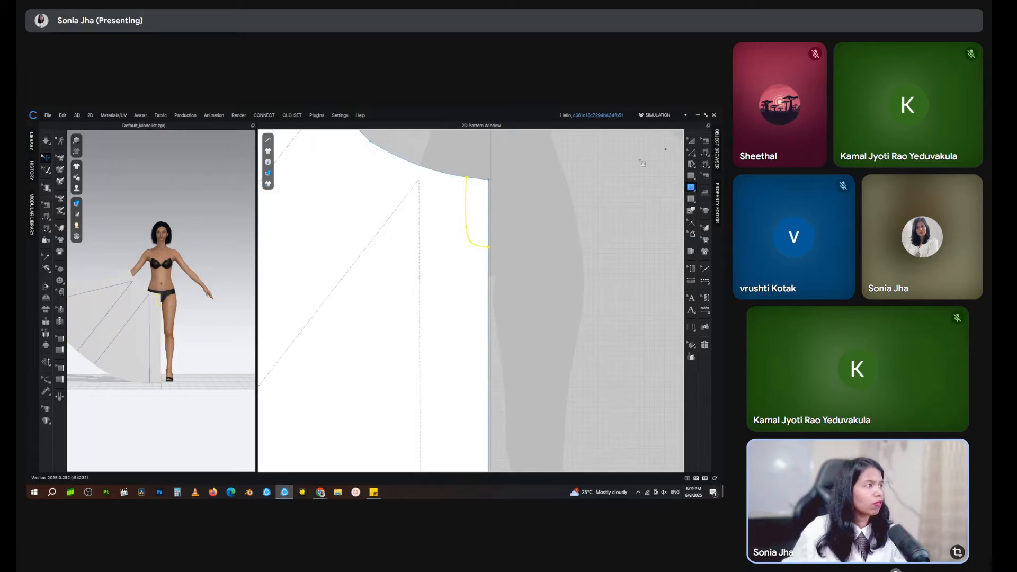
scroll(381, 227, "down", 4)
middle_click_drag(382, 228, 450, 279)
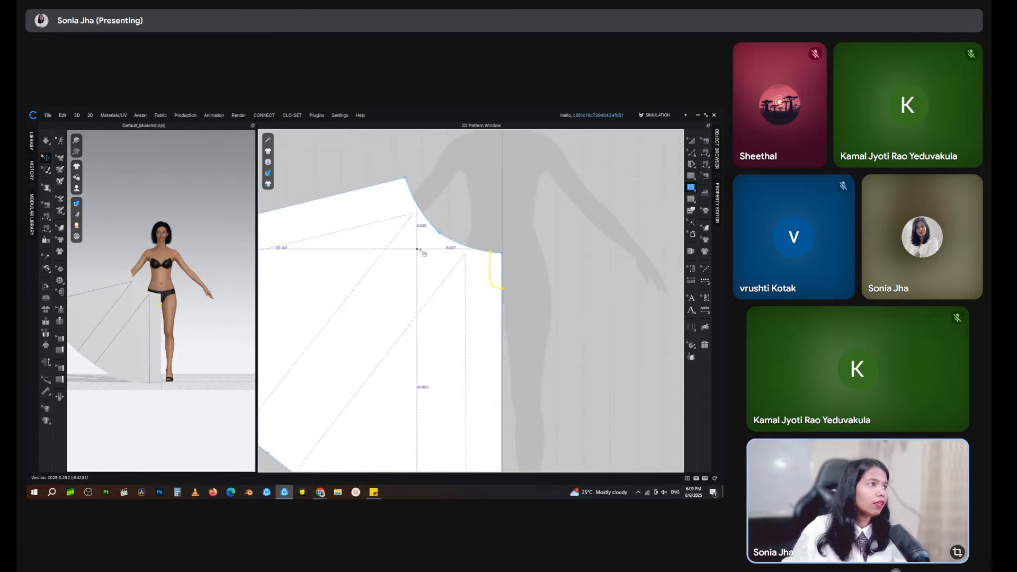
right_click(443, 263)
left_click(437, 205)
middle_click_drag(437, 205, 491, 228)
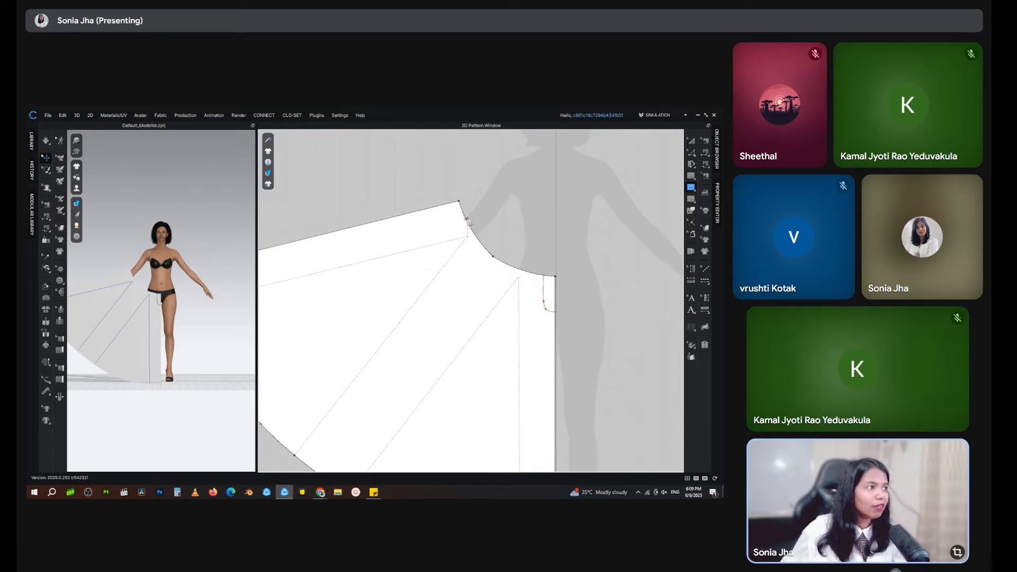
scroll(468, 222, "up", 2)
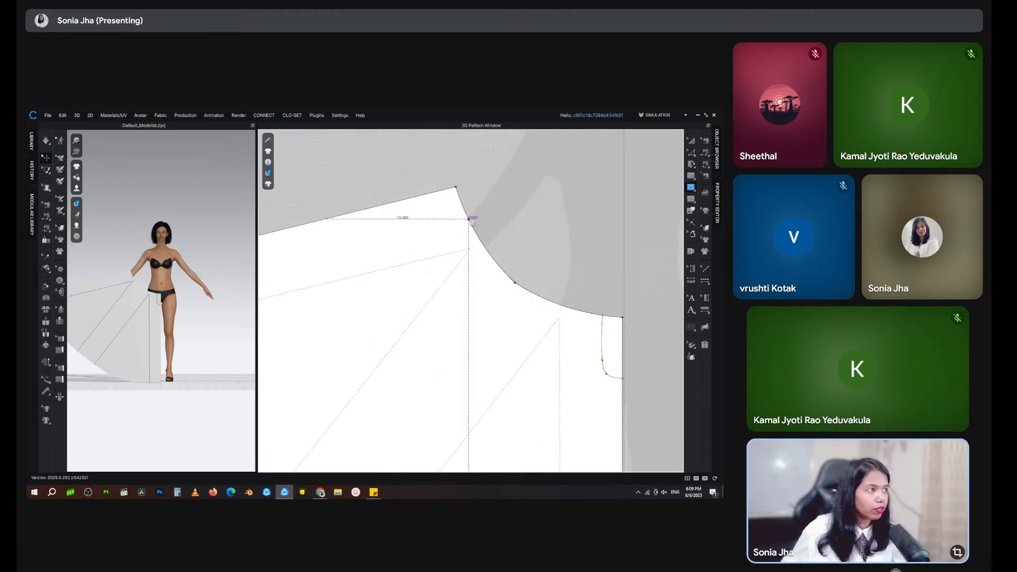
left_click(468, 219)
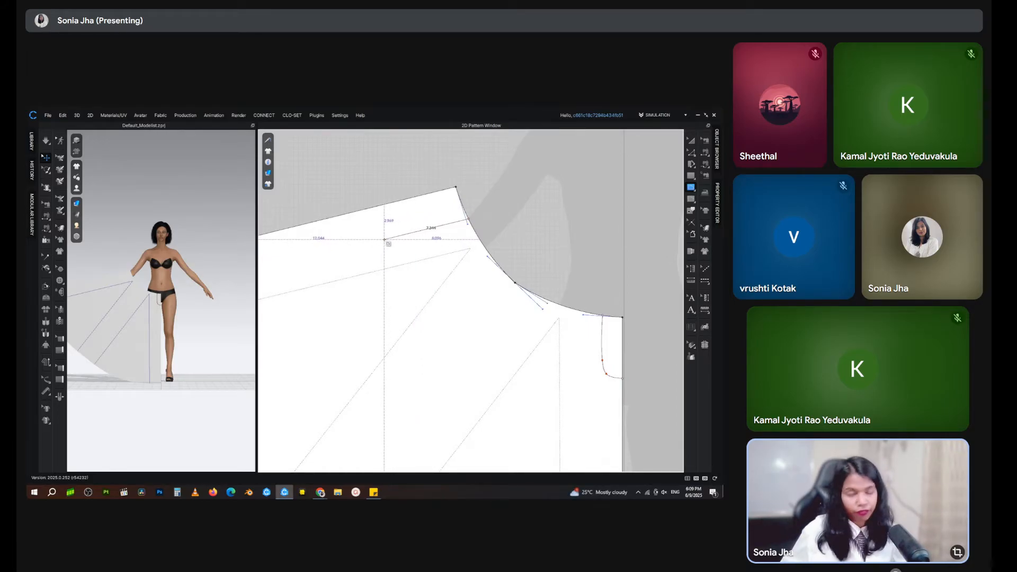
left_click(384, 239, "ctrl")
double_click(350, 239)
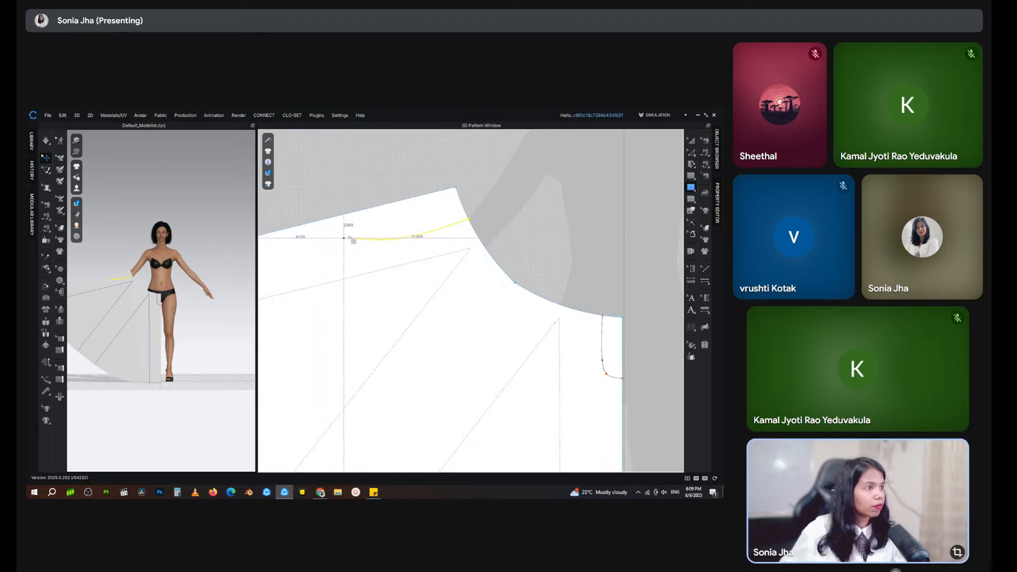
key("ctrl+z")
Step: Draw a curved internal line at the panel's opposite waist corner, from the waist edge around to the slanted side edge
left_click(471, 224)
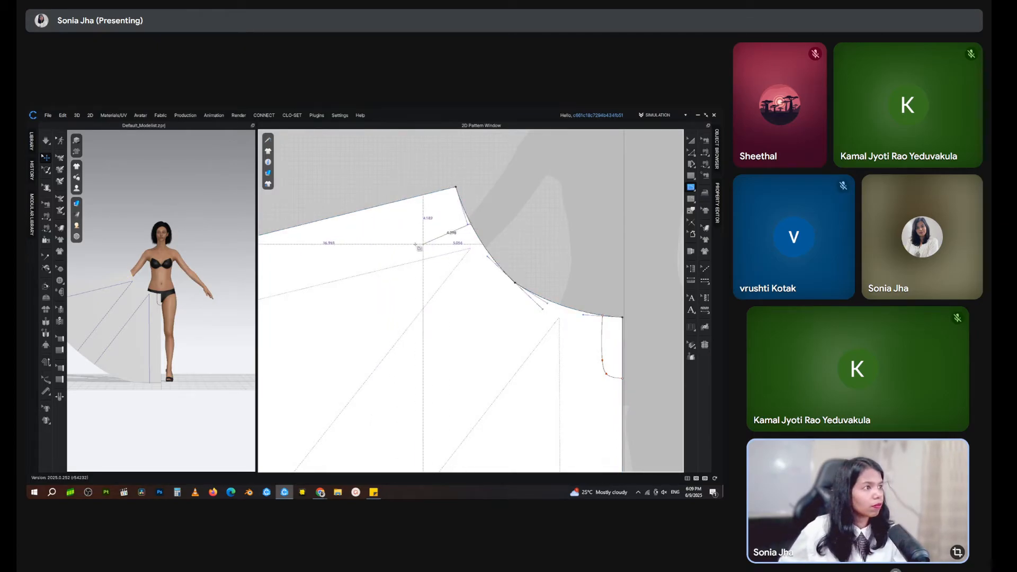
left_click(391, 245, "ctrl")
left_click(329, 250, "ctrl")
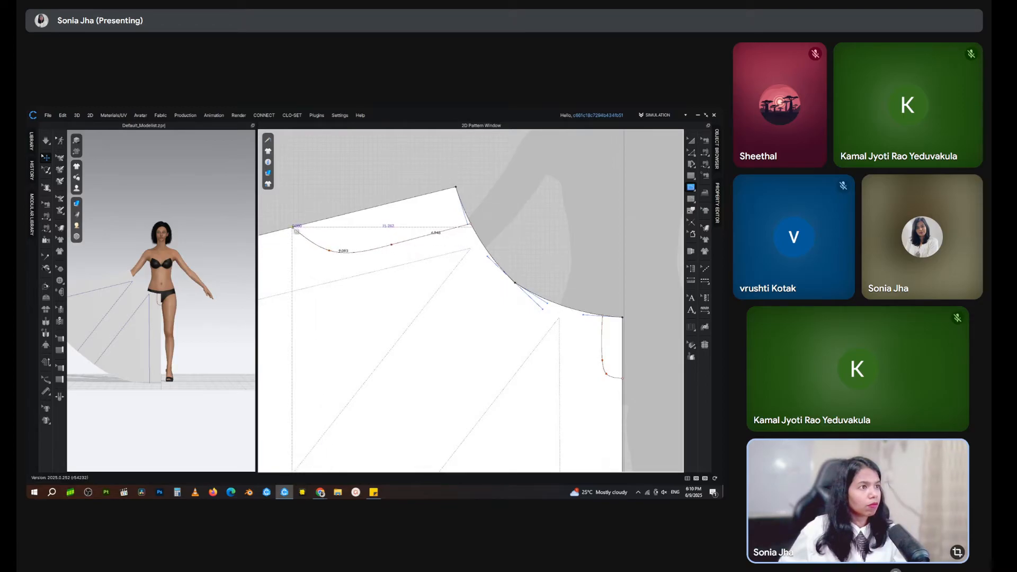
left_click(294, 226)
Step: Move the new internal line's side-edge end point and its middle point closer to the waist corner to shorten the curve
left_click(691, 152)
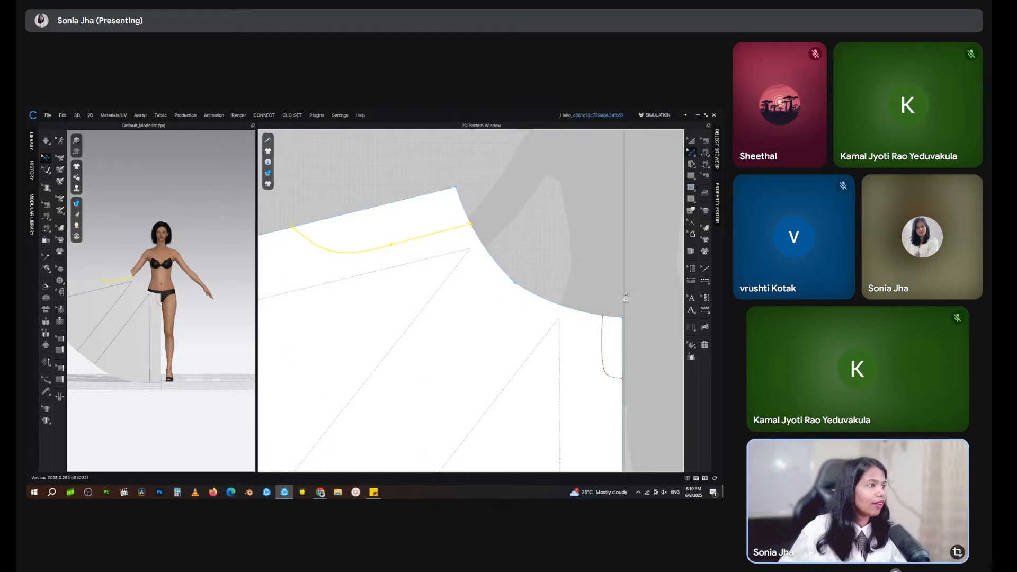
scroll(567, 267, "down", 3)
middle_click_drag(567, 266, 528, 240)
scroll(442, 272, "up", 3)
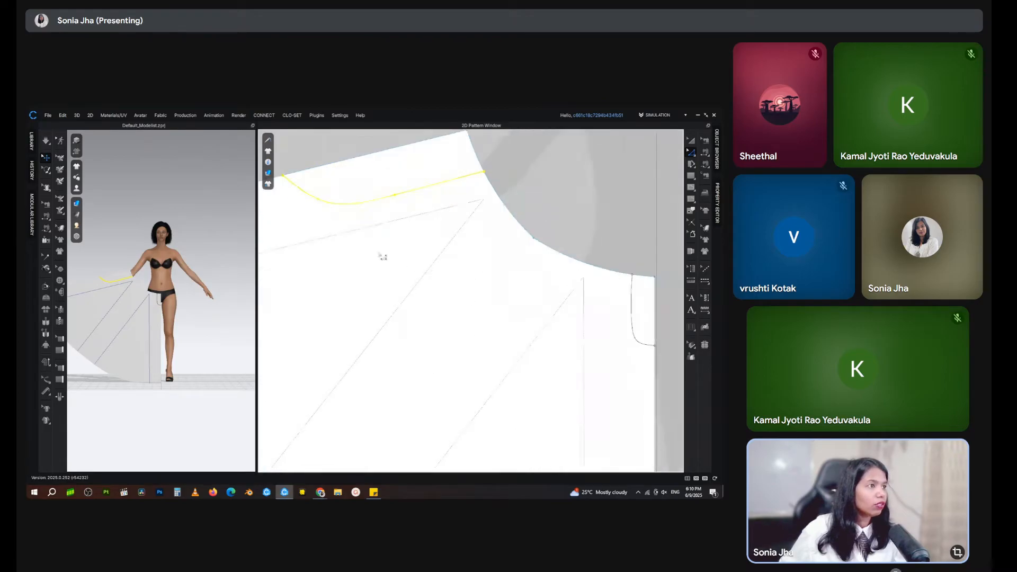
scroll(656, 149, "down", 2)
left_click(431, 177)
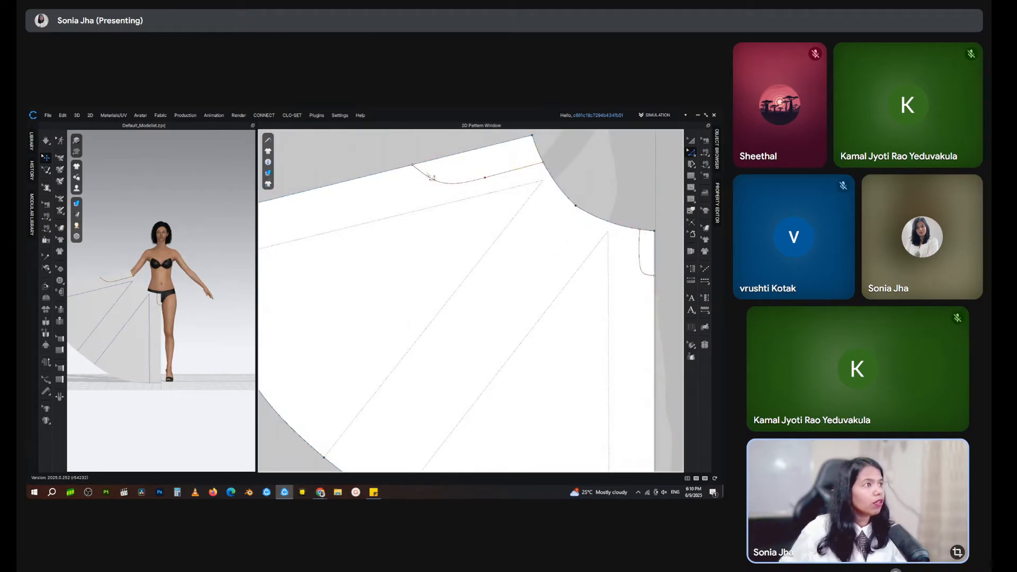
left_click_drag(413, 165, 435, 158)
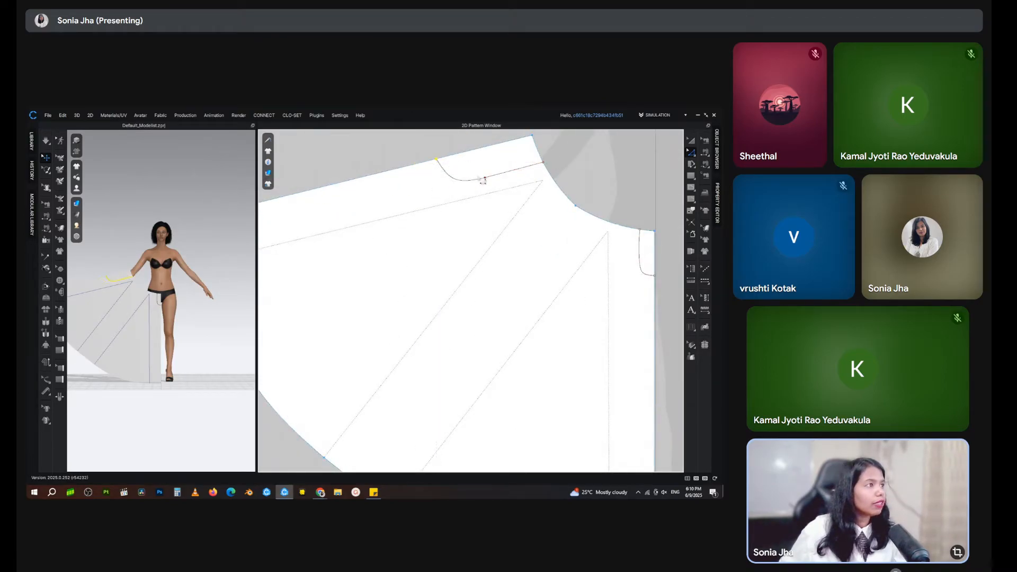
left_click_drag(491, 182, 505, 179)
left_click_drag(436, 159, 444, 159)
Step: Shift the curved segment of the internal line slightly toward the waist corner
scroll(523, 233, "down", 3)
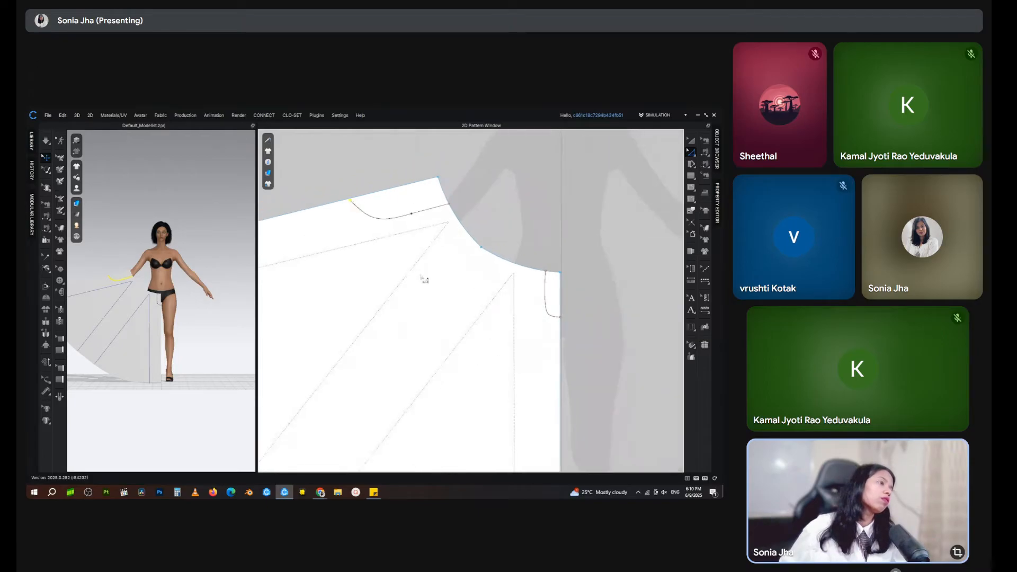
scroll(431, 257, "up", 4)
left_click_drag(391, 224, 397, 216)
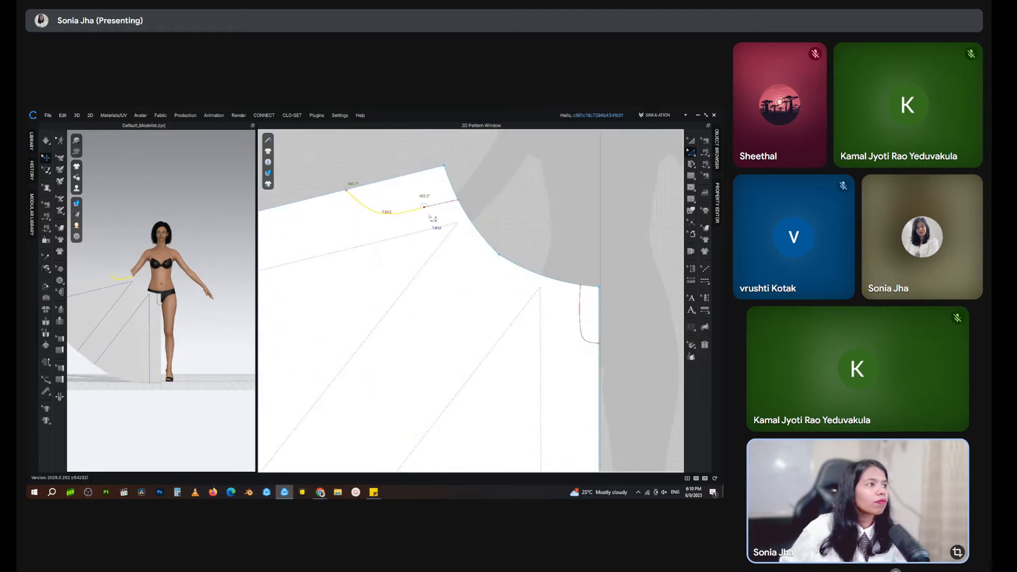
left_click(382, 194)
Step: Examine the internal line's end point near the slanted side edge and its Extend/Trim & Add Point options
scroll(378, 193, "up", 3)
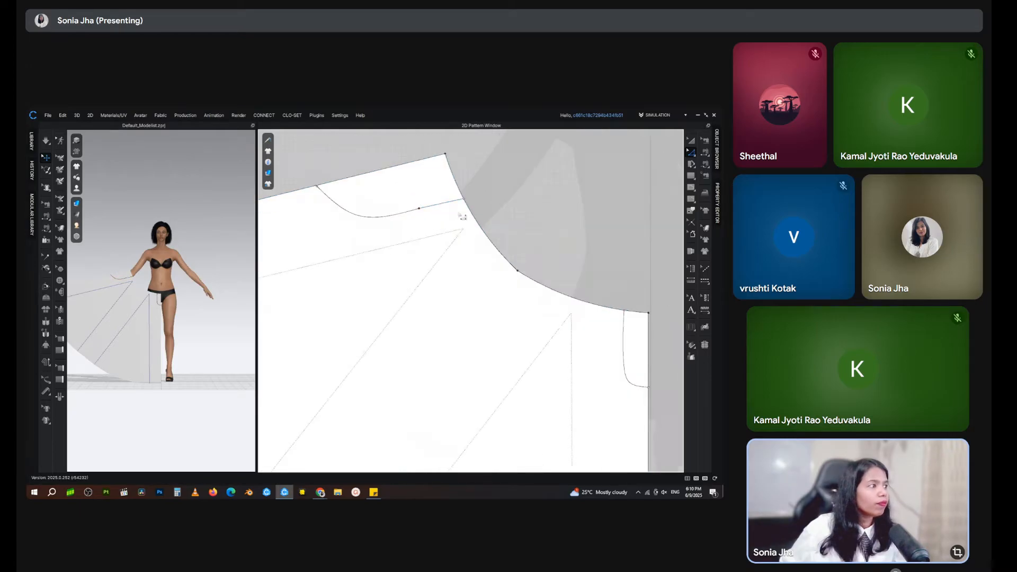
scroll(371, 200, "up", 3)
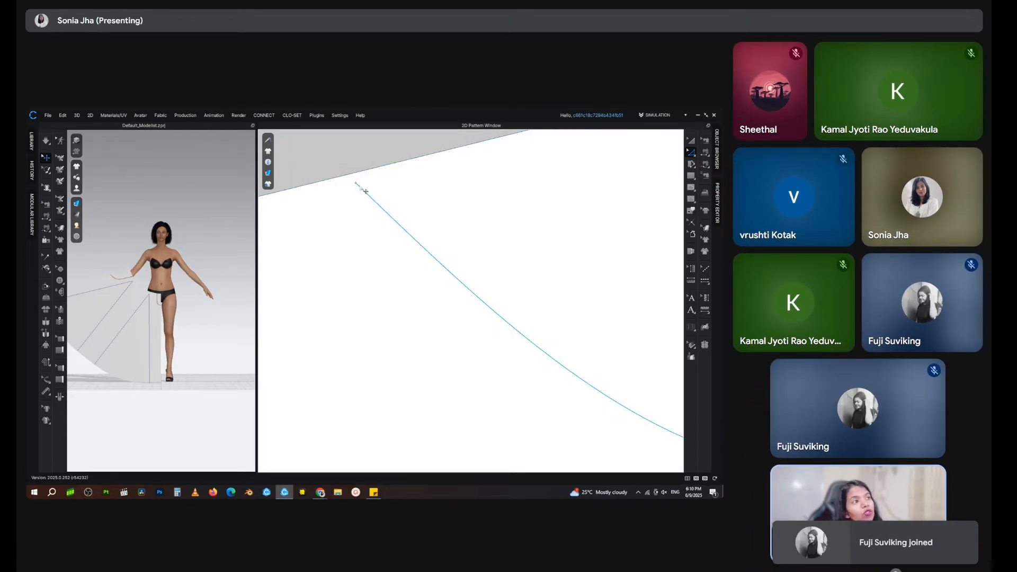
scroll(355, 184, "down", 3)
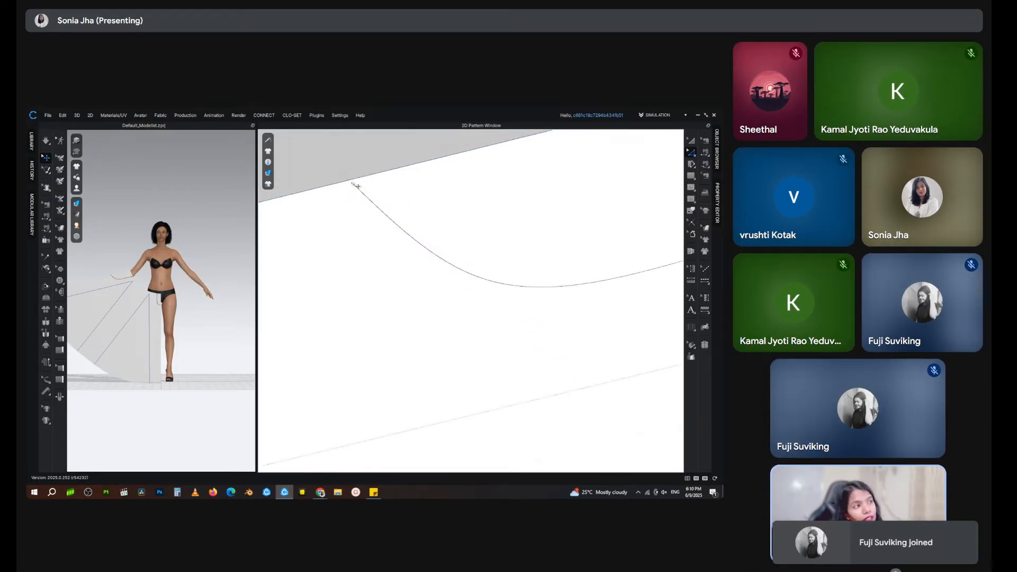
scroll(352, 196, "up", 4)
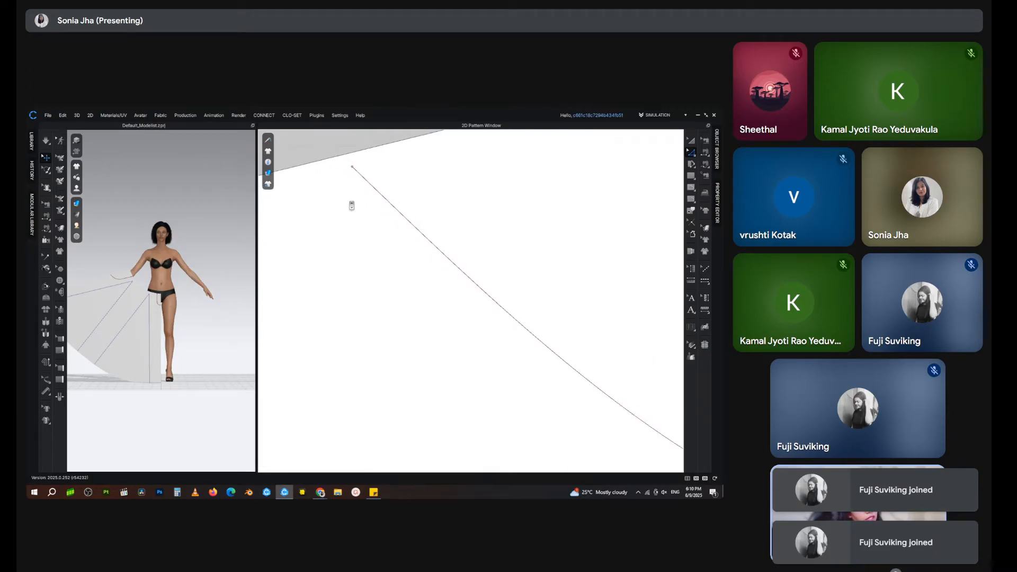
right_click(353, 168)
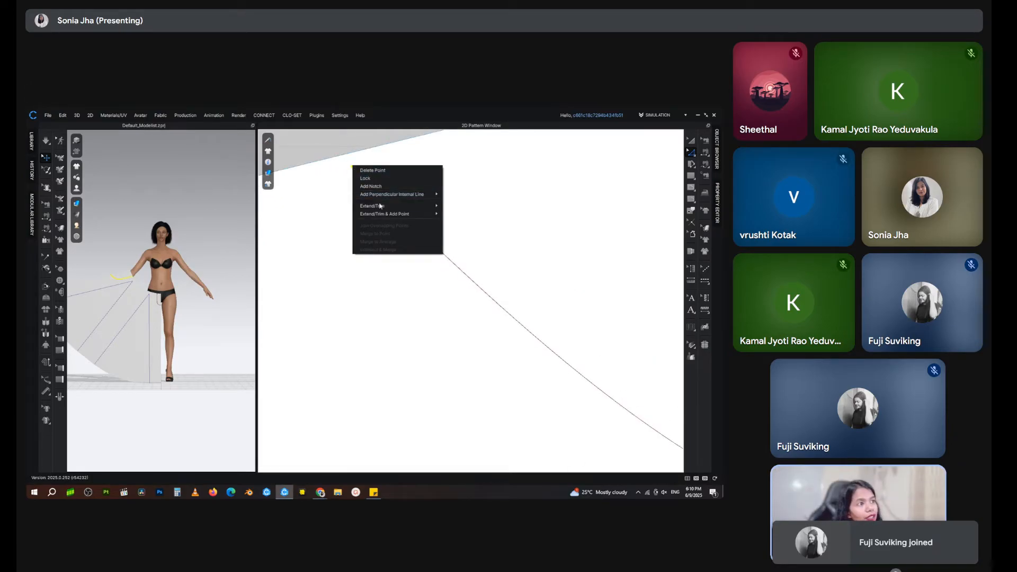
mouse_move(381, 214)
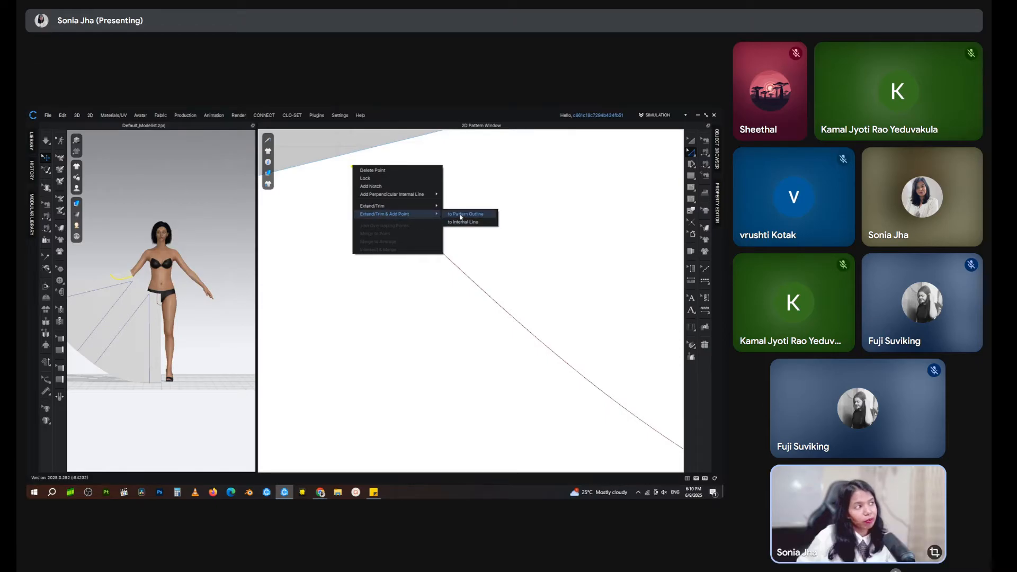
left_click(356, 140)
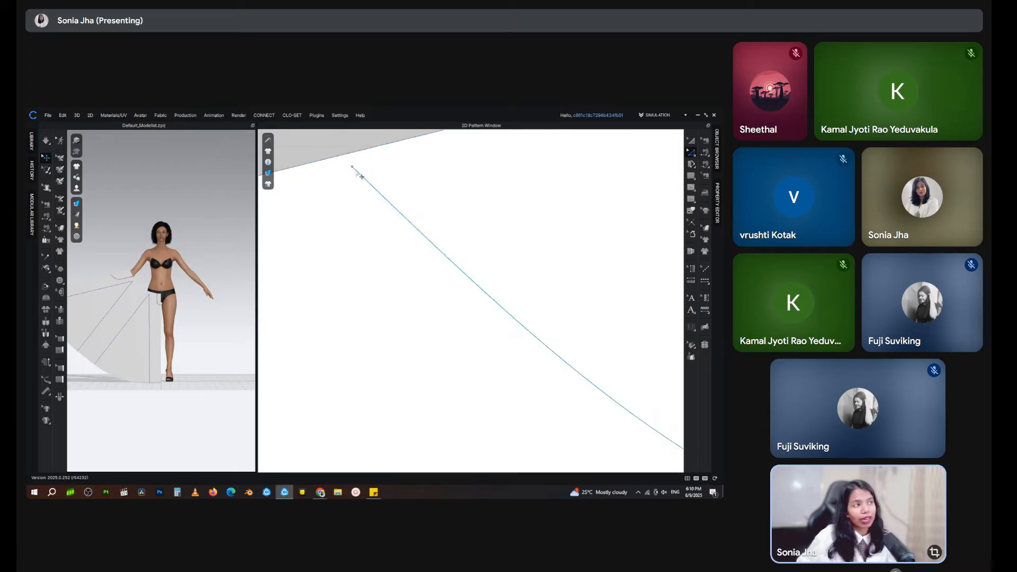
Step: Move the internal line's middle point slightly downward to even out the curve
scroll(361, 176, "down", 5)
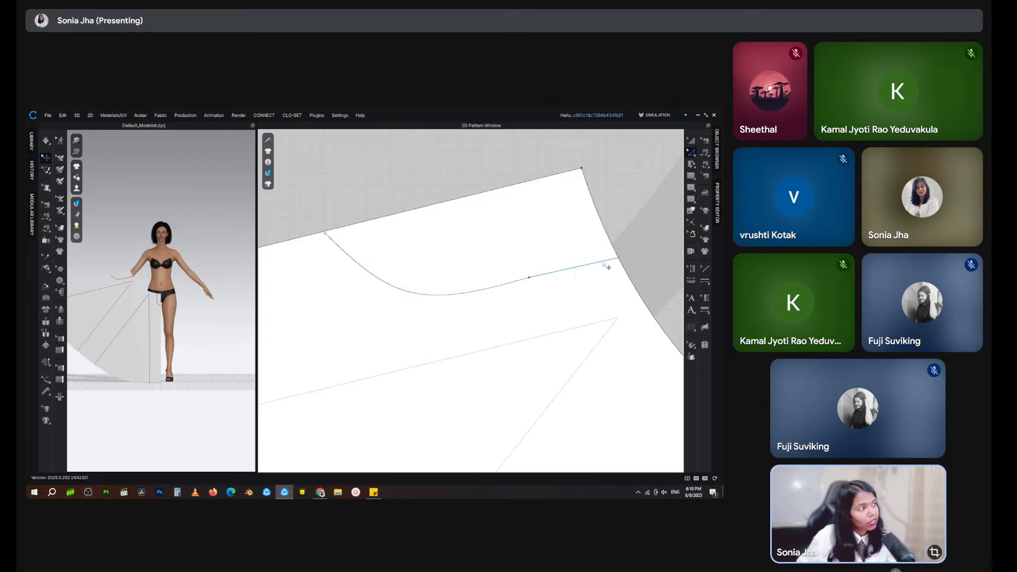
left_click_drag(529, 277, 529, 281)
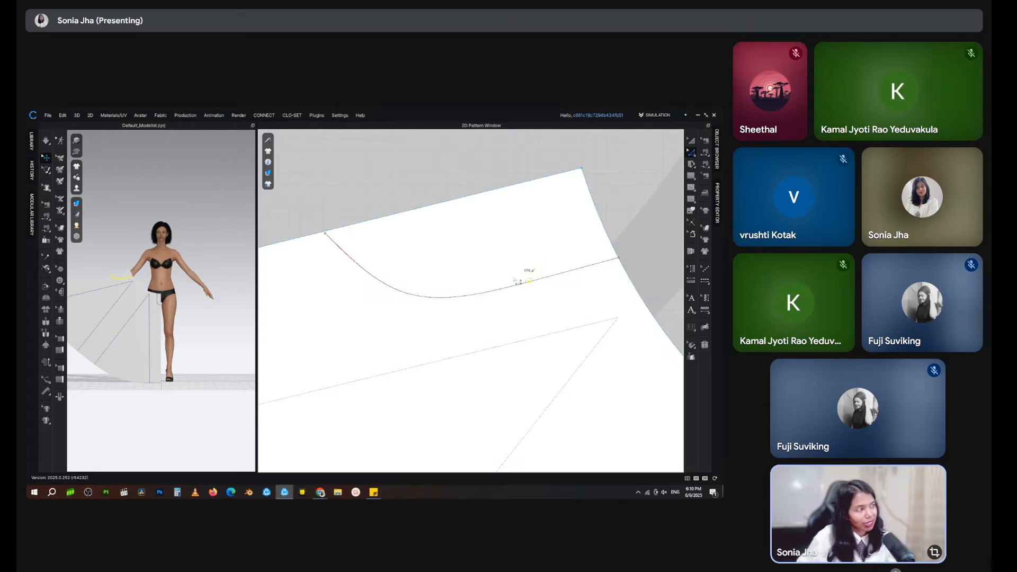
Step: Extend the curved internal line's end point to the pattern outline at the slanted side edge, adding a point there
left_click(387, 287)
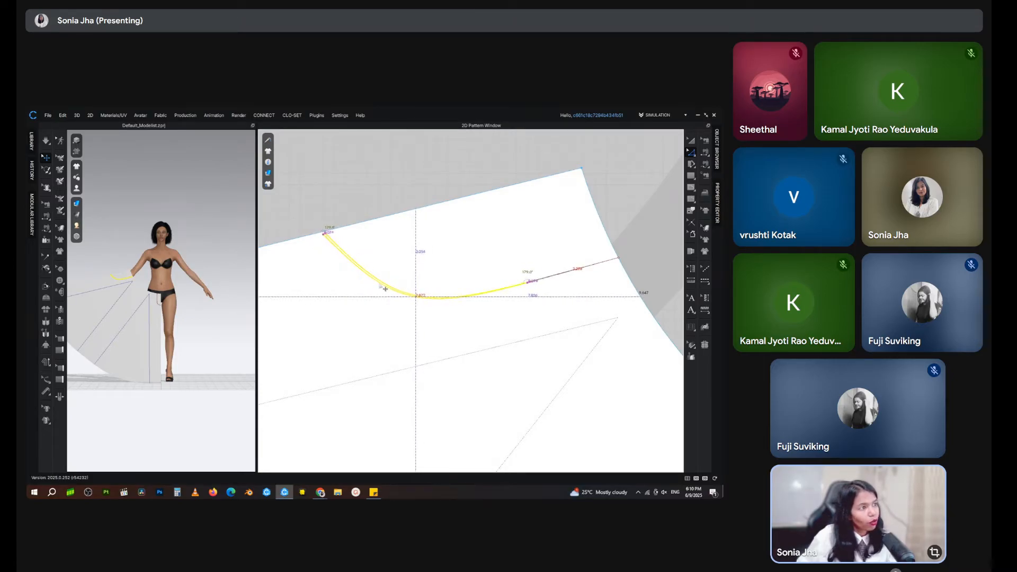
scroll(334, 235, "up", 5)
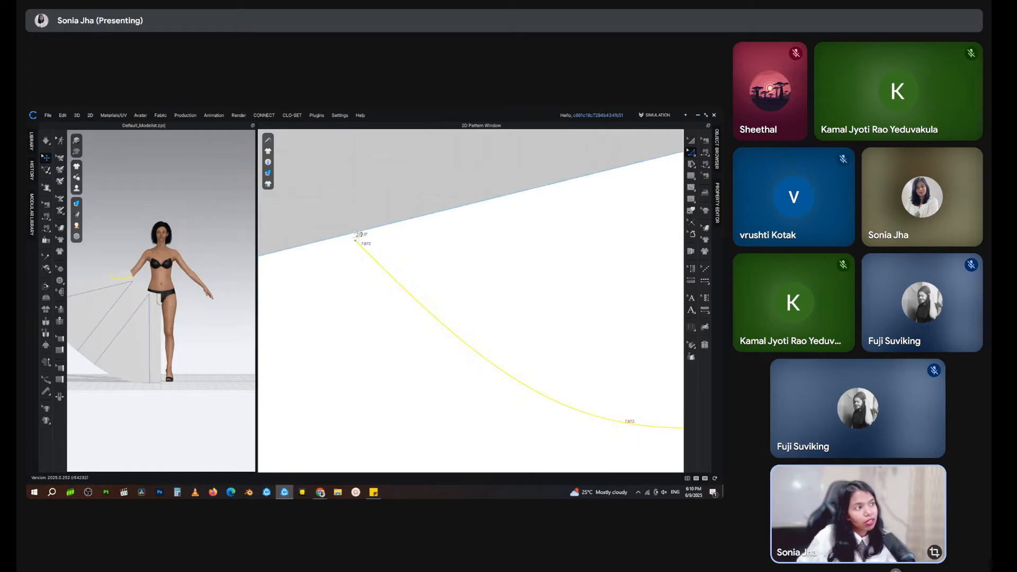
left_click(362, 254)
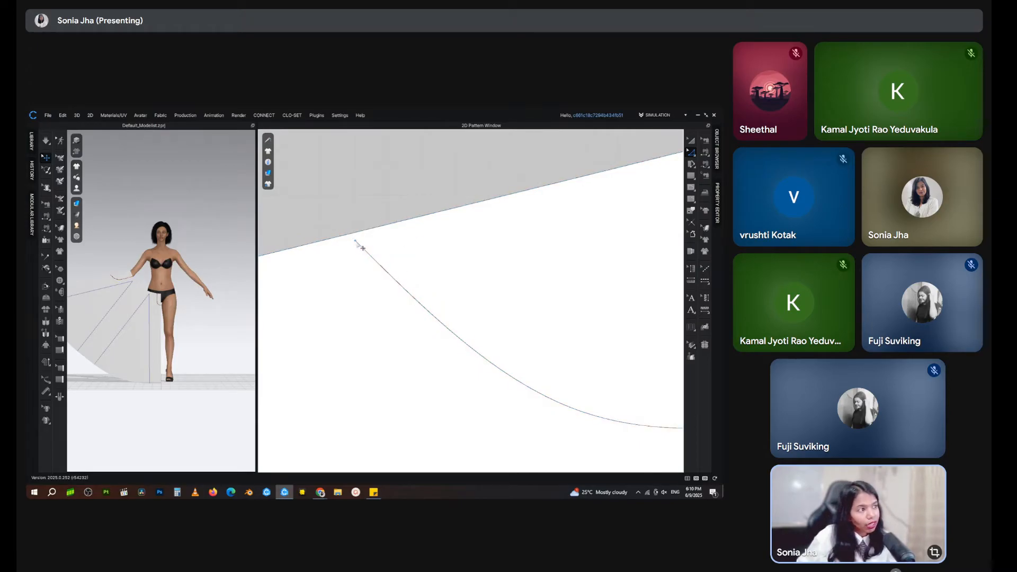
right_click(356, 241)
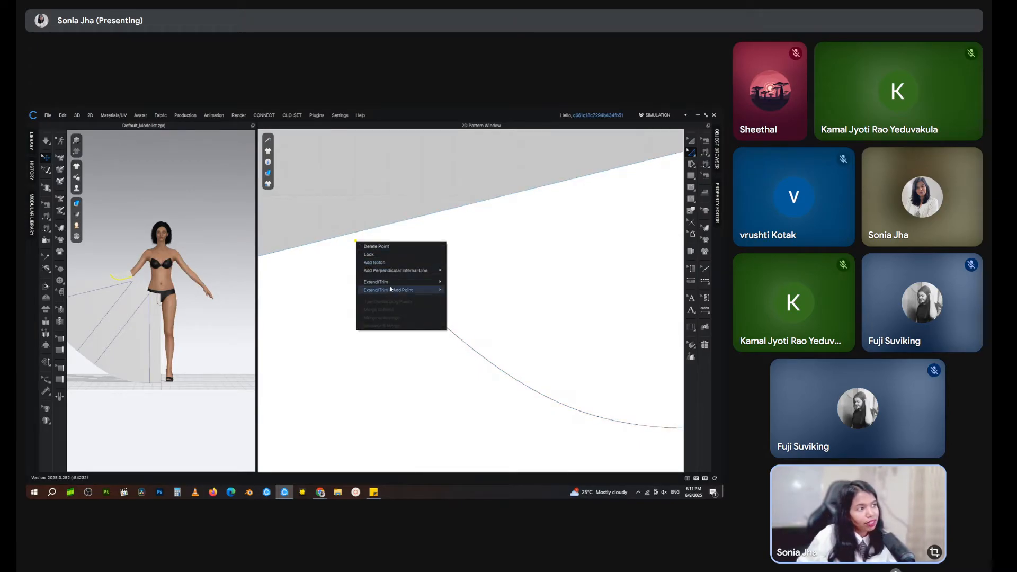
mouse_move(392, 291)
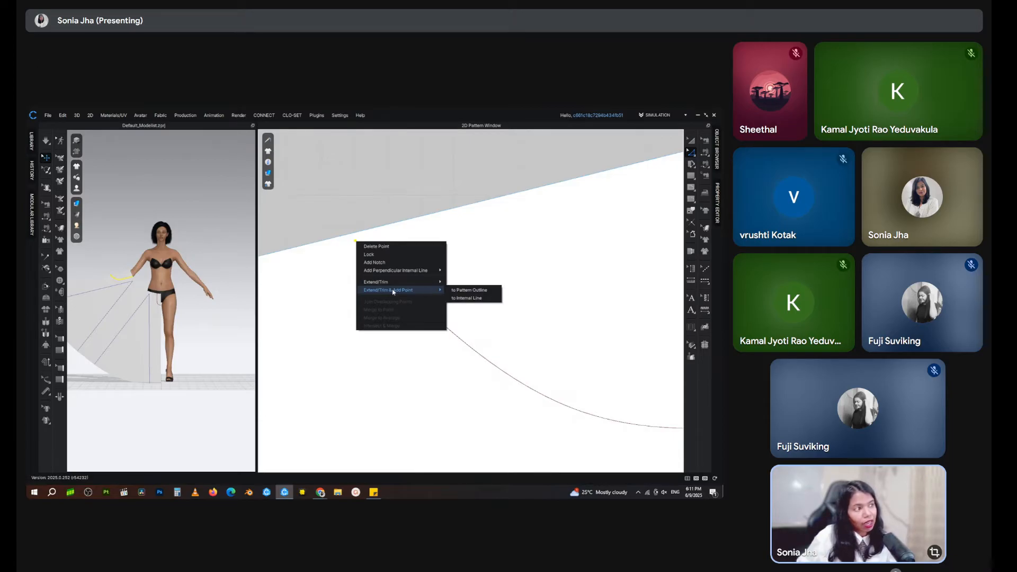
left_click(469, 290)
scroll(427, 229, "down", 4)
scroll(505, 292, "down", 3)
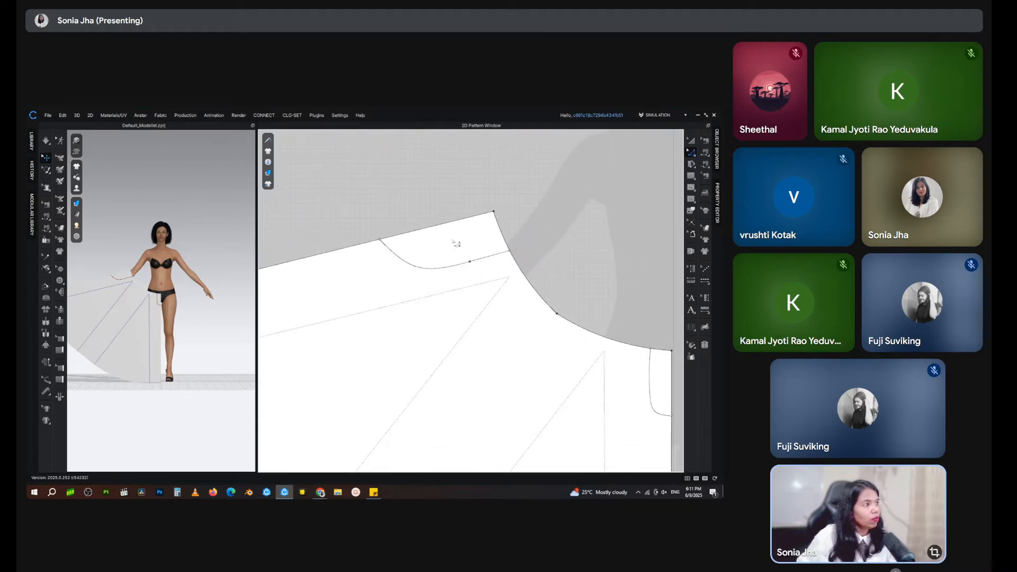
Step: Cut the panel along the curved internal line at the side waist corner and delete the separated corner piece
left_click(430, 272)
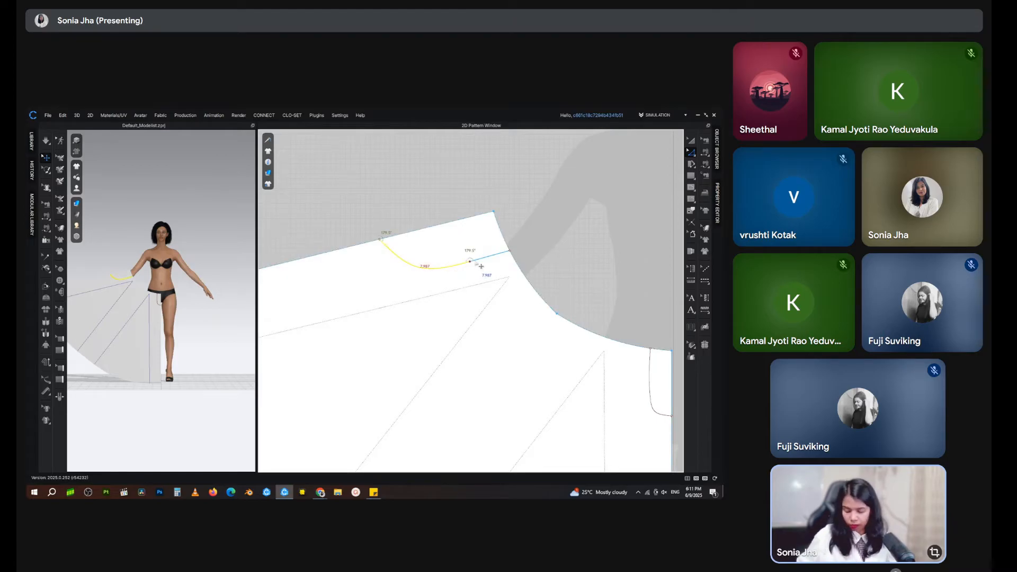
right_click(478, 264)
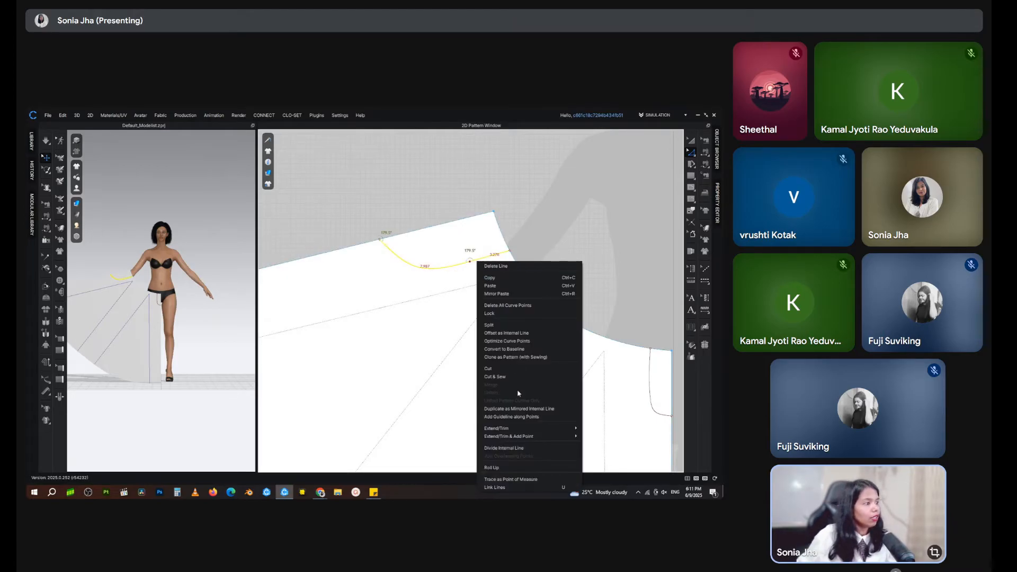
left_click(493, 368)
left_click(691, 141)
left_click(473, 234)
key("Delete")
scroll(487, 265, "down", 5)
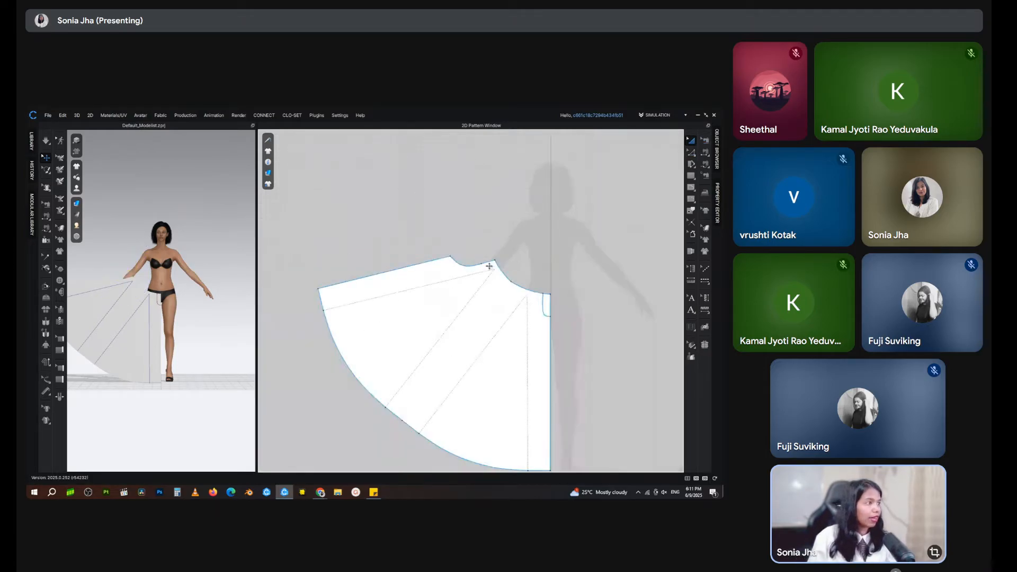
Step: Cut the panel along the curved internal line at the center waist corner and delete the separated corner piece
middle_click_drag(488, 265, 390, 222)
scroll(466, 280, "up", 8)
scroll(465, 280, "down", 5)
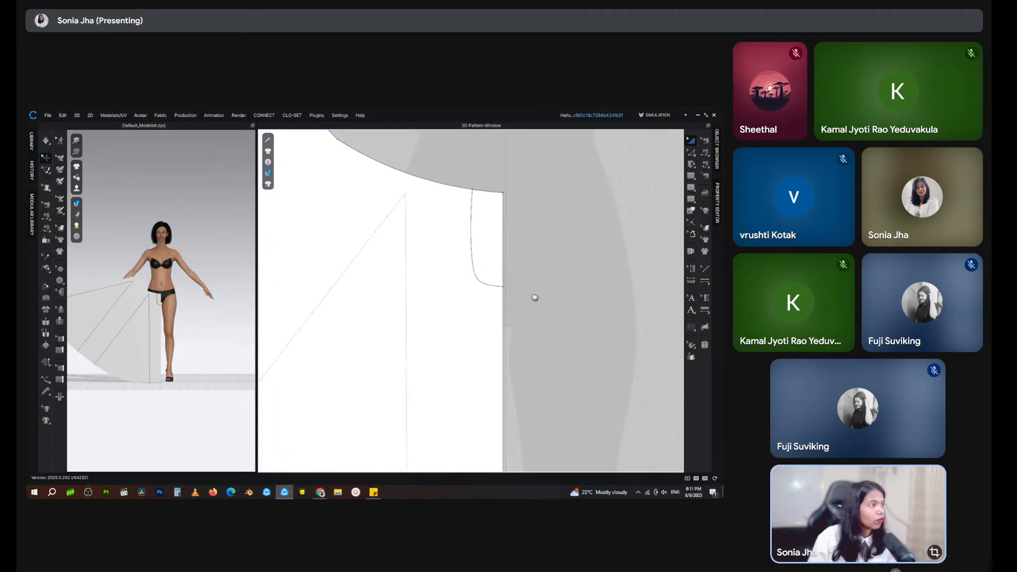
right_click(483, 280)
left_click(642, 181)
left_click(691, 152)
left_click(474, 261)
right_click(473, 261)
left_click(500, 234)
left_click(690, 141)
left_click(492, 237)
key("Delete")
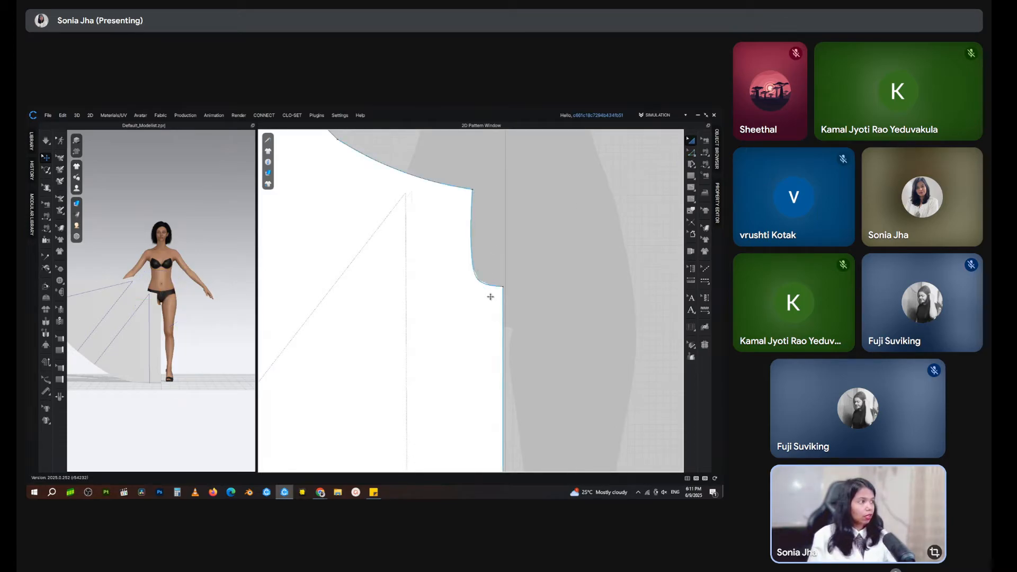
Step: Examine the two curved cut-outs at the waist corners and the overall shape of the skirt panel
scroll(488, 295, "down", 5)
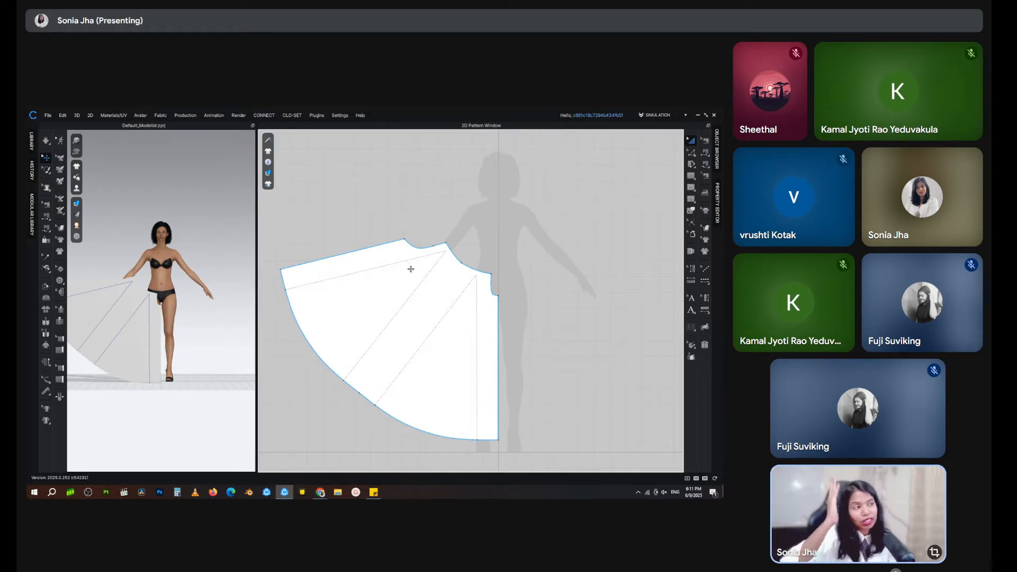
scroll(460, 272, "up", 3)
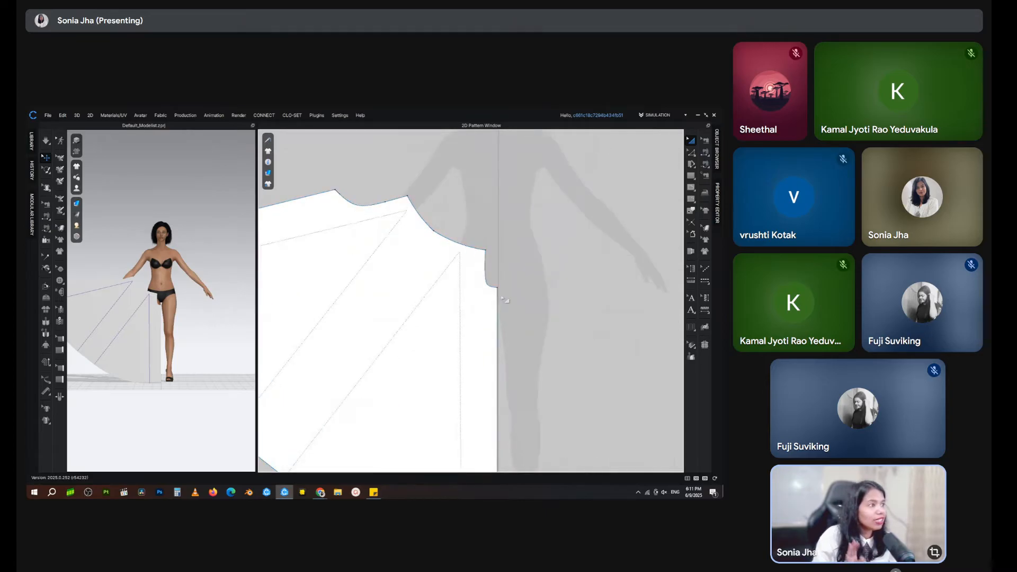
scroll(459, 272, "down", 4)
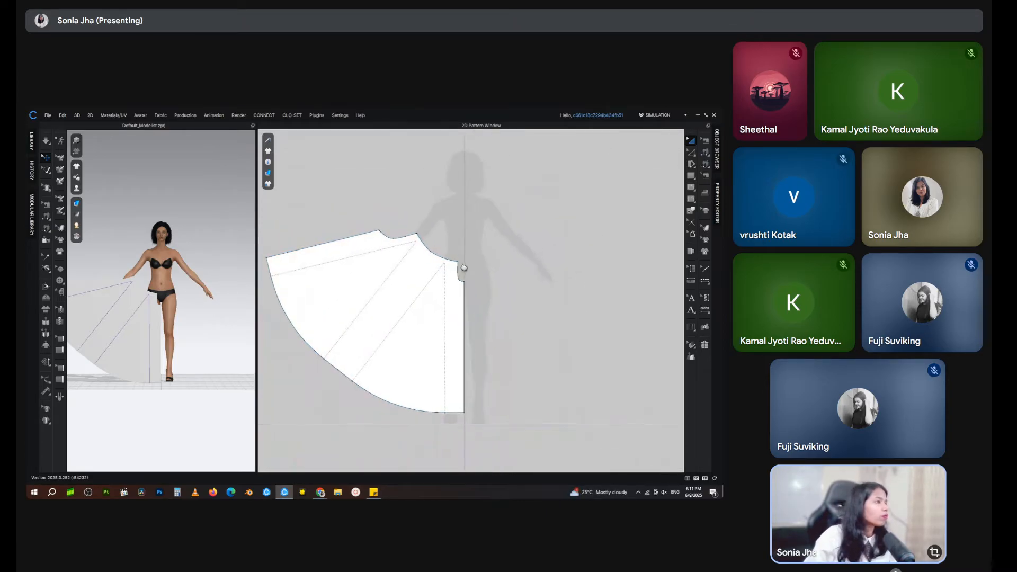
scroll(465, 264, "up", 3)
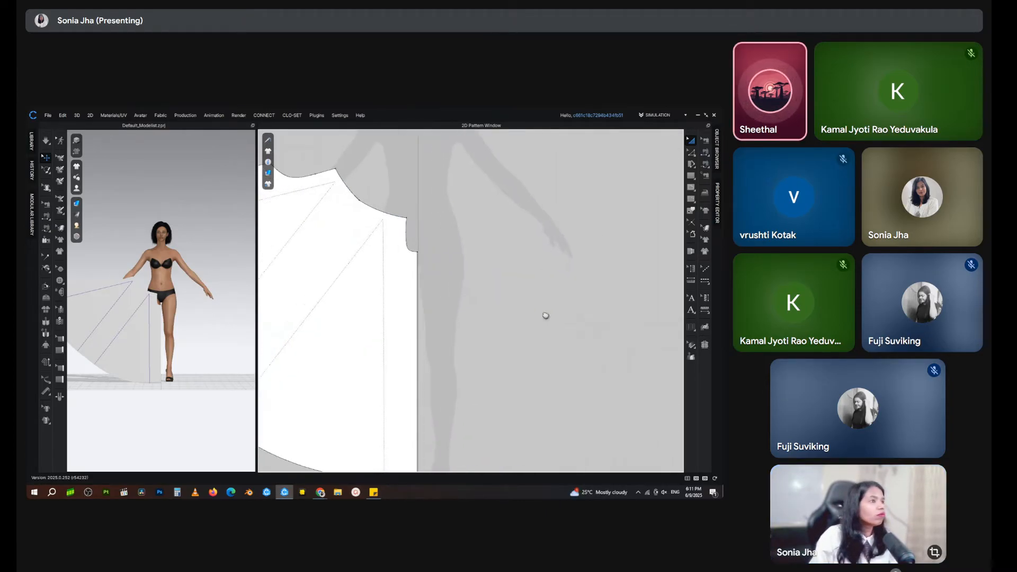
scroll(538, 327, "down", 2)
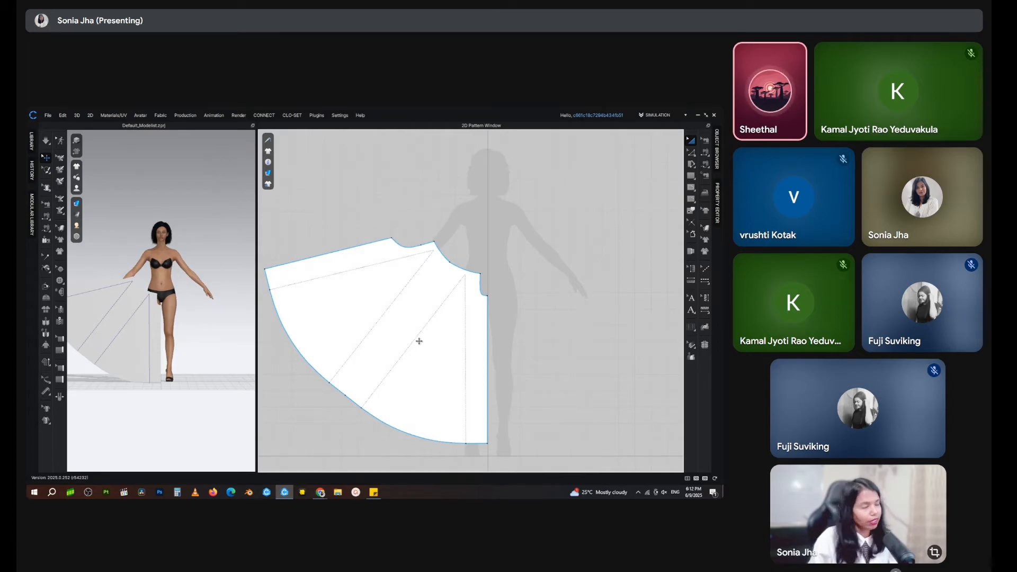
scroll(453, 309, "up", 4)
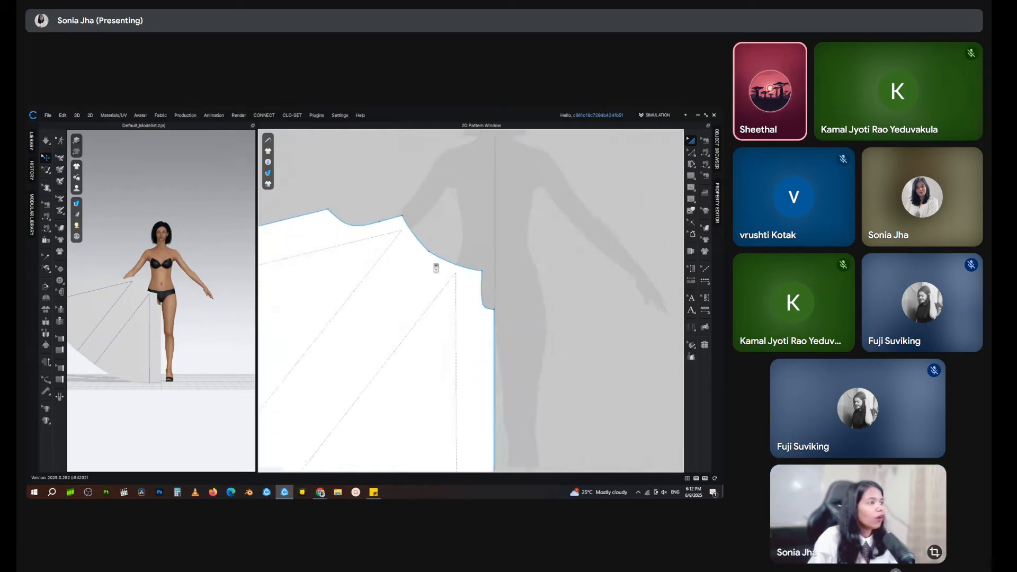
scroll(509, 279, "down", 3)
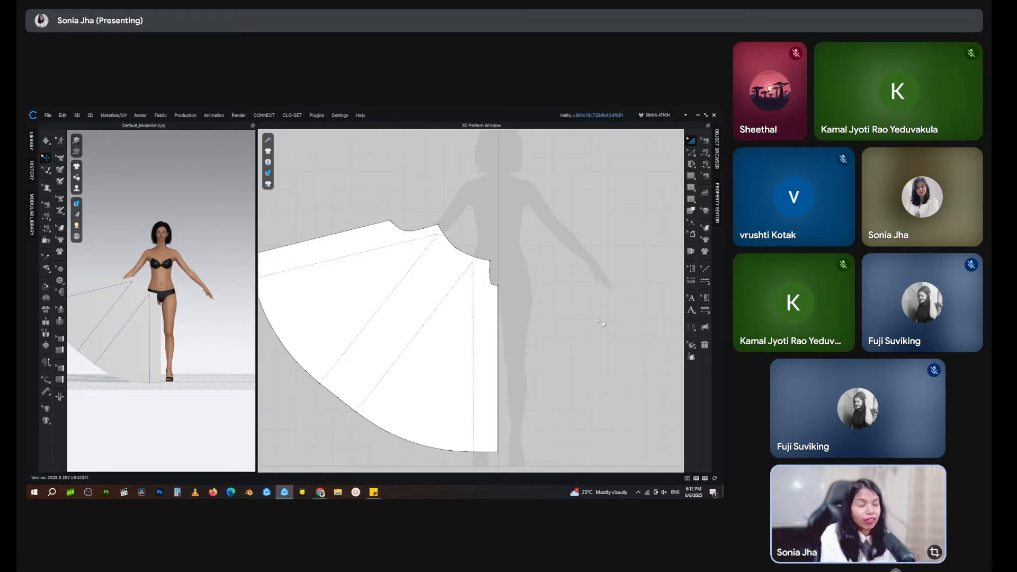
scroll(561, 307, "down", 5)
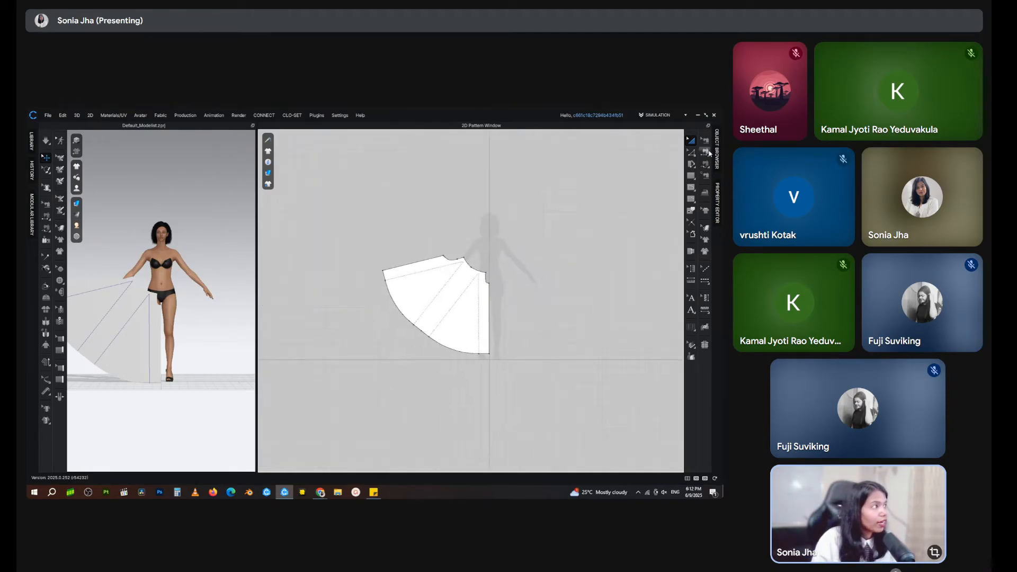
left_click(468, 295)
right_click(468, 296)
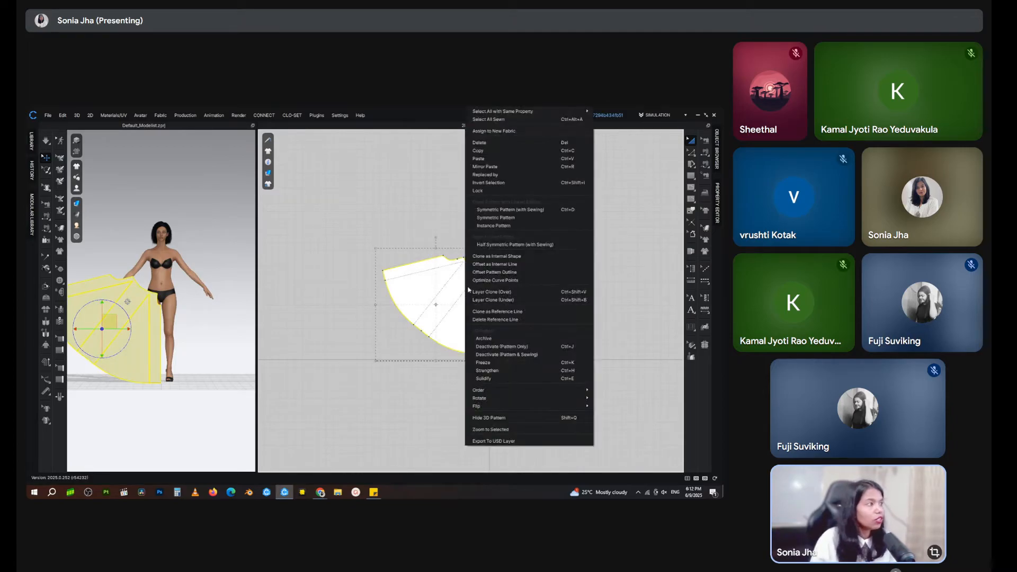
left_click(503, 210)
middle_click_drag(568, 223, 576, 218)
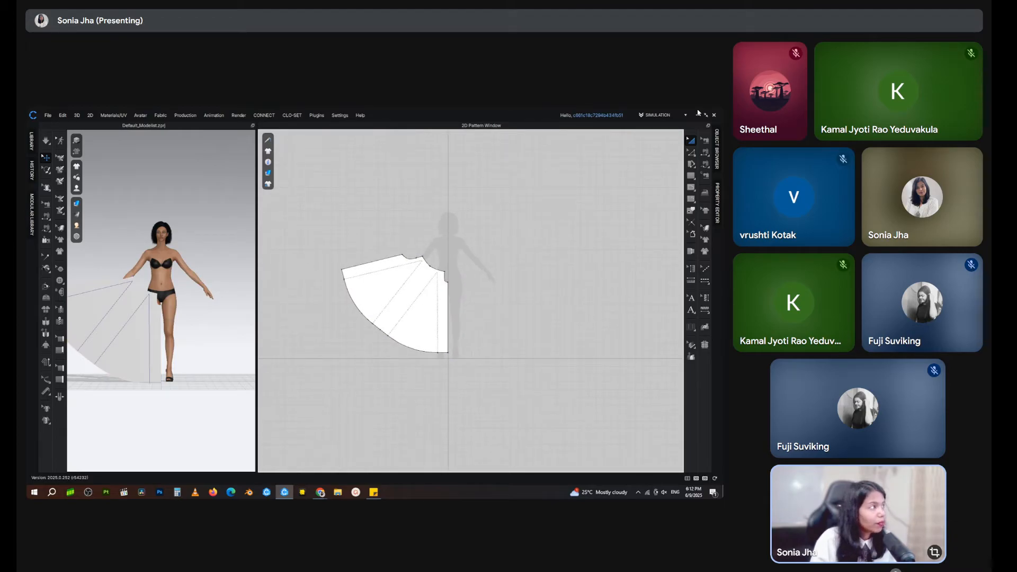
Step: Sew the panel's slanted side edge to its vertical center edge
left_click(705, 153)
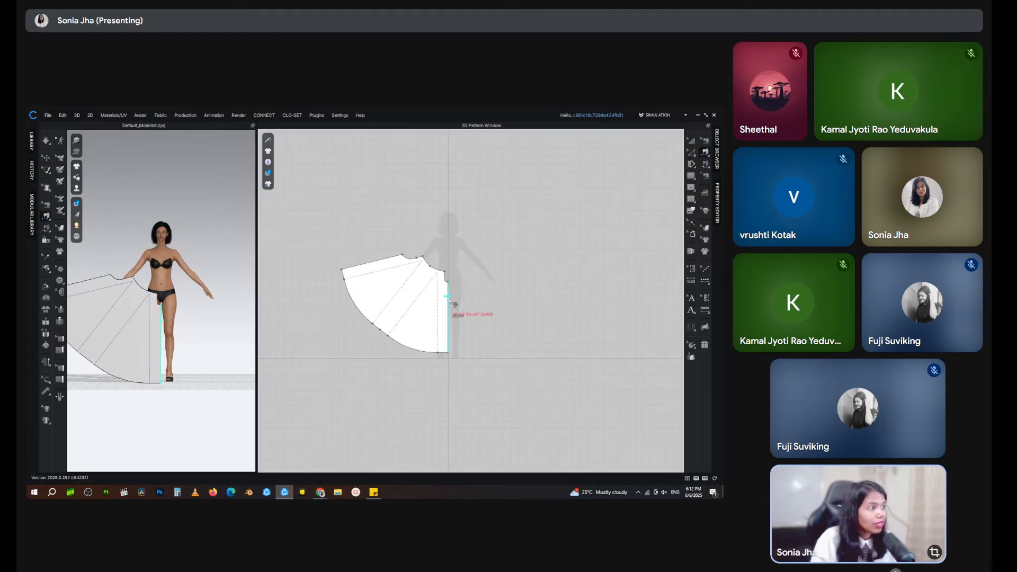
left_click(376, 265)
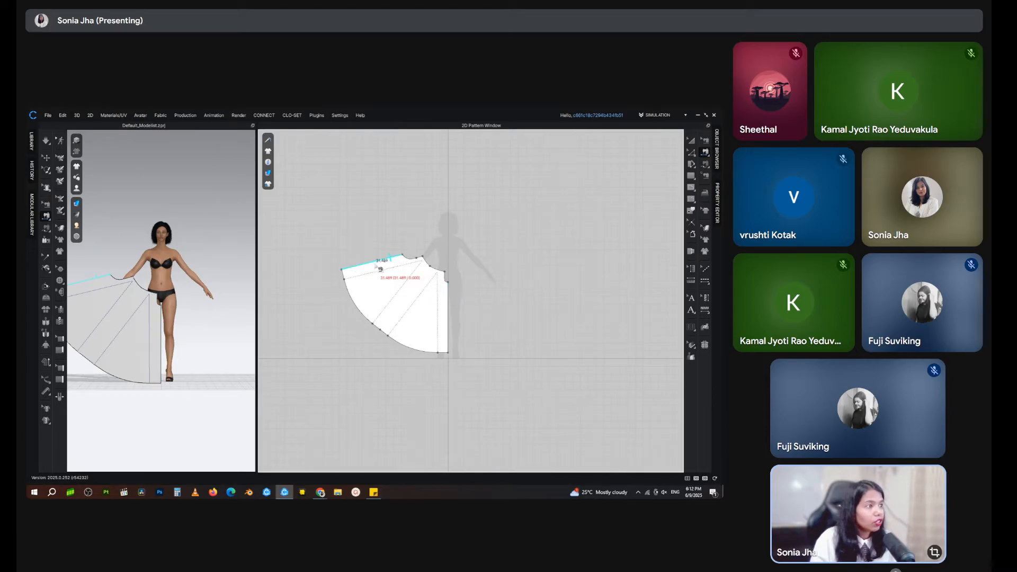
left_click(451, 307)
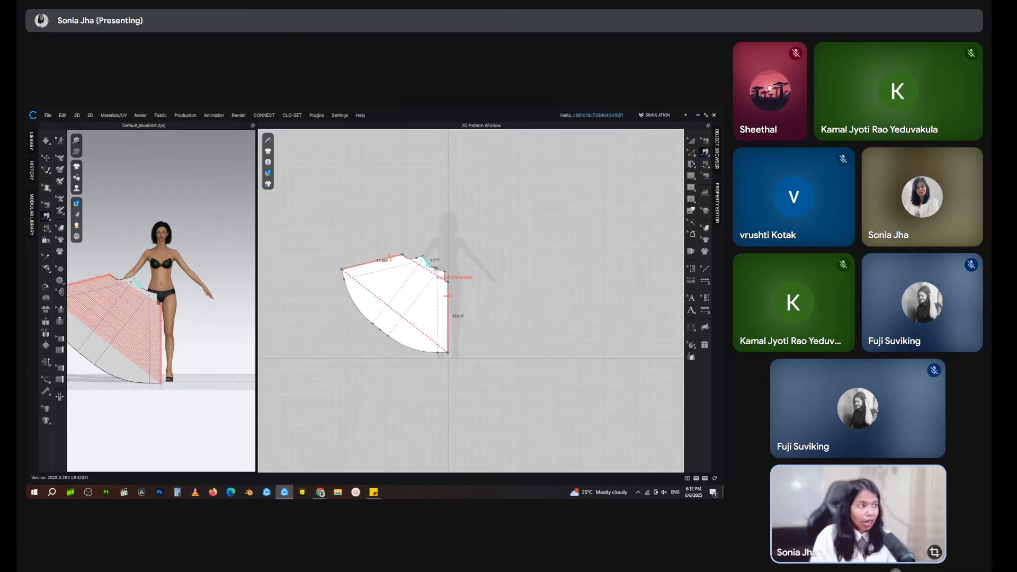
Step: Compare the lengths of the panel's vertical center edge and slanted side edge
left_click(694, 157)
left_click(665, 154)
left_click(450, 328)
scroll(453, 325, "up", 4)
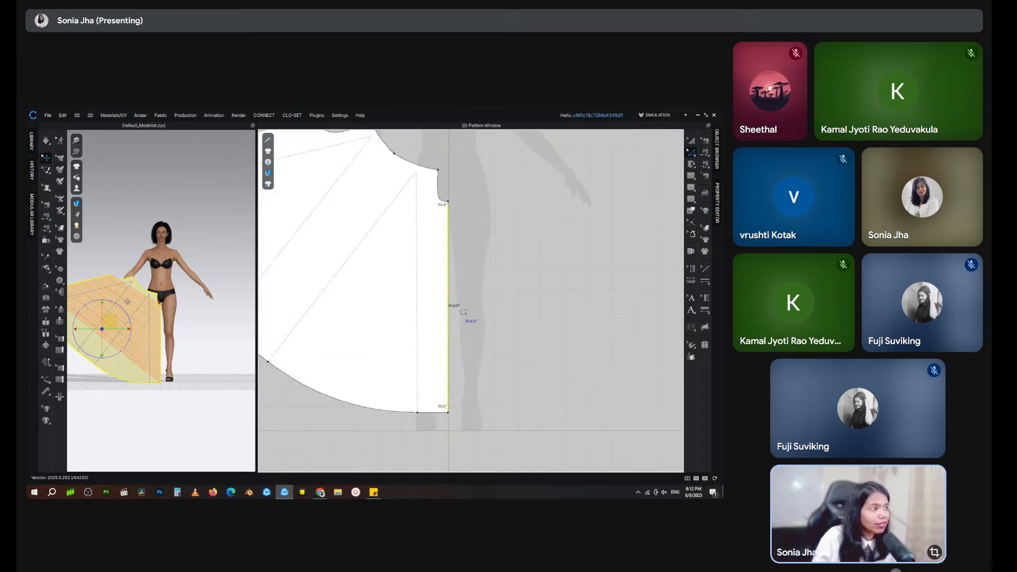
scroll(463, 312, "down", 3)
left_click(380, 212)
middle_click_drag(380, 212, 336, 237)
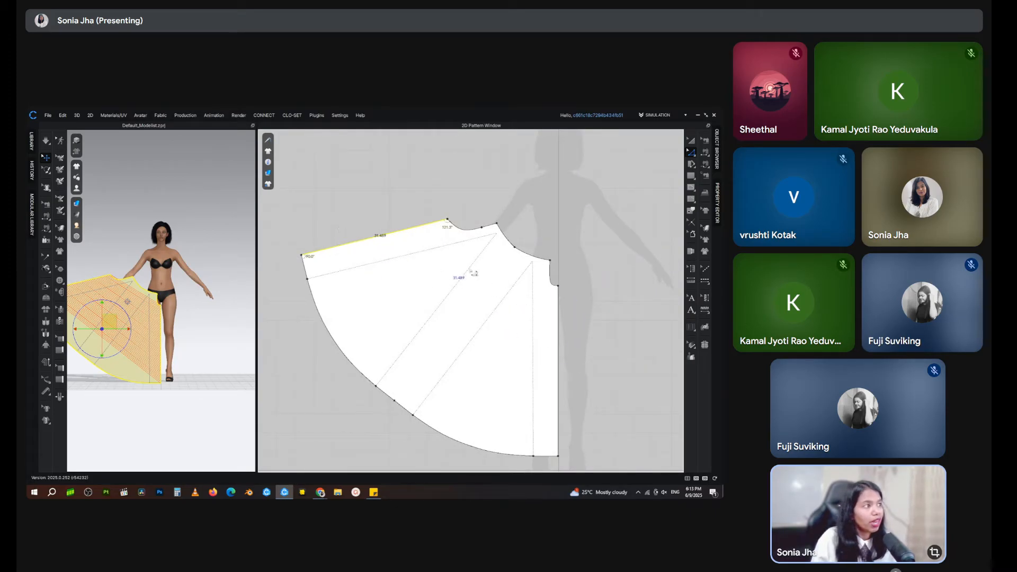
Step: Move the hem corner of the slanted side edge outward to lengthen that edge, checking it against the center edge's length
left_click(300, 256)
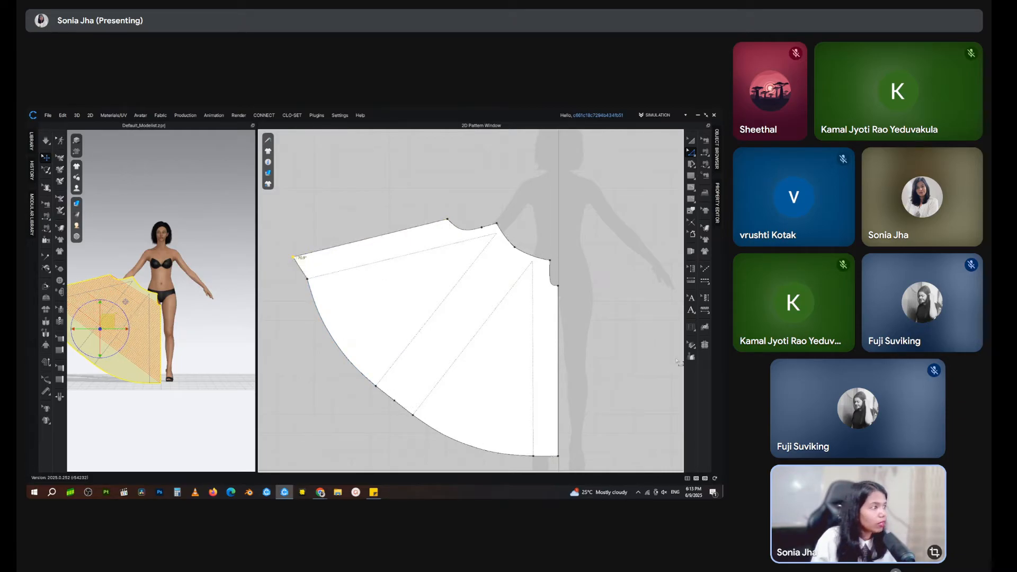
left_click(558, 380)
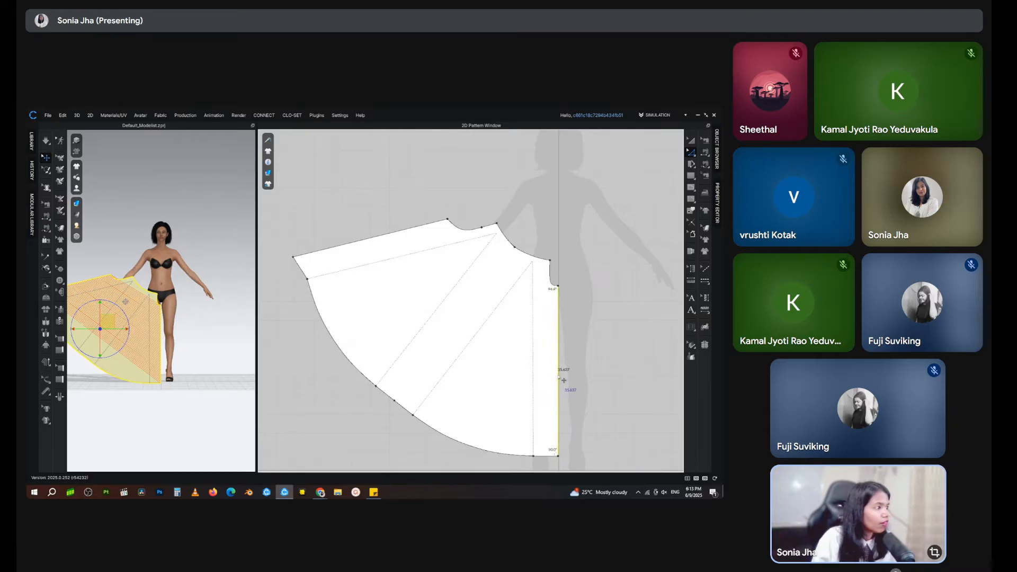
left_click(307, 254)
left_click_drag(299, 262, 282, 259)
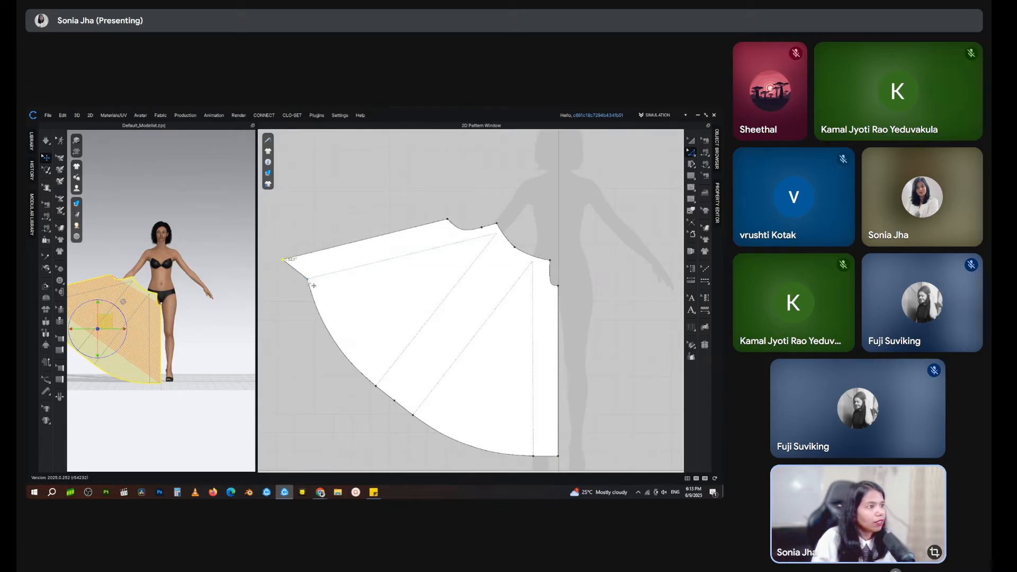
Step: Move the hem point next to the side corner outward to line up with the lengthened edge
right_click(308, 280)
left_click(308, 280)
left_click(307, 281)
left_click_drag(307, 280, 296, 290)
Step: Adjust the hem curve next to the moved hem point and check its curved segment
scroll(416, 439, "down", 4)
middle_click_drag(424, 452, 417, 399)
scroll(372, 391, "up", 5)
left_click_drag(365, 322, 400, 354)
left_click_drag(361, 322, 359, 324)
left_click(373, 364)
scroll(376, 366, "down", 3)
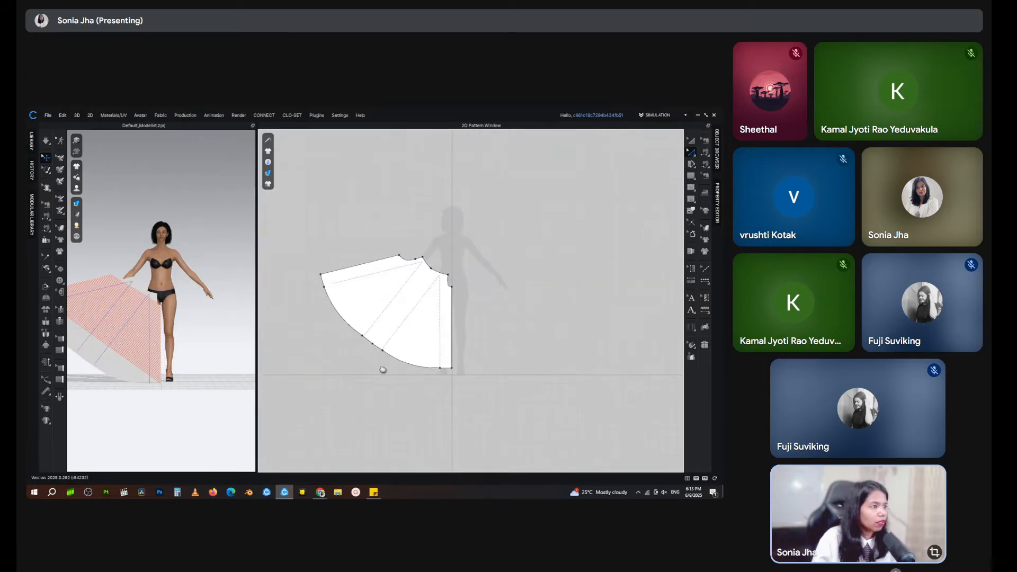
scroll(383, 369, "up", 3)
scroll(349, 355, "down", 4)
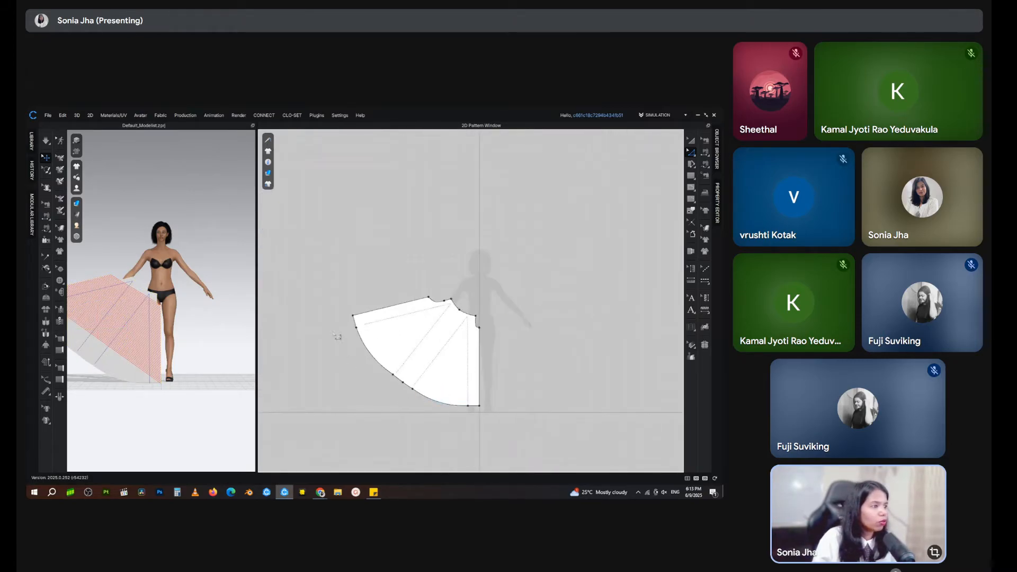
left_click(373, 357)
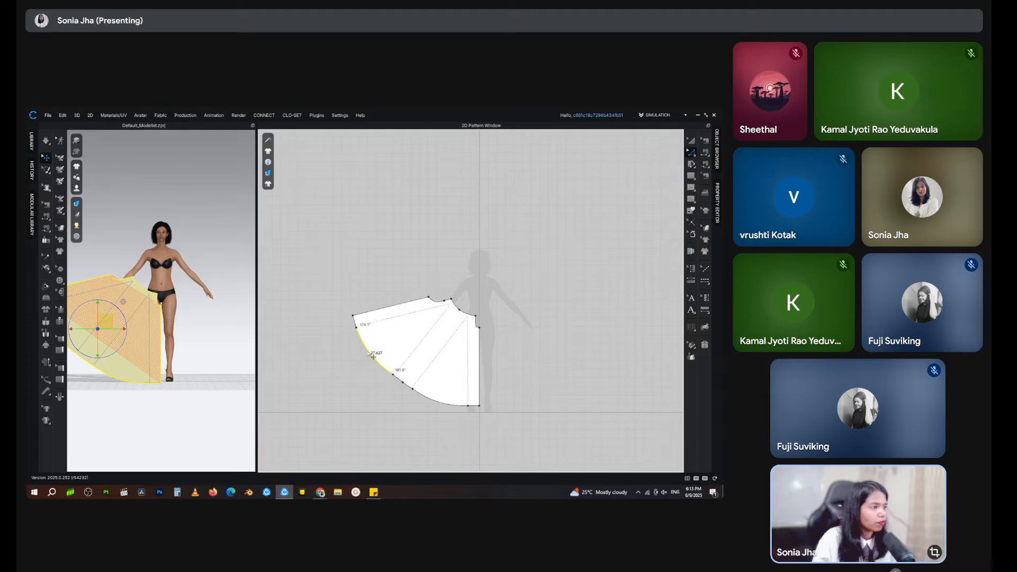
left_click(615, 323)
scroll(500, 371, "down", 2)
middle_click_drag(500, 371, 478, 355)
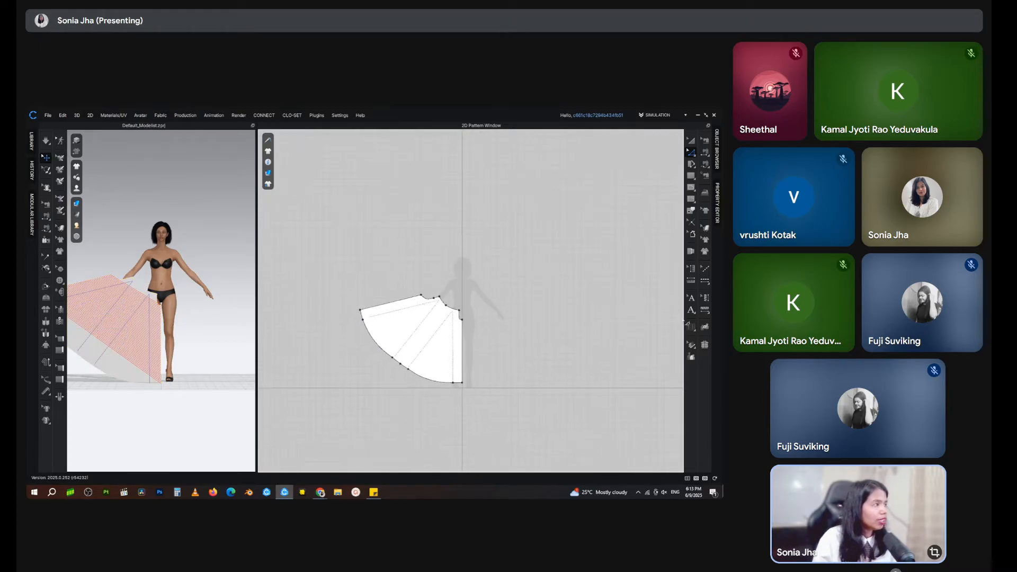
Step: Create a symmetric copy of the skirt panel with sewing and place it beside the original across the center line
left_click(691, 141)
left_click(425, 329)
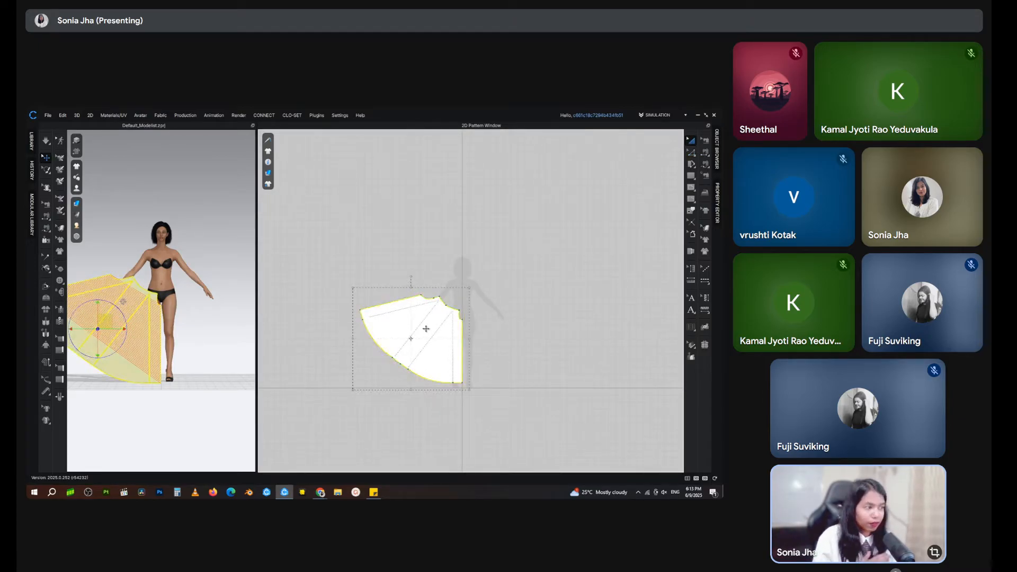
middle_click_drag(143, 327, 156, 304)
scroll(161, 324, "up", 3)
scroll(161, 327, "down", 2)
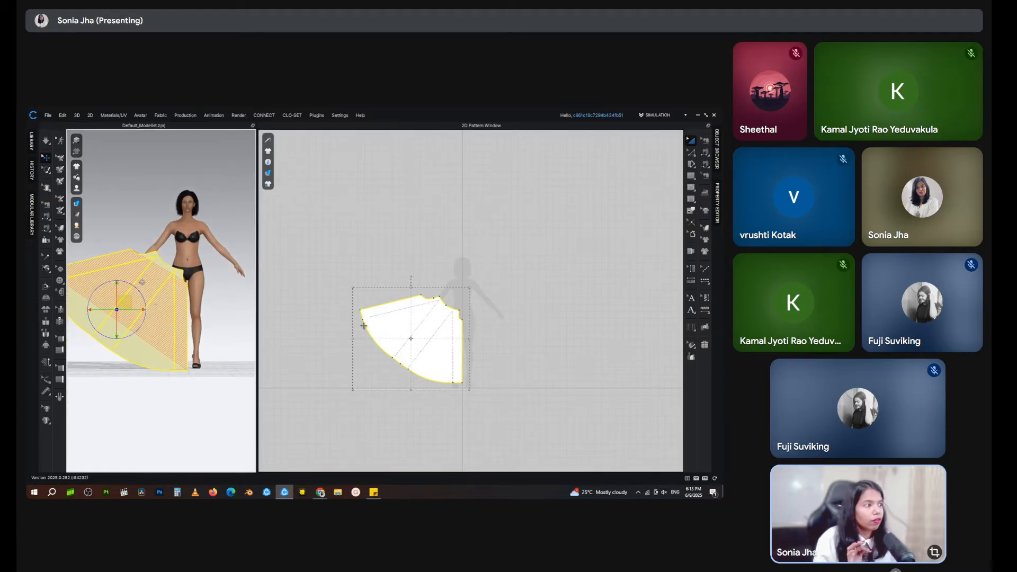
left_click(408, 331)
left_click(409, 332)
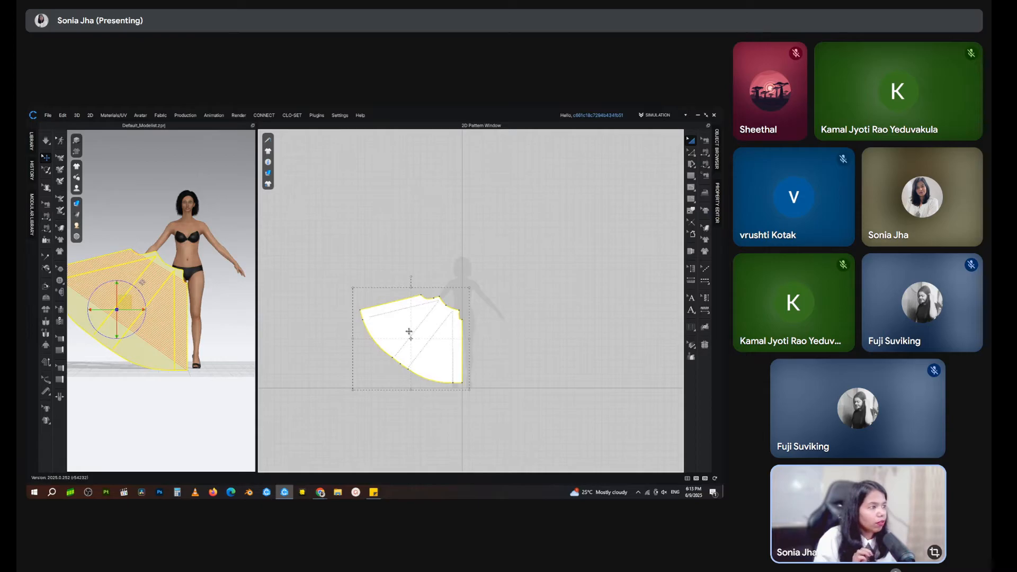
right_click(409, 332)
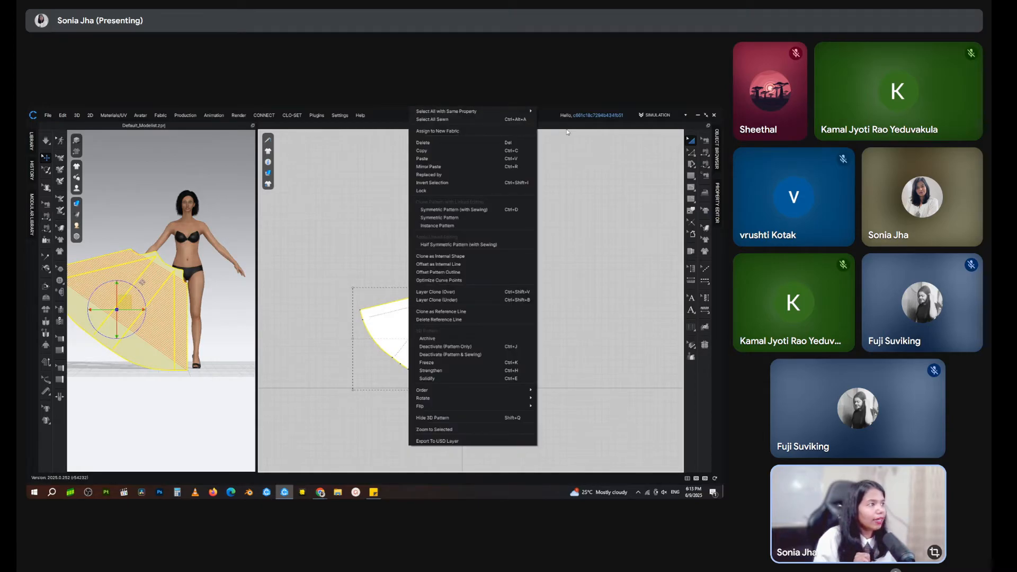
left_click(458, 210)
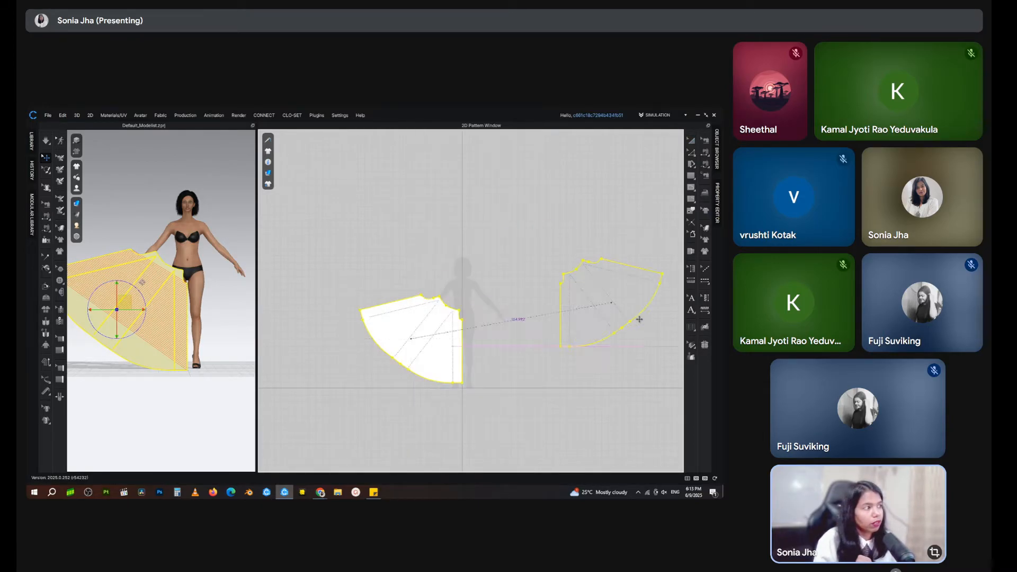
left_click(523, 344)
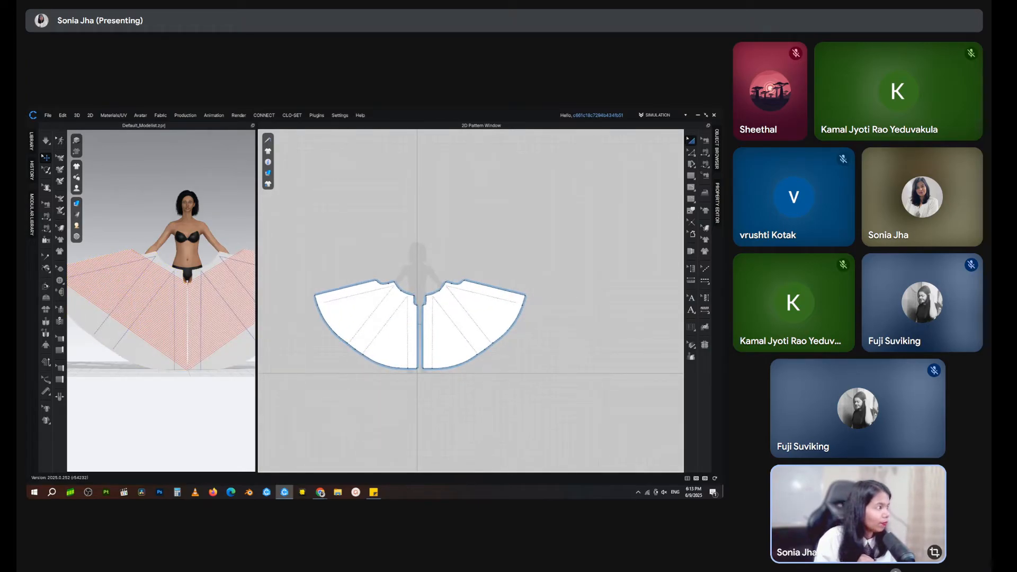
Step: Add text annotations to the two skirt panels
left_click(692, 310)
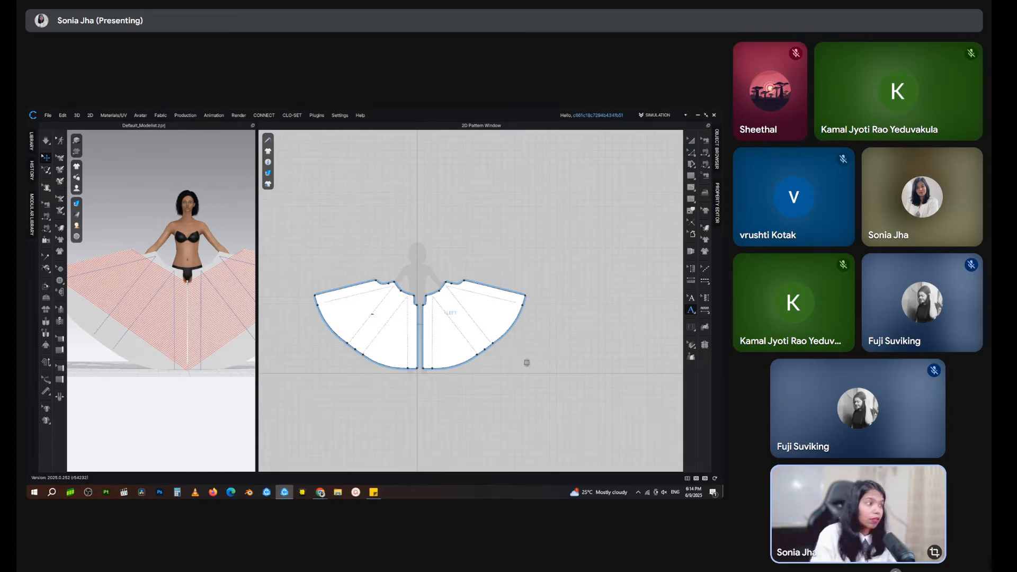
scroll(456, 328, "up", 5)
scroll(469, 395, "down", 4)
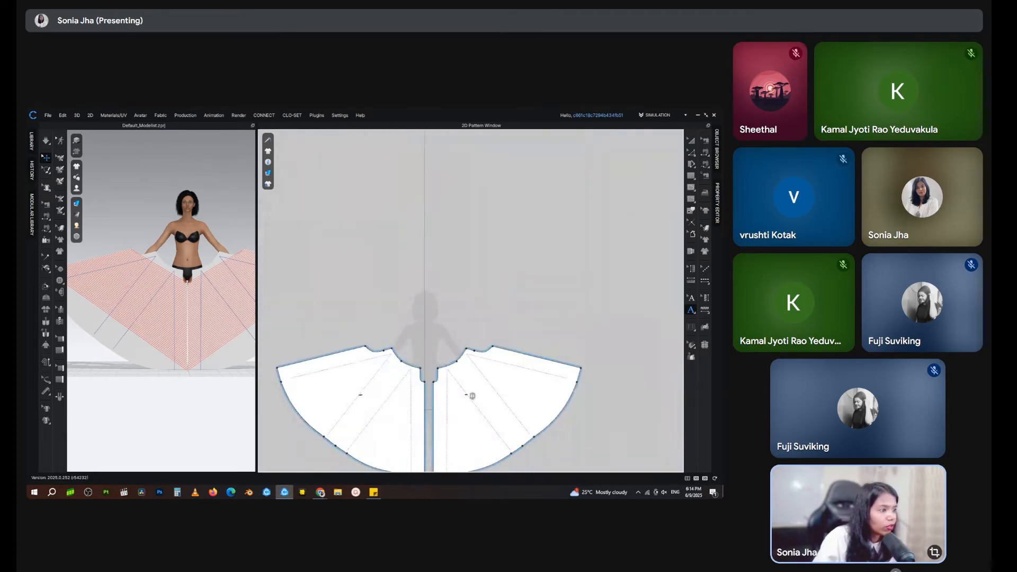
middle_click_drag(471, 396, 479, 346)
left_click(502, 250)
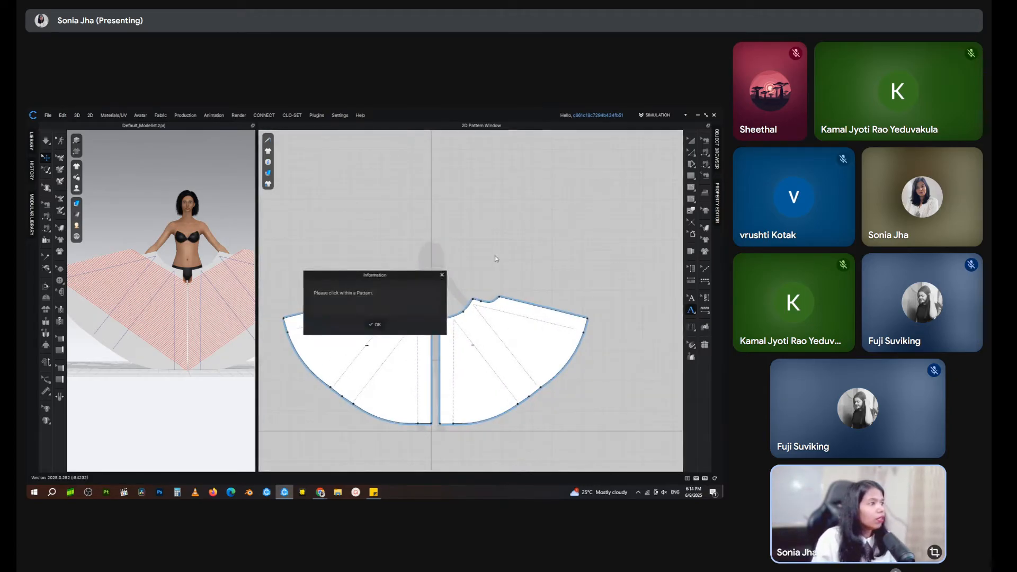
left_click(375, 324)
left_click(691, 162)
scroll(195, 325, "down", 3)
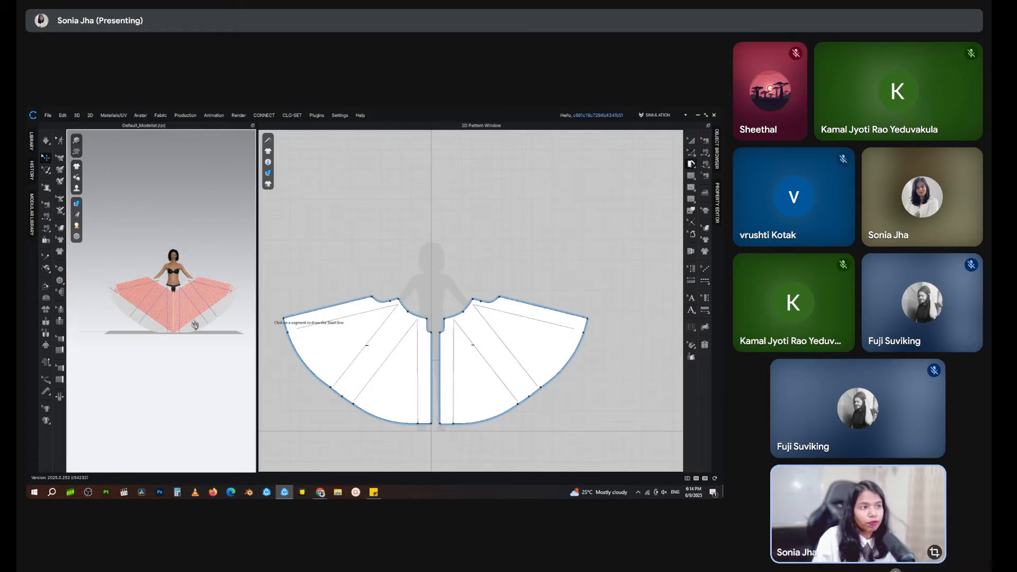
scroll(195, 324, "up", 5)
right_click_drag(107, 304, 227, 342)
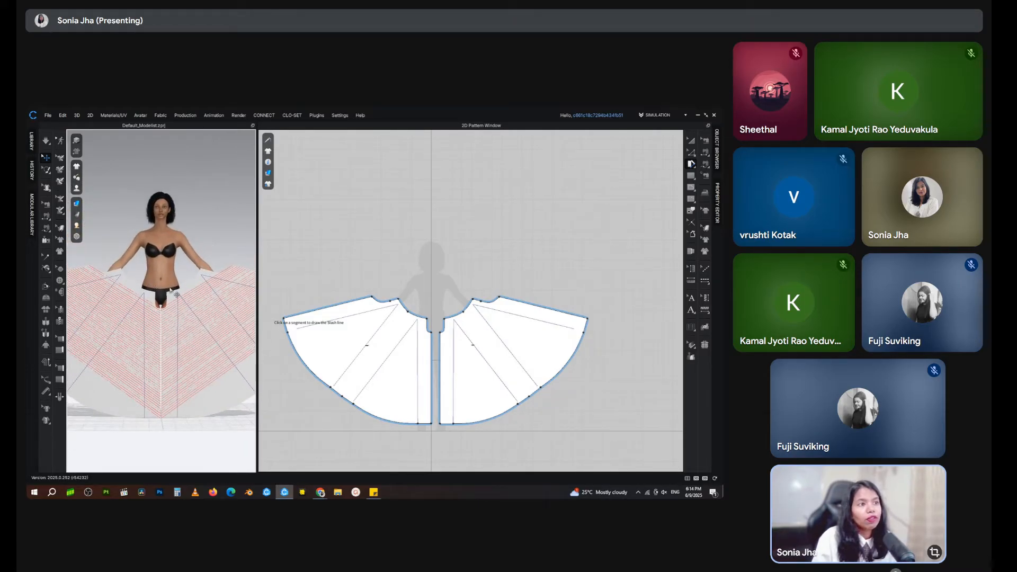
Step: Draw a thin rectangular waistband pattern piece, about 12.9 by 2.3, in the gap just above the skirt's waist curves
scroll(173, 292, "up", 5)
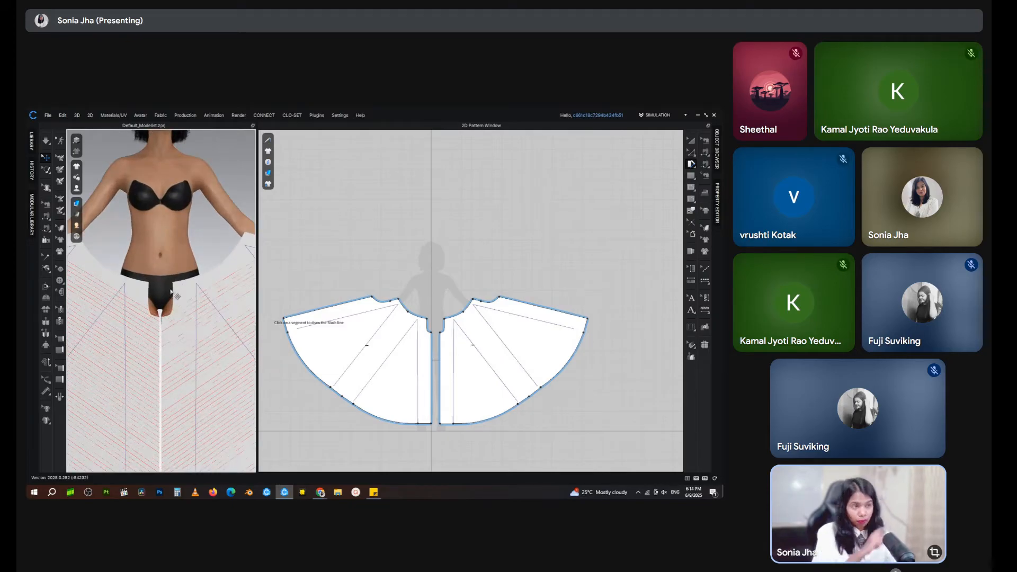
scroll(443, 306, "up", 5)
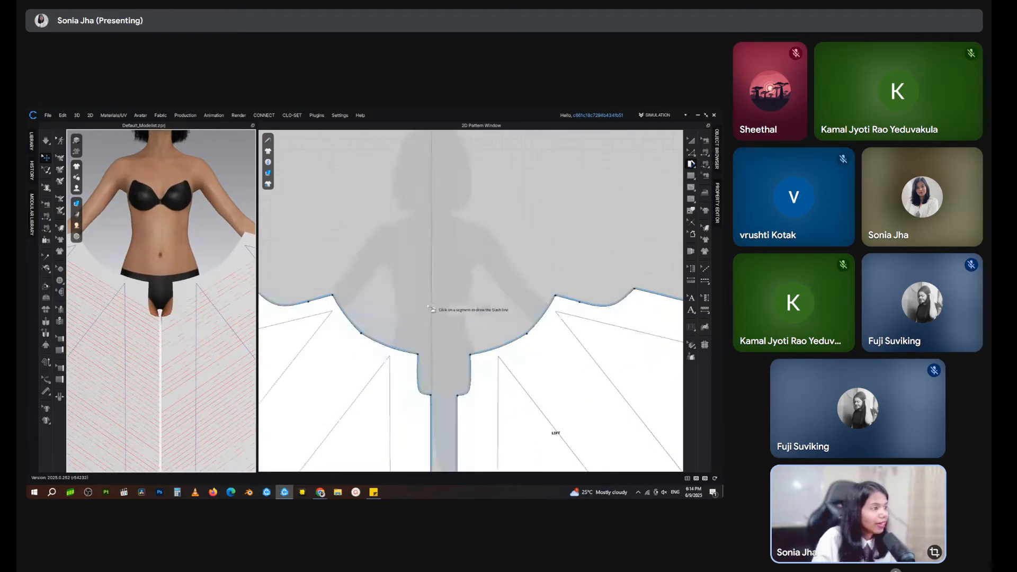
middle_click_drag(405, 284, 402, 265)
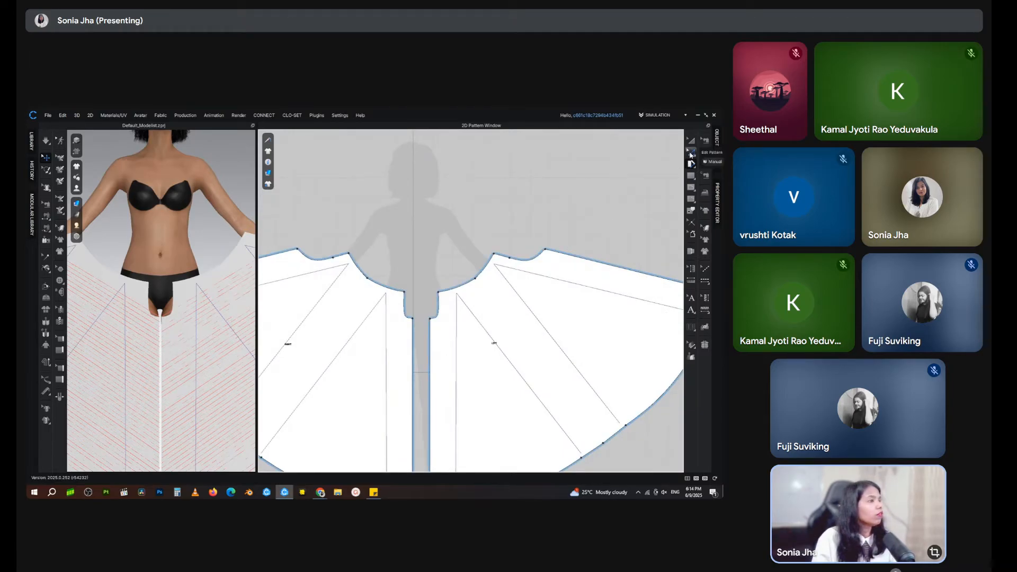
left_click(691, 179)
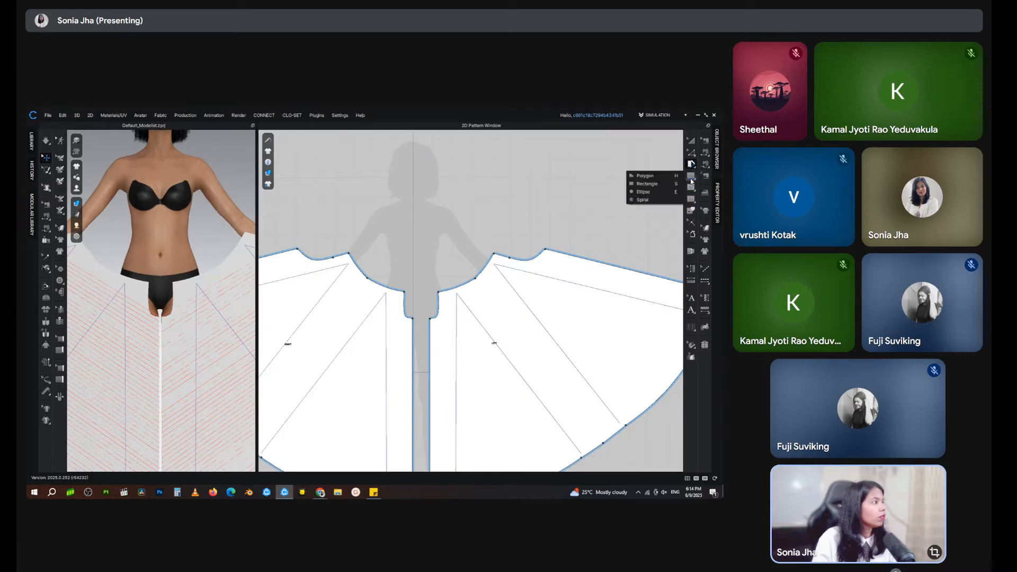
left_click(646, 184)
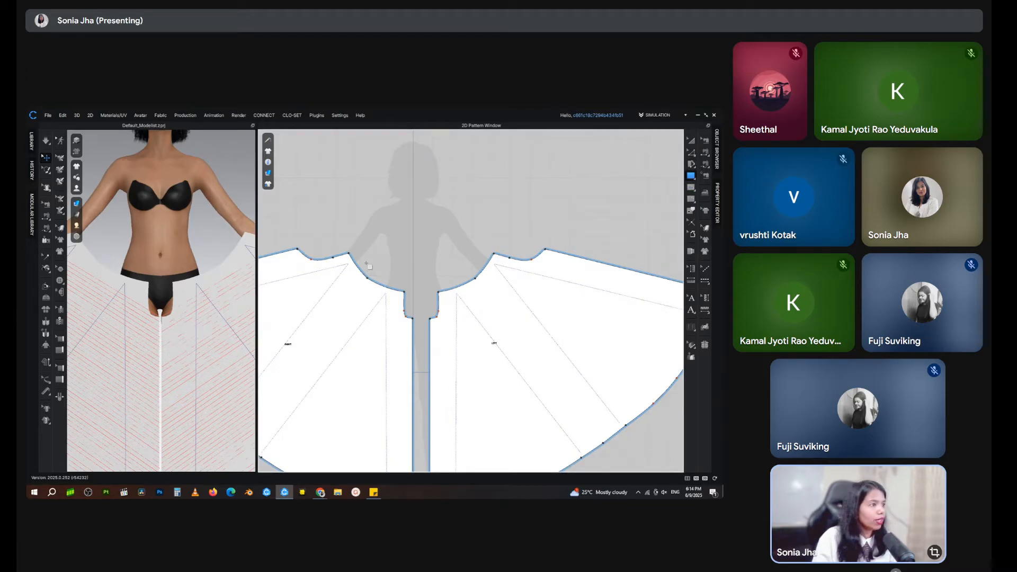
left_click_drag(381, 271, 444, 282)
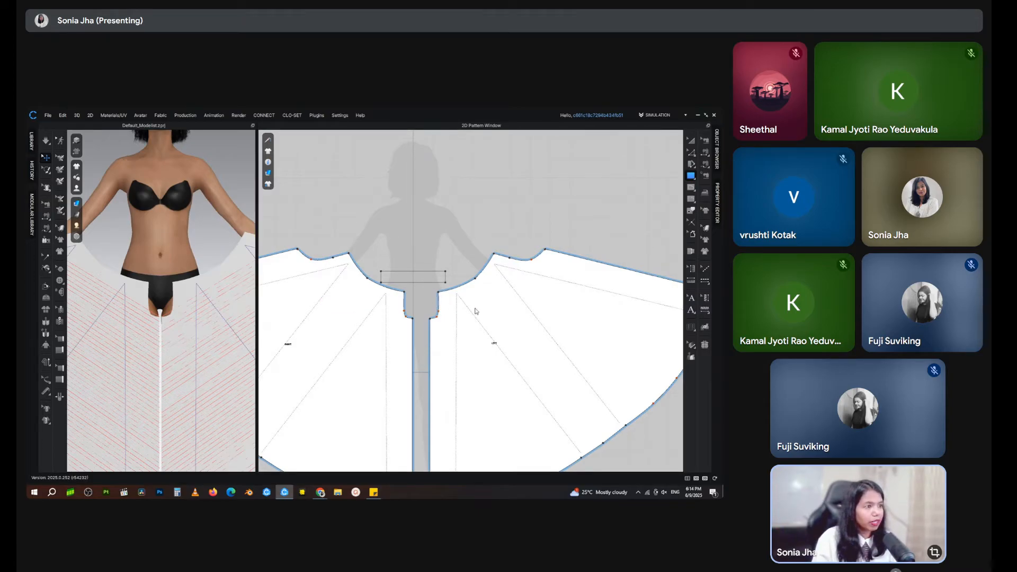
Step: Move the waistband rectangle up and over so its right edge sits on the avatar's vertical centre line
left_click(690, 142)
left_click(427, 278)
scroll(430, 281, "up", 4)
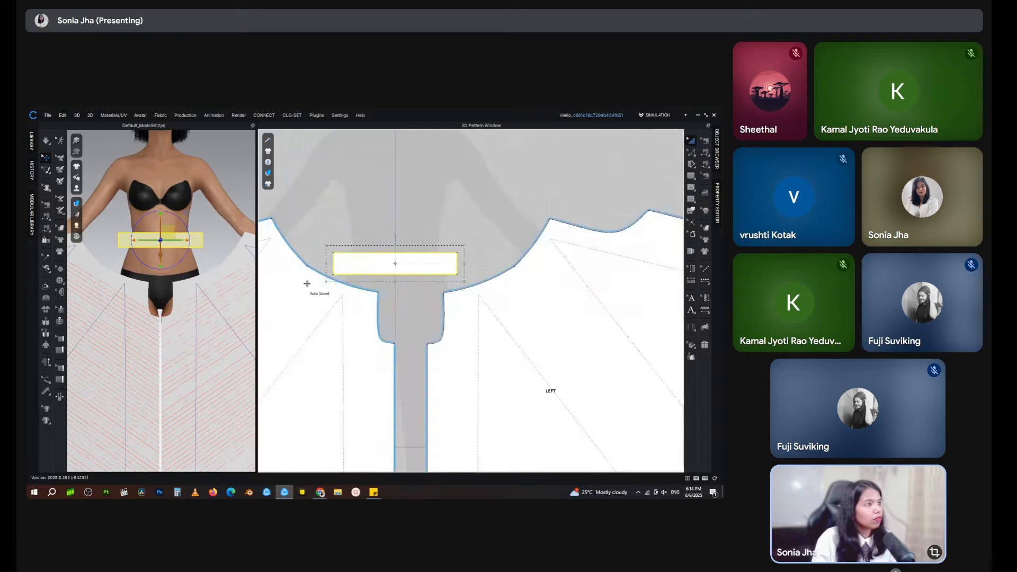
scroll(374, 302, "down", 5)
middle_click_drag(388, 293, 432, 308)
left_click_drag(417, 300, 391, 267)
Step: Unfold the waistband rectangle across its right edge to make a full-width band
left_click(444, 270)
key("z")
left_click(426, 272)
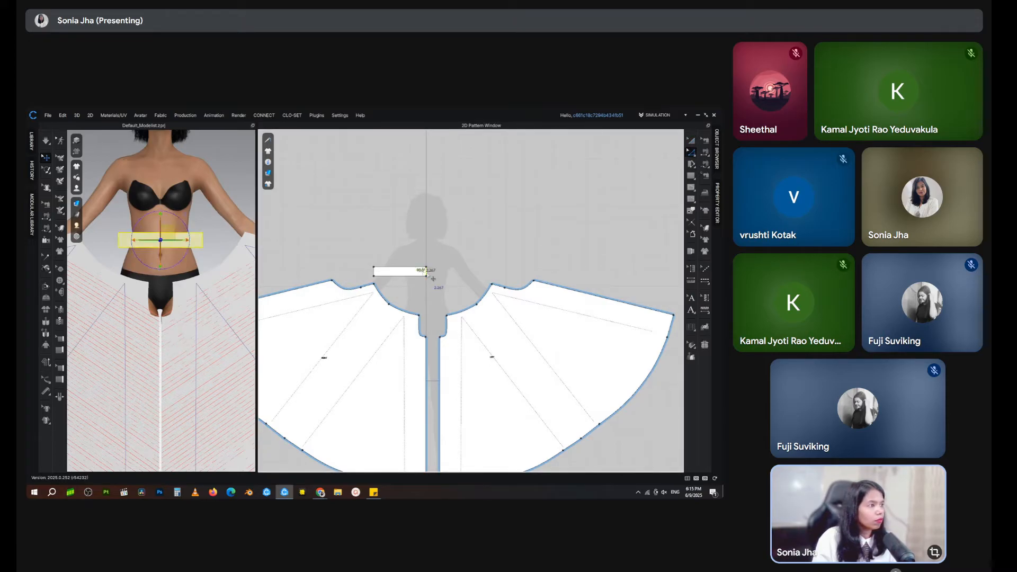
right_click(426, 272)
left_click(451, 381)
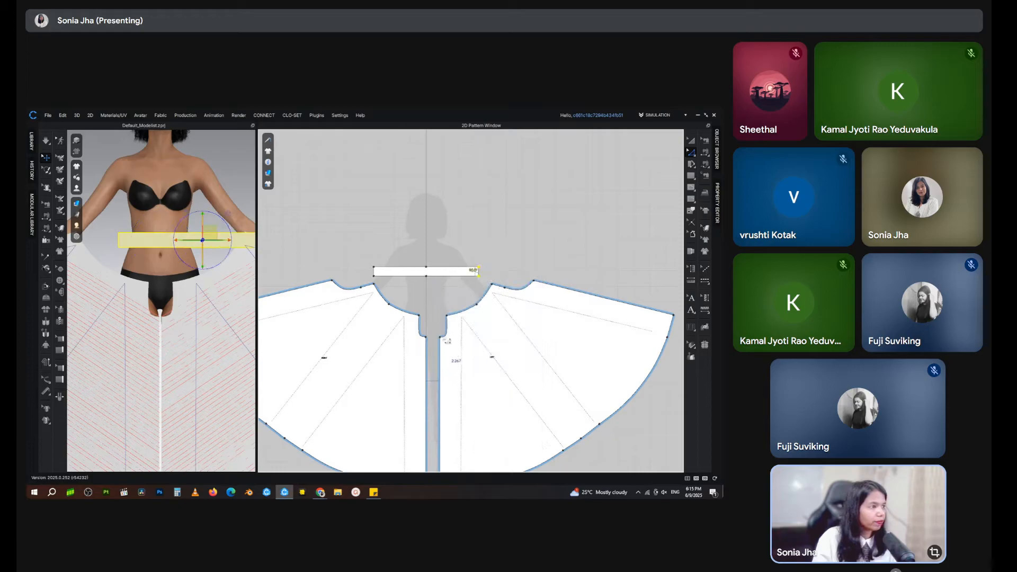
Step: Sew the left half of the waistband's lower edge to both waist curve segments of the RIGHT skirt piece with M:N Segment Sewing
scroll(374, 326, "up", 3)
scroll(423, 249, "down", 2)
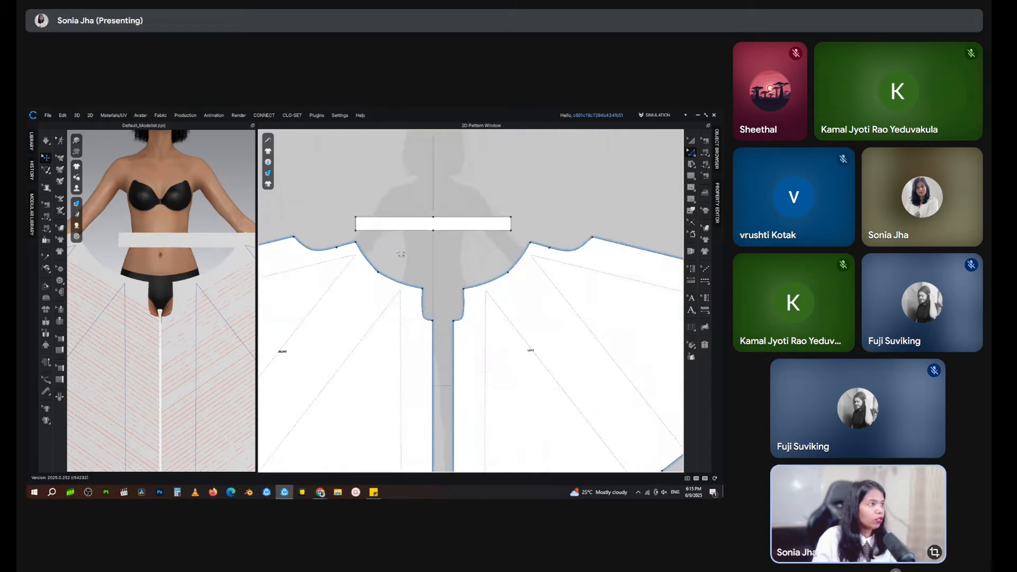
scroll(418, 239, "up", 3)
scroll(417, 269, "down", 1)
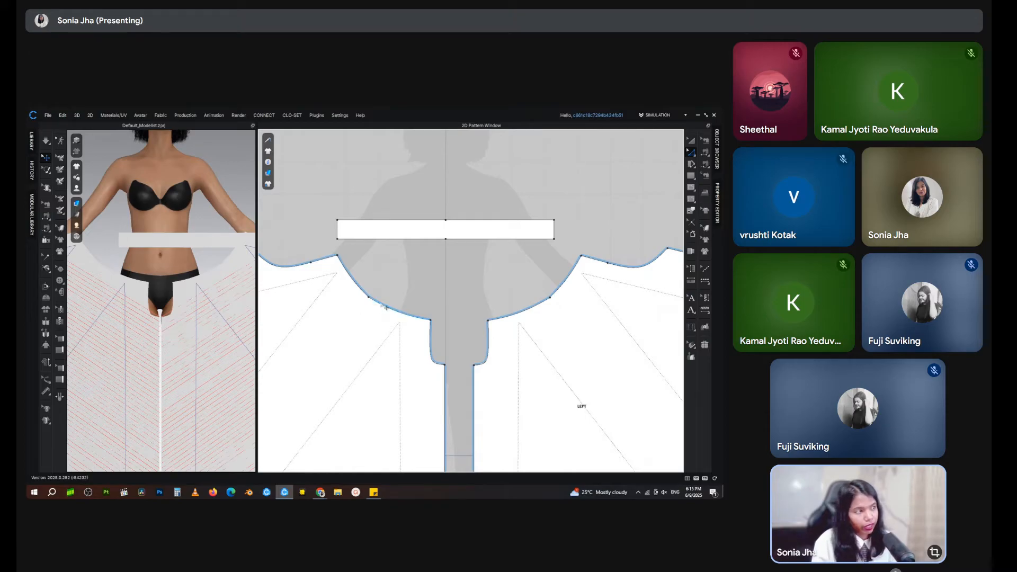
left_click(705, 152)
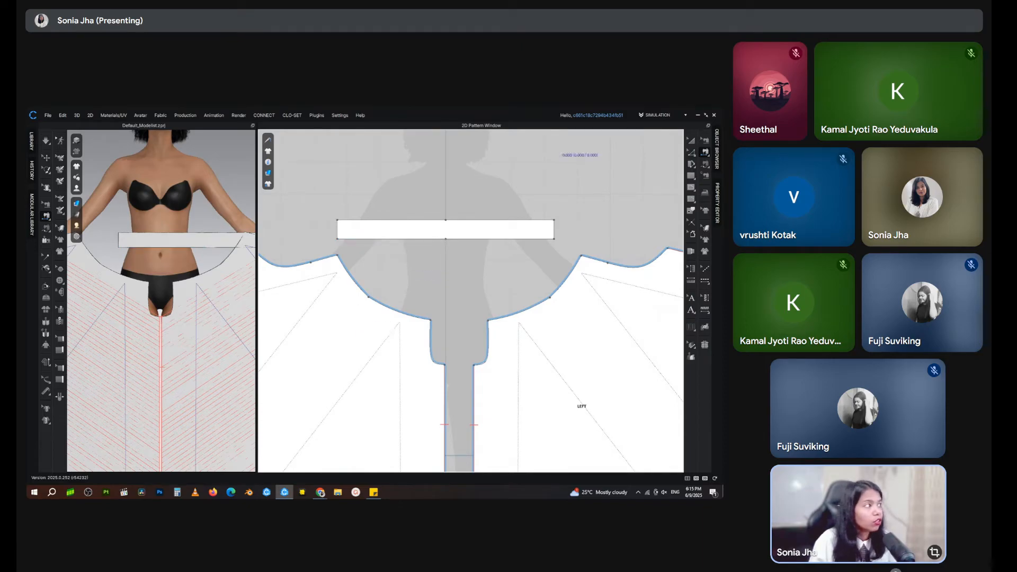
left_click(705, 153)
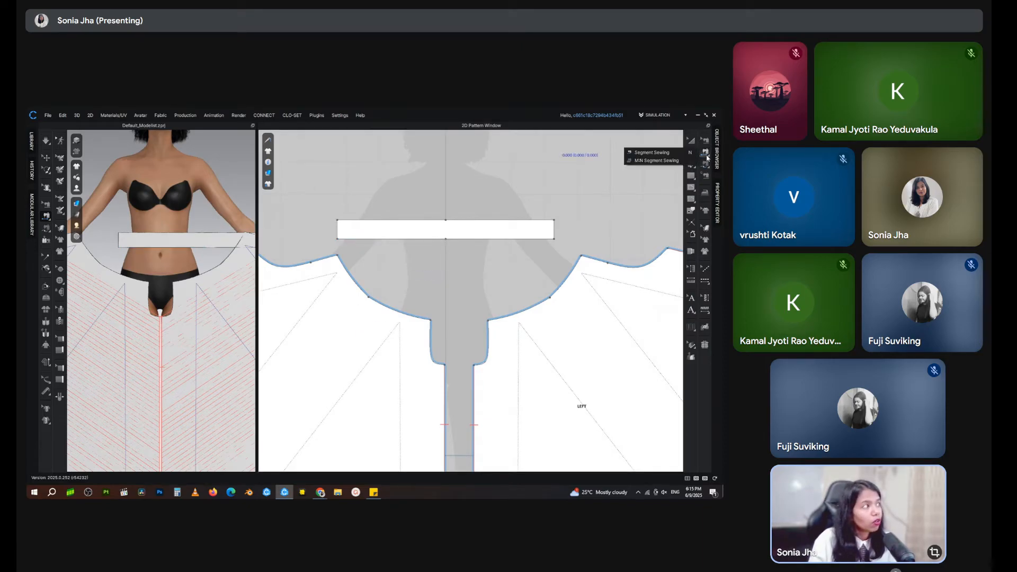
left_click(659, 161)
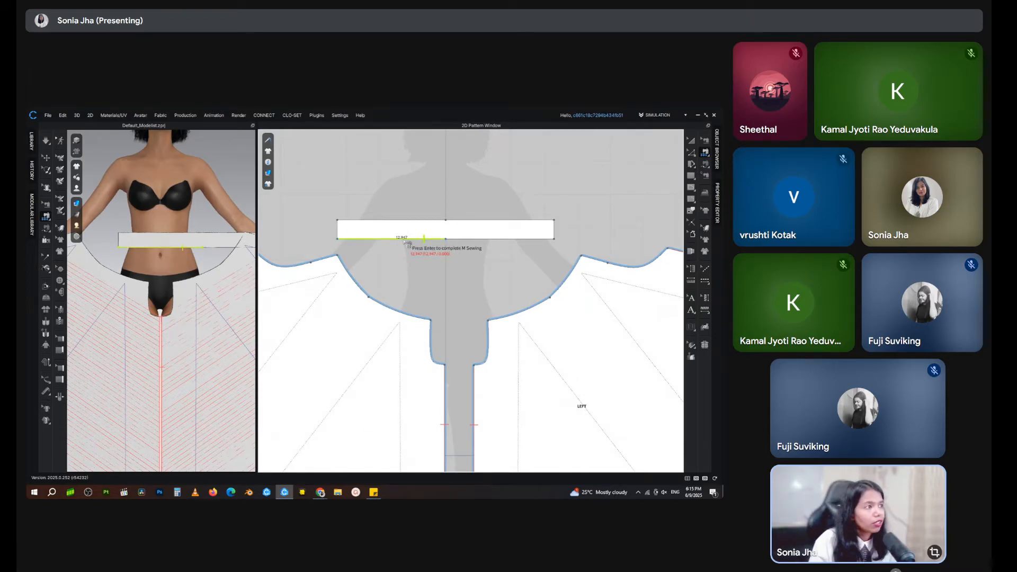
key("Return")
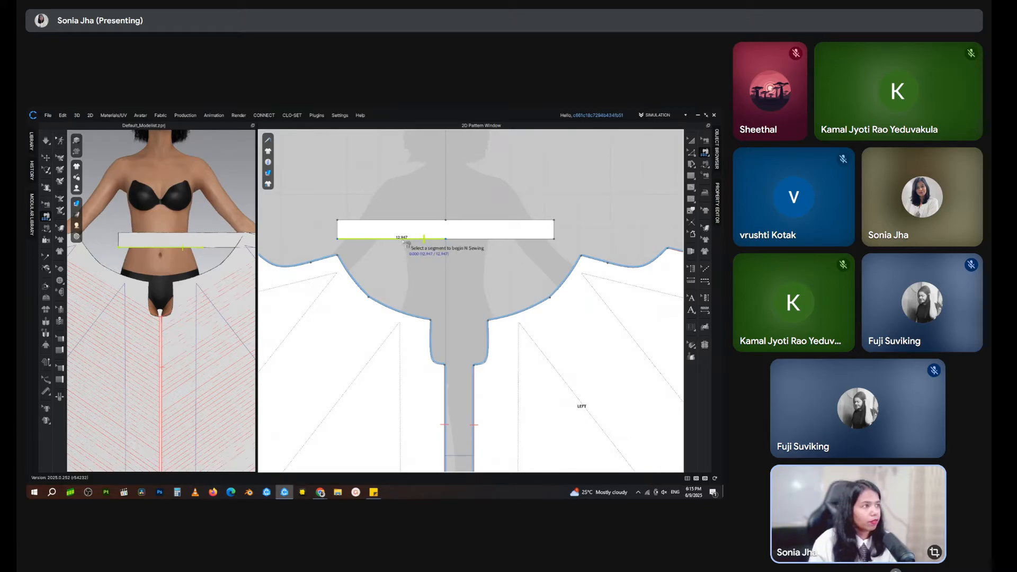
left_click(405, 240)
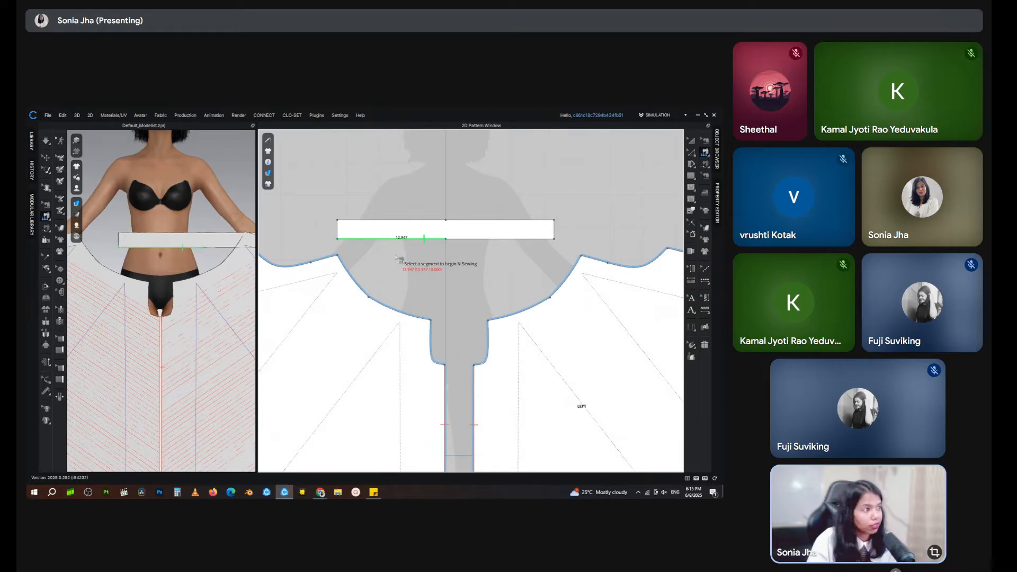
left_click(360, 286)
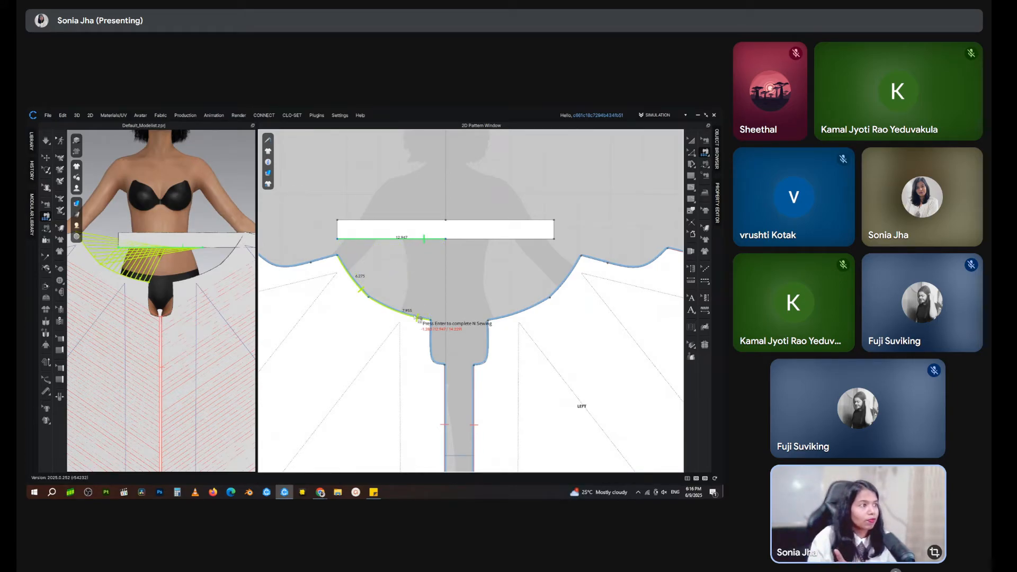
middle_click_drag(557, 228, 505, 264)
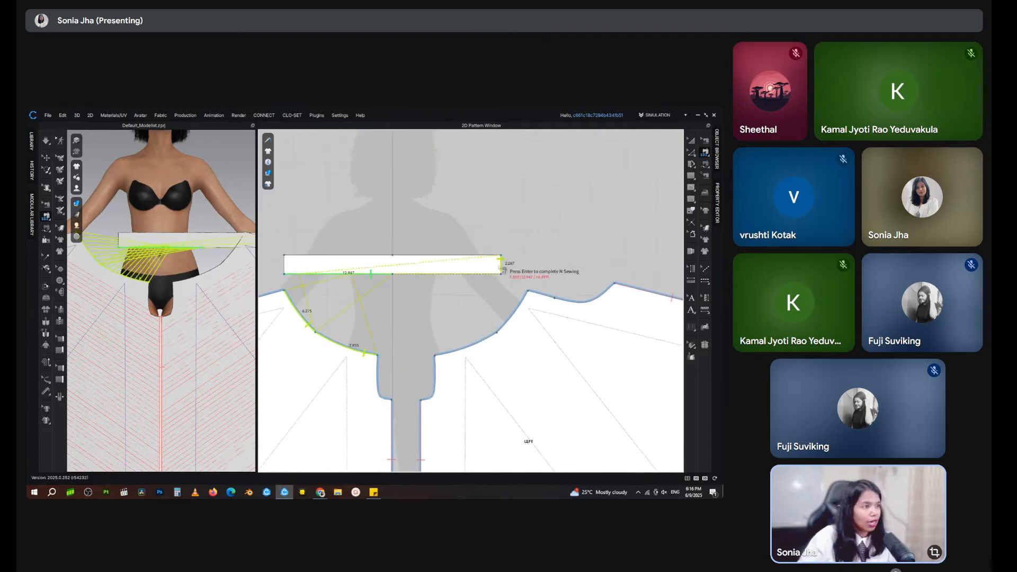
key("Return")
middle_click_drag(427, 300, 508, 268)
scroll(427, 277, "up", 3)
scroll(471, 293, "down", 3)
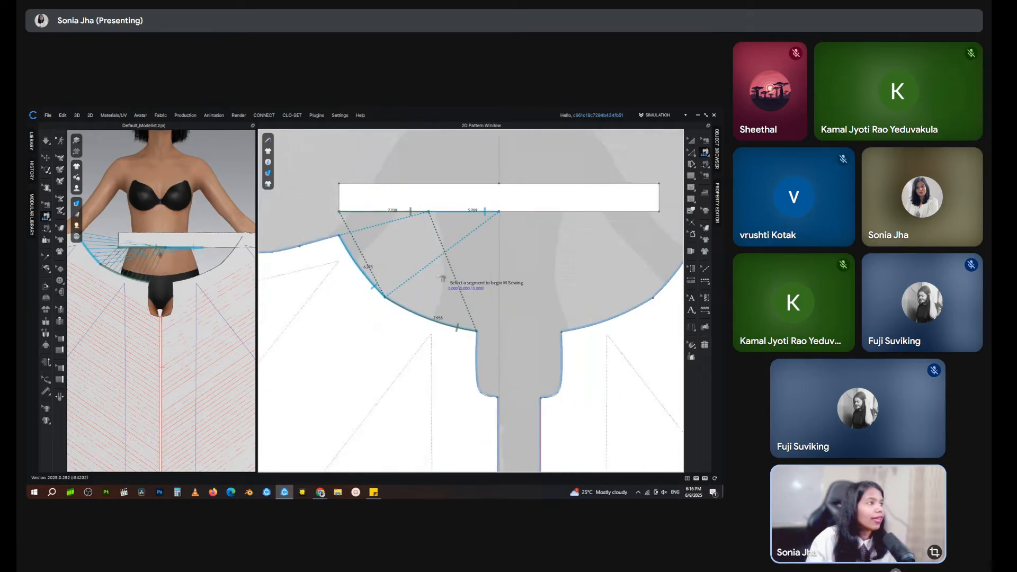
Step: Swap the two seam sections on the waistband's left half so the shorter waist segment meets the outer end and the longer one the centre
left_click(705, 140)
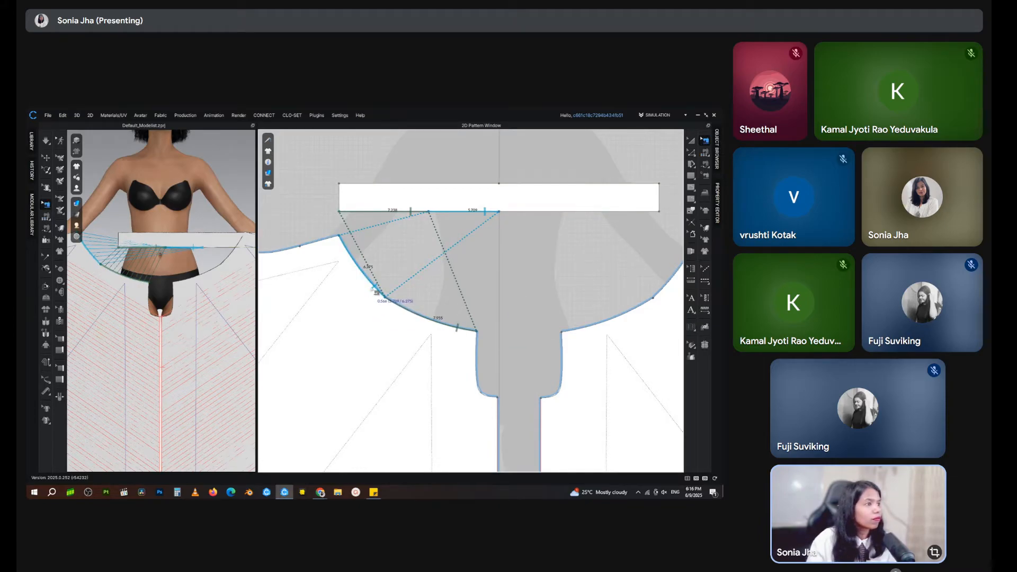
left_click(442, 214)
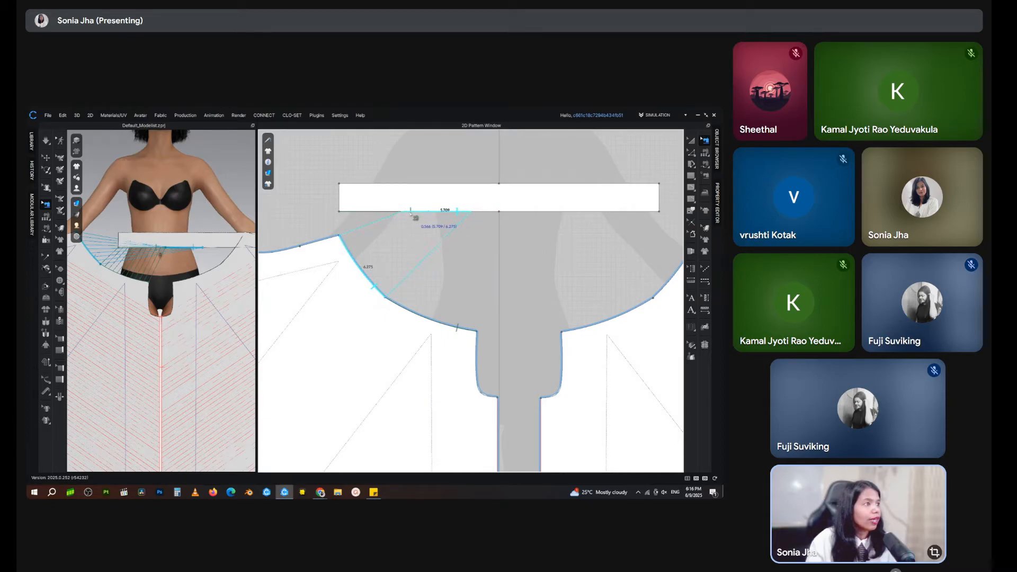
left_click(443, 212)
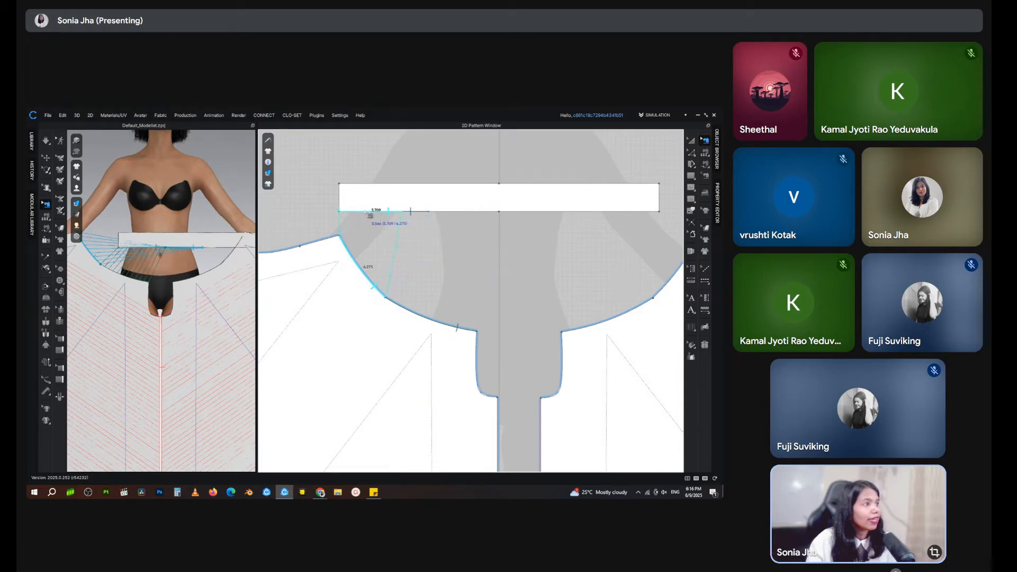
left_click(427, 318)
left_click_drag(410, 213, 413, 214)
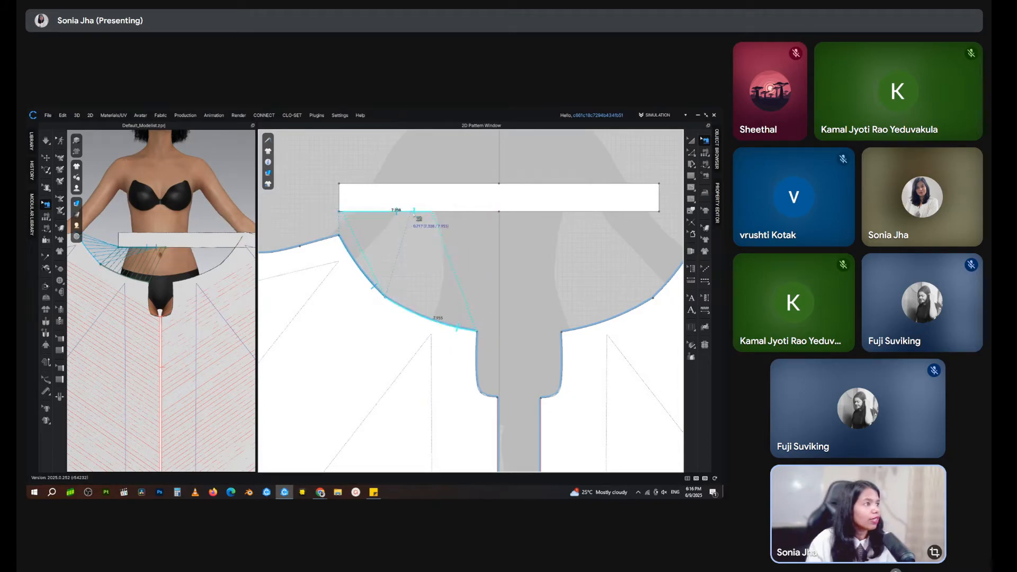
left_click(473, 218)
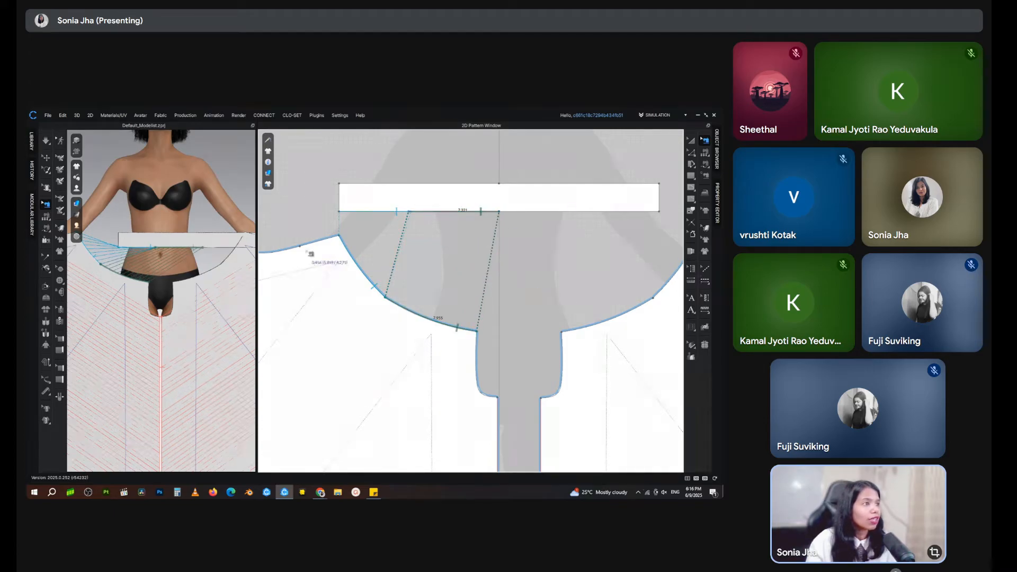
Step: Sew the waistband's right half to the LEFT skirt piece with M:N Segment Sewing, picking the waist curve's centre segment first and the outer one second
right_click_drag(127, 274, 203, 289)
scroll(204, 289, "up", 2)
middle_click_drag(184, 290, 85, 267)
scroll(132, 283, "down", 2)
middle_click_drag(492, 297, 431, 274)
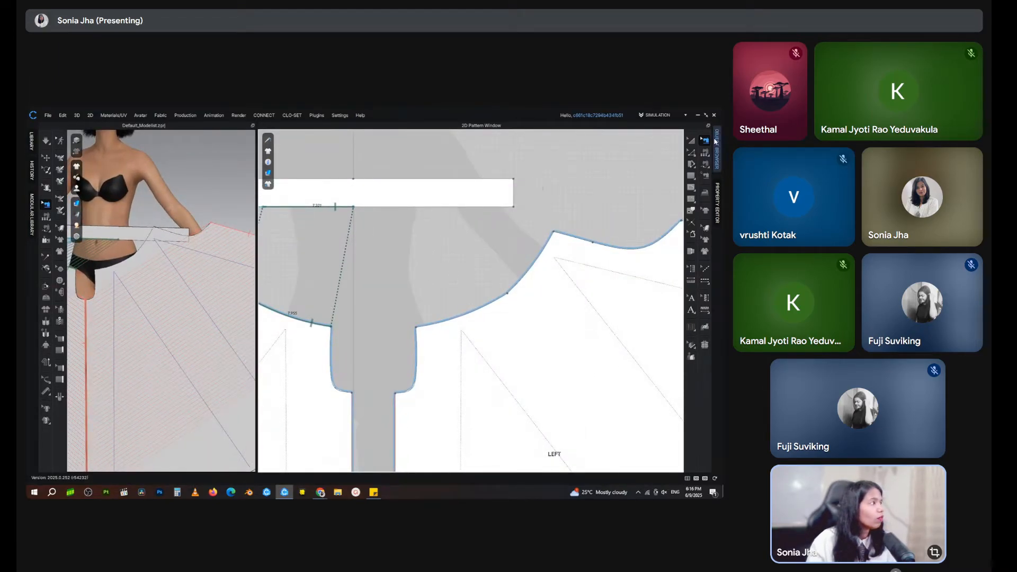
left_click(704, 152)
left_click(667, 162)
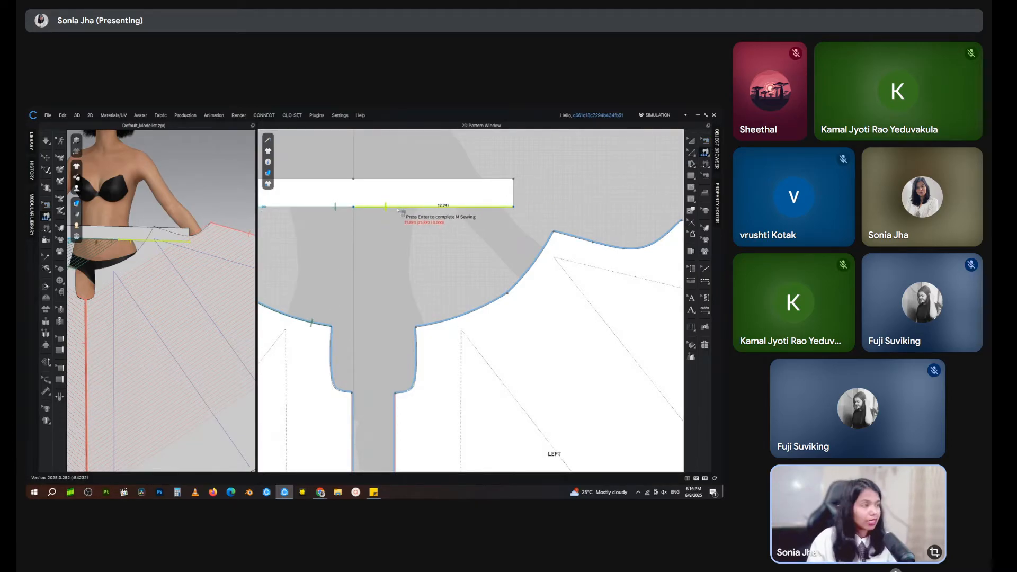
key("Return")
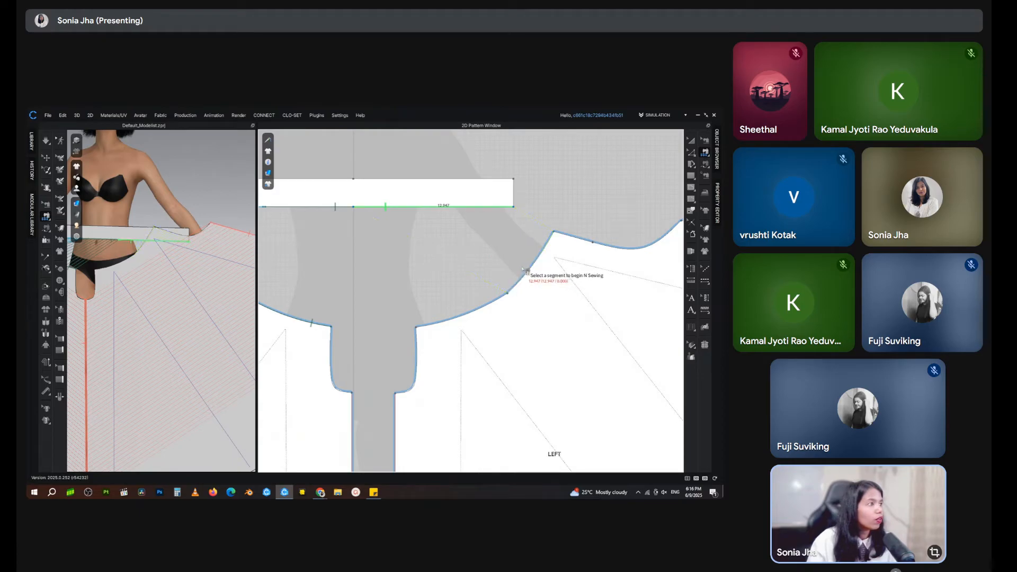
left_click(527, 272)
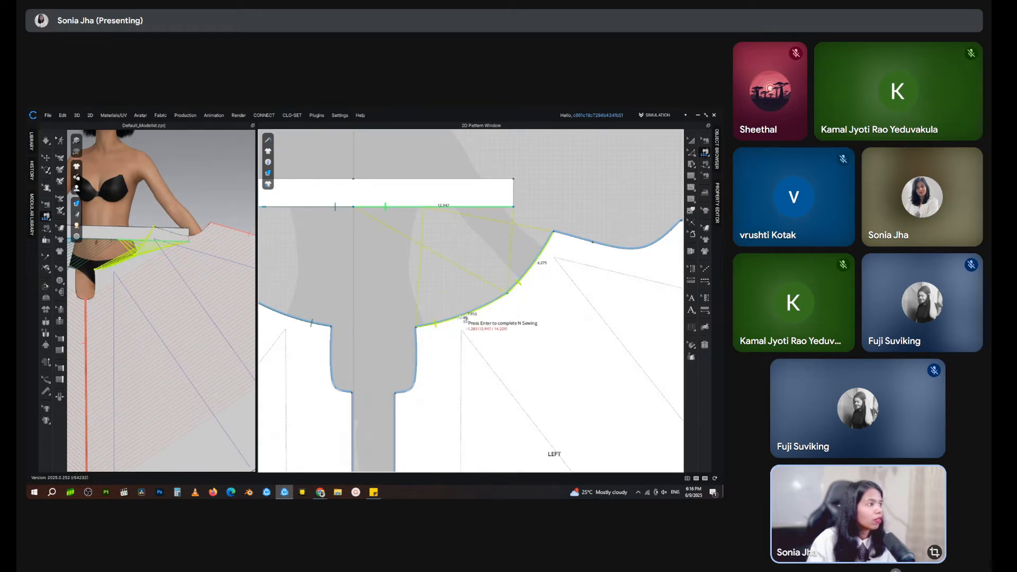
key("ctrl+z")
left_click(436, 324)
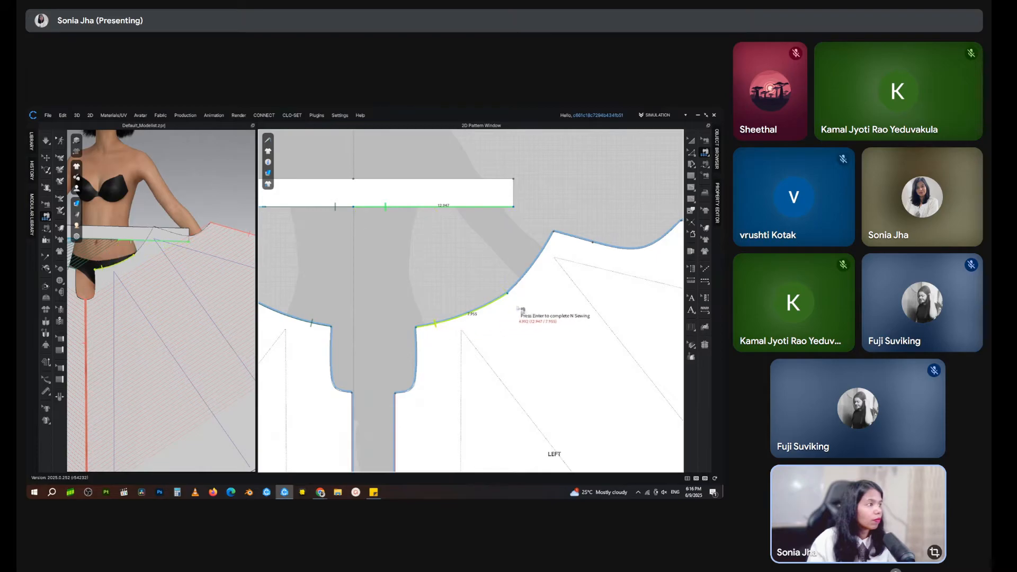
left_click(532, 279)
key("Return")
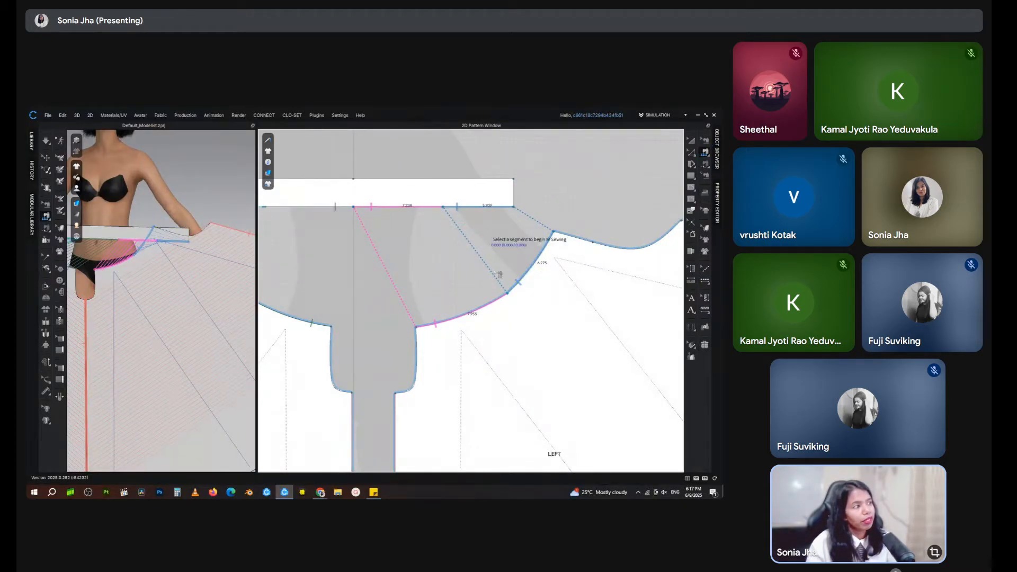
scroll(119, 357, "down", 5)
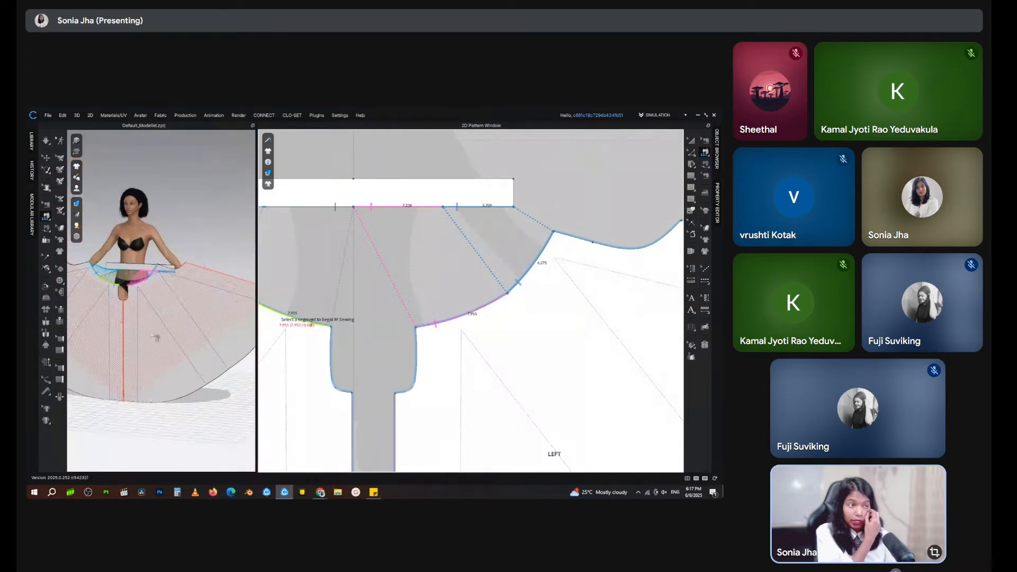
Step: Widen the 3D window over the 2D pattern area and view the avatar's skirt seams from the front
middle_click_drag(232, 387, 226, 346)
mouse_move(226, 346)
right_mouse_down()
mouse_move(100, 336)
mouse_move(222, 334)
right_mouse_up()
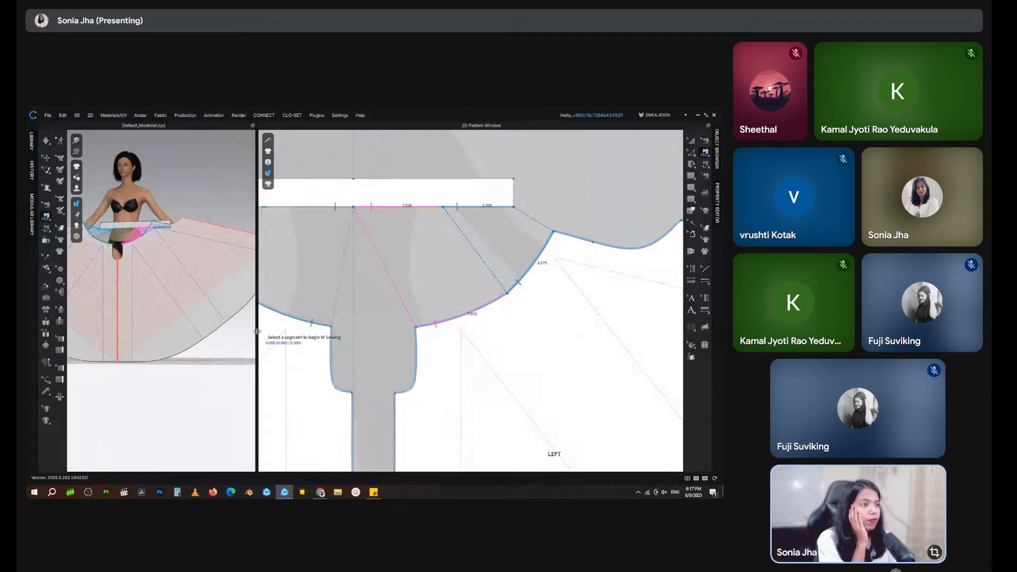
left_click_drag(257, 332, 594, 332)
right_click_drag(392, 363, 422, 366)
middle_click_drag(418, 354, 480, 329)
scroll(378, 371, "up", 4)
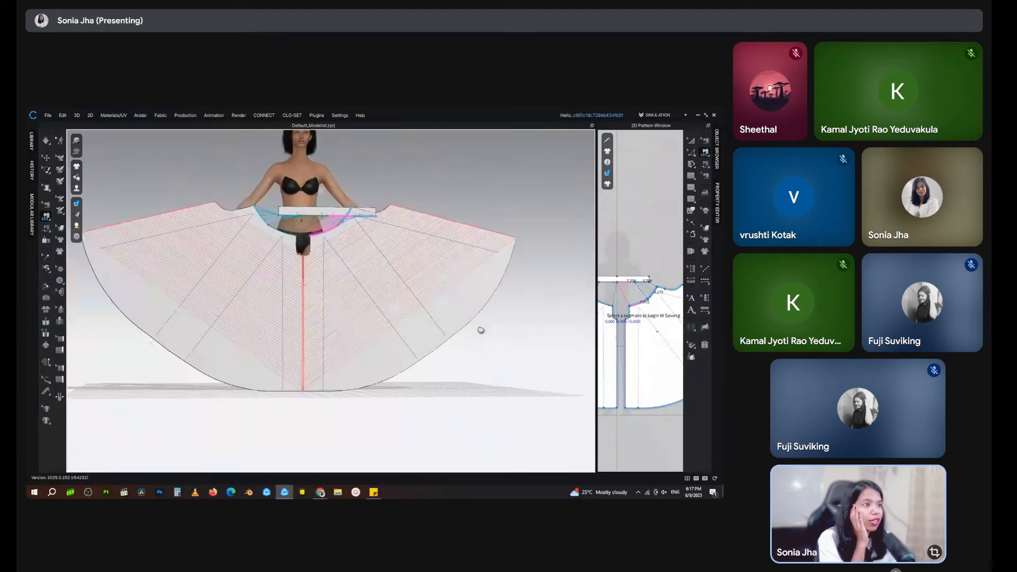
right_click_drag(481, 330, 461, 352)
Step: Move the LEFT and RIGHT skirt panels outward in 3D, clear of both sides of the avatar's legs
left_click(692, 141)
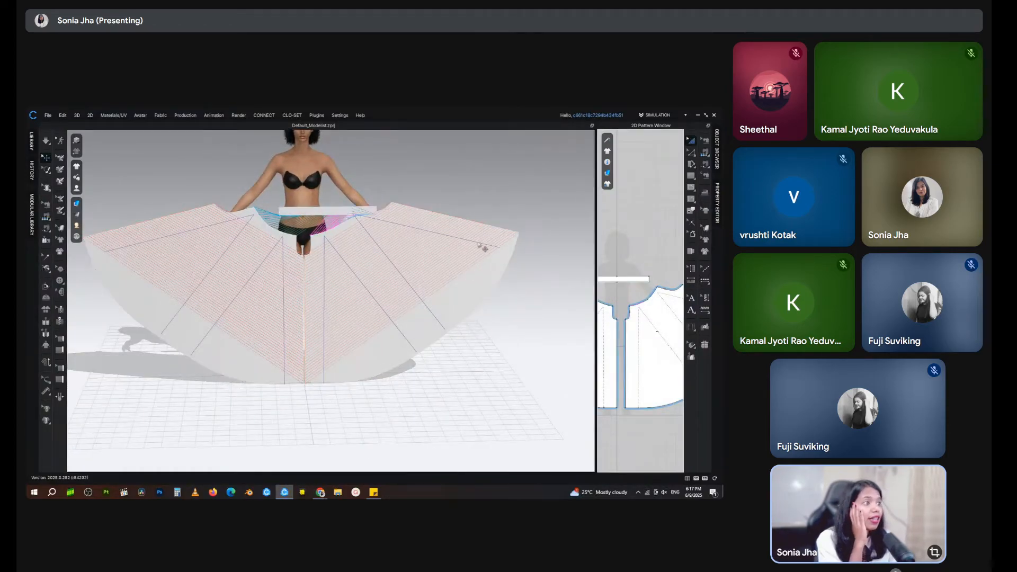
left_click(472, 324)
left_click_drag(440, 282, 553, 336)
left_click_drag(183, 314, 84, 377)
Step: Shift the waistband piece sideways in 3D so it sits roughly centred in front of the avatar's waist
left_click(296, 214)
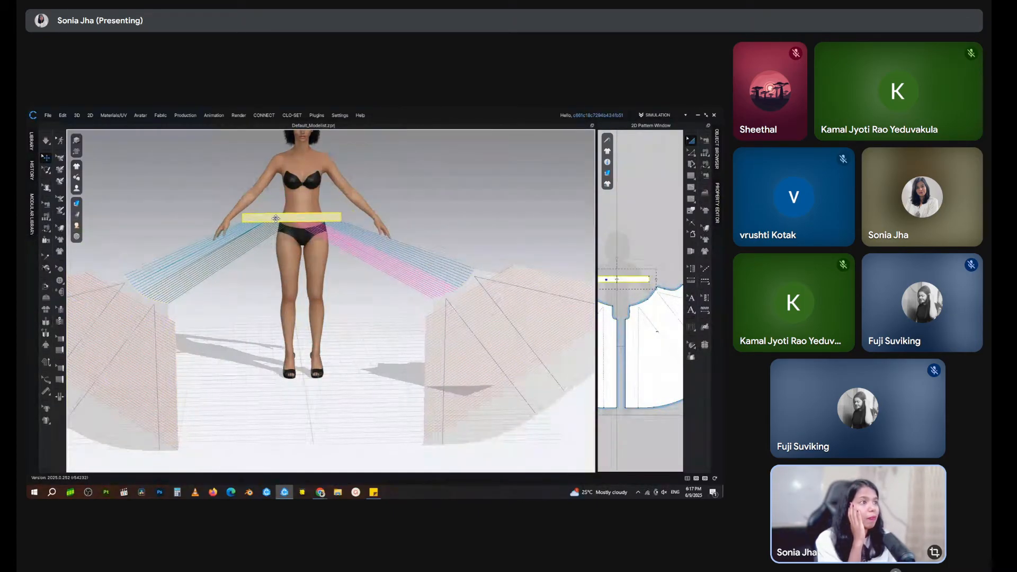
right_click_drag(289, 218, 289, 264)
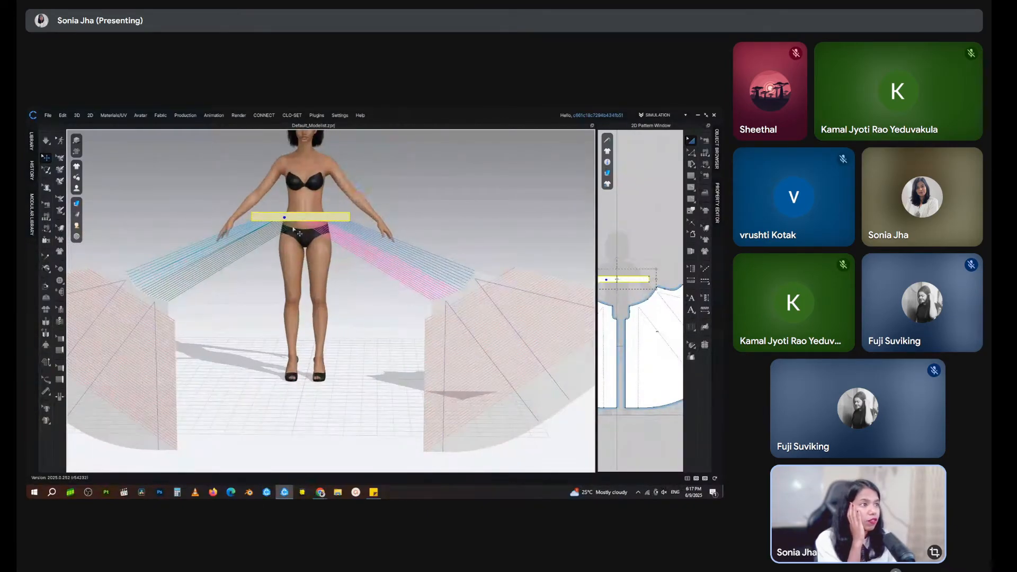
scroll(321, 218, "up", 4)
scroll(321, 218, "down", 4)
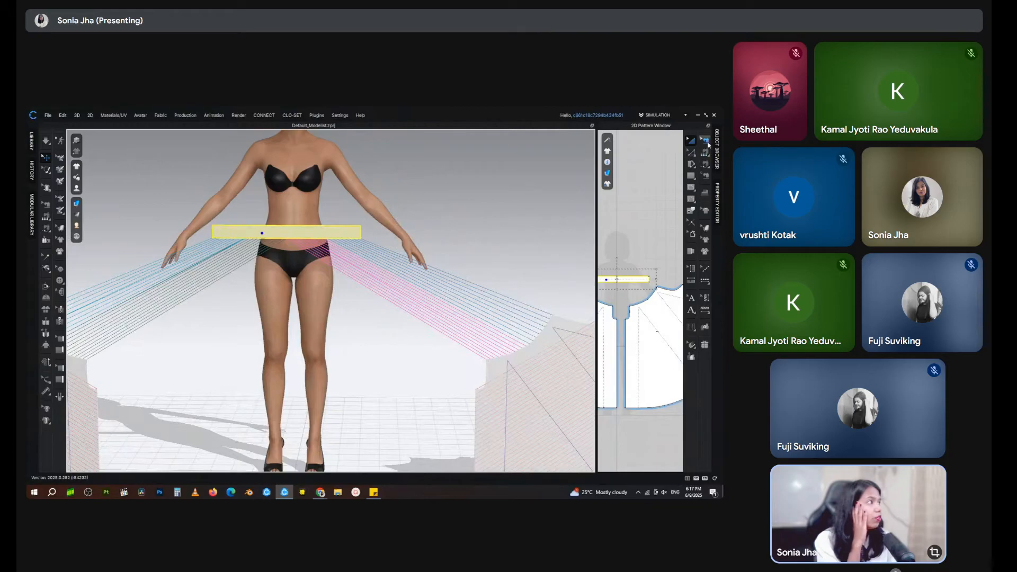
Step: Turn on Show Arrangement Points for the avatar
left_click(705, 141)
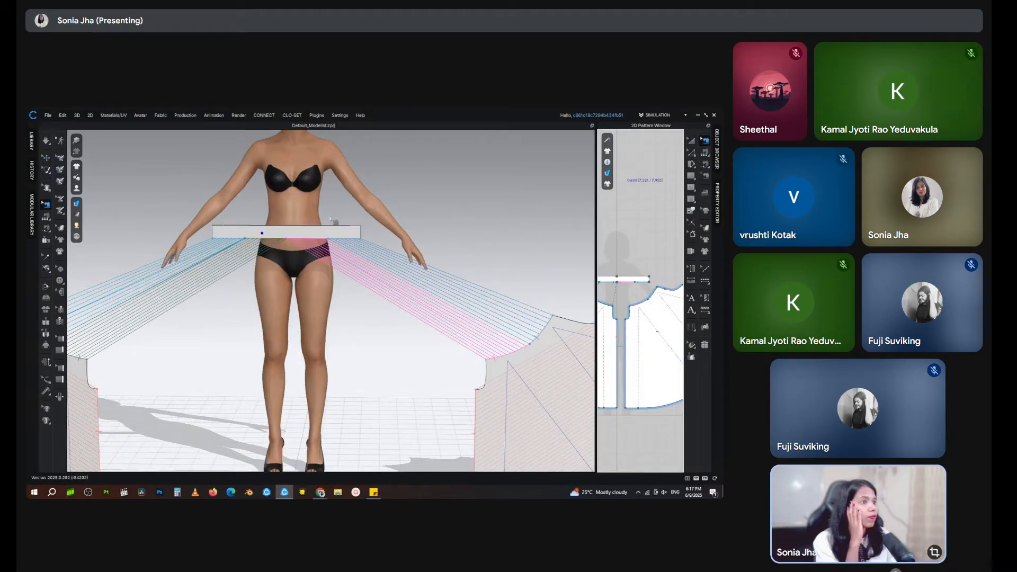
left_click(76, 188)
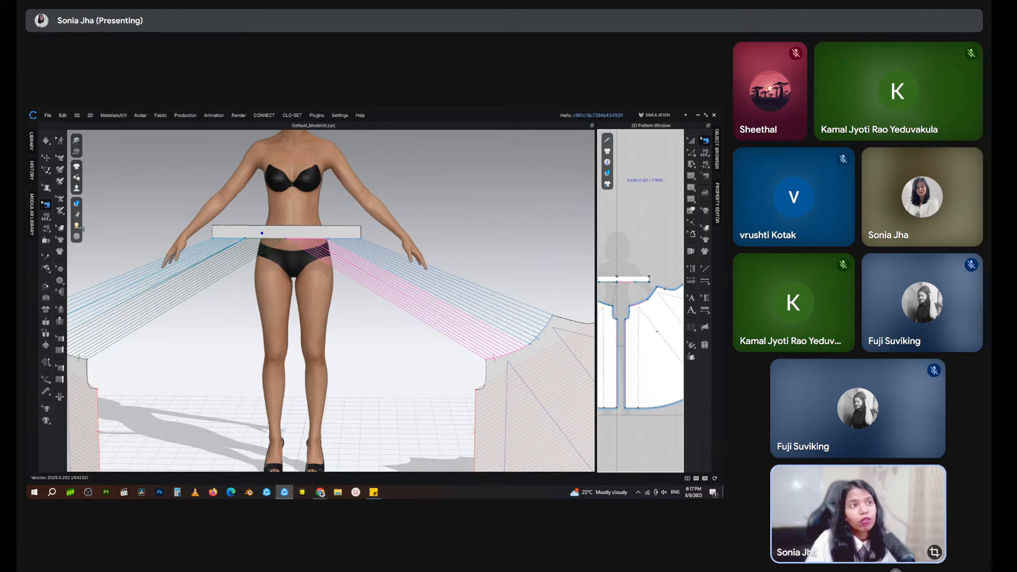
mouse_move(79, 191)
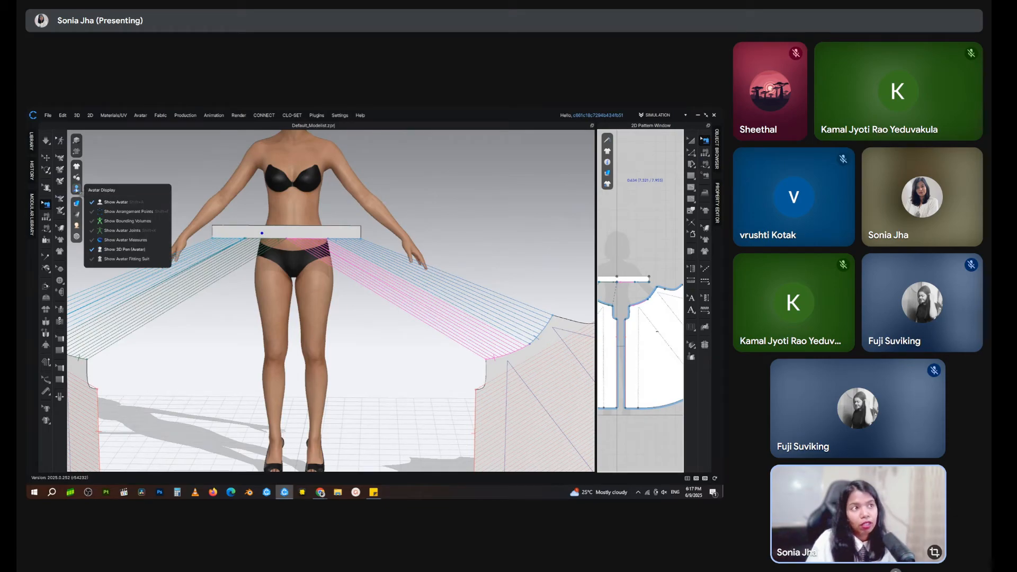
left_click(128, 211)
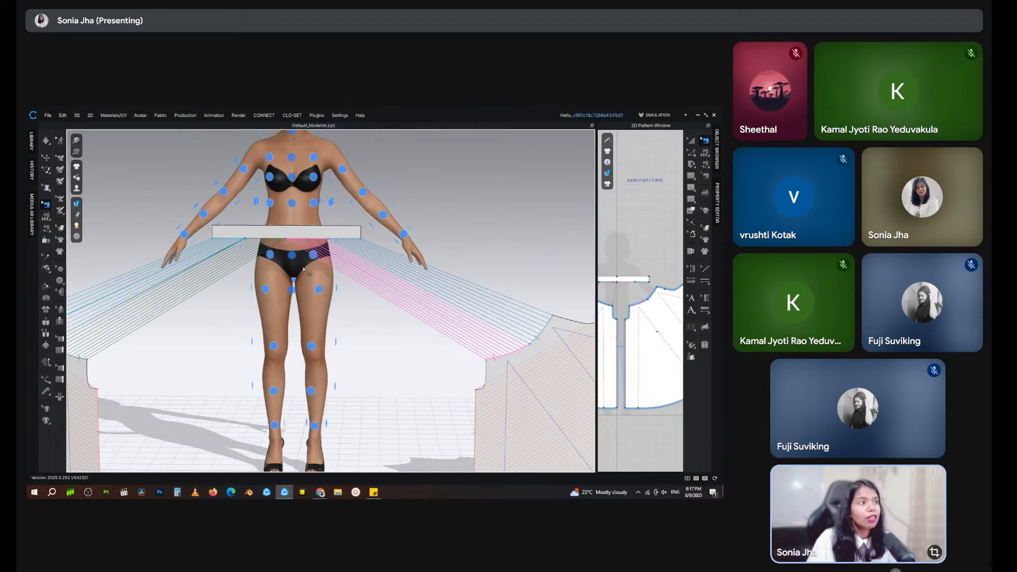
Step: Arrange the waistband around the avatar's waist using the front centre waist arrangement point
left_click(690, 141)
left_click_drag(309, 232, 306, 311)
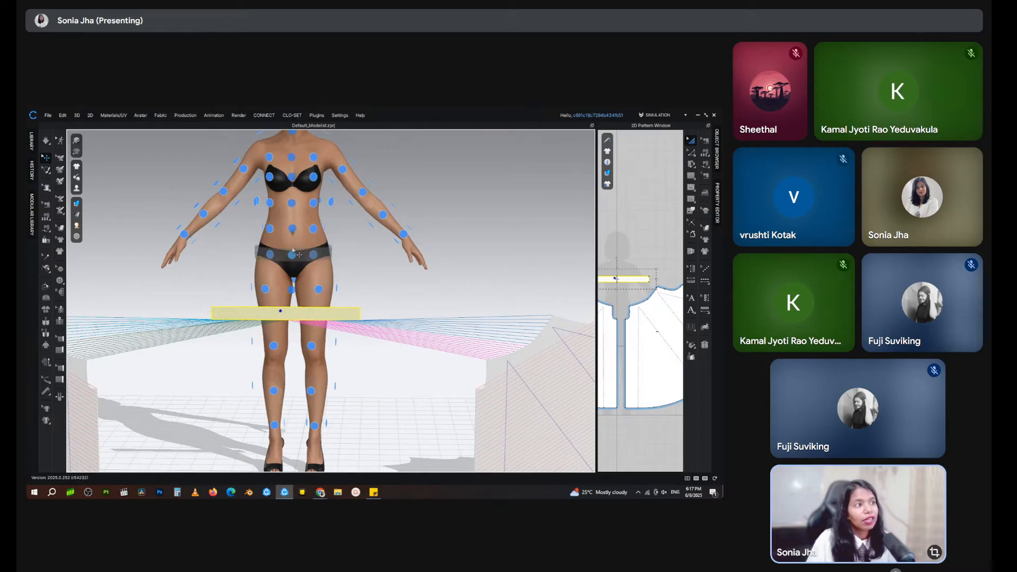
left_click(292, 229)
right_click_drag(432, 247, 450, 233)
scroll(365, 260, "down", 3)
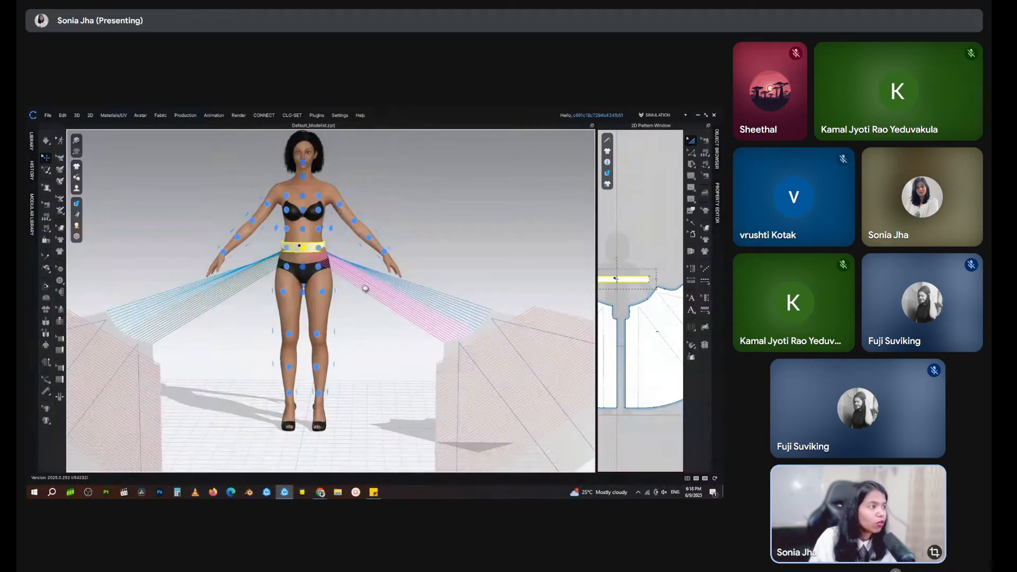
Step: Try to arrange the LEFT skirt panel on the front of the avatar's left leg at knee height, and undo it
middle_click_drag(561, 431, 561, 395)
middle_click_drag(525, 359, 518, 339)
left_click(466, 280)
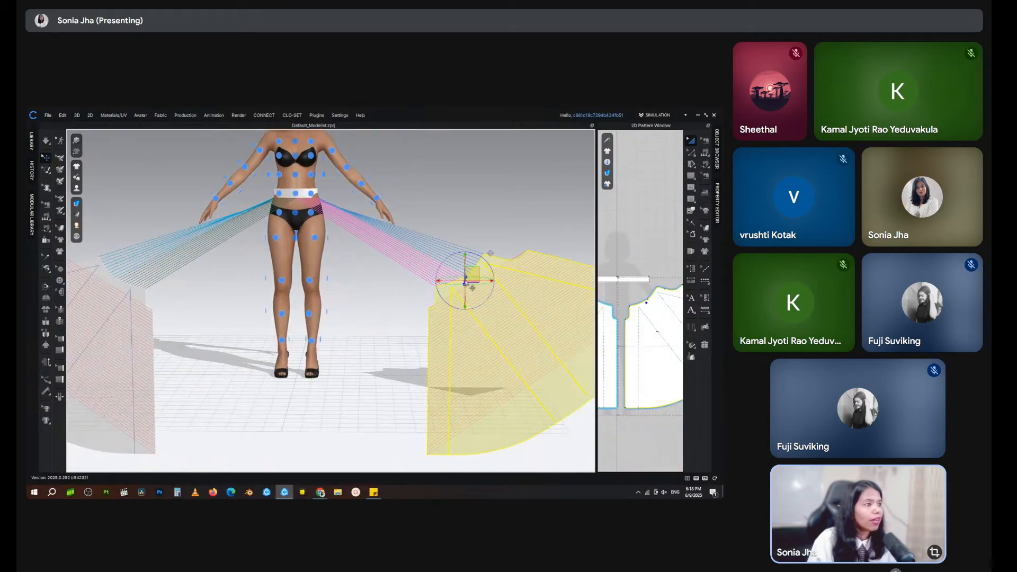
left_click(310, 282)
right_click_drag(445, 350, 424, 328)
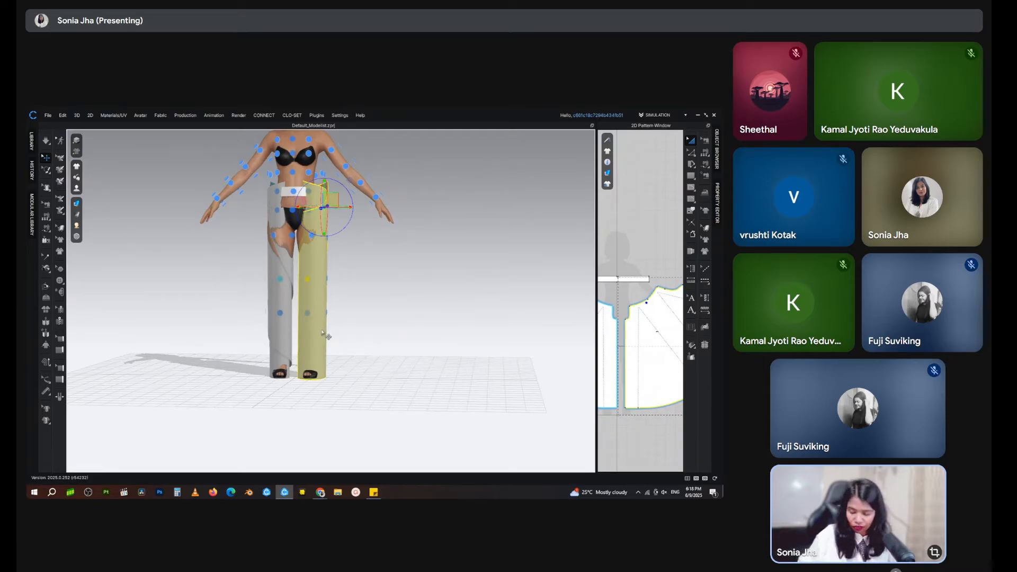
key("ctrl+z")
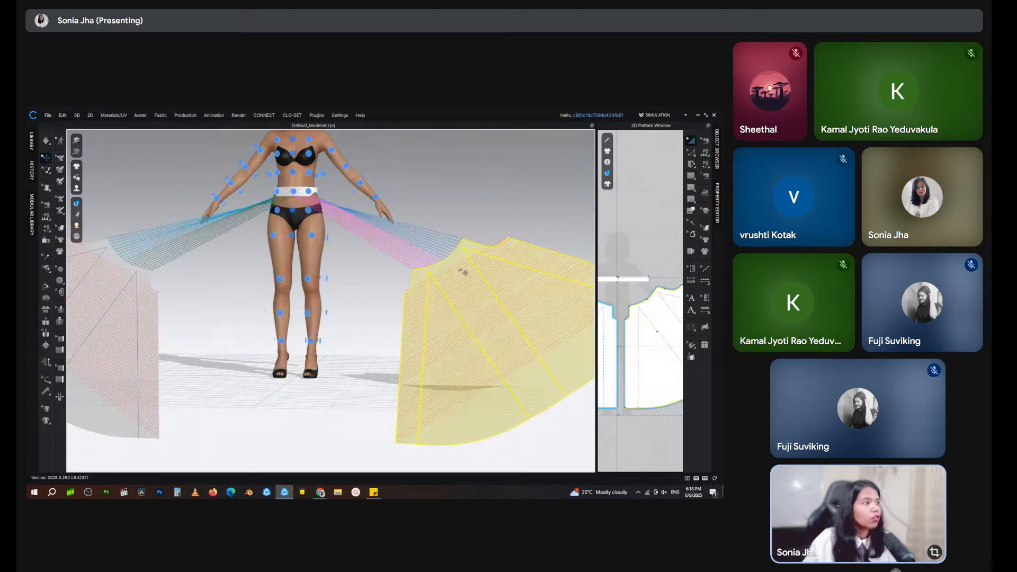
Step: Move the LEFT skirt panel closer to the avatar, try to arrange it on the left upper arm, and undo that arrangement
left_click_drag(462, 266, 386, 239)
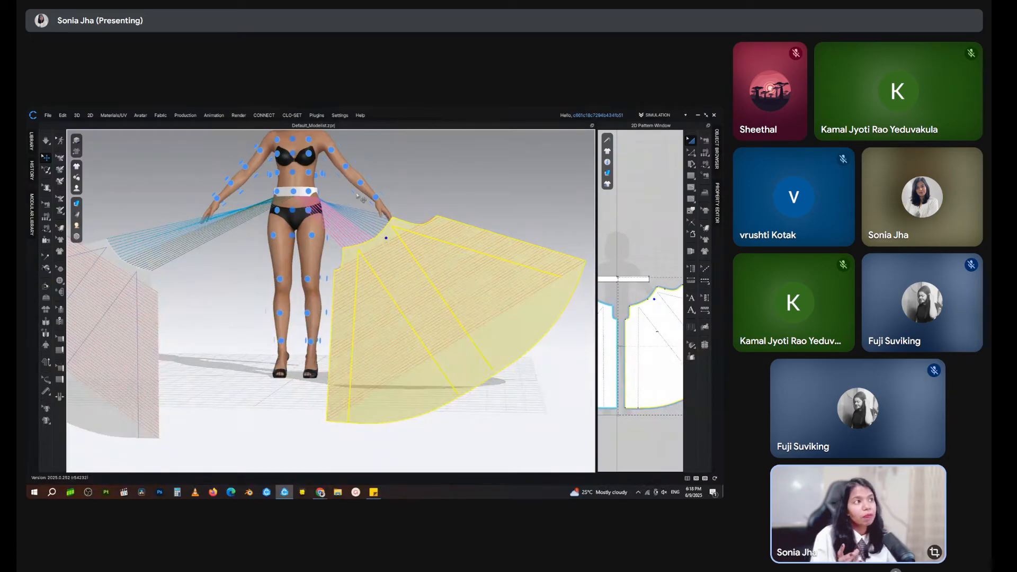
middle_click_drag(363, 199, 347, 249)
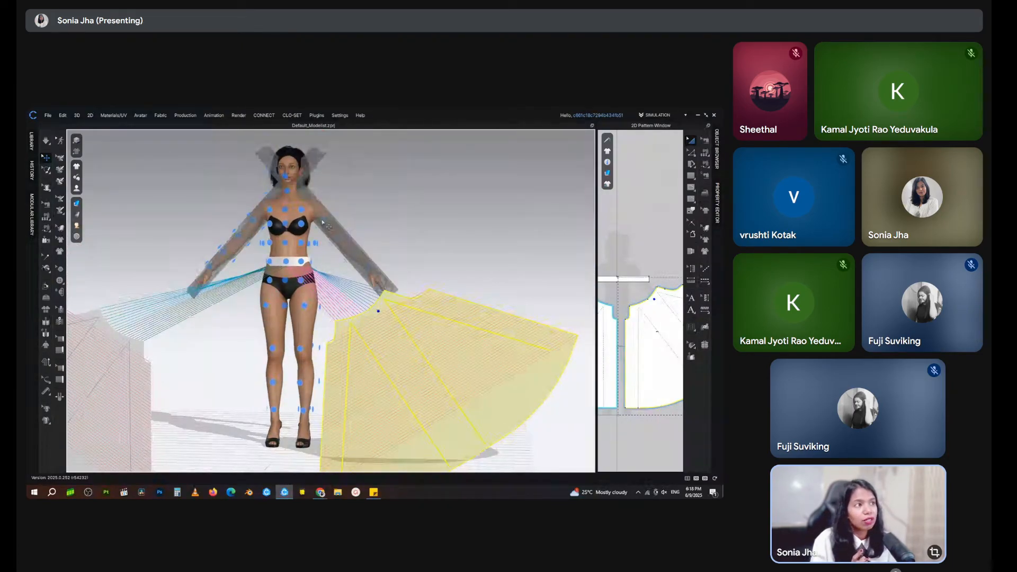
left_click(324, 225)
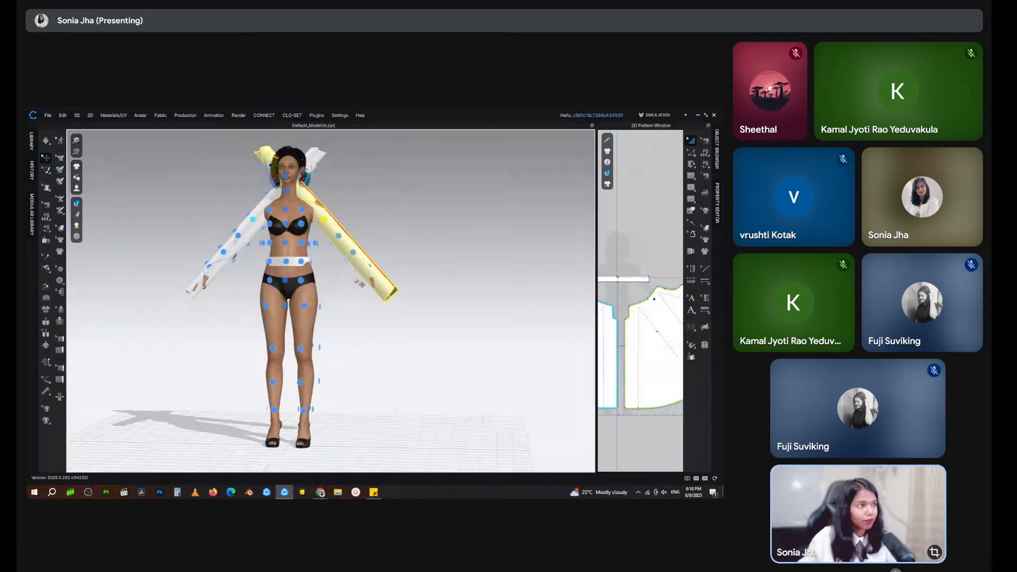
key("ctrl+z")
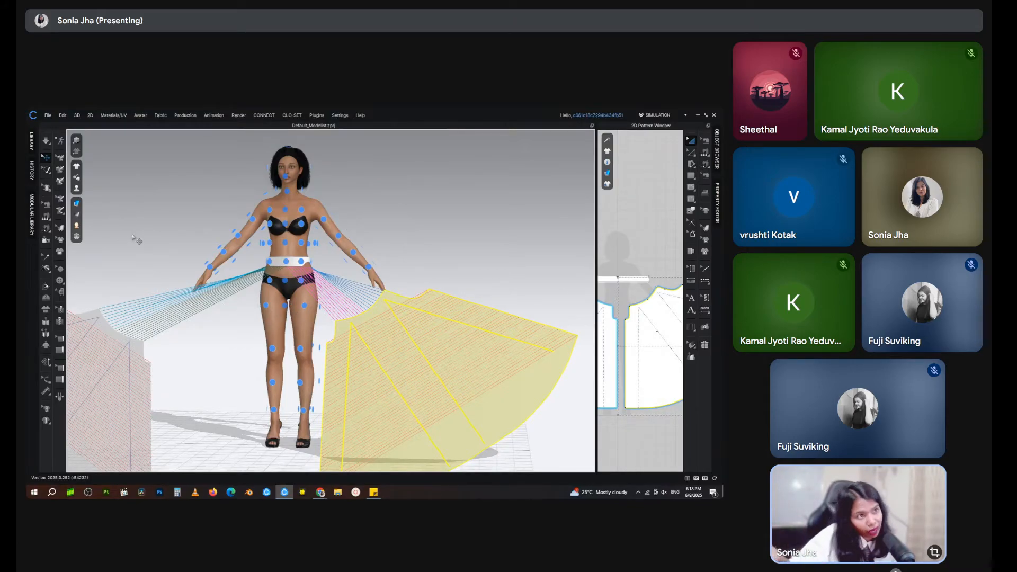
Step: Examine the skirt panels, waistband and seam lines around the avatar from the back and front
right_click_drag(346, 259, 246, 274)
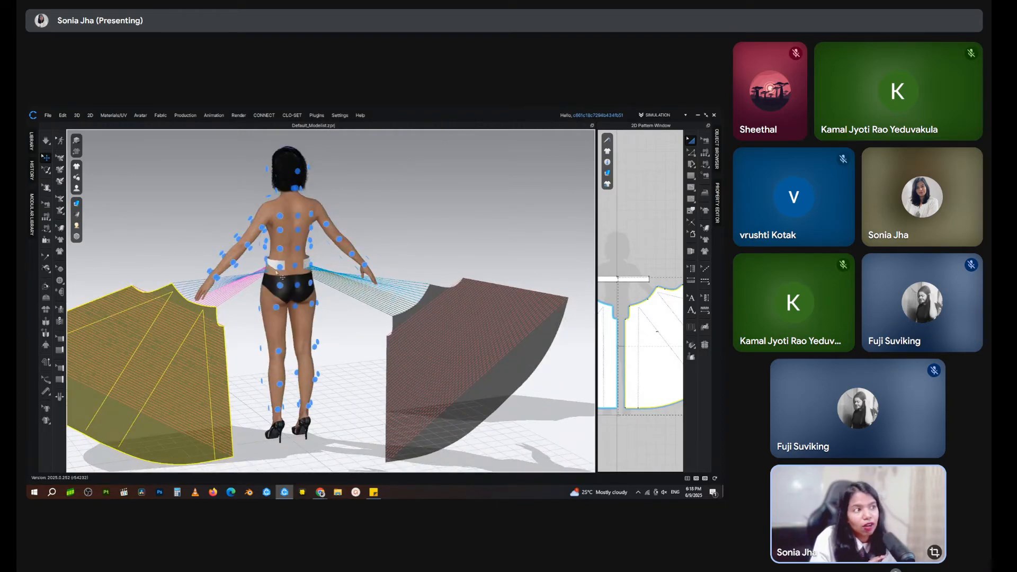
right_click_drag(217, 328, 336, 289)
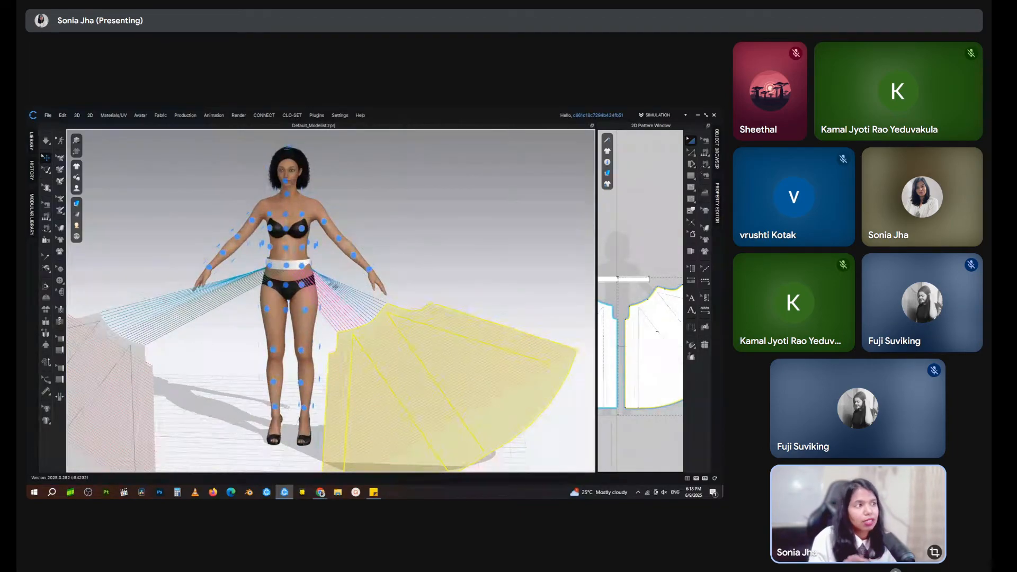
mouse_move(415, 368)
right_mouse_down()
mouse_move(399, 351)
mouse_move(424, 370)
right_mouse_up()
middle_click_drag(424, 370, 428, 351)
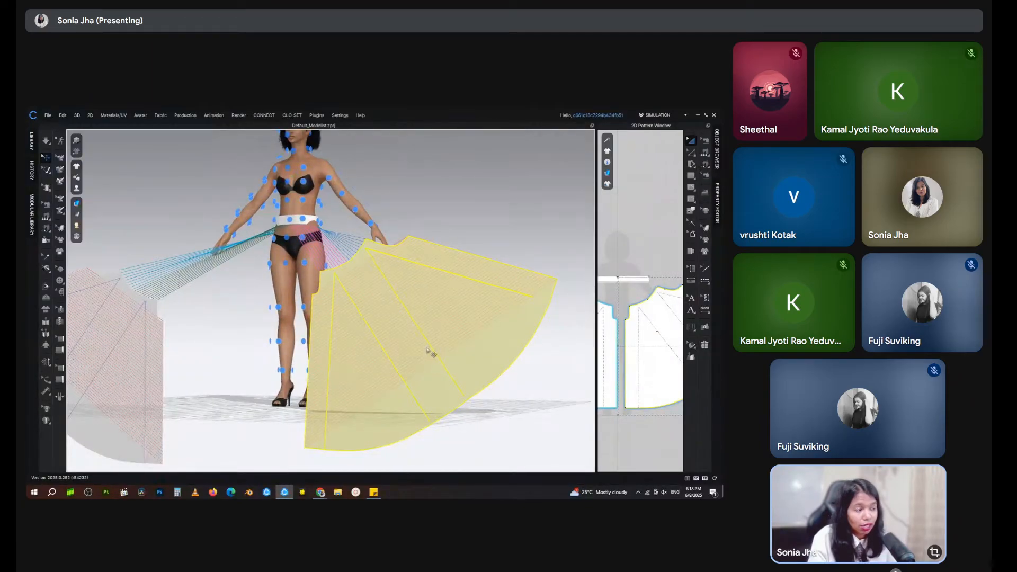
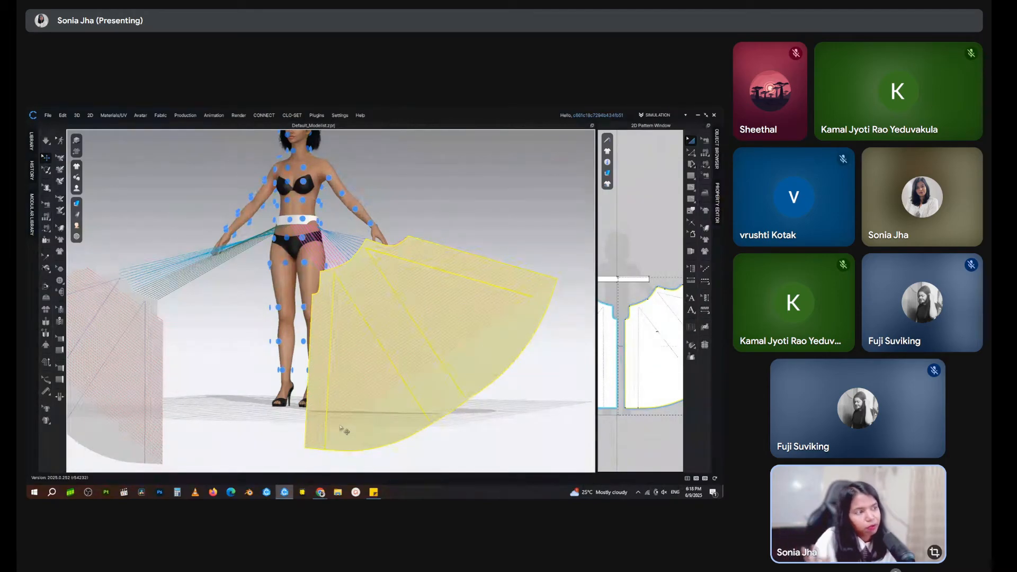
mouse_move(321, 418)
right_mouse_down()
mouse_move(356, 413)
mouse_move(336, 424)
right_mouse_up()
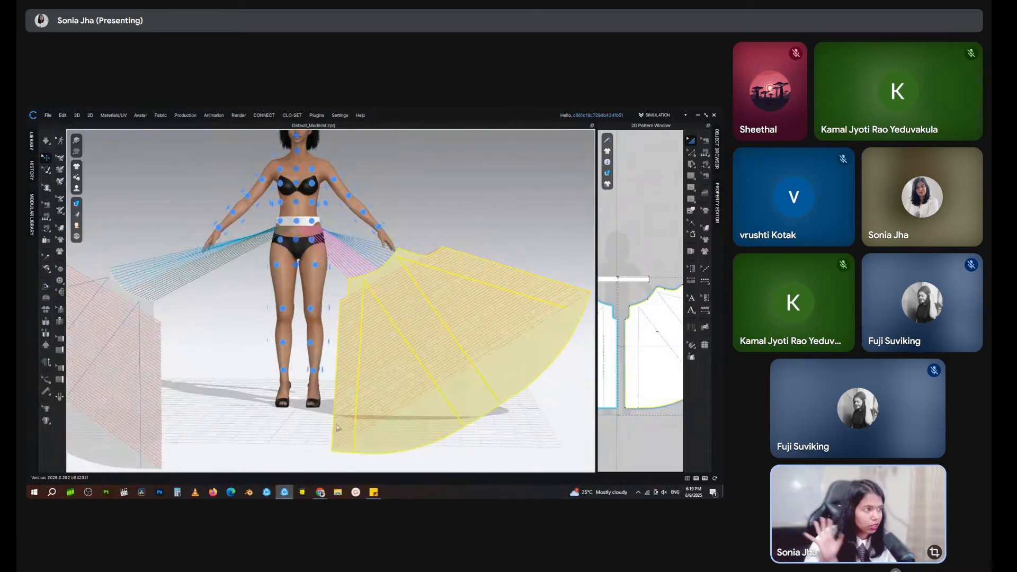
scroll(362, 395, "up", 2)
mouse_move(393, 379)
right_mouse_down()
mouse_move(363, 370)
mouse_move(398, 371)
right_mouse_up()
Step: Move the LEFT skirt panel up to the avatar's left hip and turn it to run along that side of the body
left_click(410, 243)
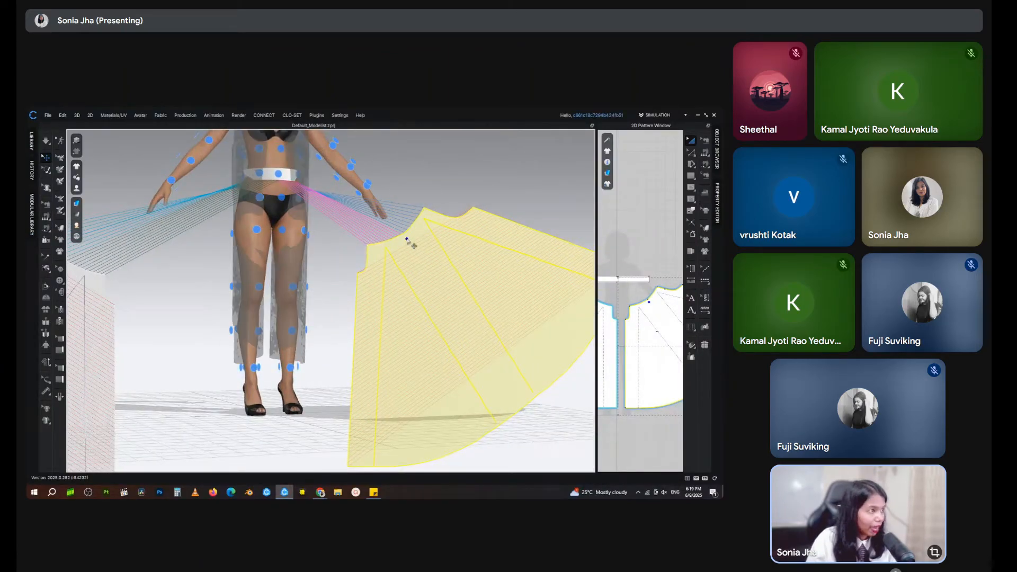
right_click_drag(530, 334, 434, 362)
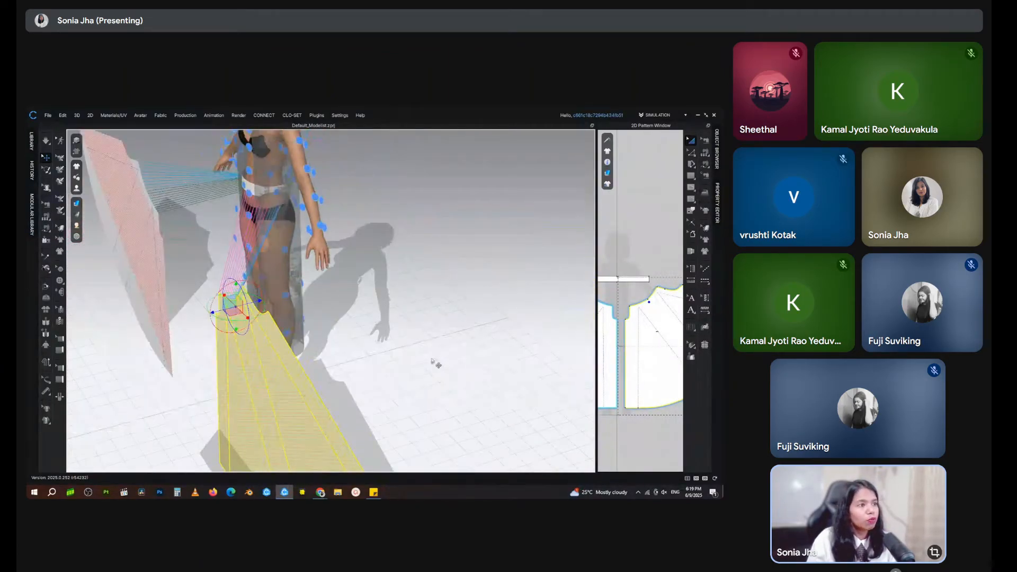
left_click_drag(233, 305, 330, 240)
right_click_drag(277, 302, 406, 260)
left_click_drag(498, 195, 312, 201)
right_click_drag(365, 253, 211, 195)
right_click_drag(166, 164, 365, 253)
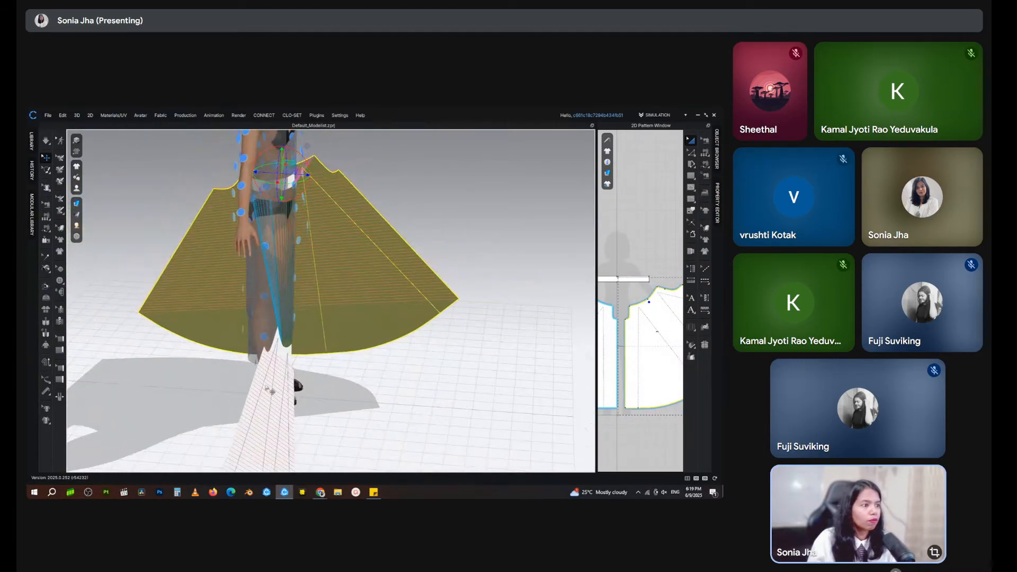
Step: Move the RIGHT skirt panel in to the avatar's right hip, with its waist curve just below the waistband
left_click(276, 367)
left_click_drag(259, 369, 182, 229)
right_click_drag(369, 307, 296, 292)
scroll(299, 301, "down", 3)
scroll(299, 301, "down", 1)
middle_click_drag(299, 301, 367, 351)
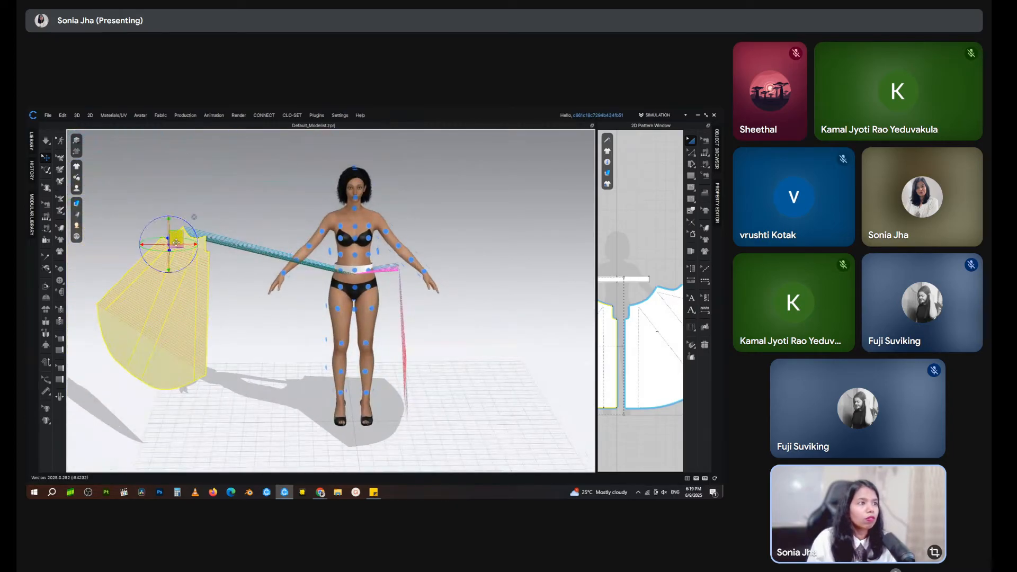
left_click_drag(176, 241, 321, 279)
right_click_drag(314, 284, 343, 346)
left_click_drag(347, 334, 349, 344)
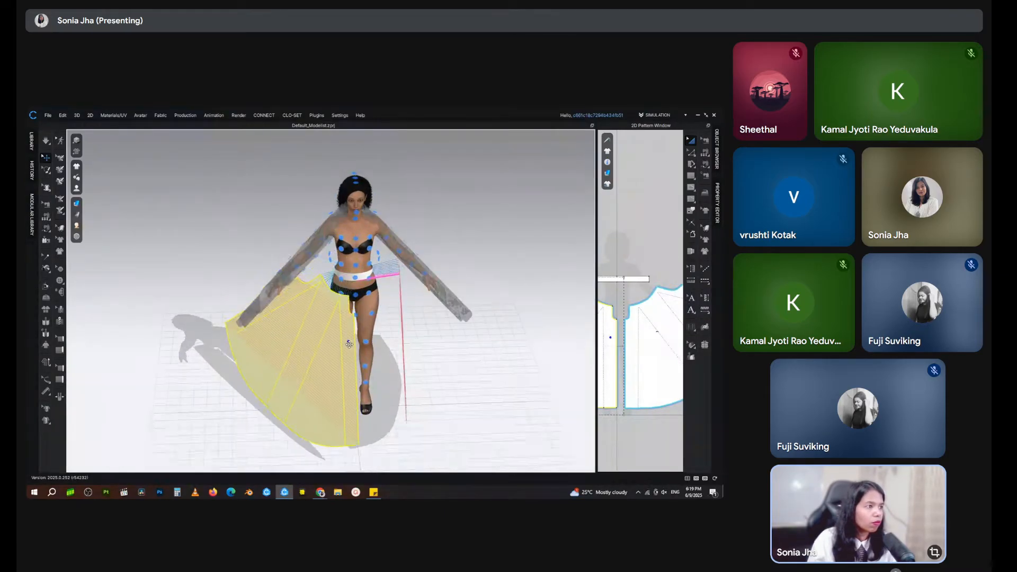
Step: Check the placement of both skirt panels against the waistband from several angles and activate Edit Sewing
right_click_drag(350, 335, 316, 320)
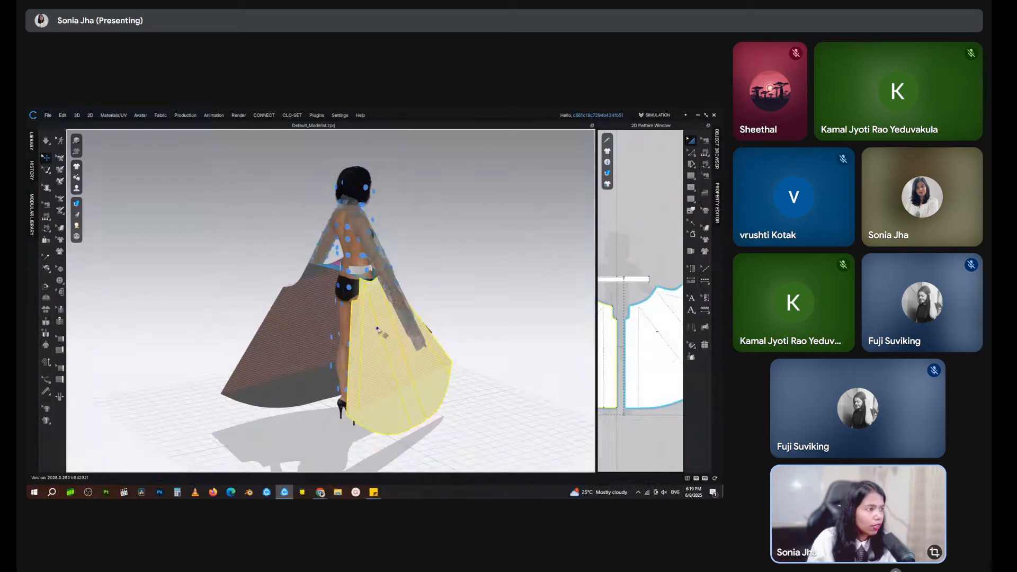
right_click_drag(482, 356, 331, 340)
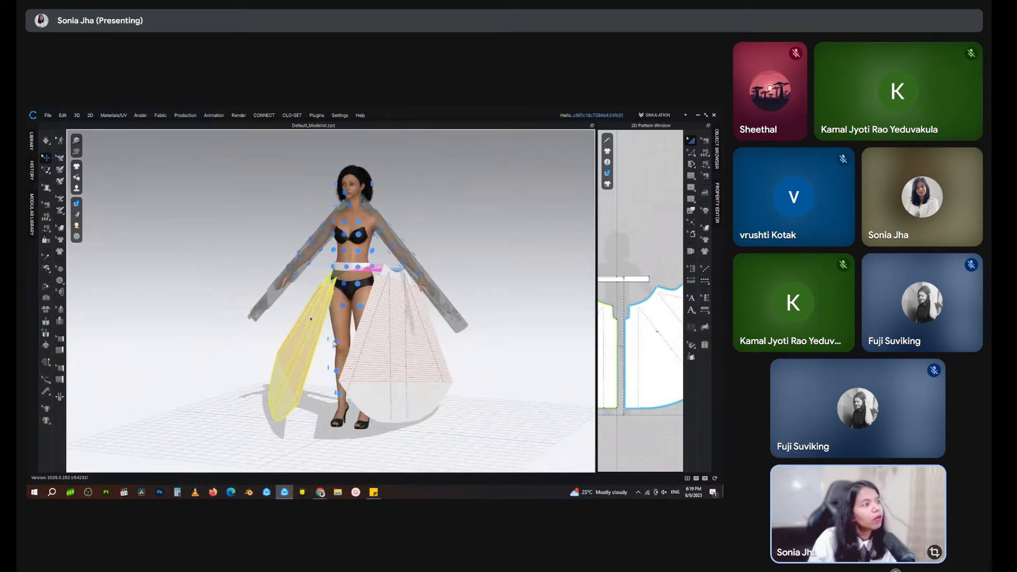
scroll(429, 337, "up", 5)
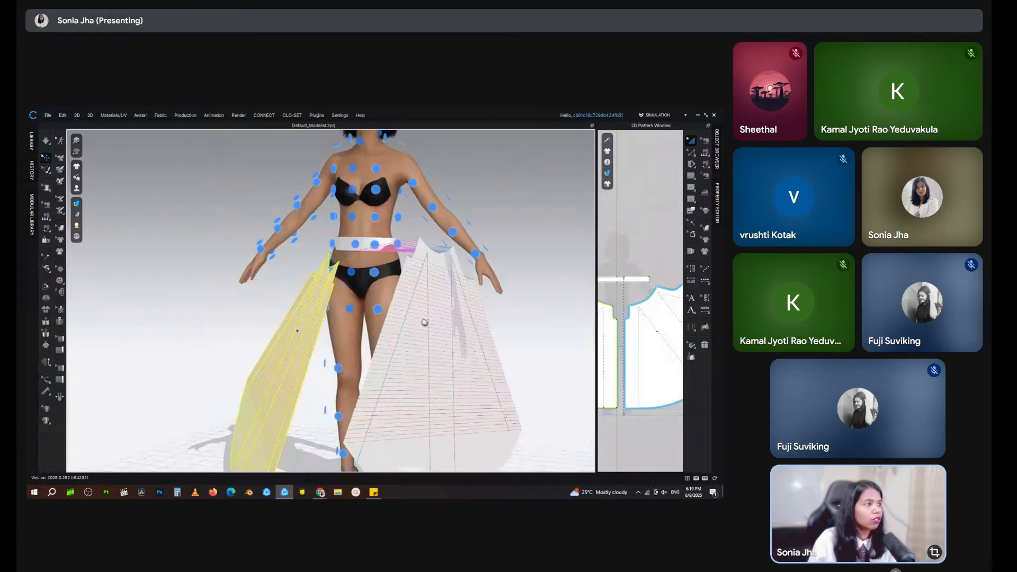
left_click(390, 312)
right_click_drag(417, 329, 480, 339)
scroll(415, 325, "down", 4)
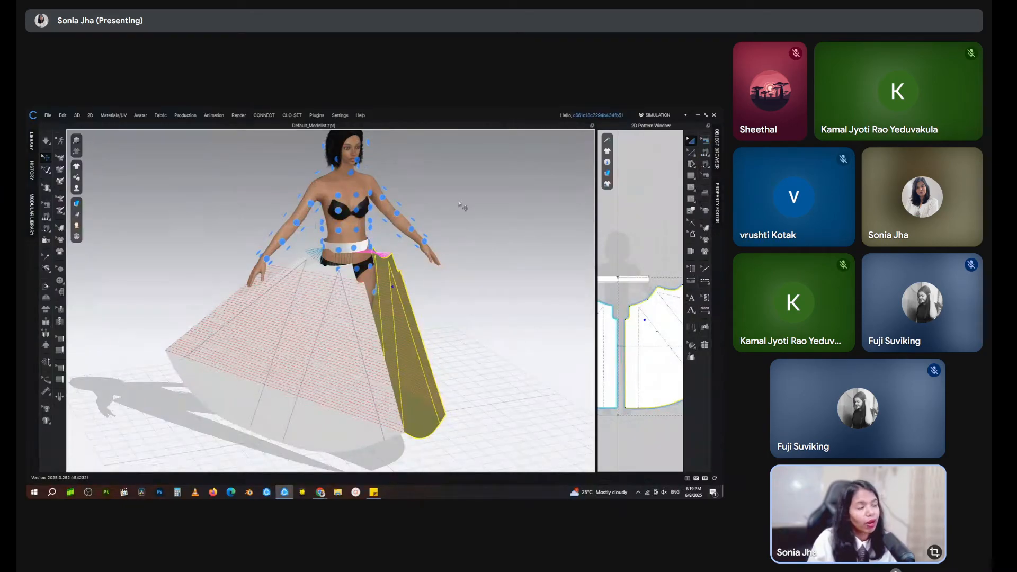
right_click_drag(273, 289, 369, 276)
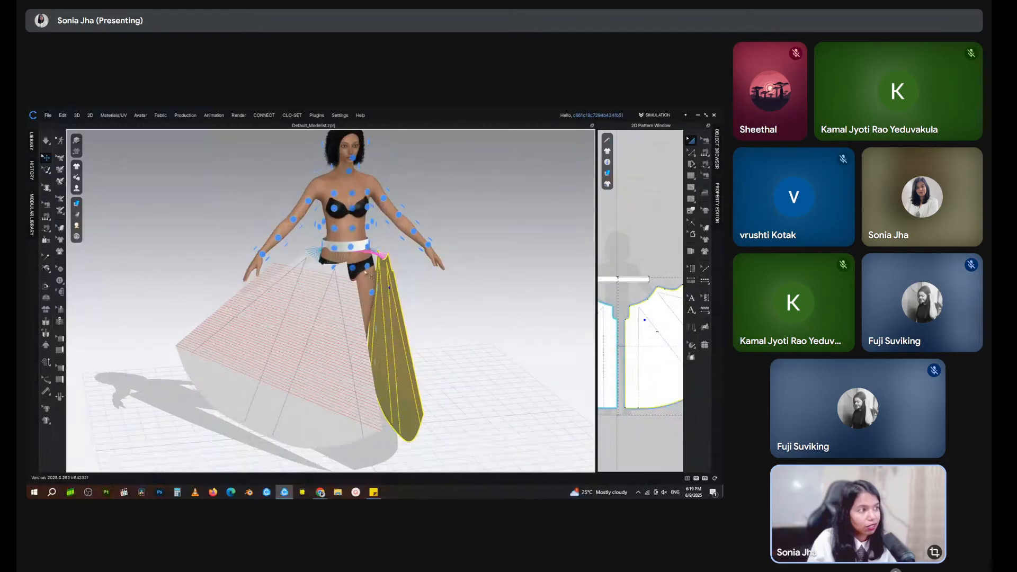
left_click(706, 142)
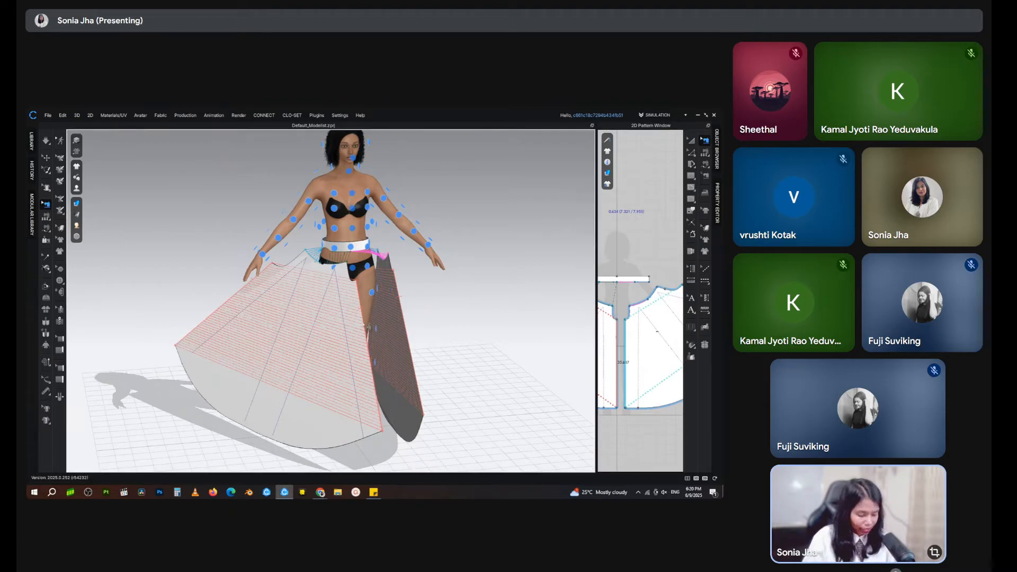
Step: Delete the sewing that joins the two long straight edges of each flared panel
key("Delete")
right_click_drag(375, 327, 331, 330)
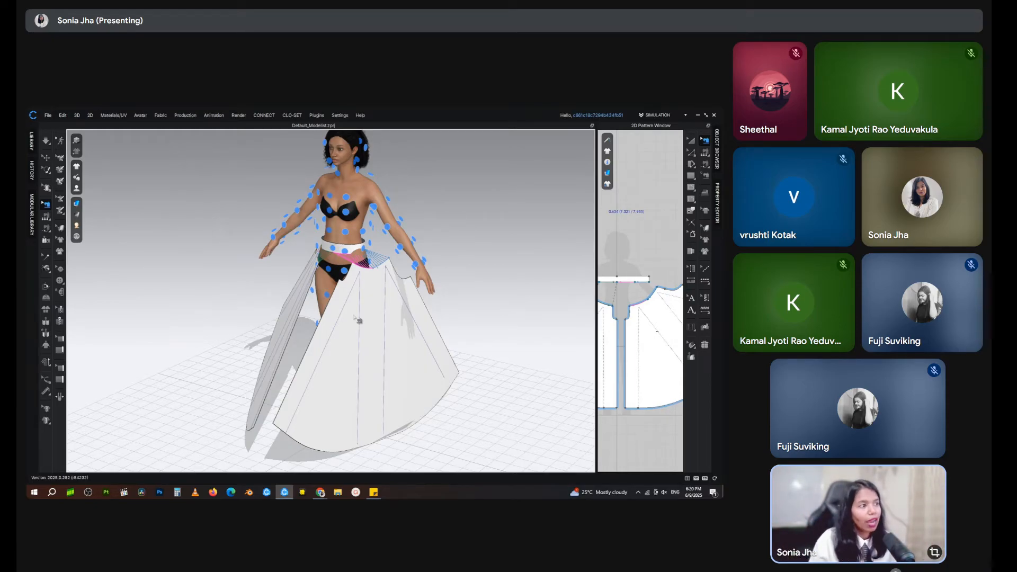
right_click_drag(359, 320, 426, 310)
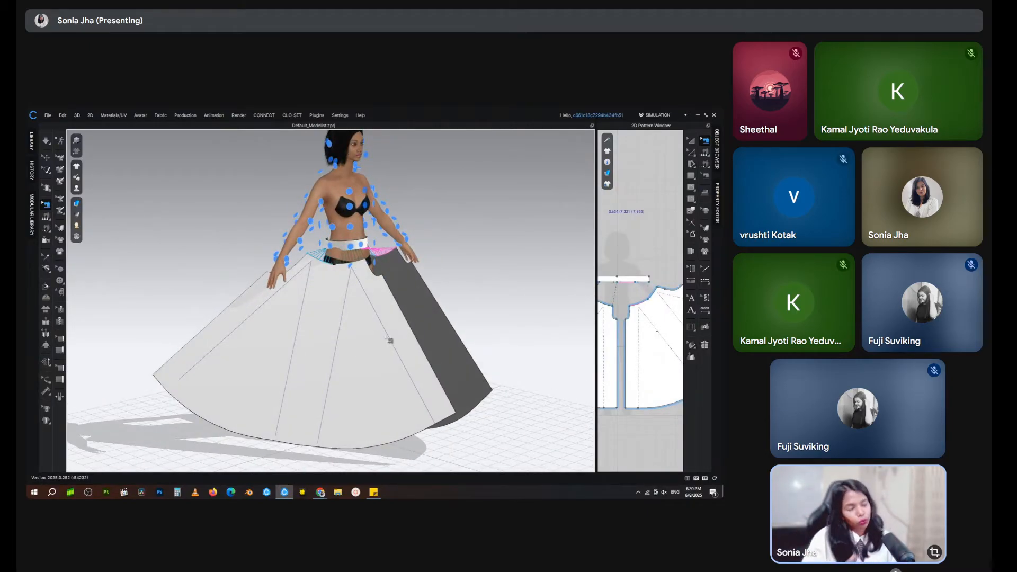
Step: Join the waistband's two short ends at the avatar's centre back with Segment Sewing
right_click_drag(413, 331, 202, 321)
scroll(380, 250, "up", 3)
middle_click_drag(380, 251, 344, 286)
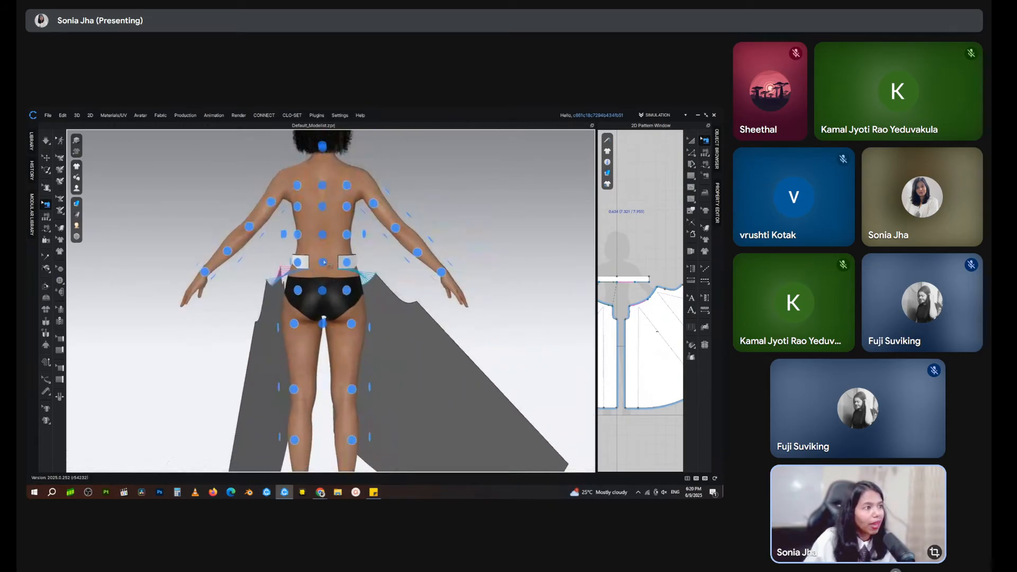
left_click(704, 153)
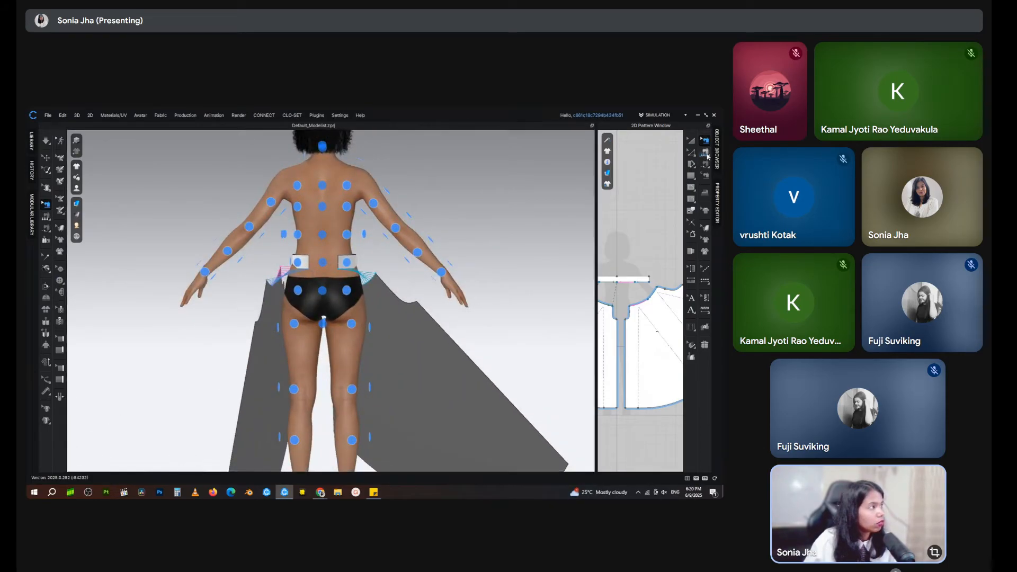
left_click(688, 160)
left_click(309, 264)
left_click(344, 265)
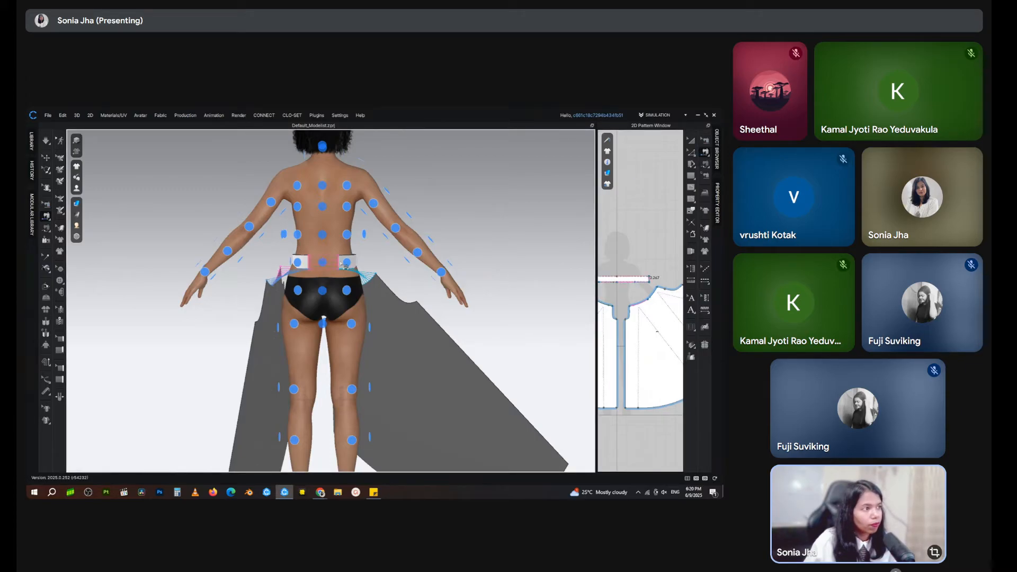
Step: Simulate the garment so the waistband and both panels drape on the avatar, and check the fit from the front
right_click_drag(233, 335, 435, 325)
key("space")
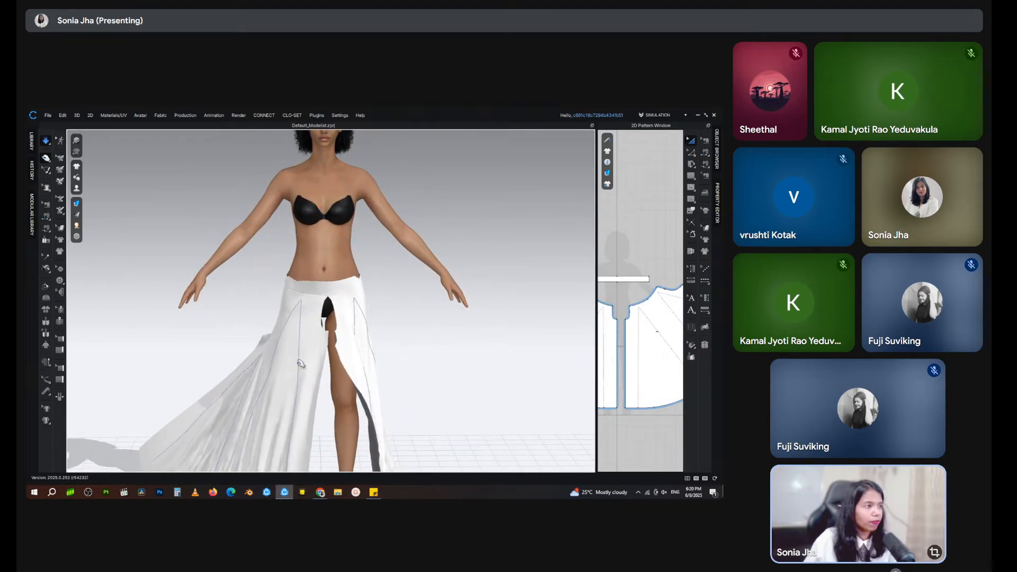
scroll(349, 313, "down", 5)
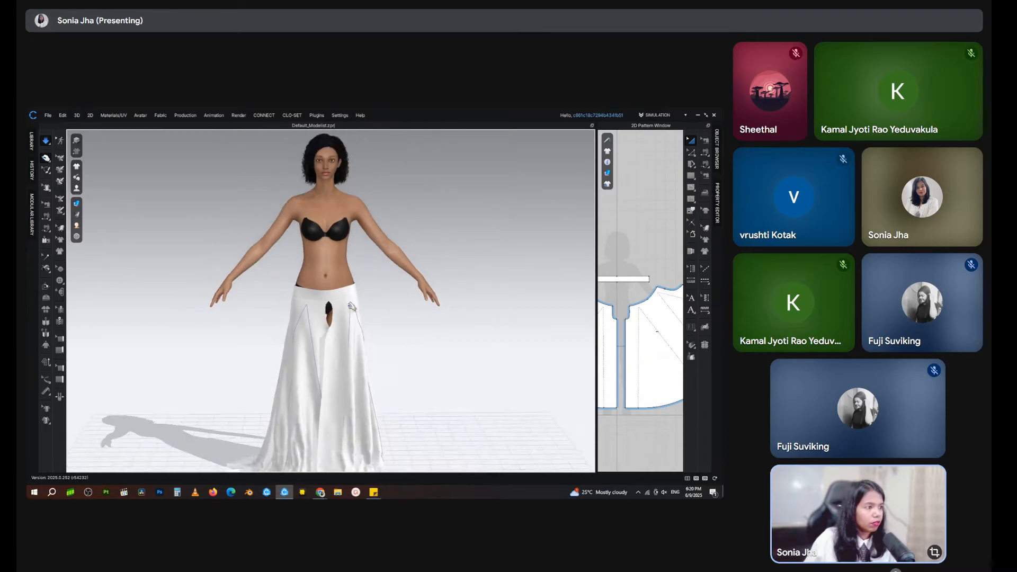
scroll(351, 311, "up", 5)
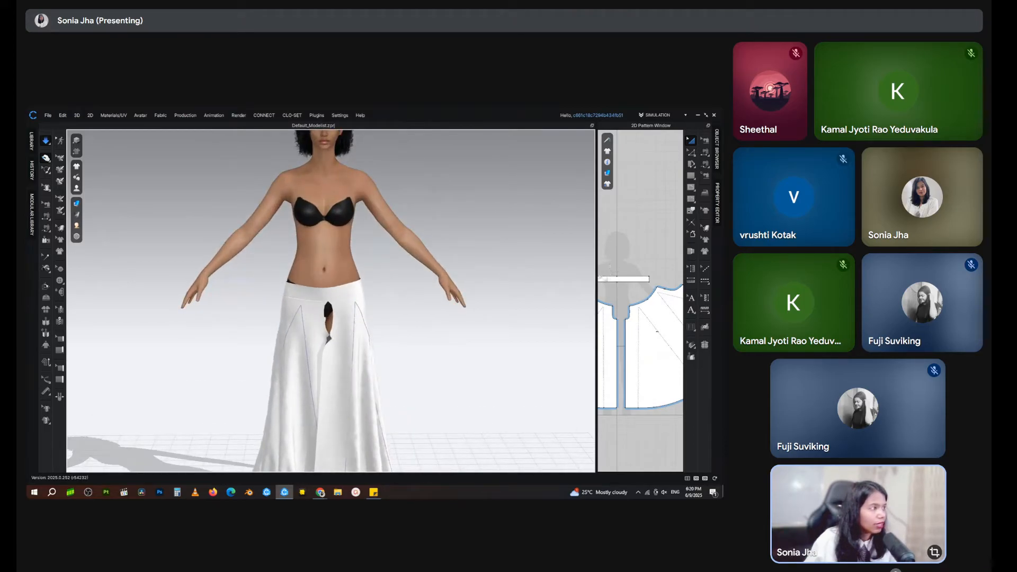
Step: Shorten the waistband slightly in the 2D pattern by moving one of its short end edges inward
left_click_drag(595, 276, 413, 276)
left_click(692, 156)
middle_click_drag(608, 227, 646, 231)
left_click(613, 241)
middle_click_drag(545, 257, 593, 264)
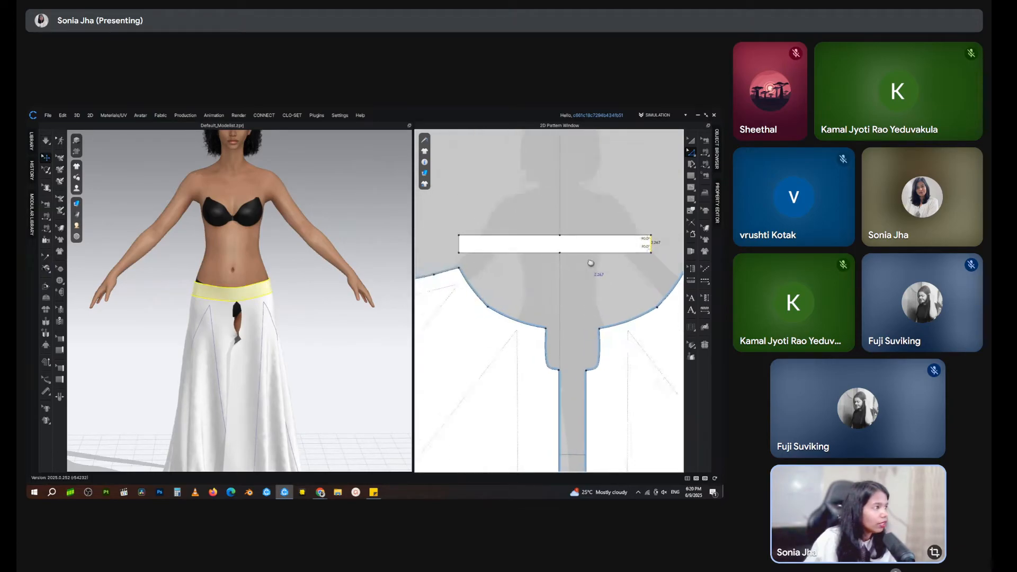
left_click(459, 245)
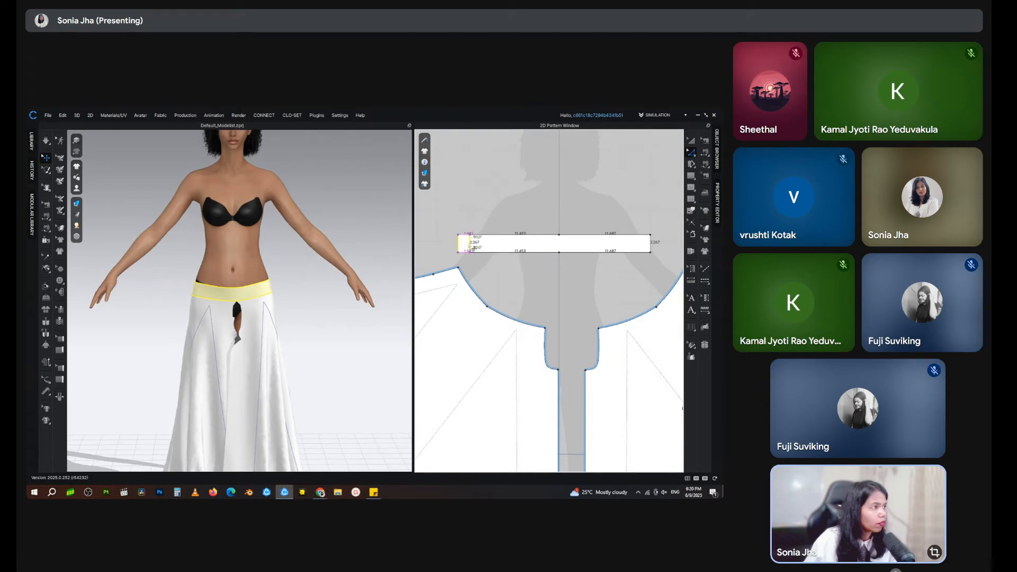
left_click_drag(469, 248, 470, 248)
Step: Simulate the shortened waistband and pull it up around the avatar's waist
key("space")
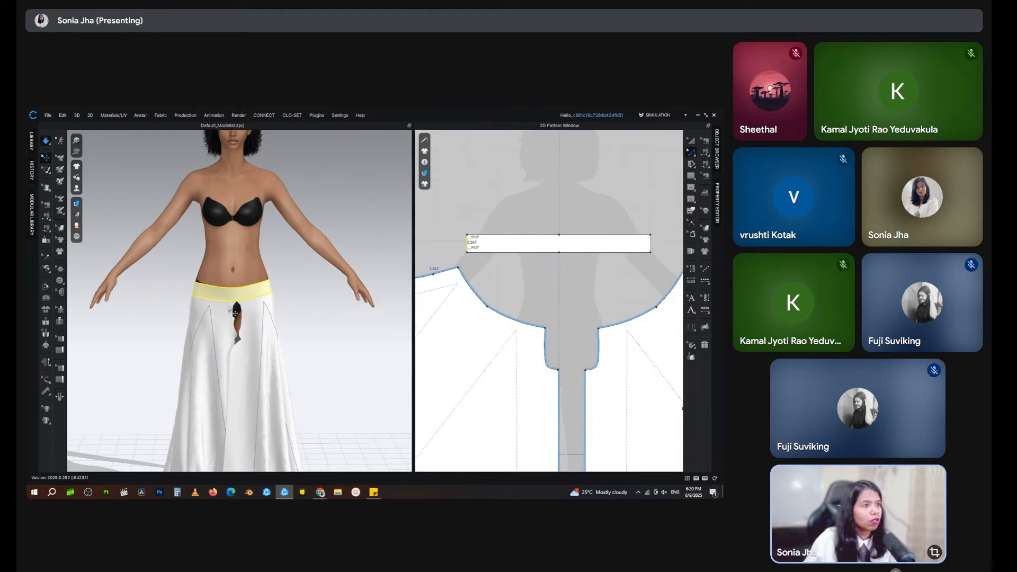
left_click(195, 294)
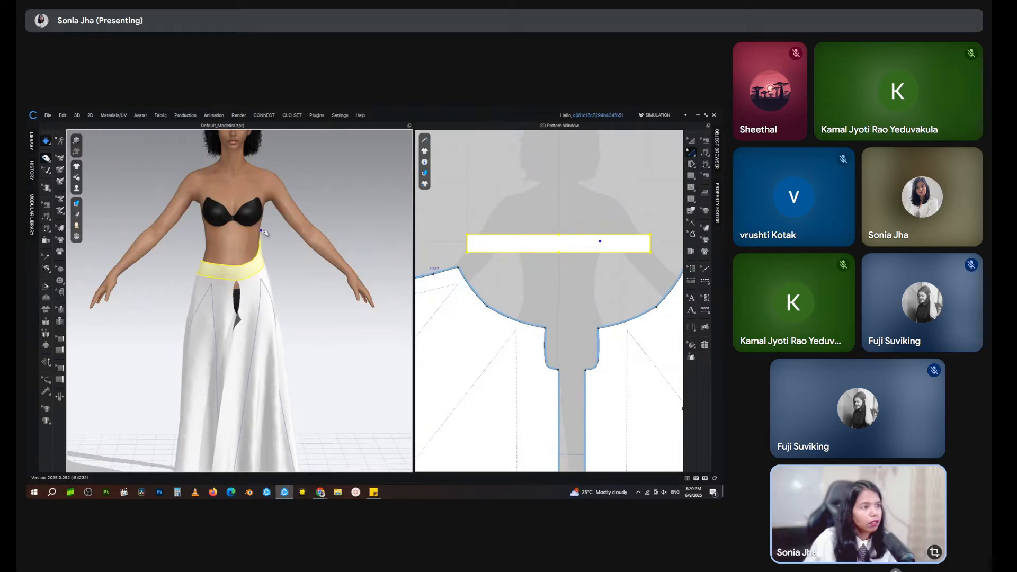
mouse_move(328, 324)
right_mouse_down()
mouse_move(170, 323)
mouse_move(329, 322)
right_mouse_up()
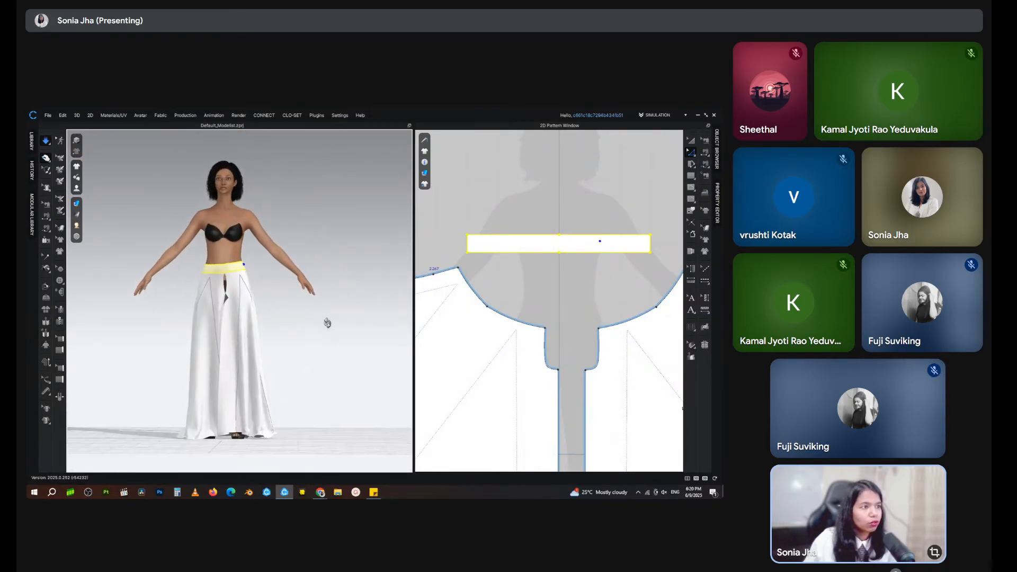
scroll(584, 322, "up", 2)
scroll(584, 322, "down", 4)
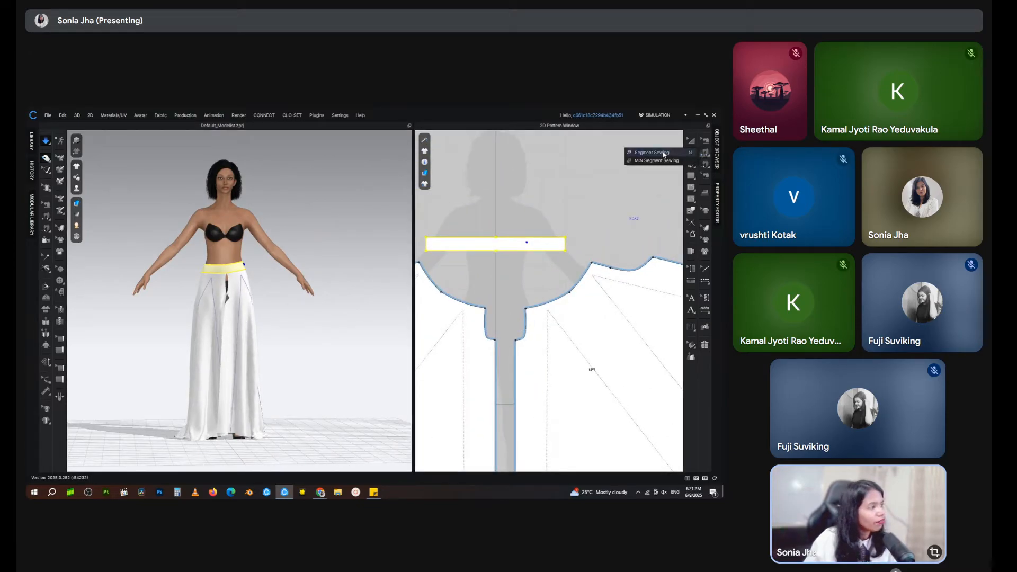
Step: Sew the front crotch curves of the LEFT and RIGHT panels to each other with Segment Sewing
left_click(704, 153)
scroll(501, 336, "up", 2)
scroll(500, 337, "up", 2)
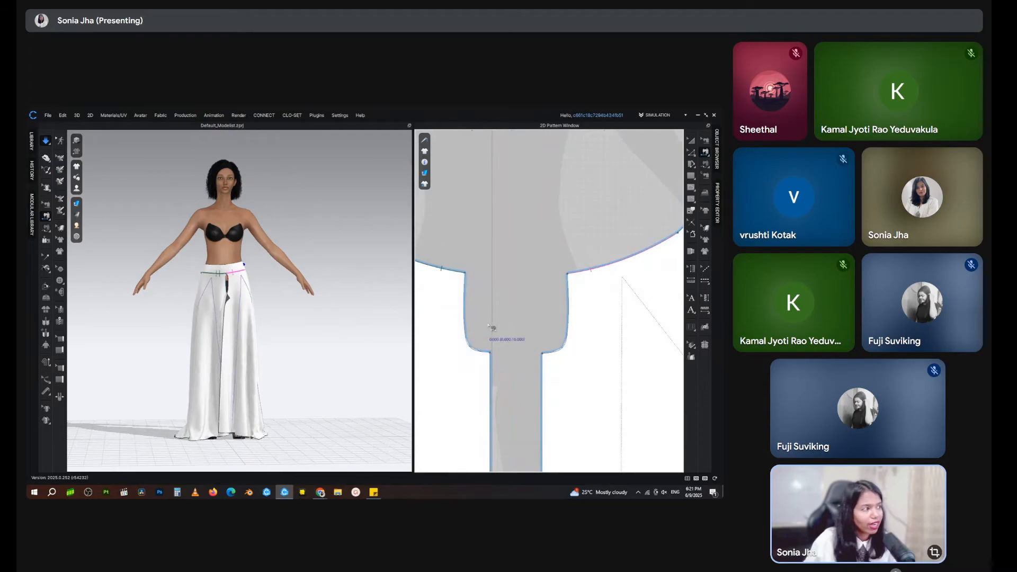
scroll(492, 325, "down", 3)
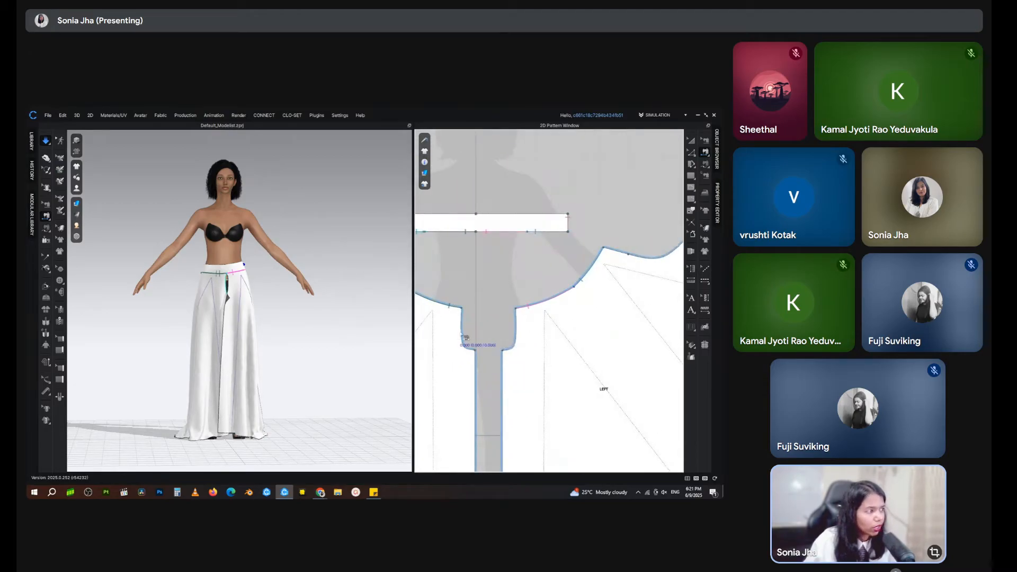
left_click(469, 336)
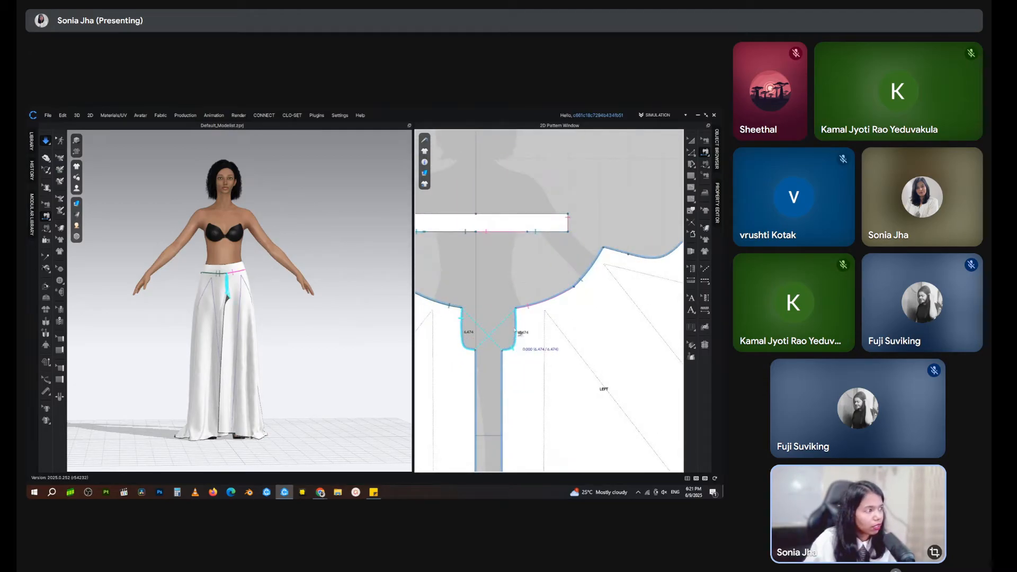
left_click(514, 316)
Step: Sew the back rise curves of the two panels together below the waistband and check the seam on the avatar's back
scroll(514, 318, "down", 3)
middle_click_drag(515, 319, 544, 381)
middle_click_drag(541, 329, 581, 315)
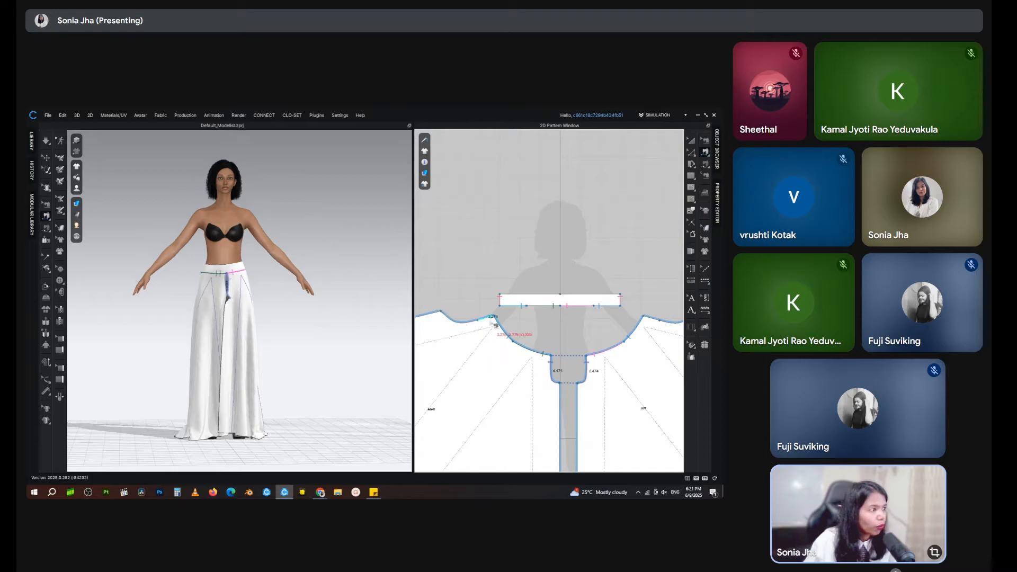
scroll(498, 326, "down", 2)
middle_click_drag(496, 328, 468, 312)
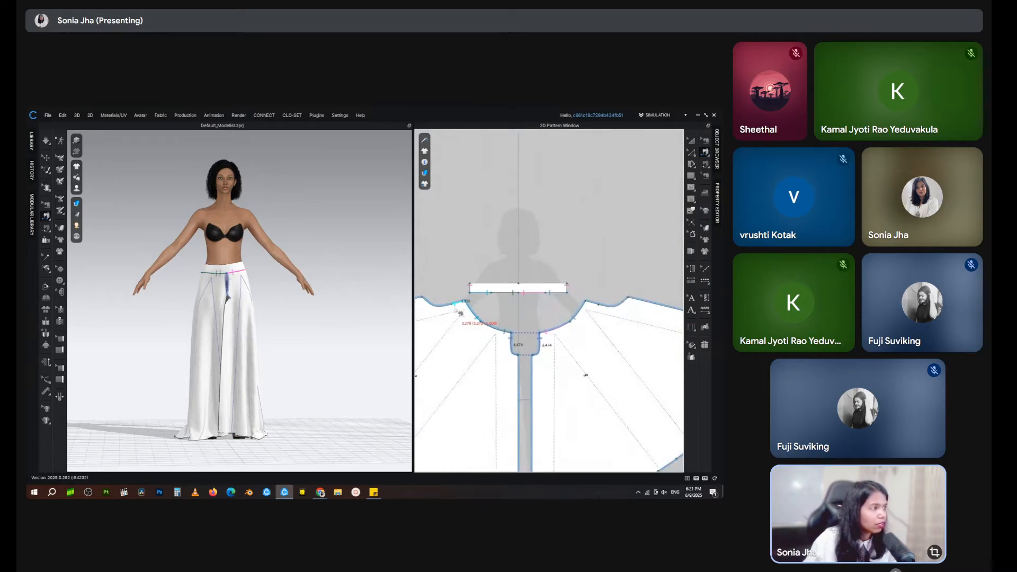
right_click_drag(227, 304, 199, 304)
scroll(248, 294, "up", 4)
middle_click_drag(254, 298, 205, 300)
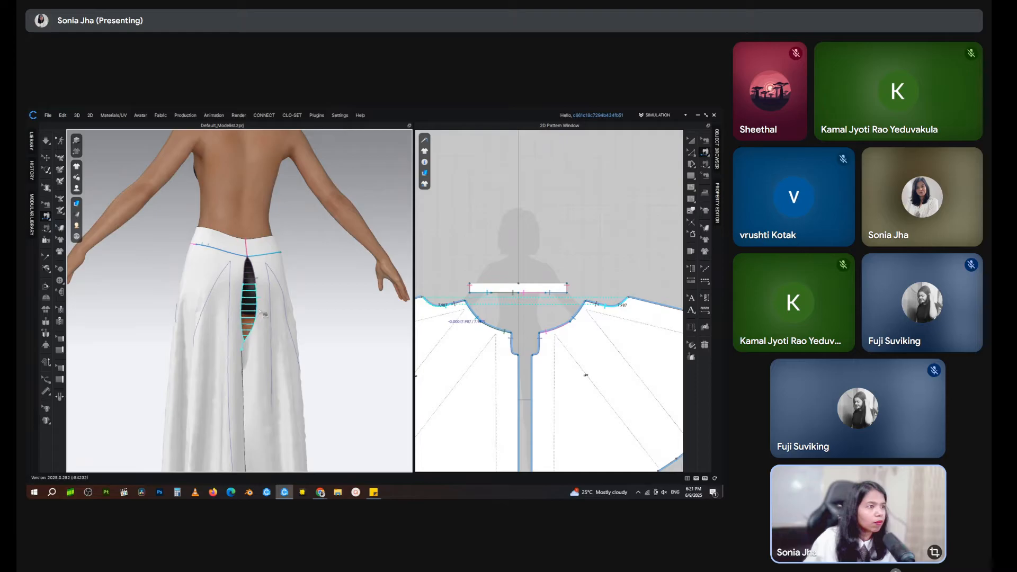
Step: Sew the RIGHT panel's long slanted edge to its own vertical edge, with the same seam on the LEFT panel, forming two trouser legs
middle_click_drag(461, 374, 482, 307)
scroll(481, 307, "down", 4)
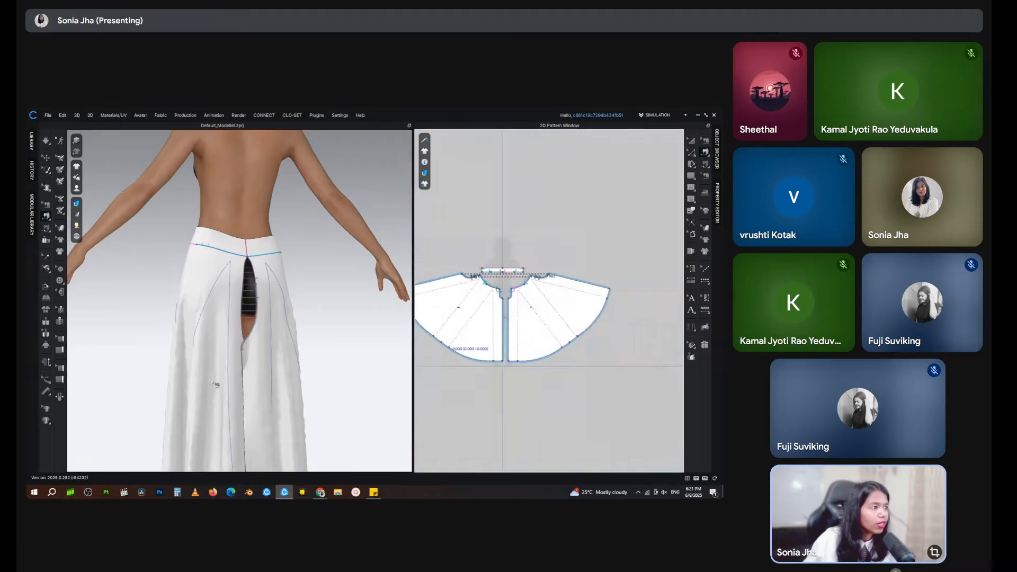
scroll(390, 340, "down", 1)
middle_click_drag(390, 340, 435, 349)
middle_click_drag(480, 380, 537, 387)
scroll(440, 312, "up", 6)
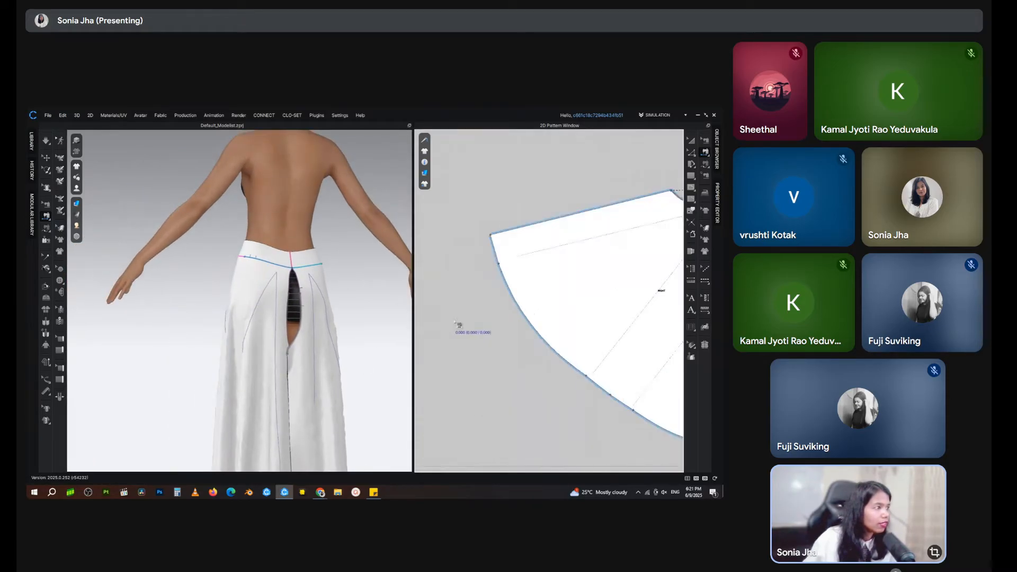
scroll(405, 340, "up", 1)
scroll(405, 340, "down", 1)
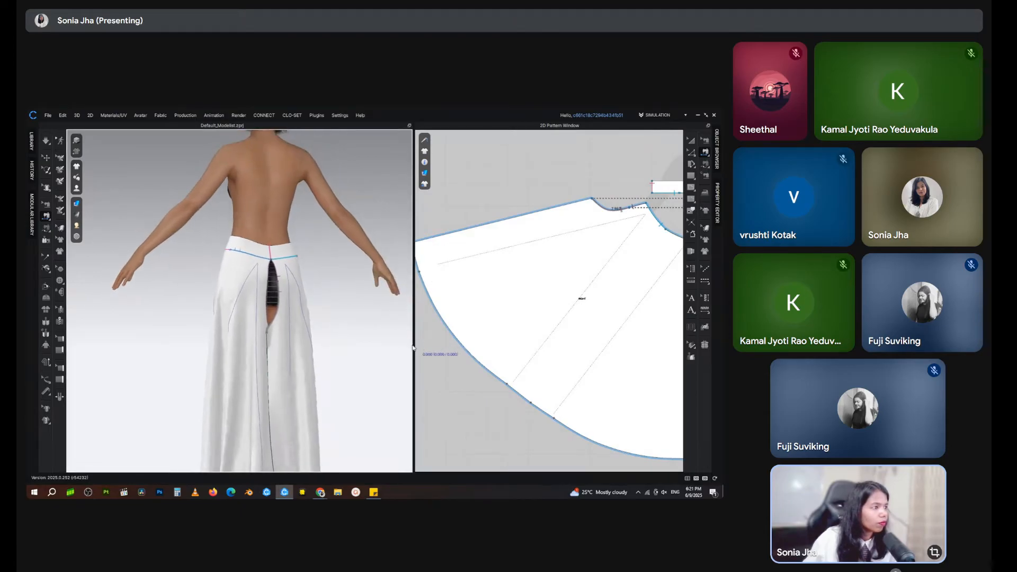
left_click_drag(412, 345, 335, 344)
scroll(392, 370, "down", 3)
scroll(417, 363, "up", 2)
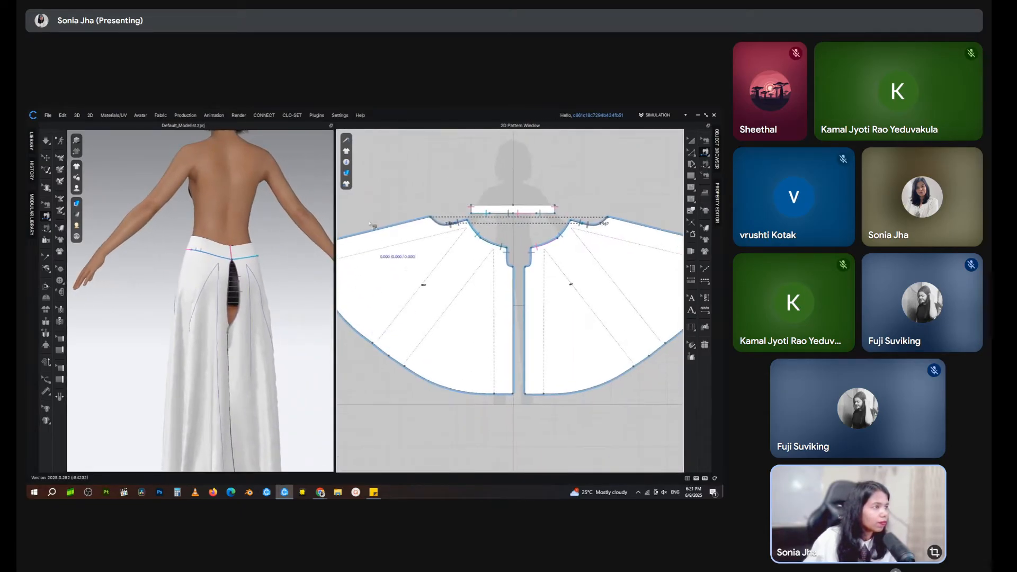
left_click(410, 239)
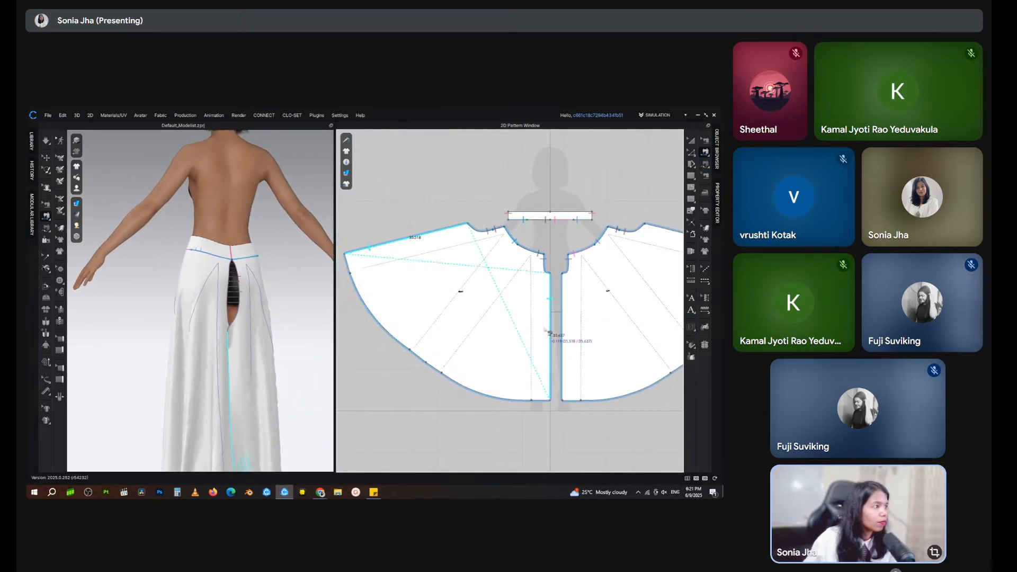
left_click(550, 339)
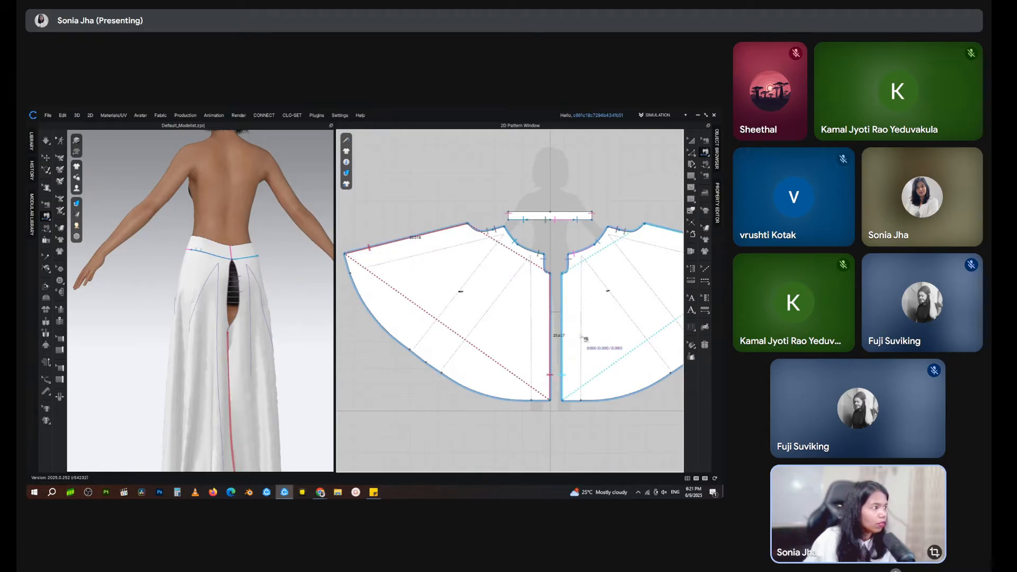
Step: Simulate the sewn trousers from the front and pull the waistband upward on the avatar
scroll(296, 434, "down", 1)
scroll(297, 435, "down", 4)
right_click_drag(211, 365, 310, 325)
key("space")
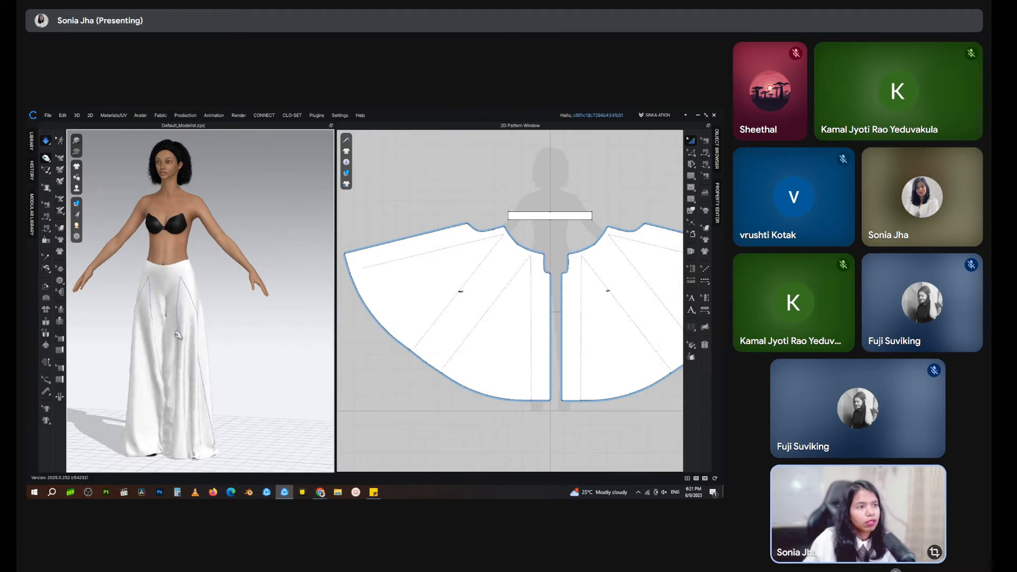
left_click(168, 272)
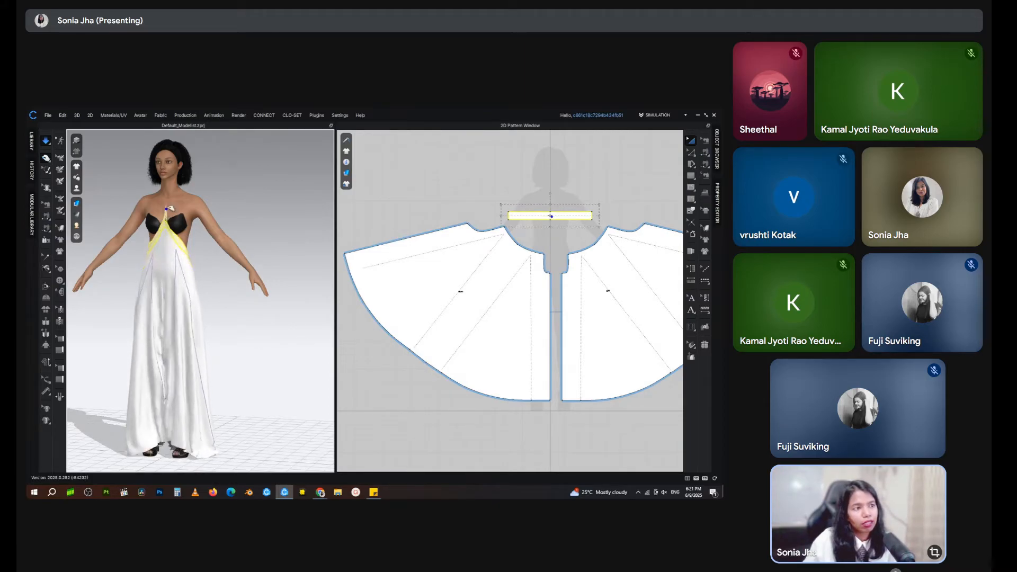
left_click_drag(184, 261, 195, 234)
Step: Pull the hems of both trouser legs outward during simulation, from the back and from the front, to open the flare
left_click(224, 286)
right_click_drag(224, 286, 47, 283)
left_click(133, 449)
left_click_drag(100, 441, 40, 408)
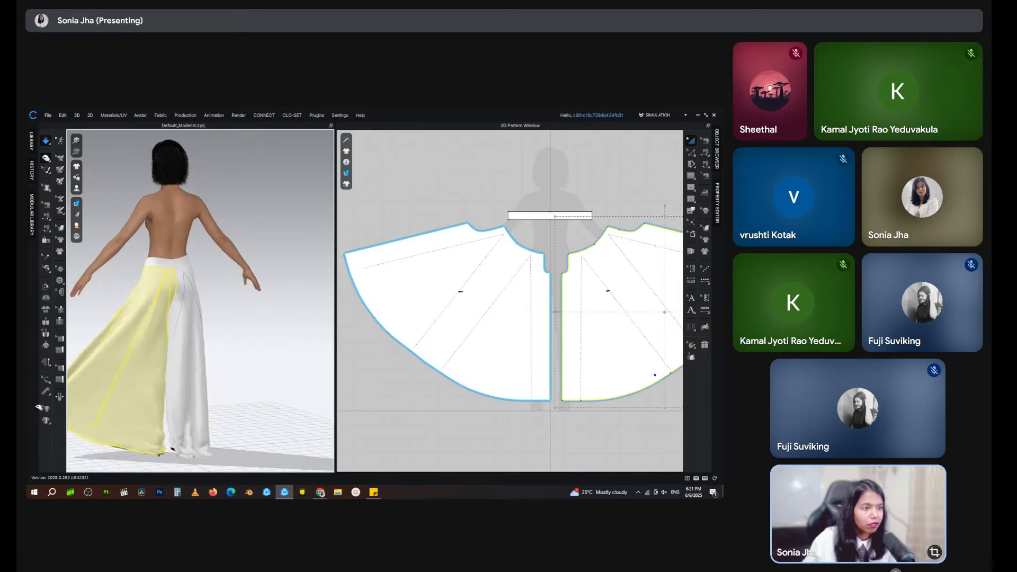
left_click(212, 445)
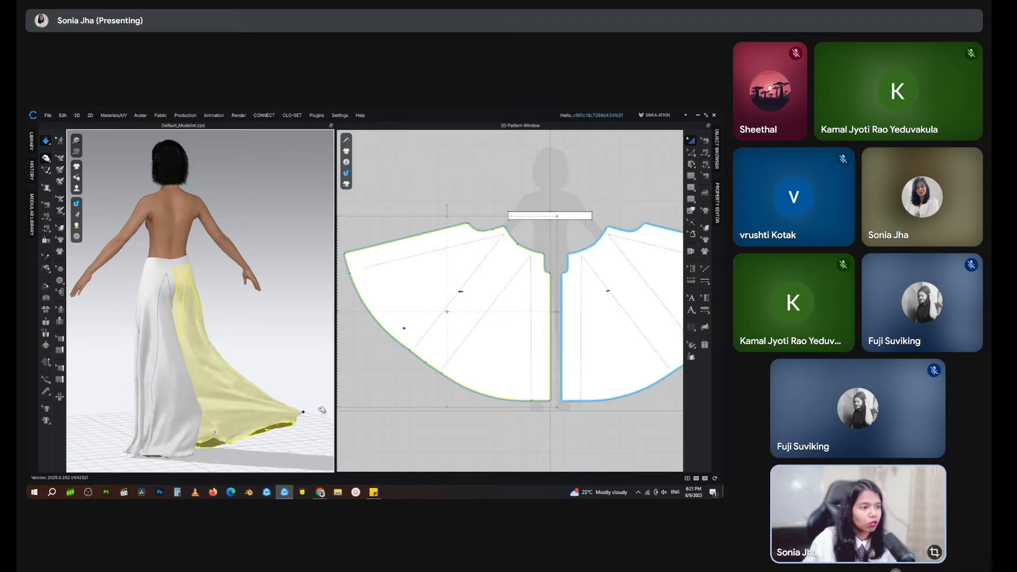
left_click_drag(329, 401, 333, 402)
right_click_drag(174, 376, 270, 384)
left_click_drag(273, 429, 385, 382)
left_click_drag(185, 443, 49, 448)
Step: Inspect the waist area closely from the front and tug the waistband up at the centre front
scroll(225, 315, "up", 5)
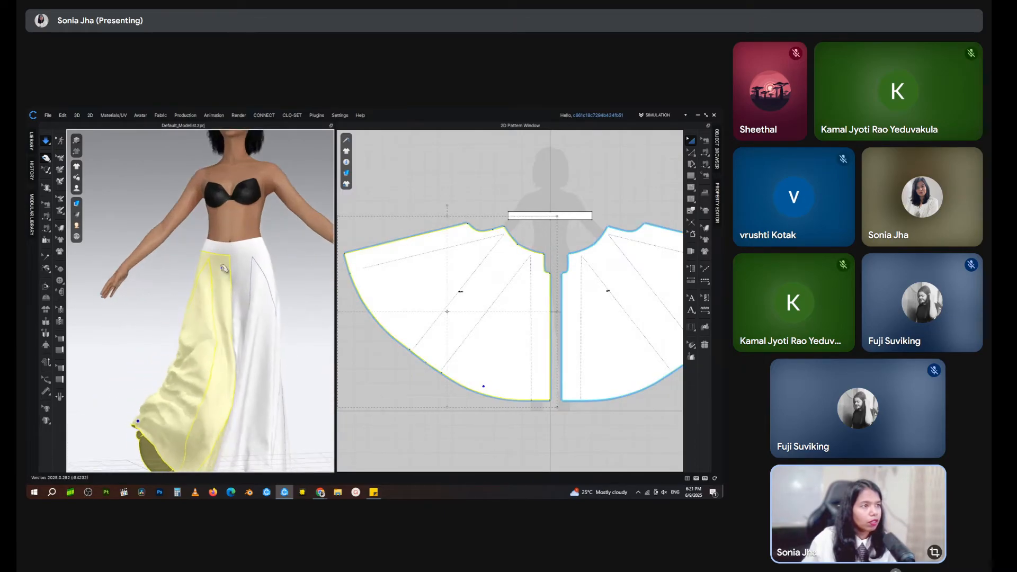
scroll(286, 284, "up", 2)
right_click_drag(286, 284, 295, 316)
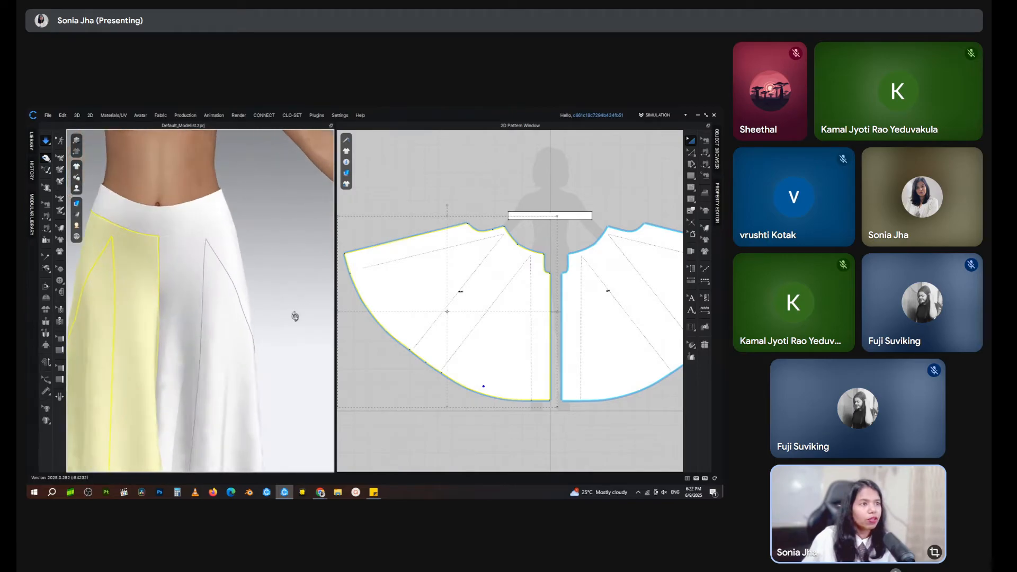
middle_click_drag(229, 284, 295, 298)
left_click(225, 221)
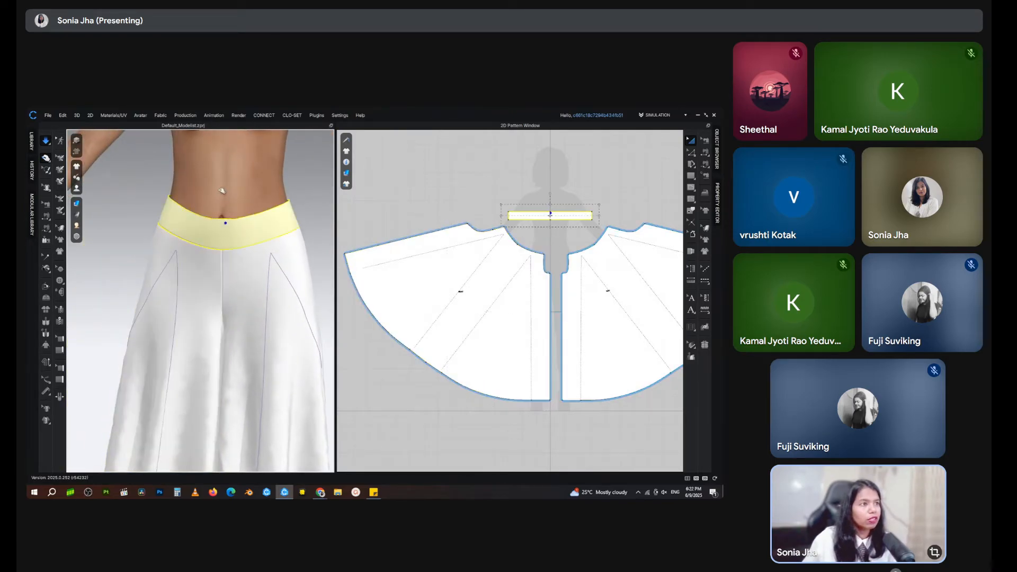
Step: Draw a vertical internal line across the waistband at its centre, from the upper edge to the lower edge
scroll(611, 210, "up", 5)
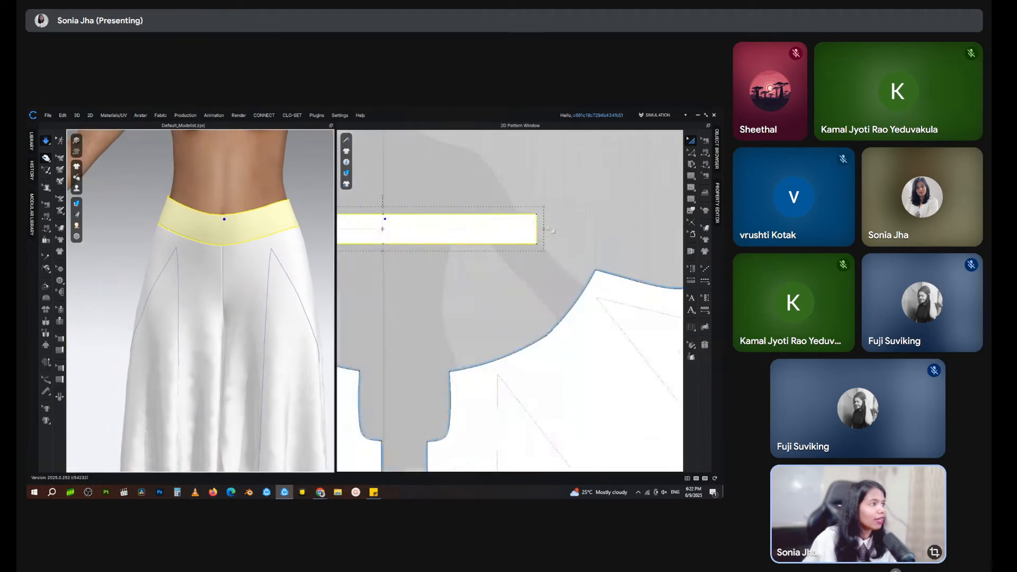
middle_click_drag(611, 210, 622, 208)
left_click(591, 204)
left_click(692, 165)
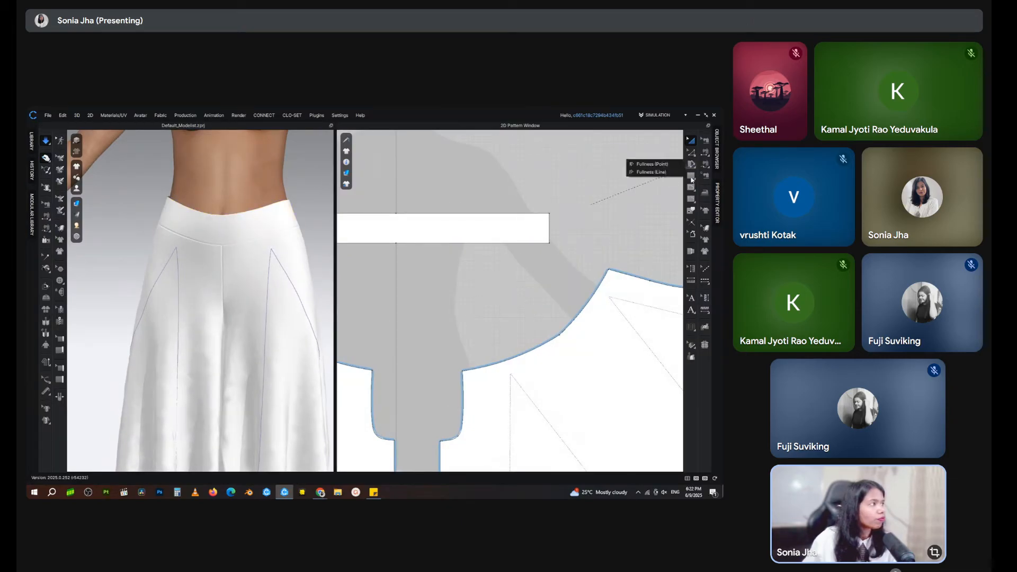
left_click(692, 177)
left_click(692, 188)
left_click(656, 187)
left_click(396, 214)
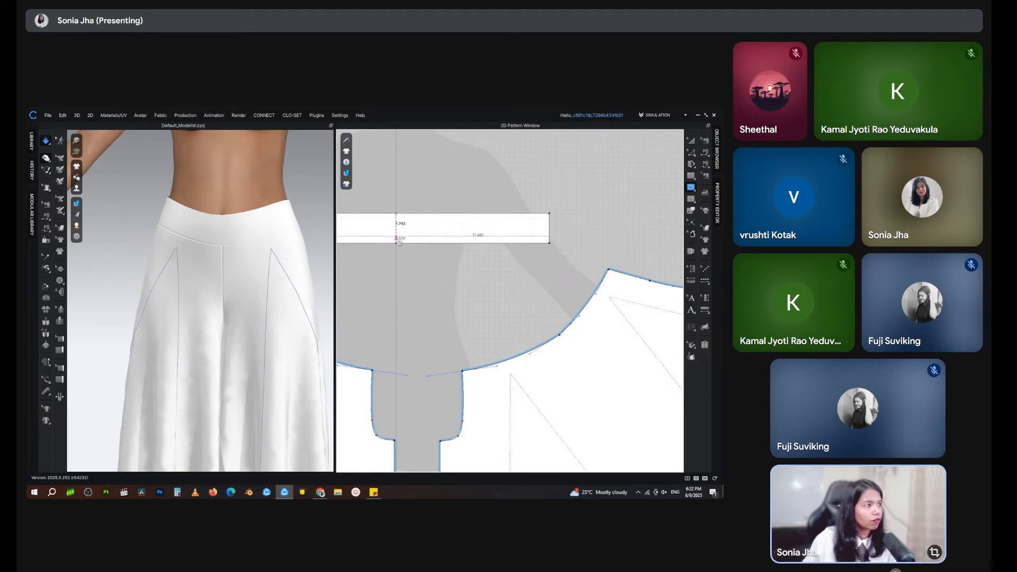
double_click(395, 243)
Step: Cut the waistband into two separate pieces along its vertical centre line
left_click(691, 152)
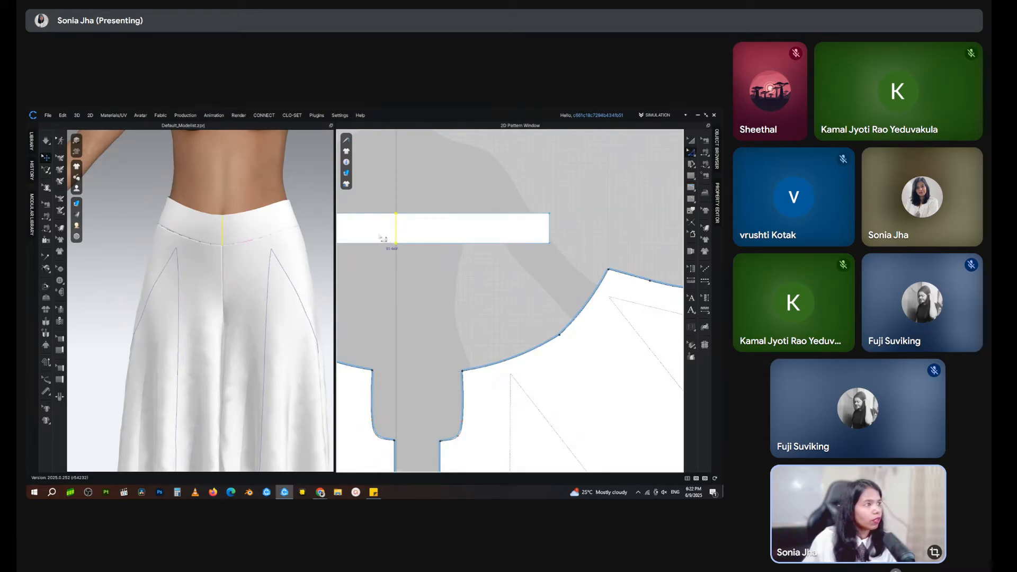
left_click(415, 290)
left_click(396, 233)
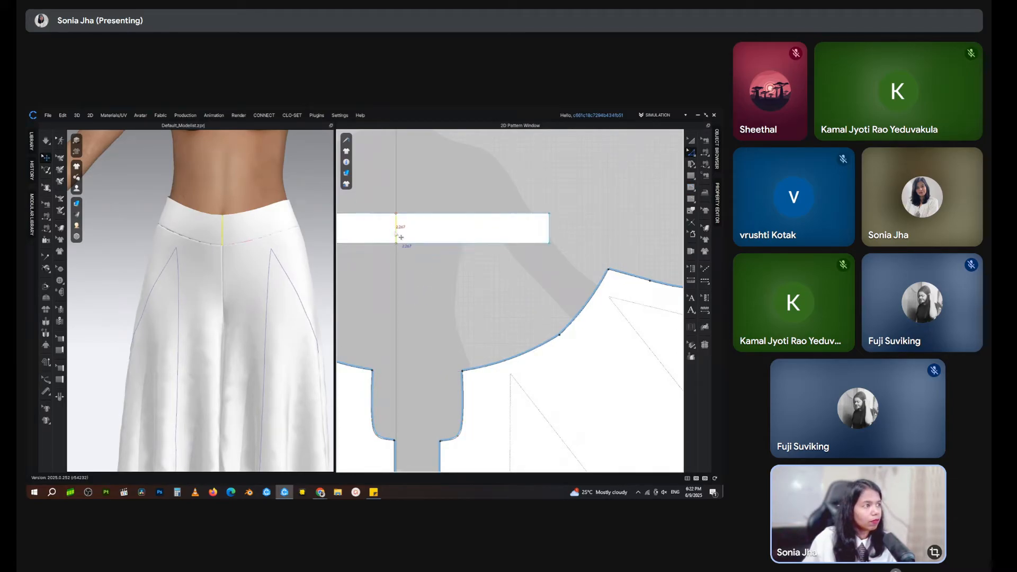
right_click(395, 231)
left_click(406, 331)
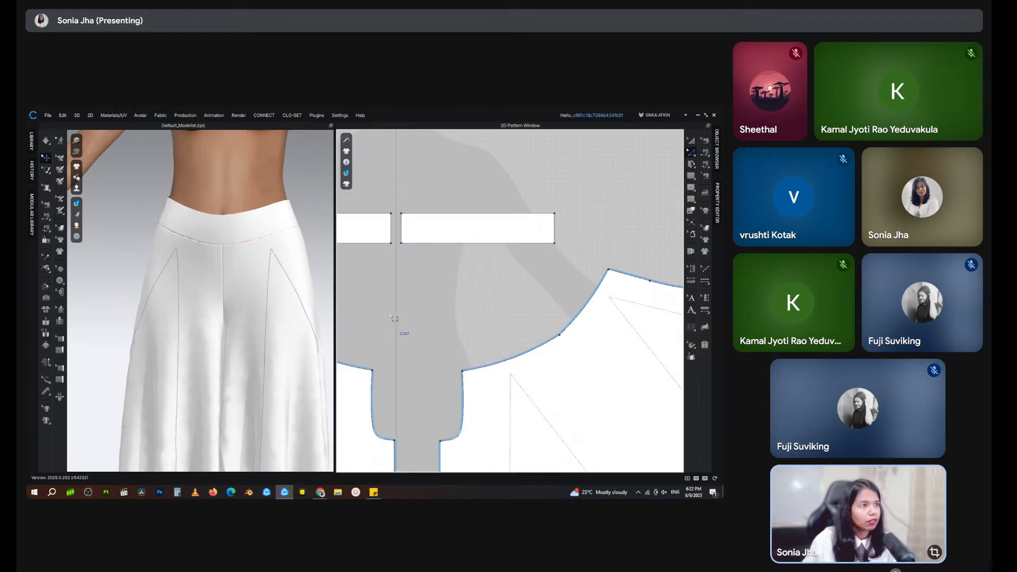
Step: Delete the seam joining the two panels' front rise edges and simulate to open the centre front
middle_click_drag(421, 321, 433, 259)
left_click(704, 140)
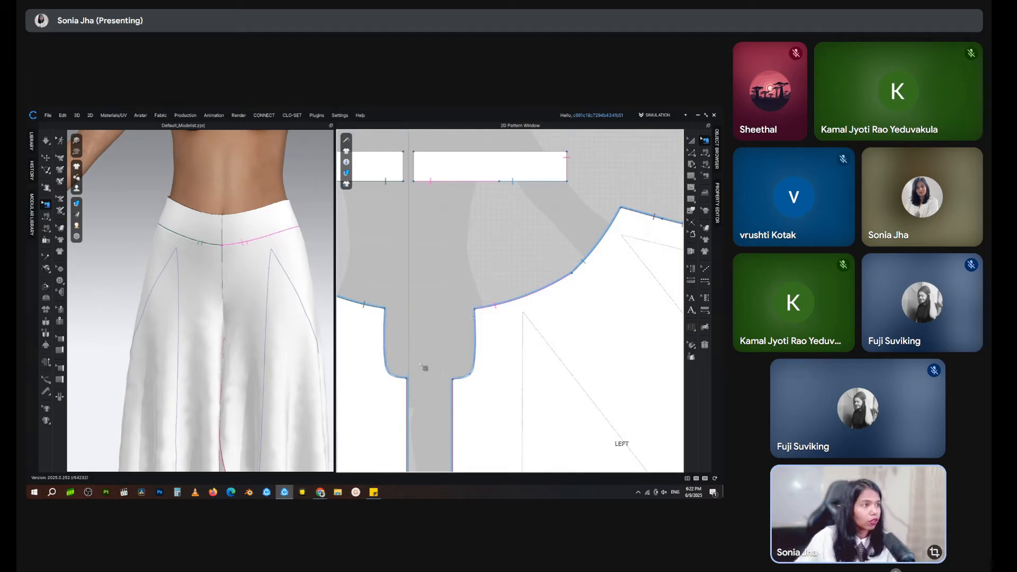
key("space")
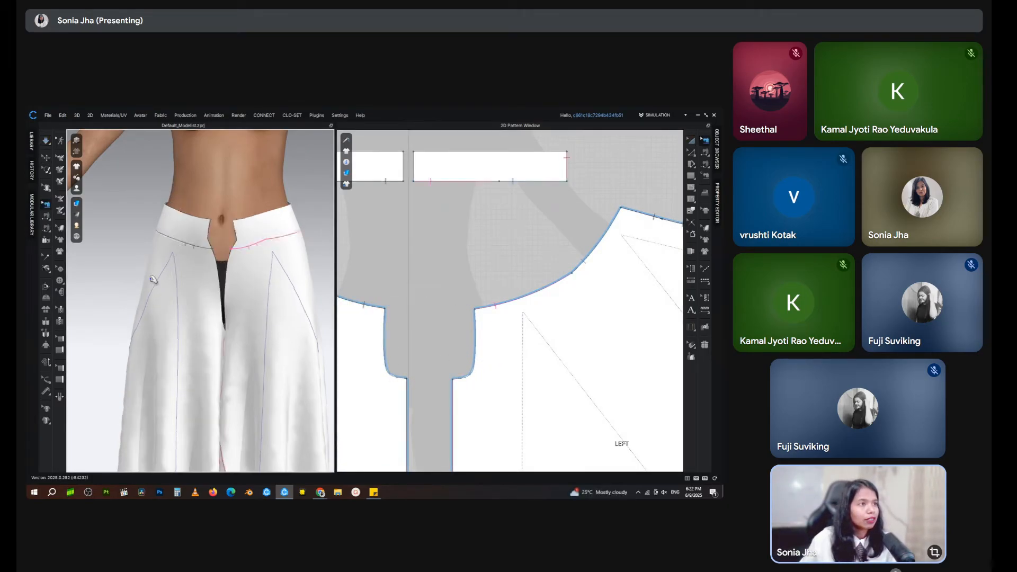
Step: Add a zipper along both centre-front edges, from the waistband's upper edge down to the crotch on each side
left_click(59, 321)
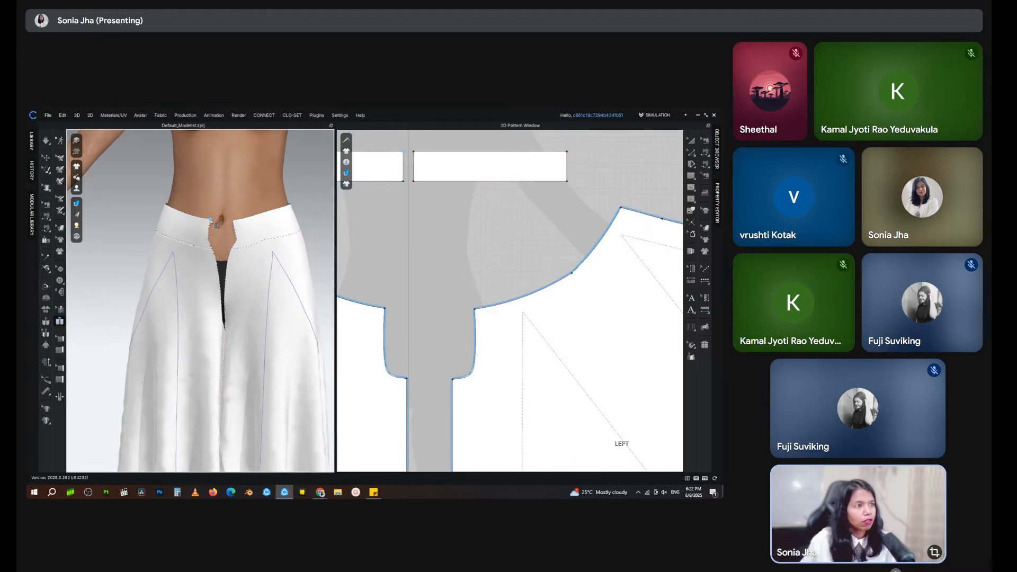
left_click(227, 332)
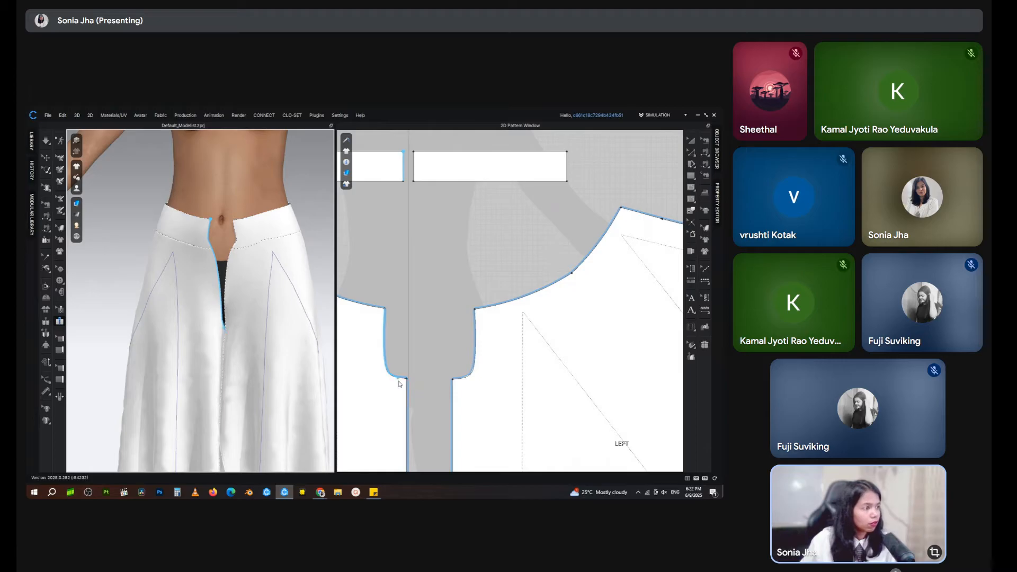
left_click(451, 341)
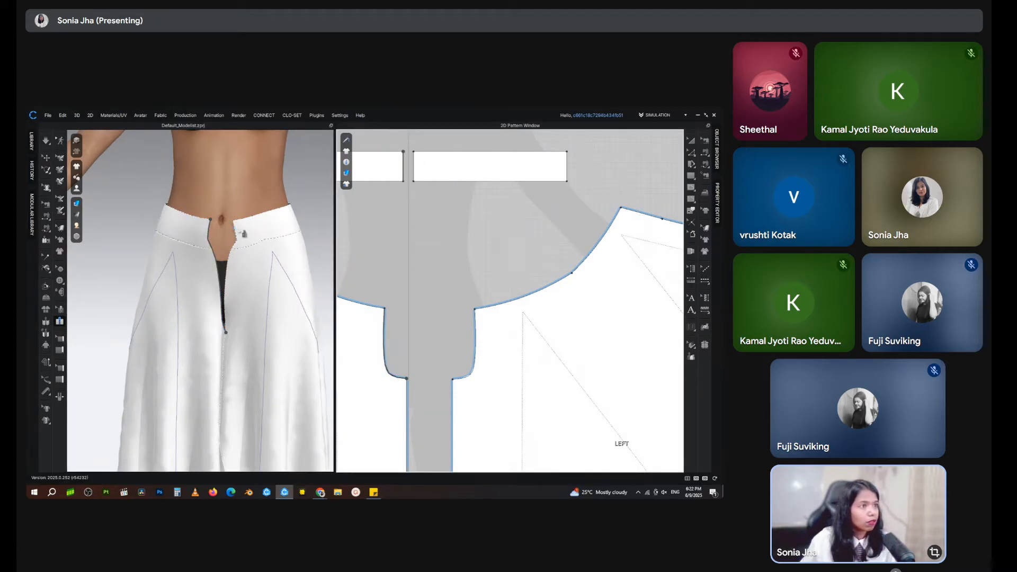
left_click(233, 221)
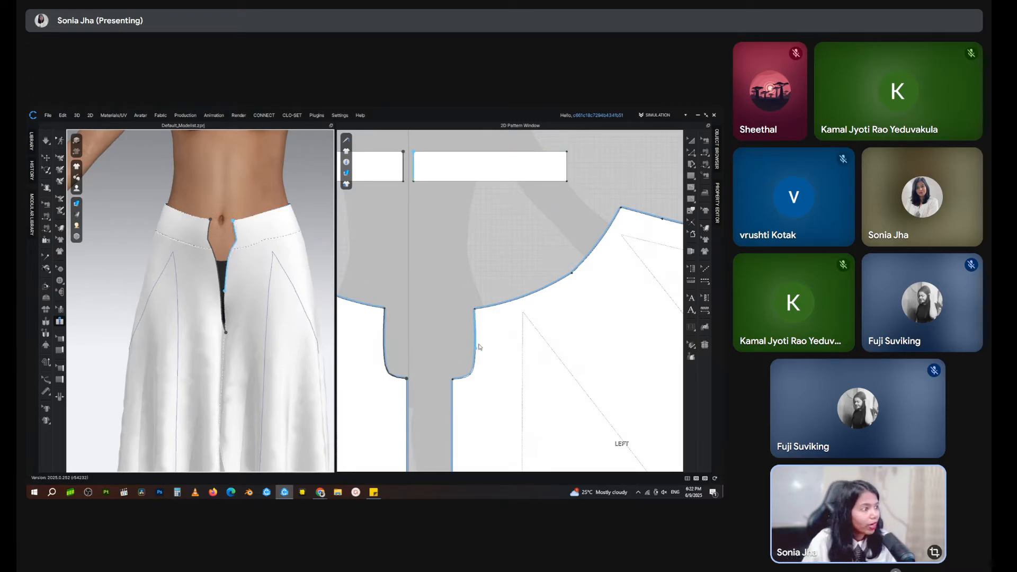
left_click(452, 379)
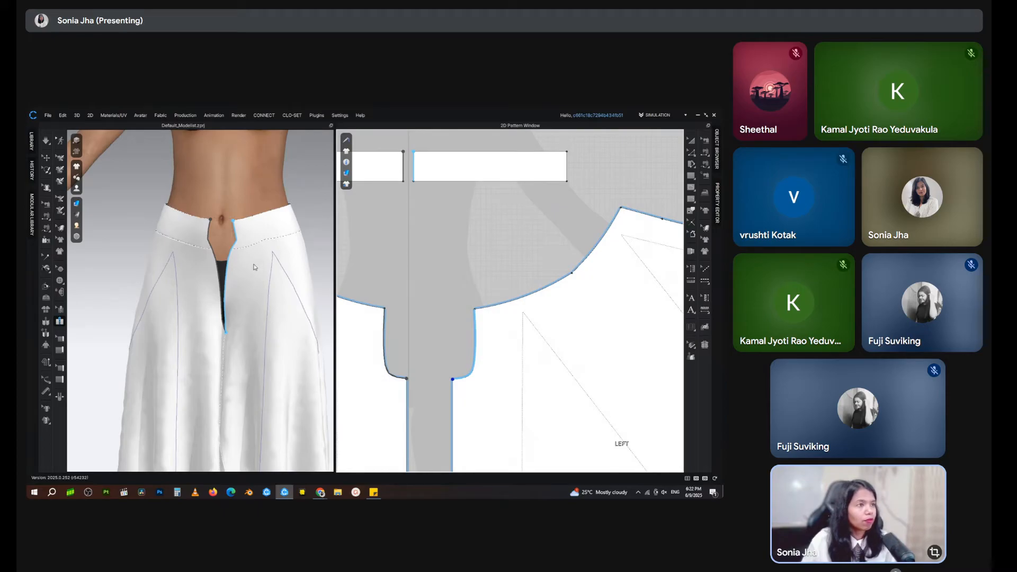
Step: Simulate the garment to close the centre-front zipper
scroll(255, 268, "up", 4)
scroll(256, 269, "down", 1)
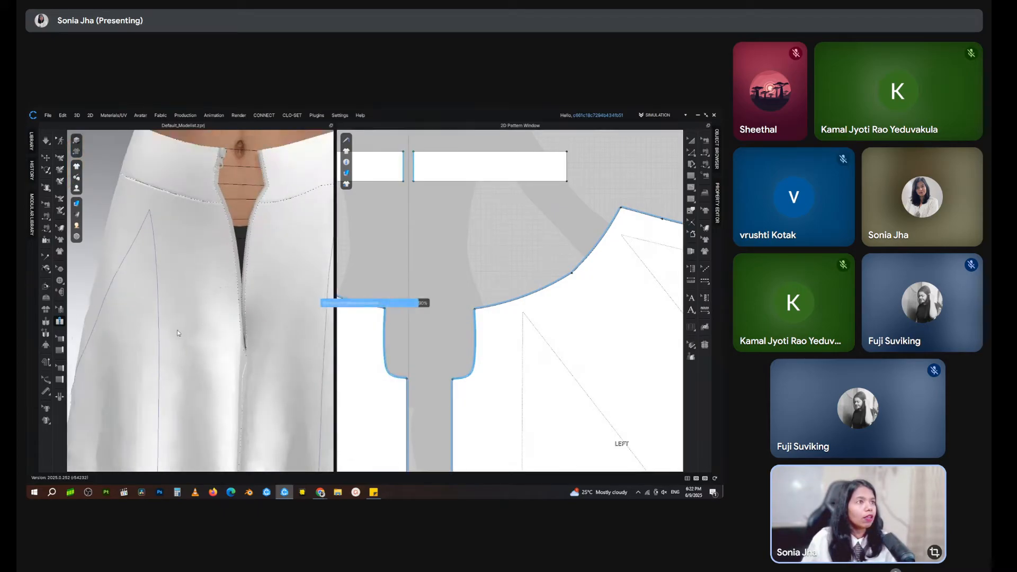
middle_click_drag(241, 279, 198, 307)
key("space")
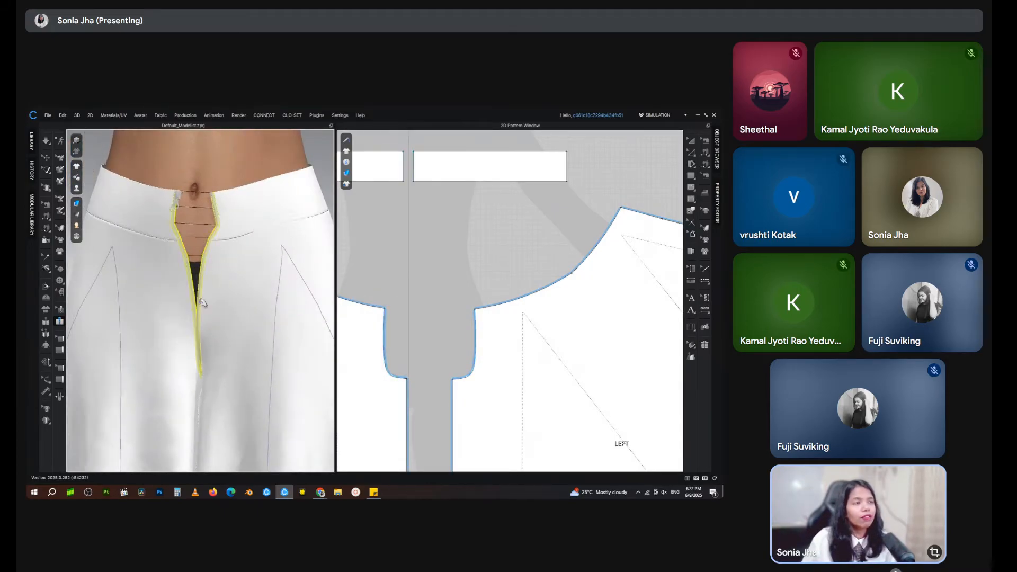
scroll(297, 243, "down", 3)
left_click(231, 275)
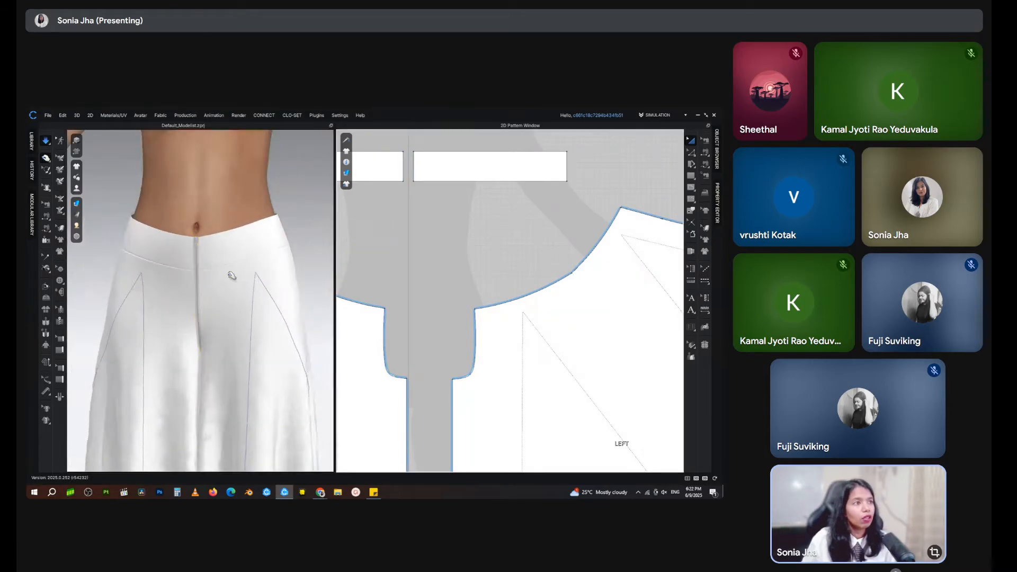
Step: Pull both waistband halves and the centre front upward on the avatar during simulation
left_click_drag(269, 232, 241, 177)
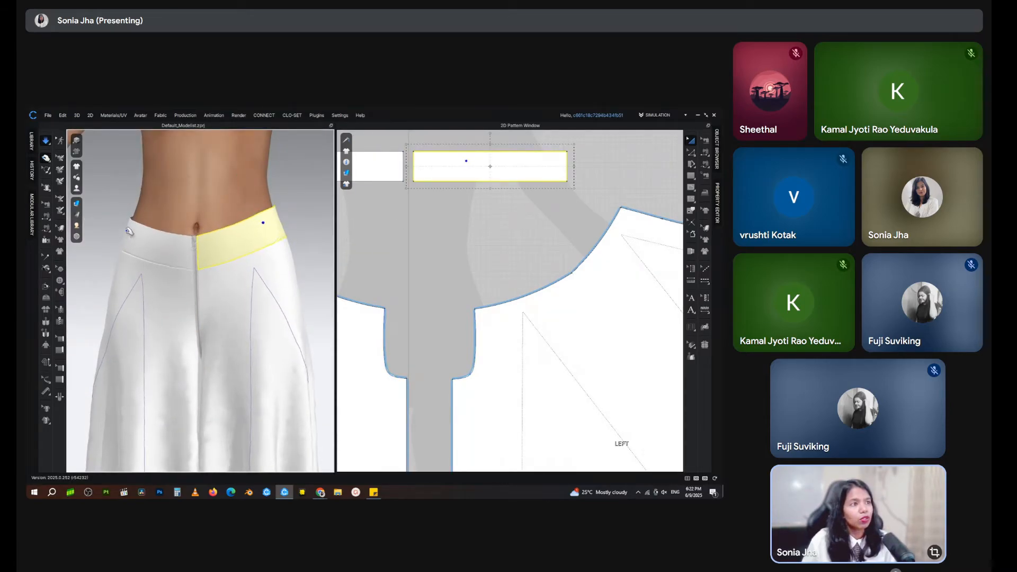
left_click(153, 229)
left_click(270, 246)
scroll(260, 280, "down", 3)
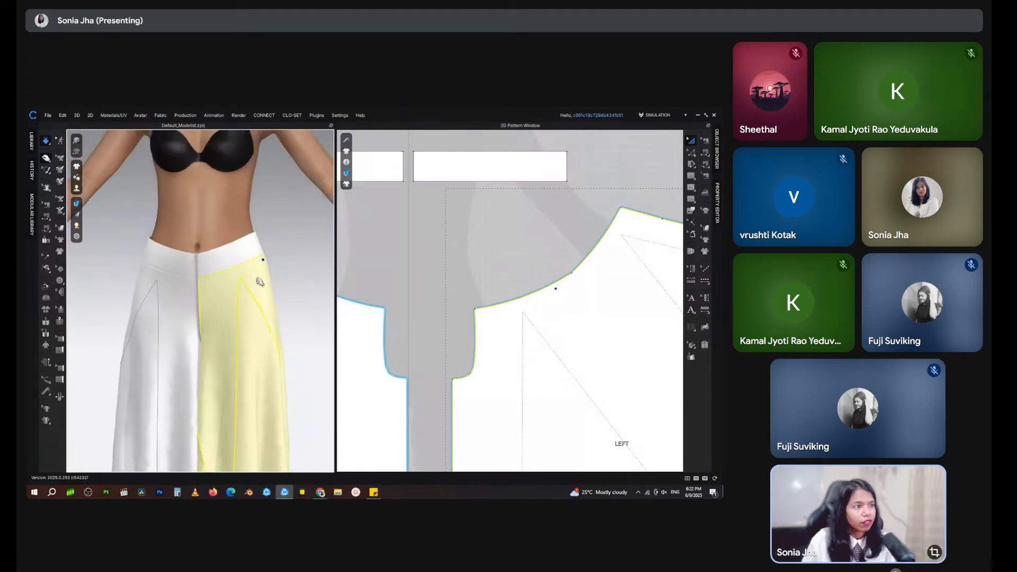
left_click_drag(195, 271, 203, 238)
left_click(249, 285)
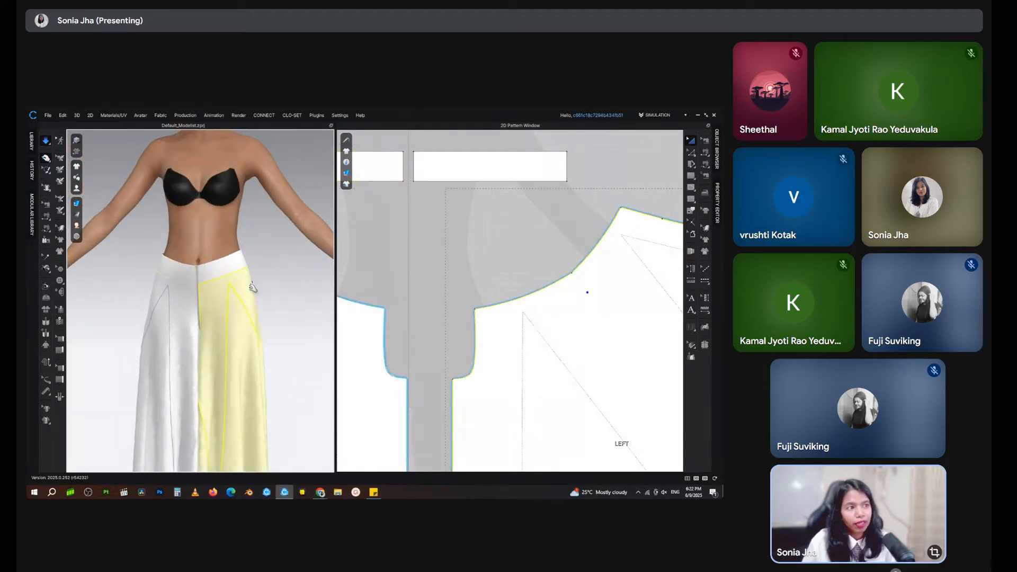
Step: Pull the hems of both trouser legs outward during simulation to spread the flare, and view the drape from behind
left_click(296, 287)
middle_click_drag(297, 289, 279, 222)
right_click_drag(279, 223, 320, 288)
middle_click_drag(320, 288, 294, 246)
scroll(296, 270, "down", 2)
right_click_drag(299, 278, 206, 291)
left_click_drag(252, 389, 288, 397)
left_click(280, 430)
left_click_drag(150, 391, 120, 395)
left_click(175, 460)
right_click_drag(188, 417, 377, 413)
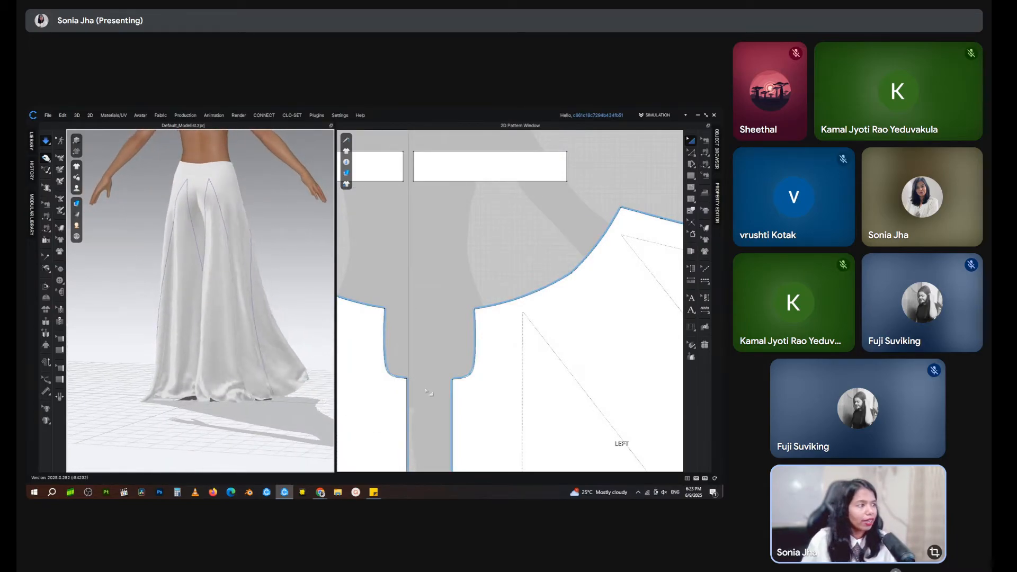
Step: Switch to Sticky Notes and highlight the segment and free sewing line in the TODAY'S AGENDA note
scroll(473, 278, "down", 5)
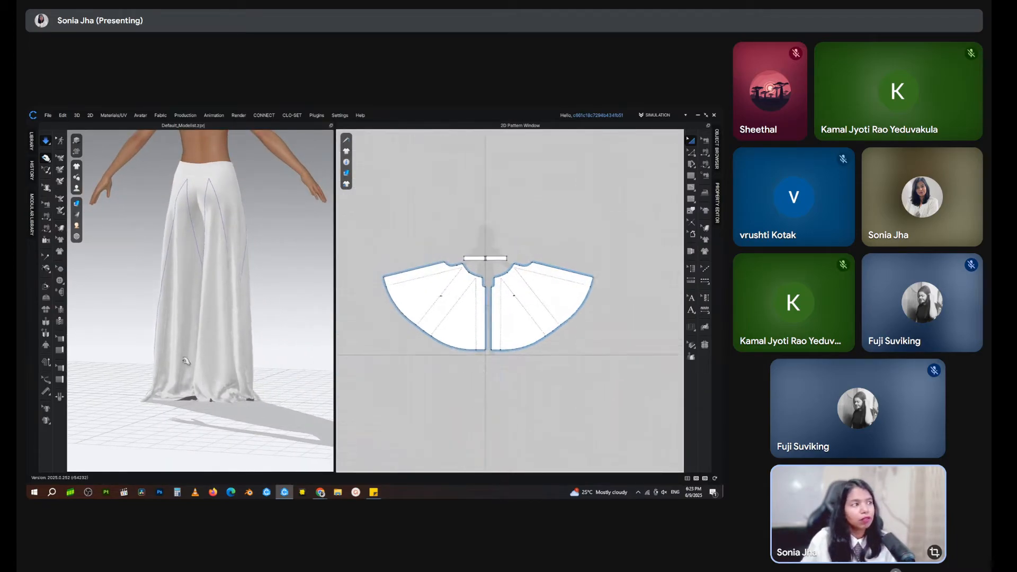
scroll(419, 323, "up", 5)
scroll(419, 323, "down", 5)
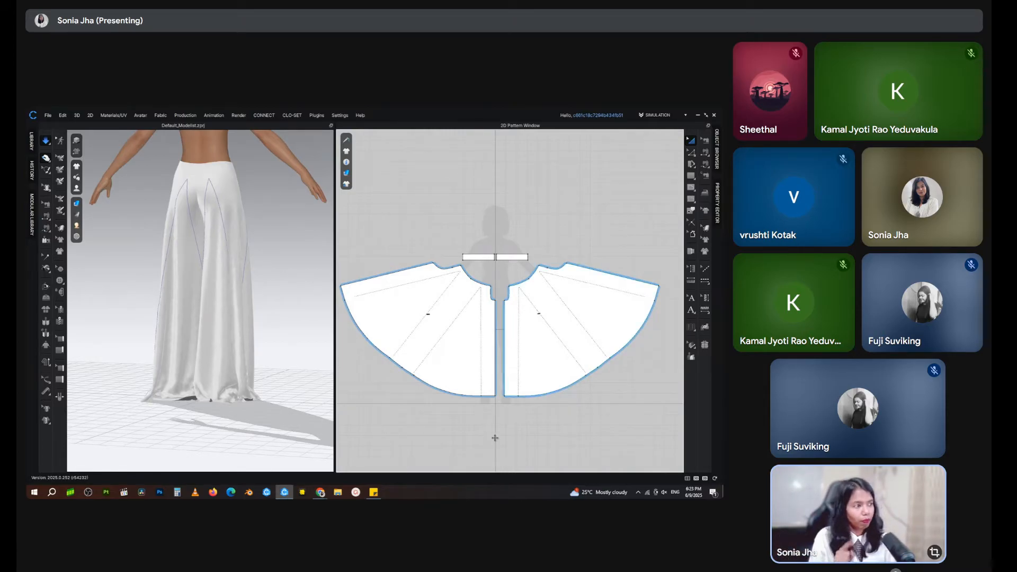
left_click(374, 492)
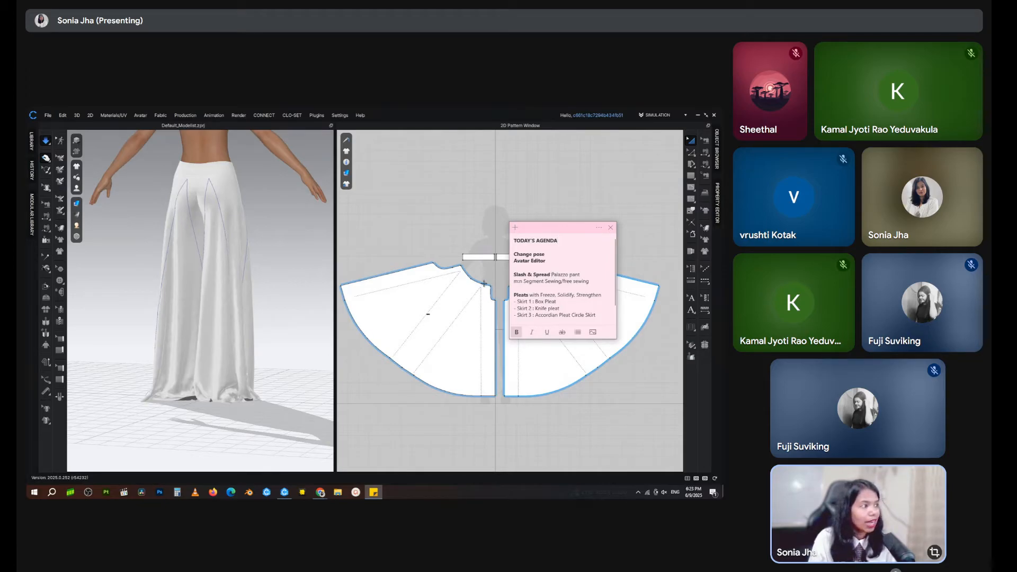
triple_click(553, 281)
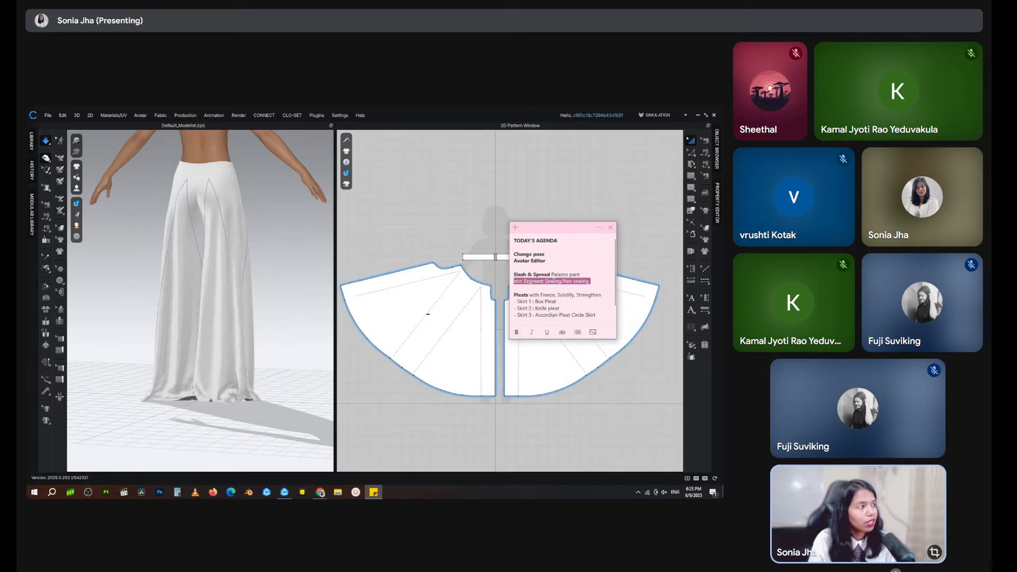
left_click(479, 352)
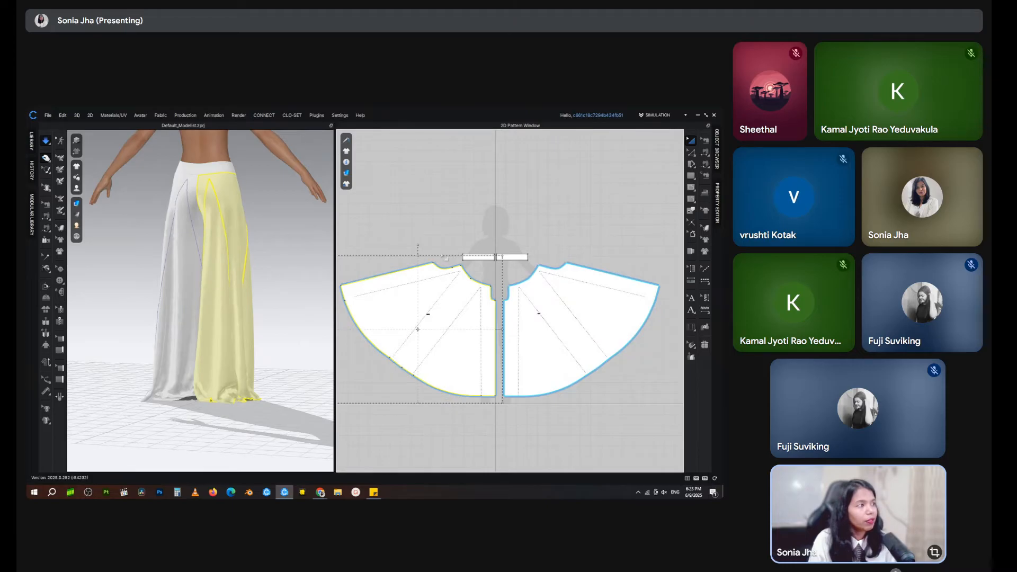
Step: Examine the zipped trousers from the front at full length, along with the complete pattern layout
left_click(308, 259)
right_click_drag(291, 263, 150, 248)
scroll(150, 248, "up", 5)
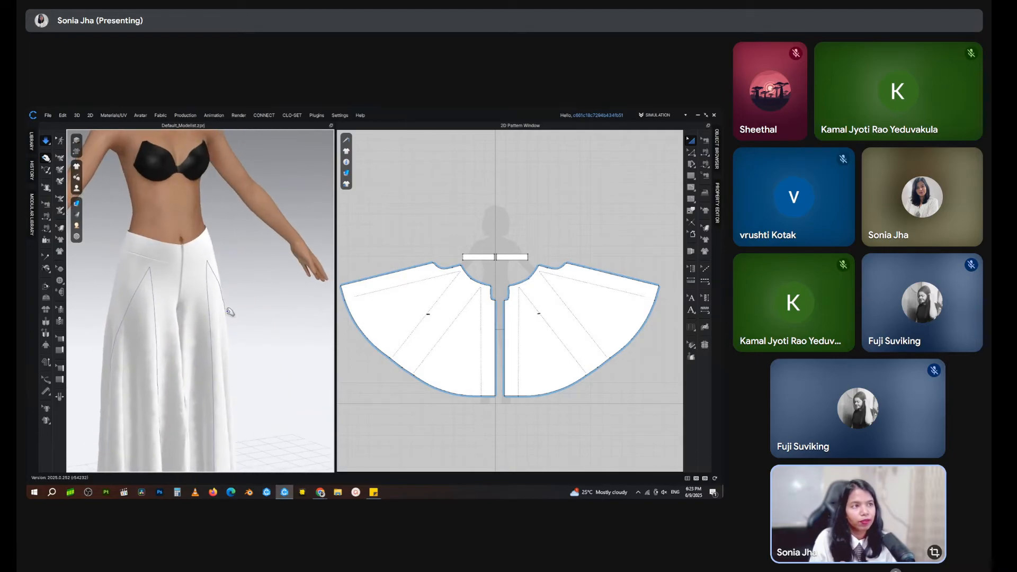
right_click_drag(229, 312, 249, 301)
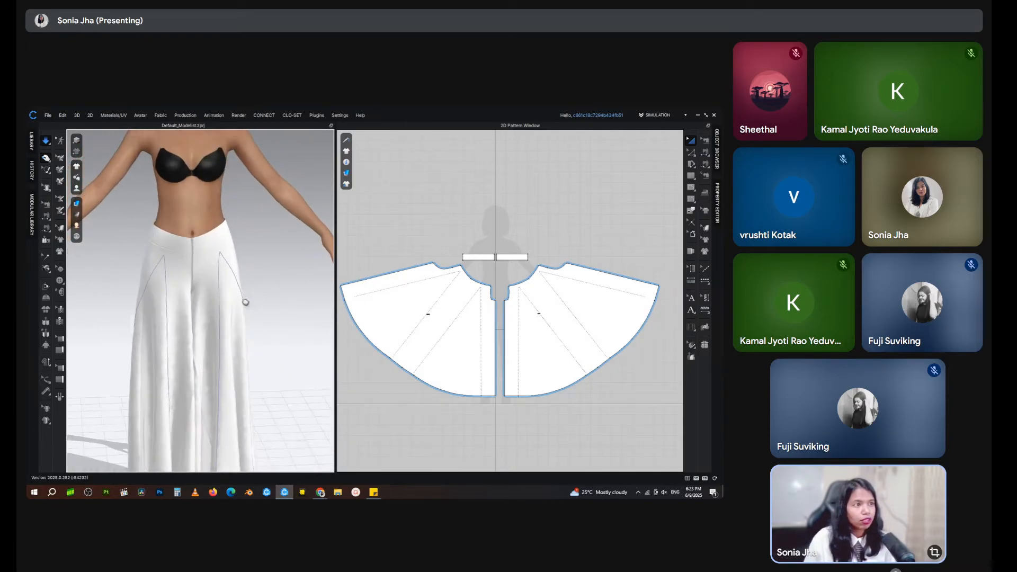
scroll(254, 317, "down", 5)
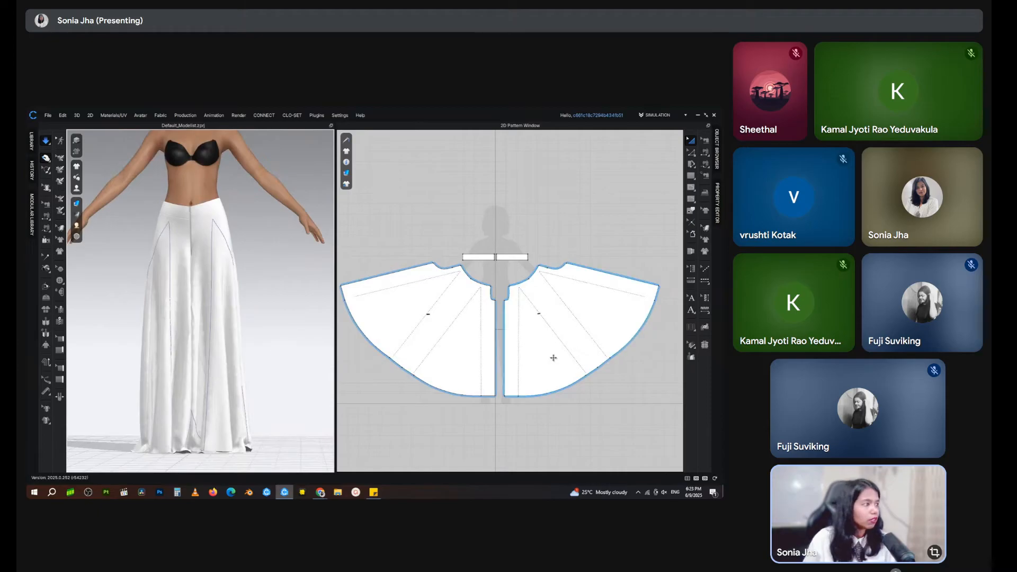
scroll(476, 325, "down", 4)
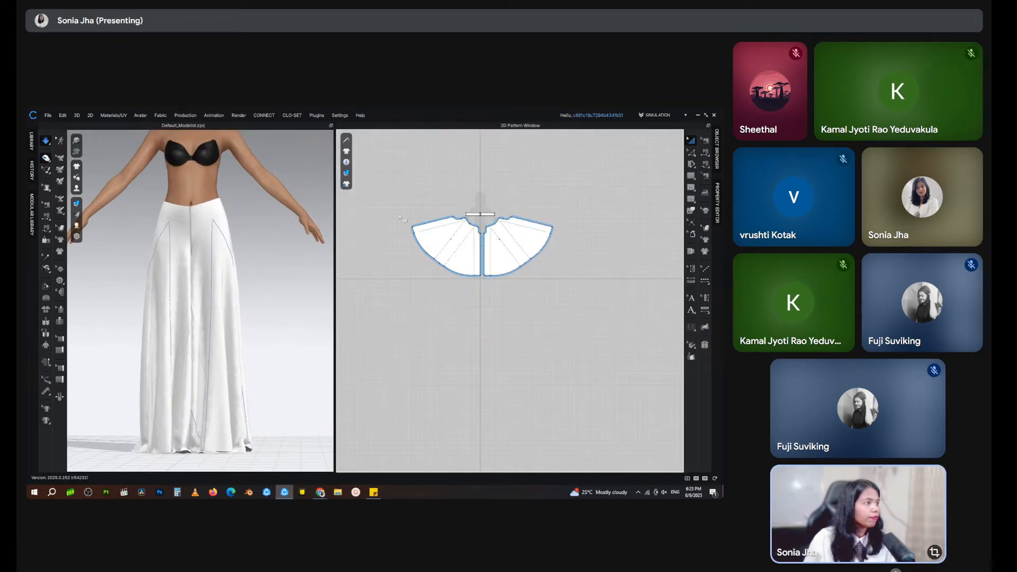
key("ctrl+a")
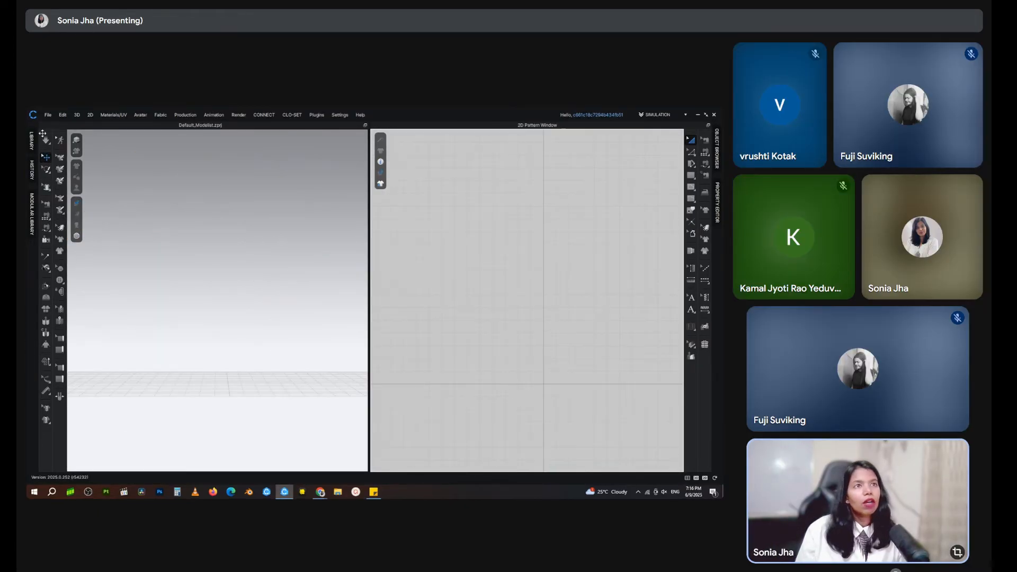
Step: Open the Pleats project file from the Cohort Files folder
left_click(49, 115)
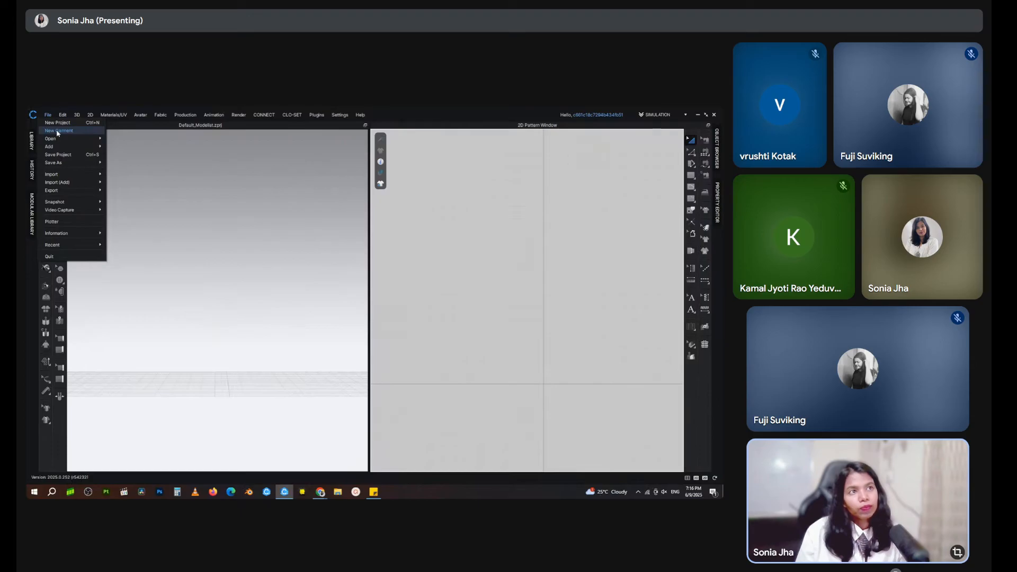
mouse_move(79, 138)
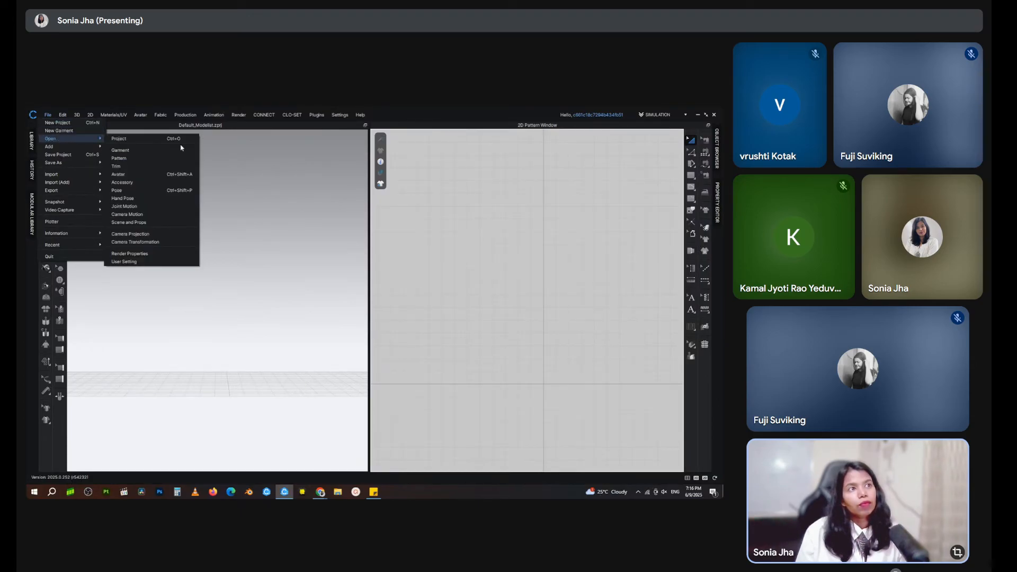
left_click(173, 138)
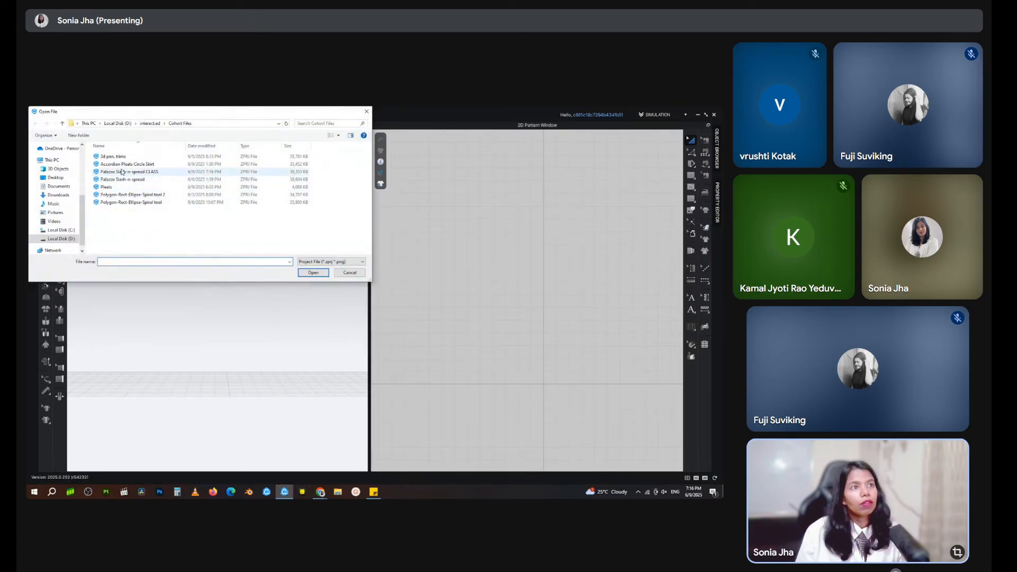
left_click(109, 187)
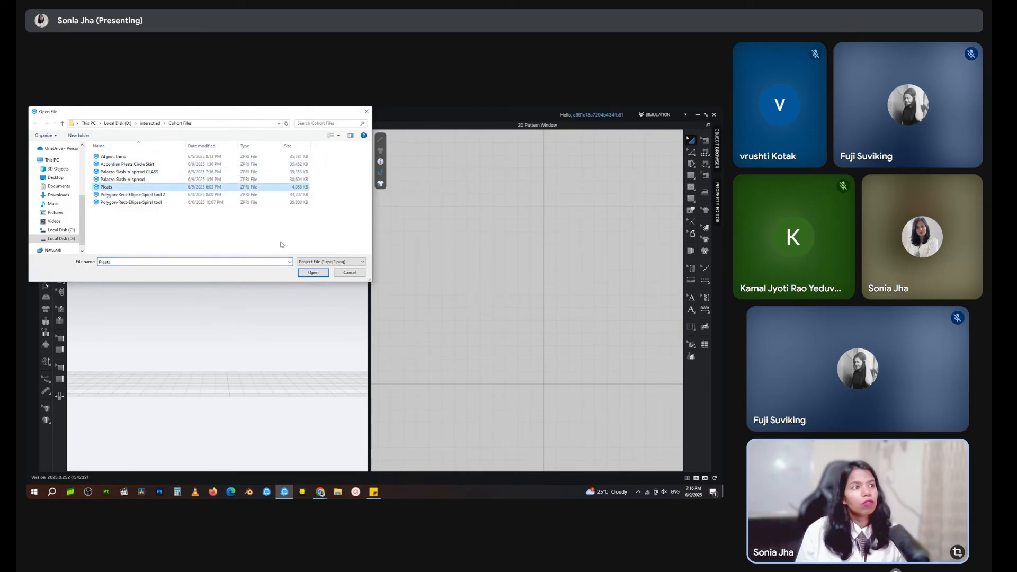
left_click(299, 273)
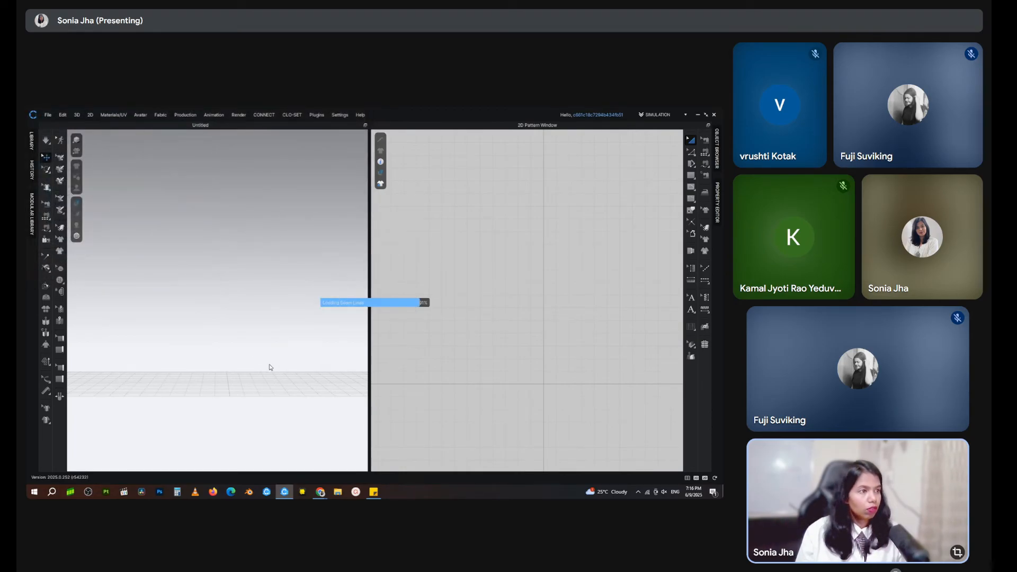
Step: Examine the pleated fabric samples hanging side by side in the 3D view
scroll(272, 367, "down", 1)
middle_click_drag(163, 365, 190, 364)
scroll(190, 356, "up", 2)
scroll(213, 358, "down", 1)
scroll(171, 356, "up", 2)
scroll(199, 350, "down", 1)
mouse_move(200, 349)
right_mouse_down()
mouse_move(239, 362)
mouse_move(333, 349)
mouse_move(199, 348)
right_mouse_up()
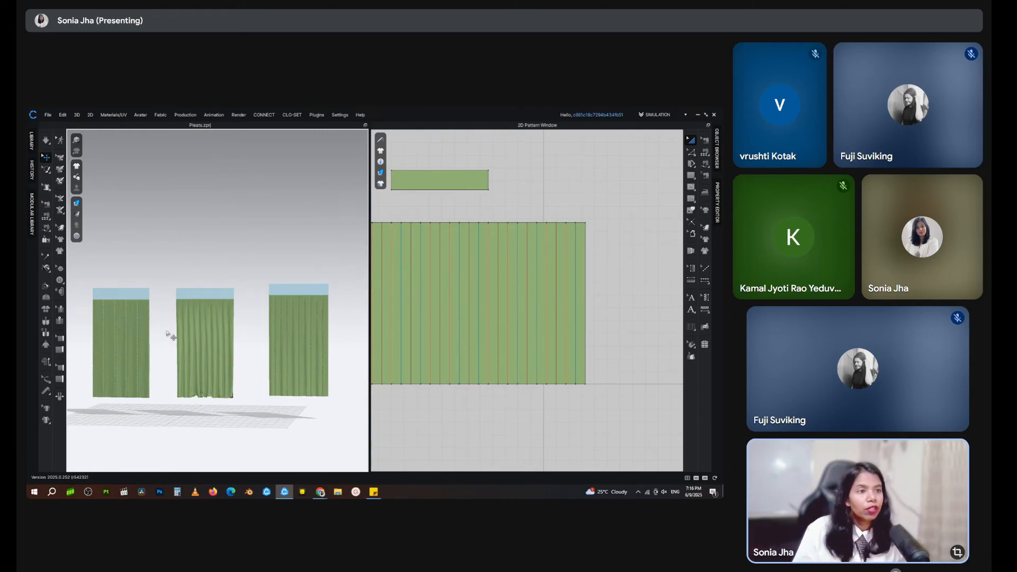
scroll(170, 329, "up", 5)
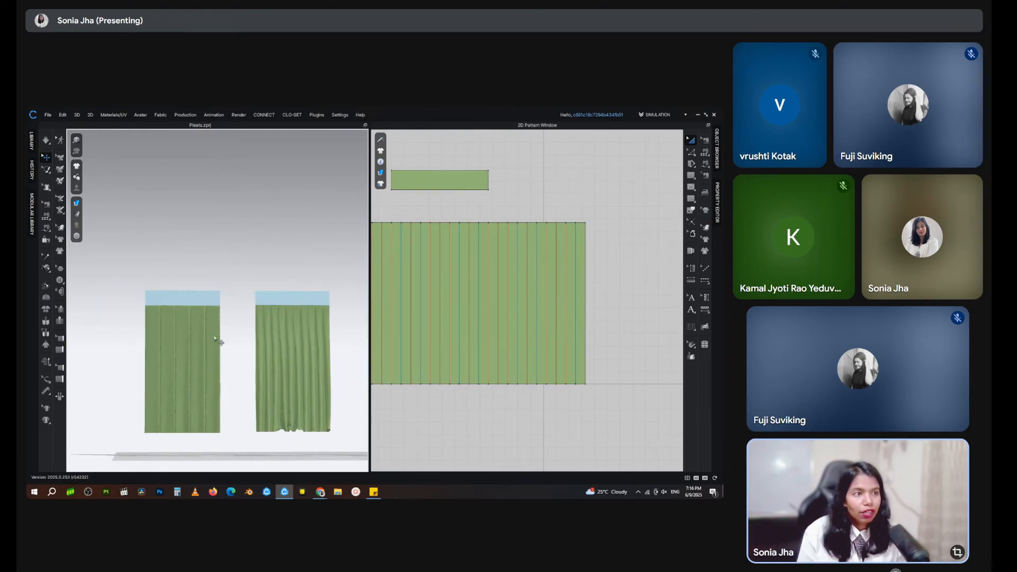
Step: Select the individual pleated samples to compare them with their 2D patterns, and simulate the drape
left_click(217, 341)
left_click(268, 363)
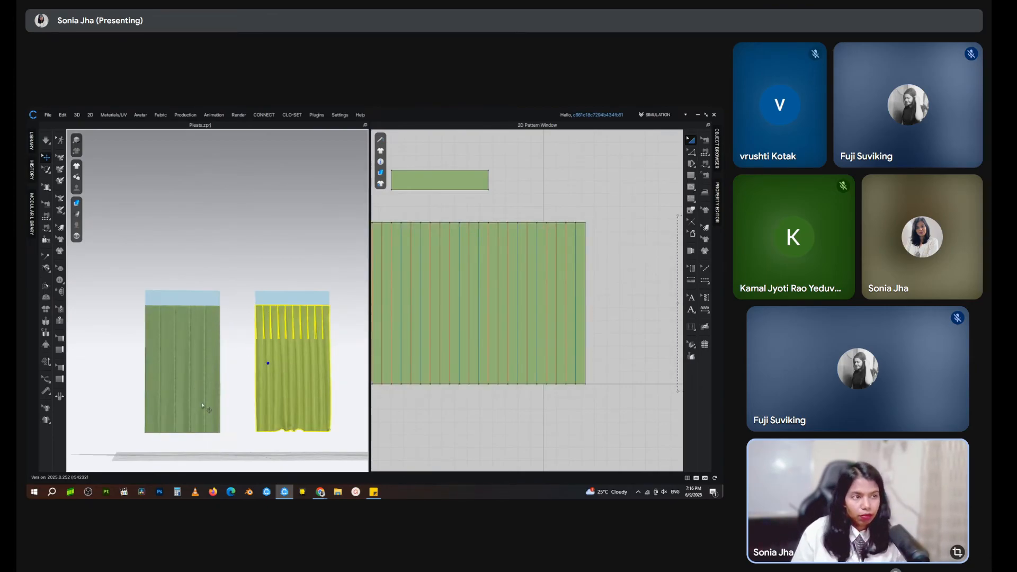
scroll(201, 406, "up", 3)
left_click(223, 365)
key("space")
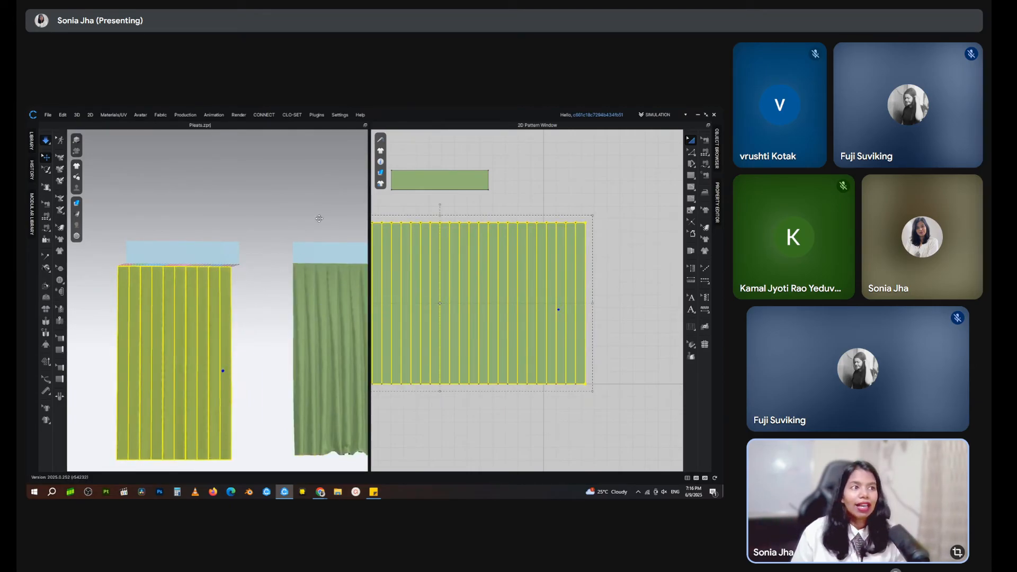
Step: Start a new project without saving the Pleats file, and widen the 2D pattern area slightly
left_click(49, 115)
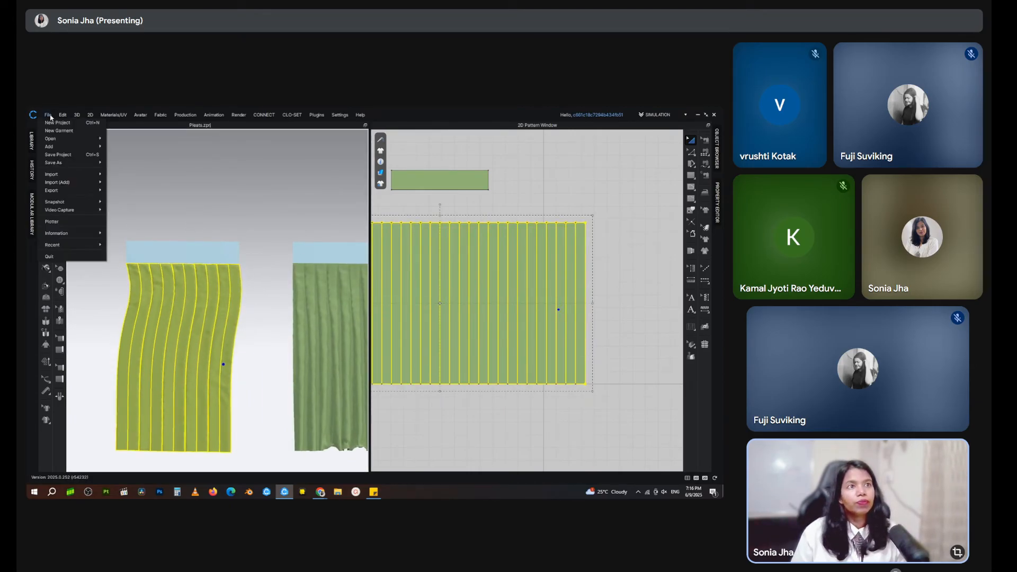
left_click(55, 122)
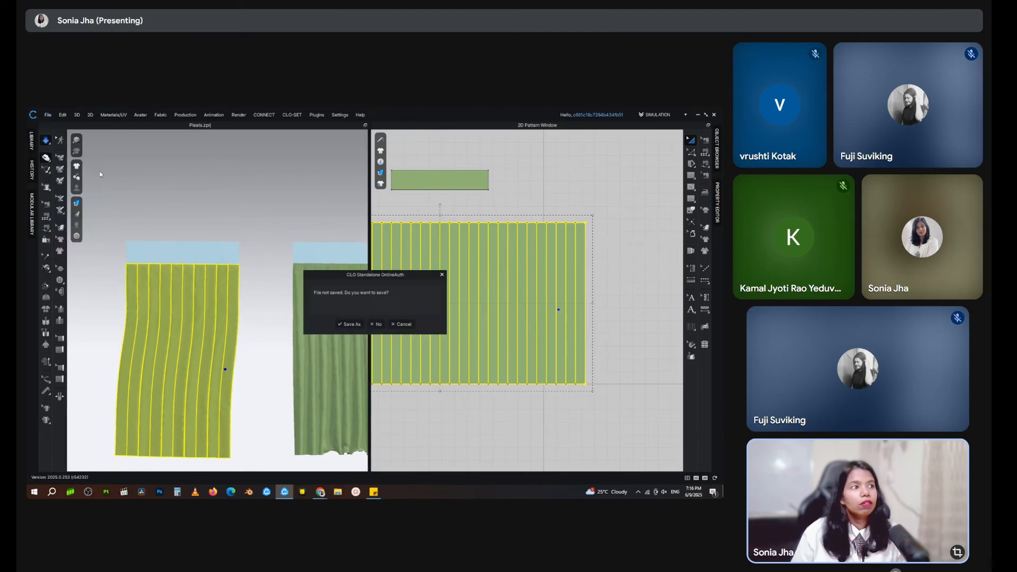
left_click(385, 325)
middle_click_drag(307, 373, 309, 327)
middle_click_drag(485, 352, 469, 364)
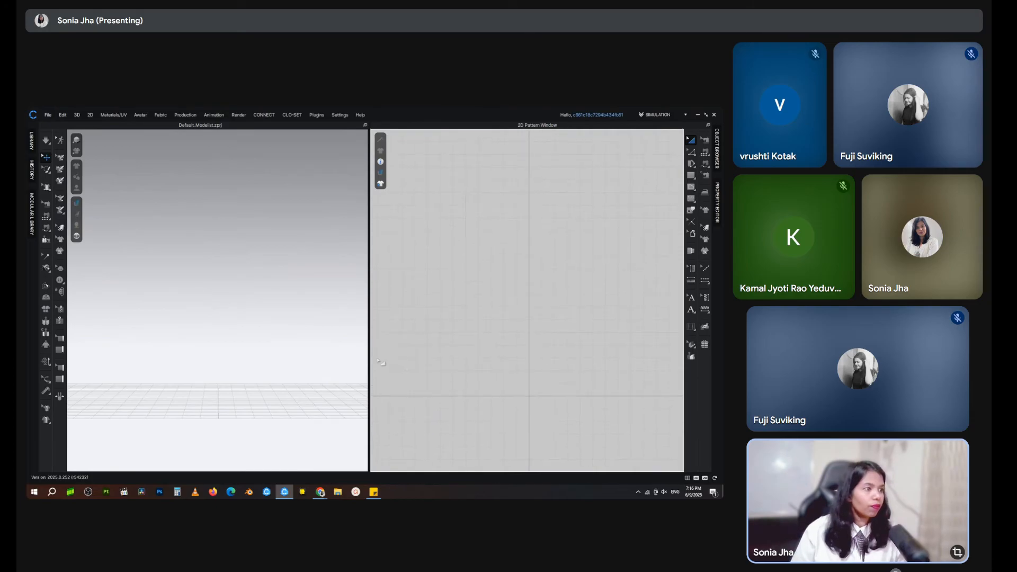
left_click_drag(369, 360, 339, 364)
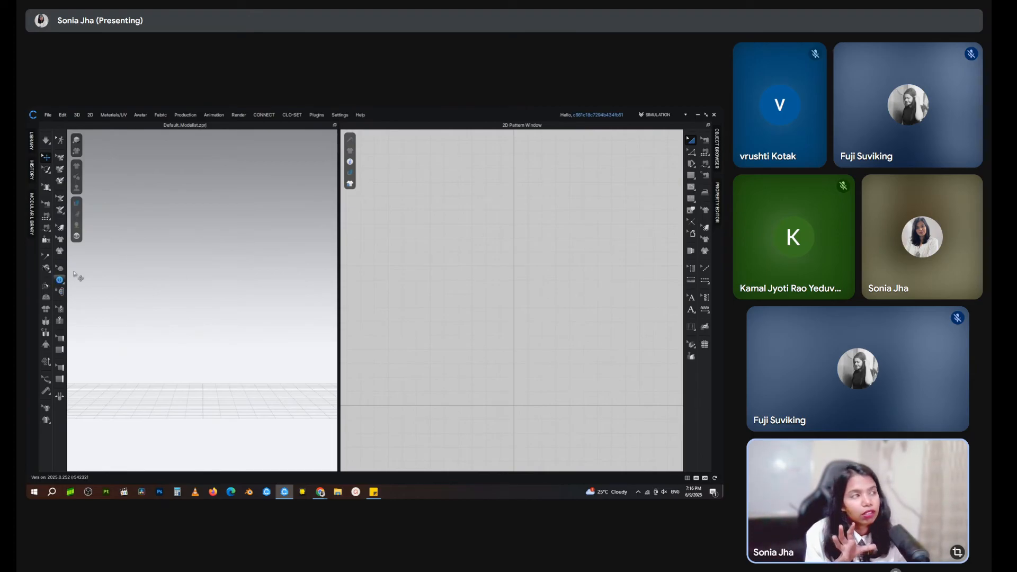
left_click(692, 177)
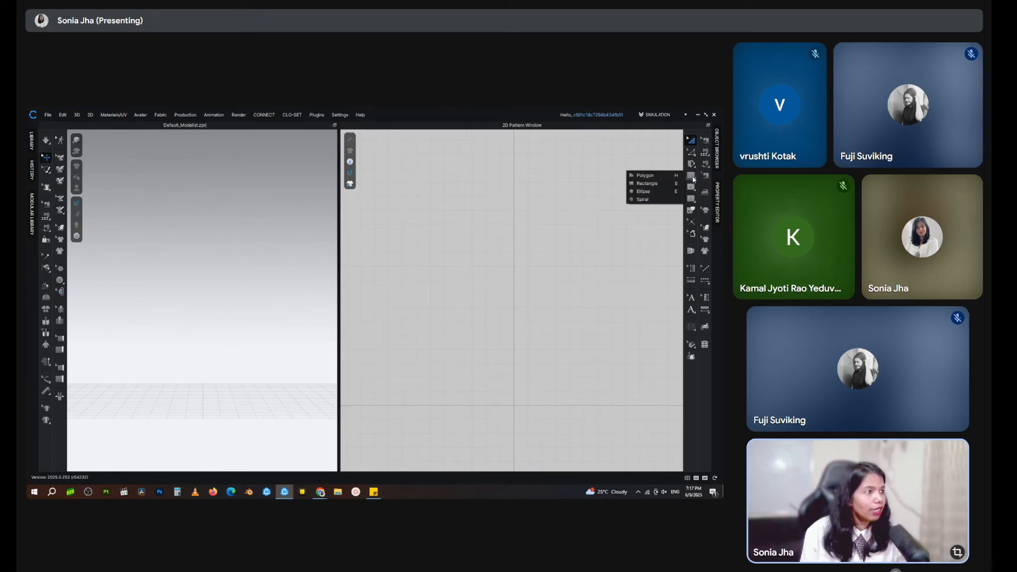
left_click(647, 183)
left_click_drag(403, 289, 481, 300)
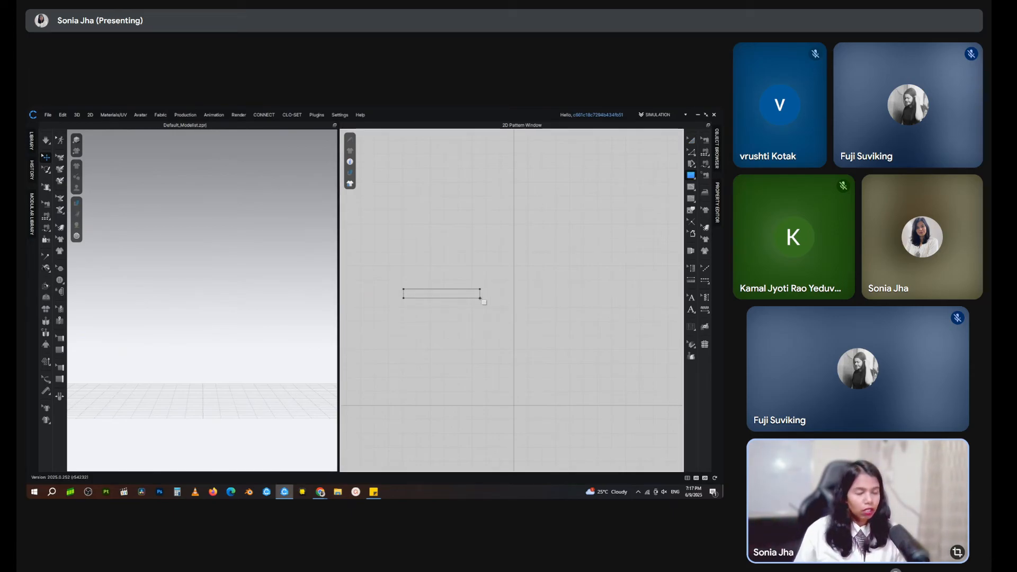
key("Escape")
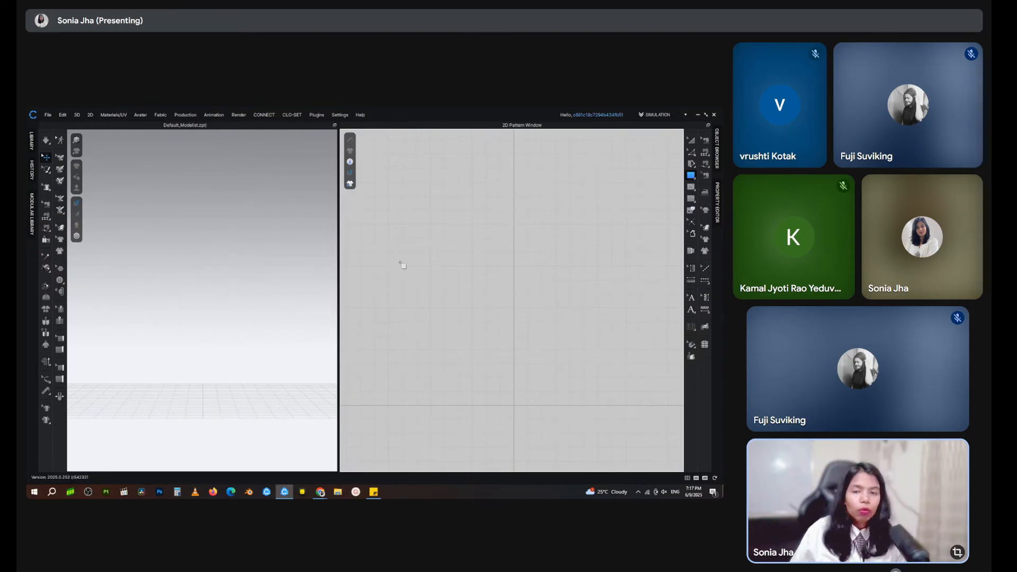
left_click_drag(368, 275, 512, 290)
key("Escape")
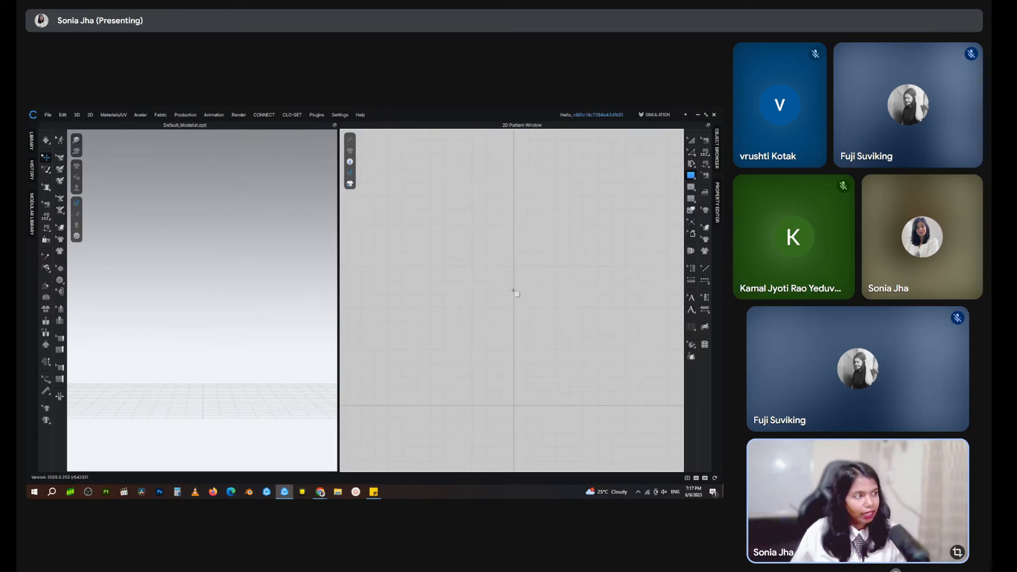
left_click(381, 270)
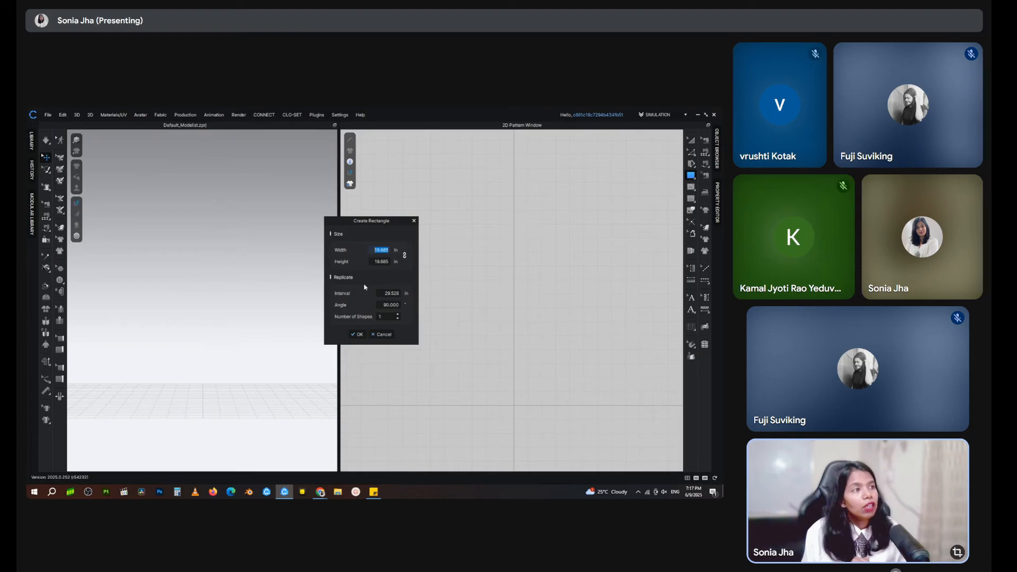
left_click(414, 221)
left_click_drag(413, 241, 560, 281)
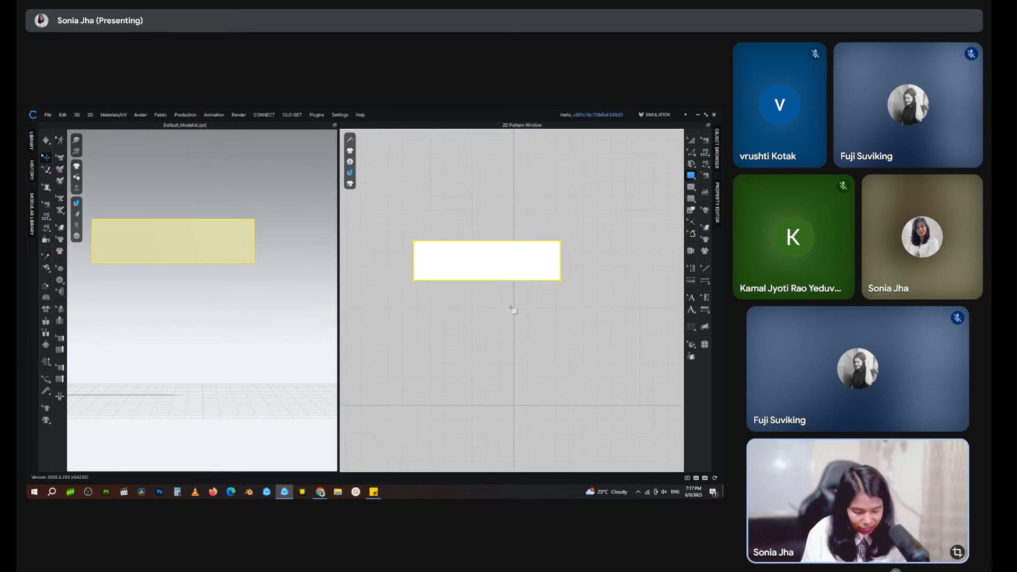
key("Delete")
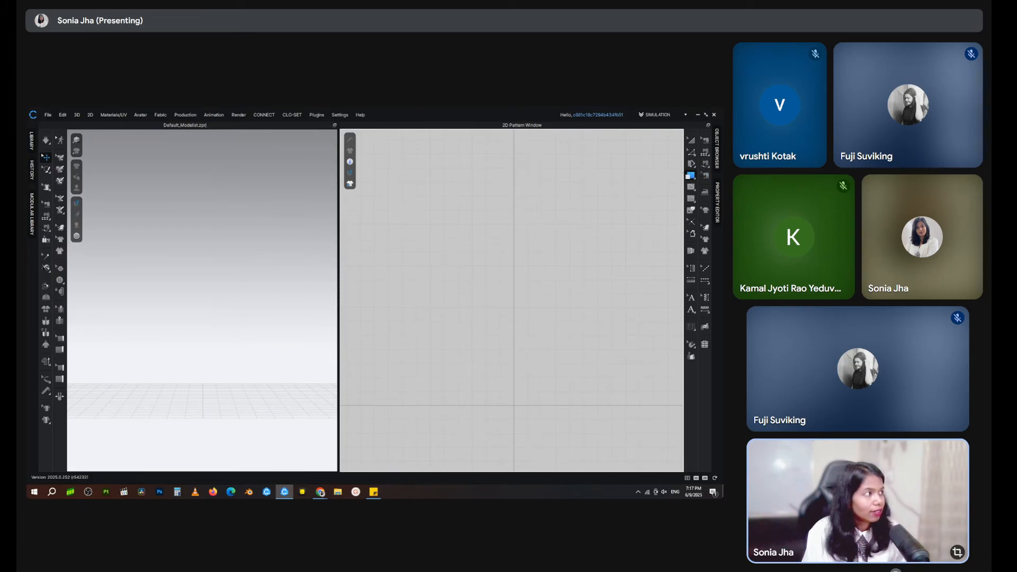
Step: Create a rectangle pattern 30 in wide and 2 in high, and enlarge the 2D pattern area
left_click(692, 176)
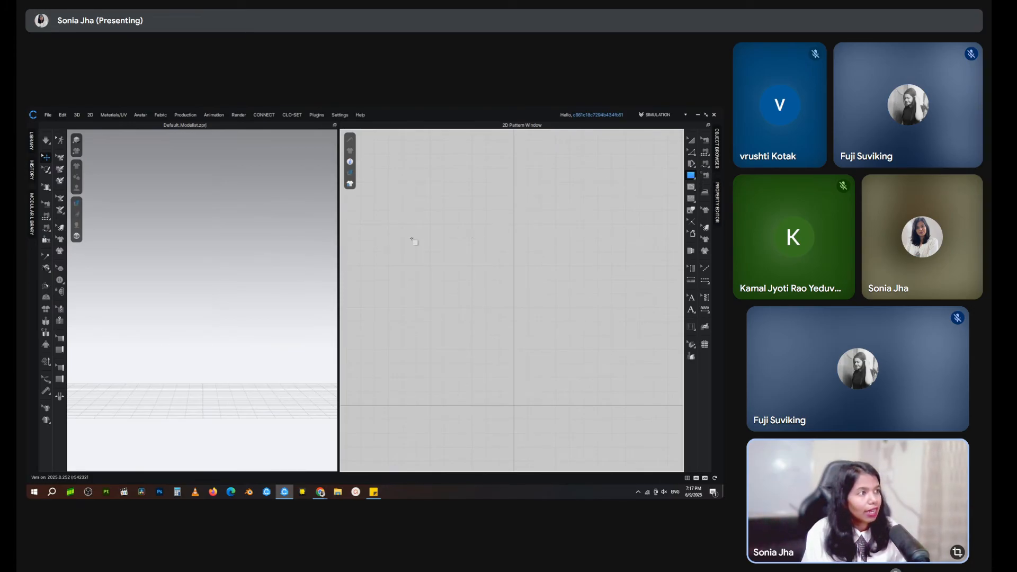
left_click(388, 263)
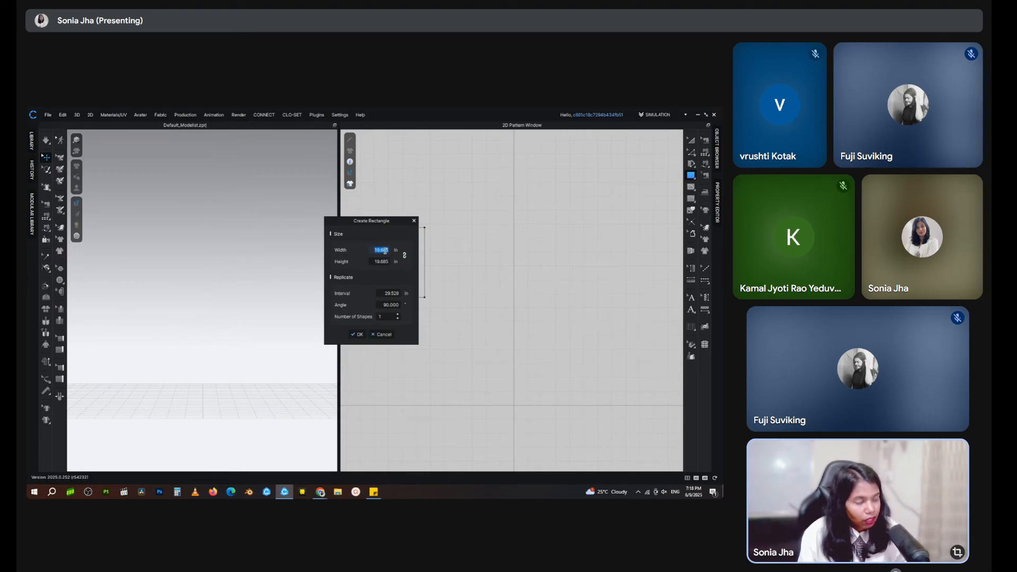
type("30")
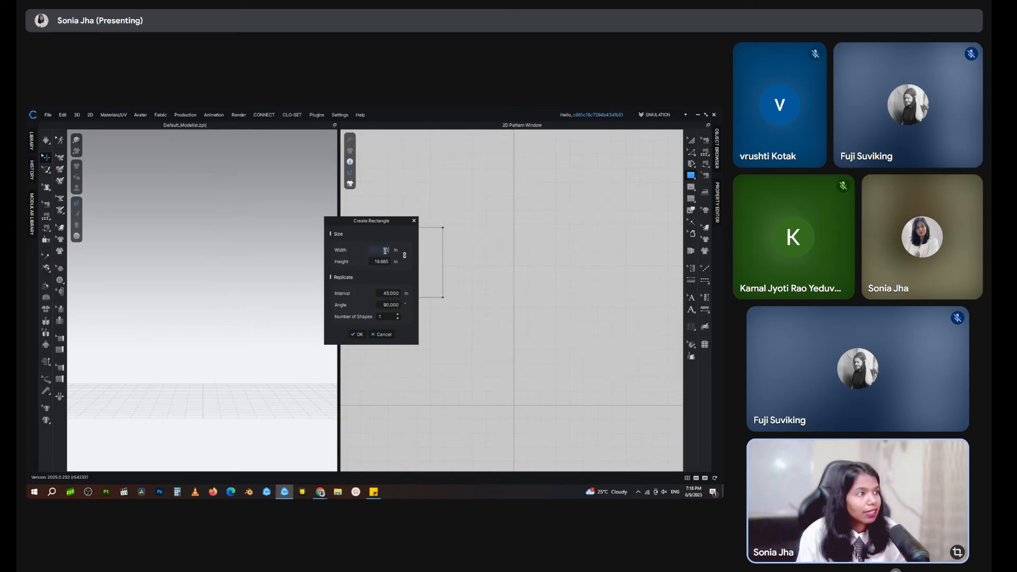
left_click_drag(373, 221, 266, 248)
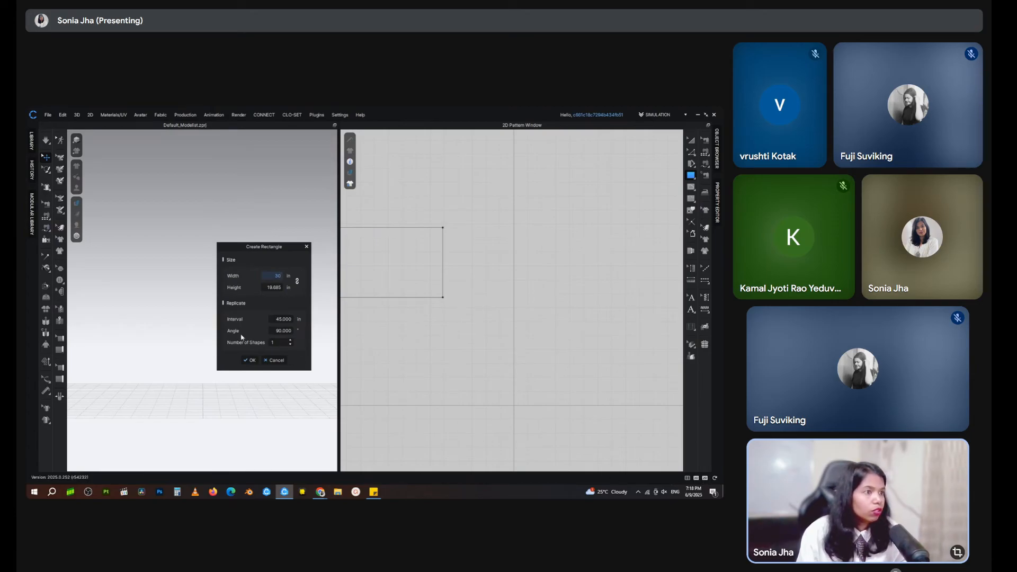
key("Tab")
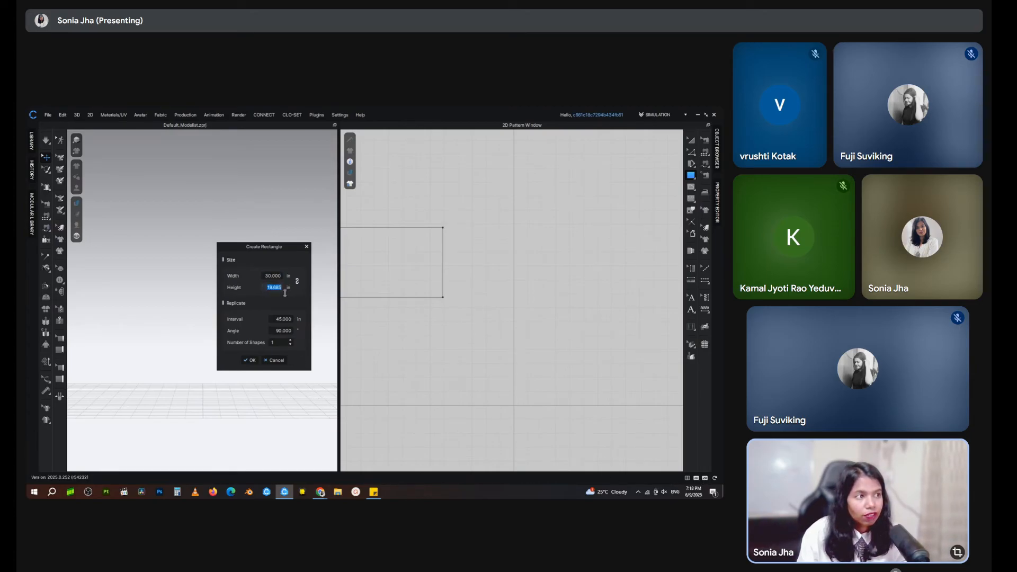
type("1")
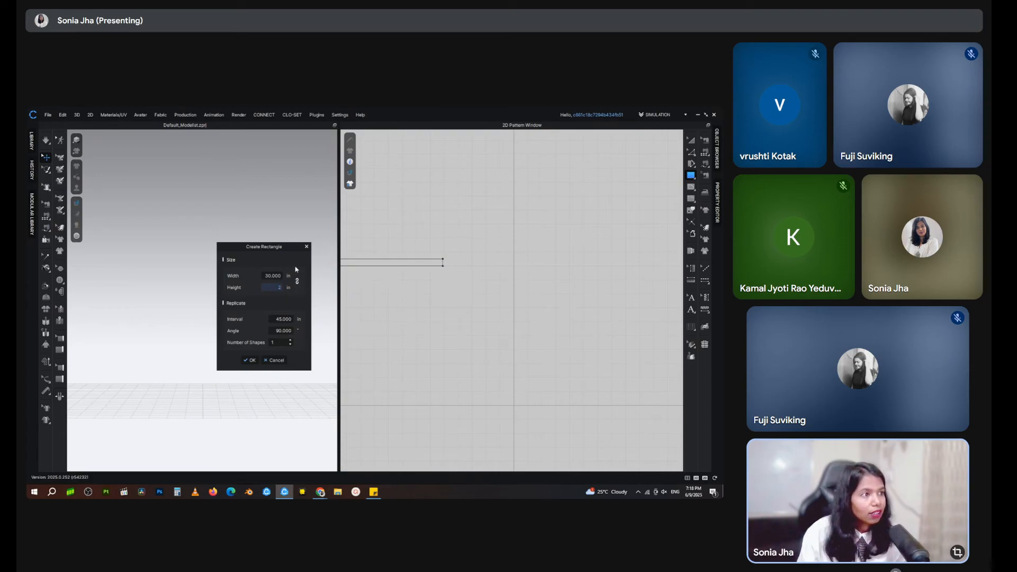
left_click(249, 361)
left_click_drag(339, 313, 144, 316)
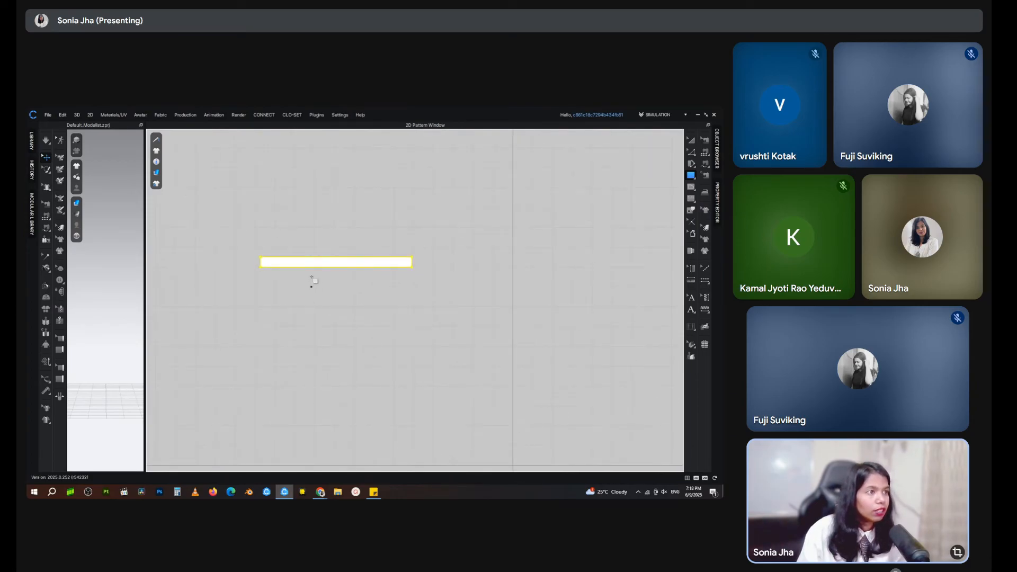
Step: Check the length of the narrow strip's lower edge
left_click(311, 277)
left_click(381, 334)
key("a")
left_click(389, 283)
left_click(691, 152)
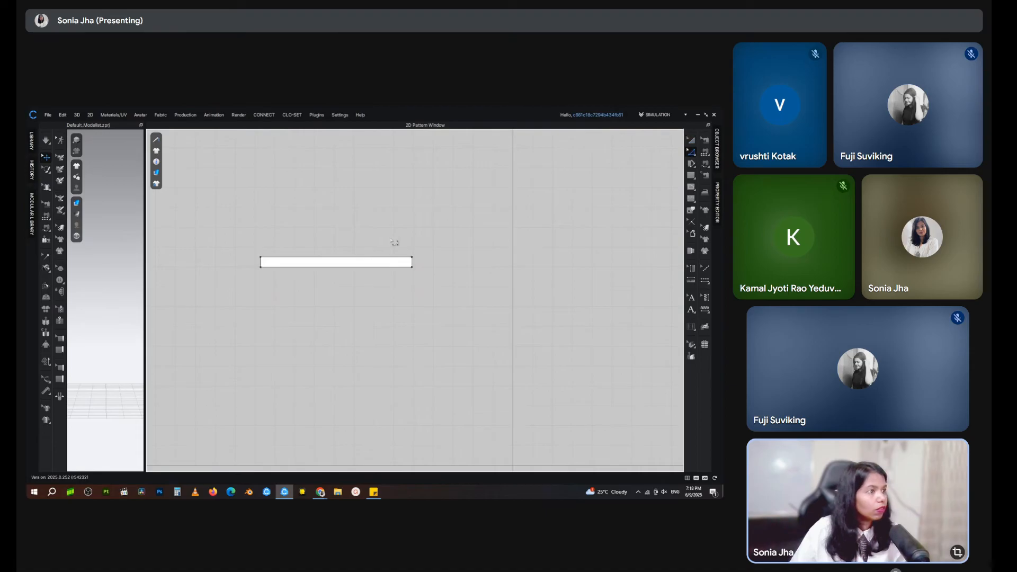
left_click(381, 267)
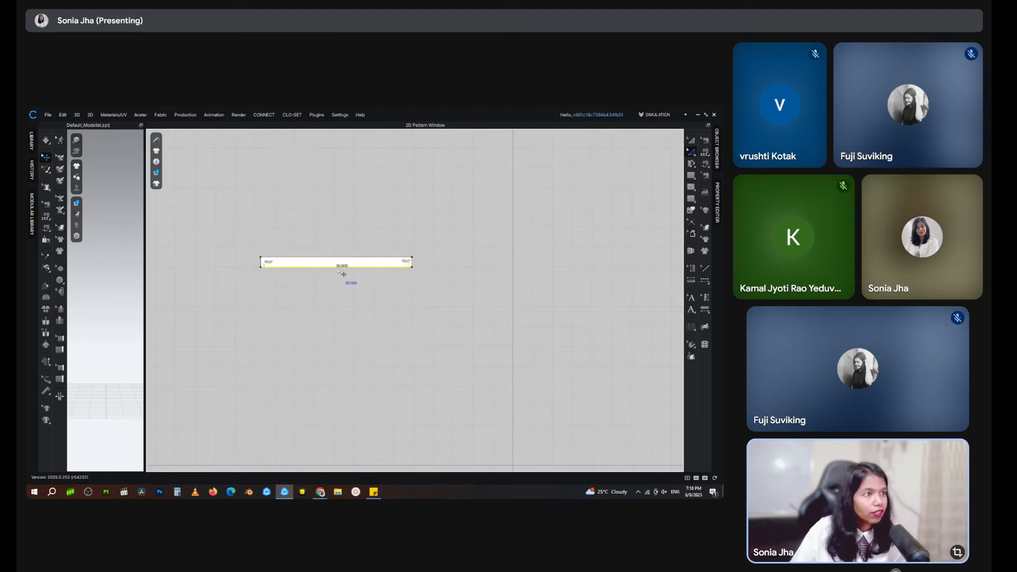
left_click(269, 272)
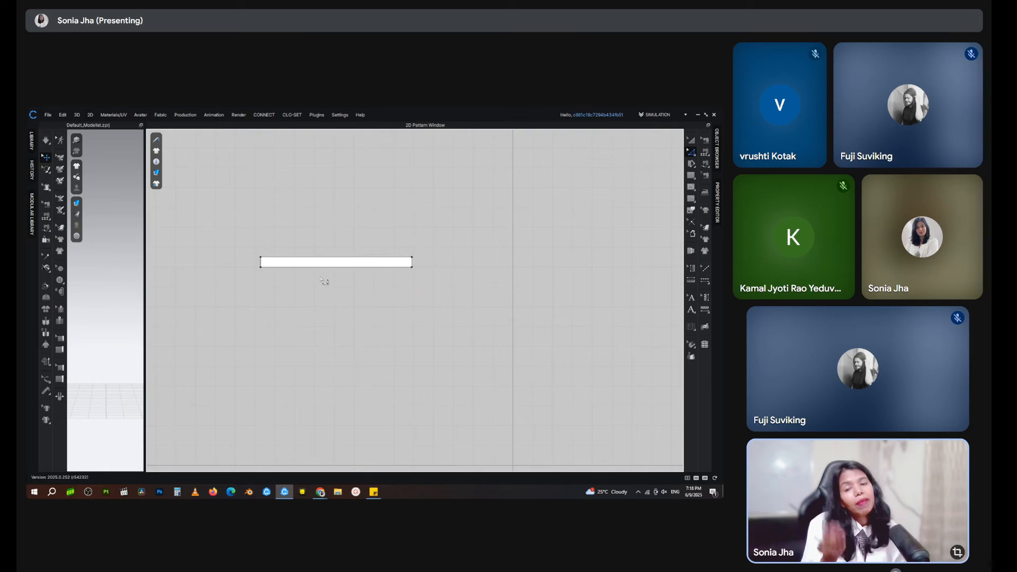
Step: Create a second rectangle pattern 90 in wide and 20 in high
left_click(690, 175)
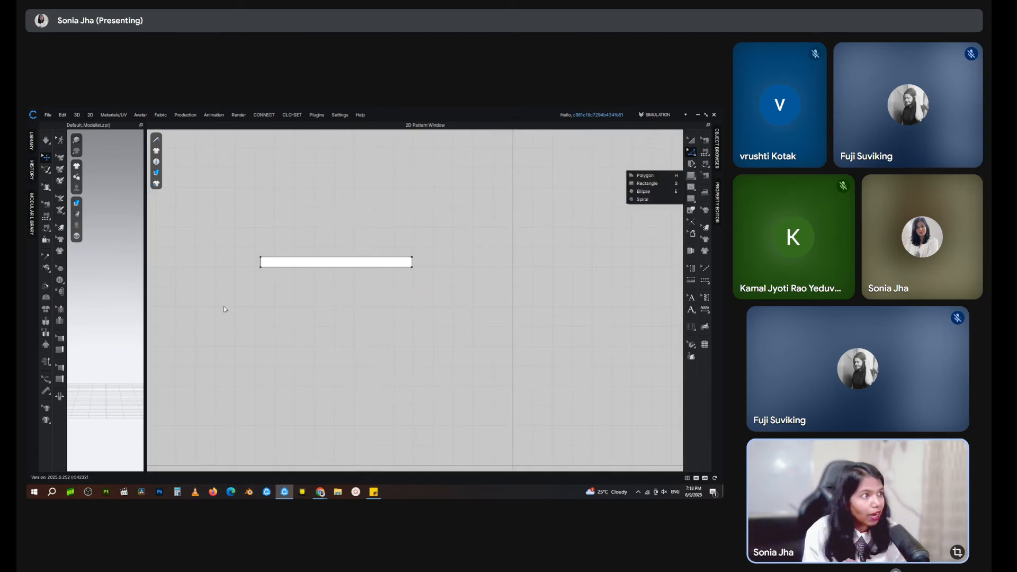
left_click(647, 183)
left_click(241, 312)
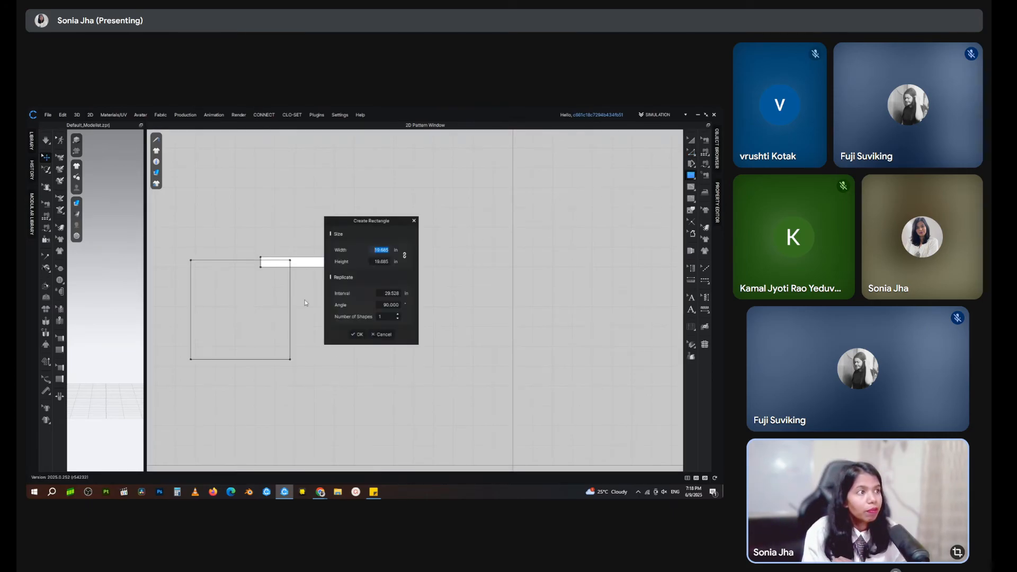
type("90")
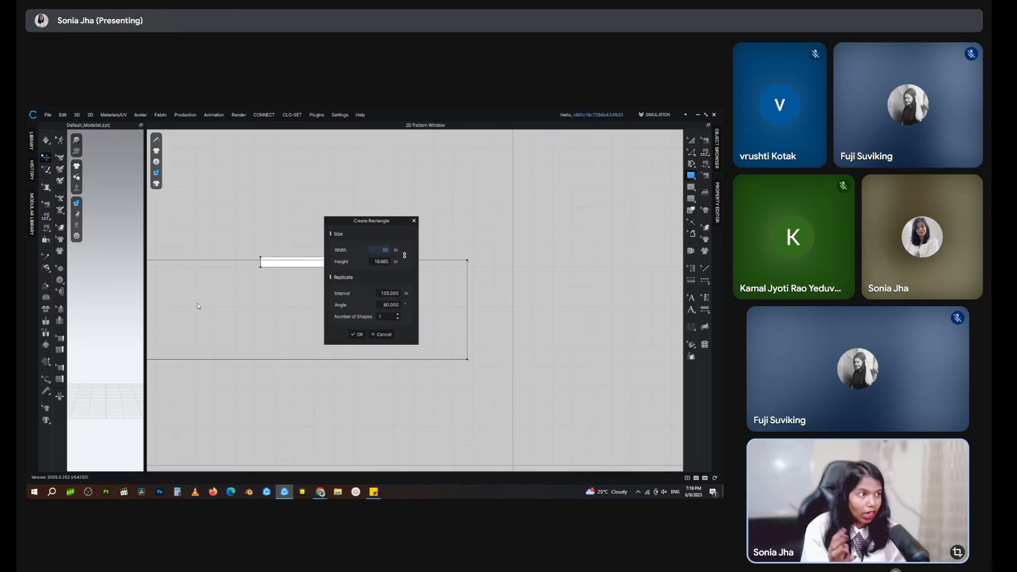
left_click(375, 261)
double_click(376, 260)
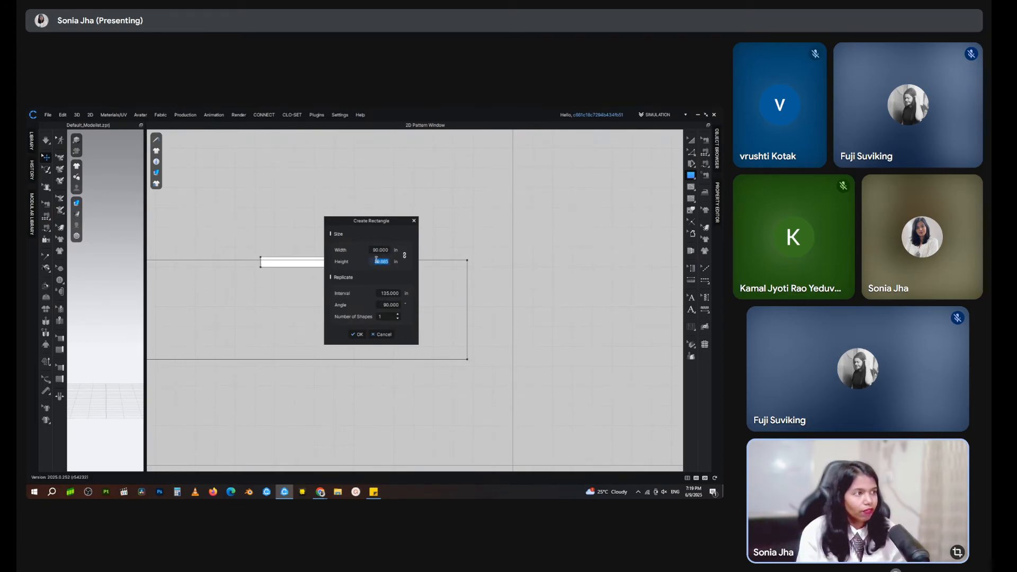
type("20")
left_click(354, 334)
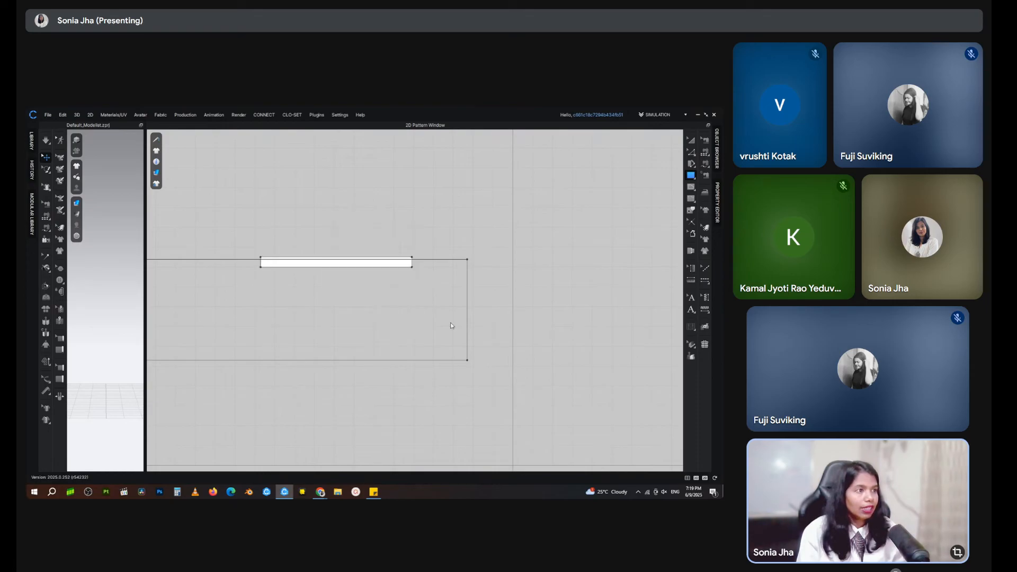
Step: Move the large panel directly below the narrow strip, roughly centred on it
left_click_drag(386, 325, 436, 336)
scroll(307, 402, "down", 5)
middle_click_drag(313, 400, 345, 385)
scroll(351, 383, "up", 2)
left_click_drag(339, 348, 358, 347)
left_click(364, 271)
scroll(364, 271, "up", 3)
scroll(400, 238, "down", 3)
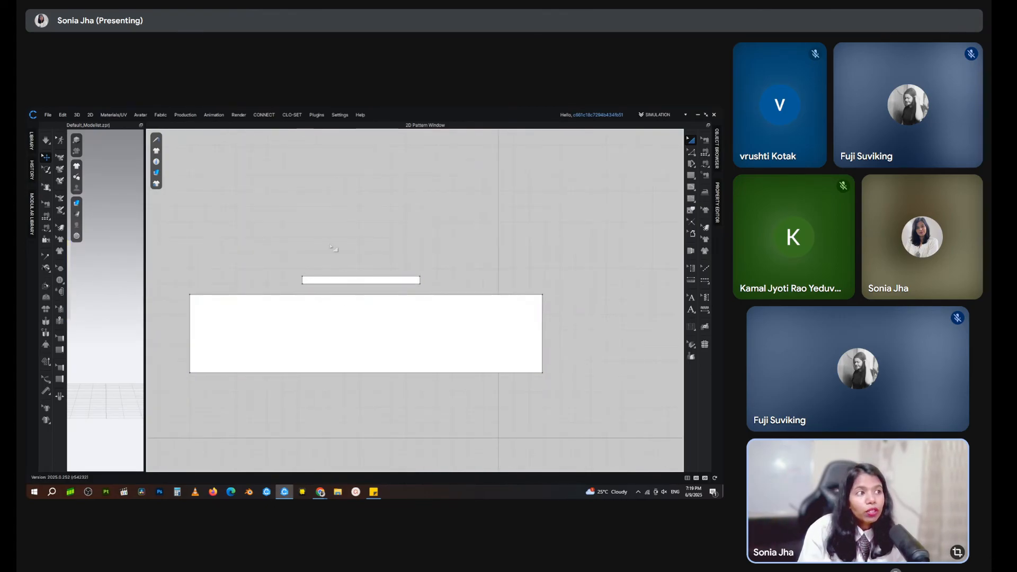
Step: Select the narrow strip and the large panel in turn to compare the two pieces, and clear the selection
left_click(310, 281)
left_click(311, 309)
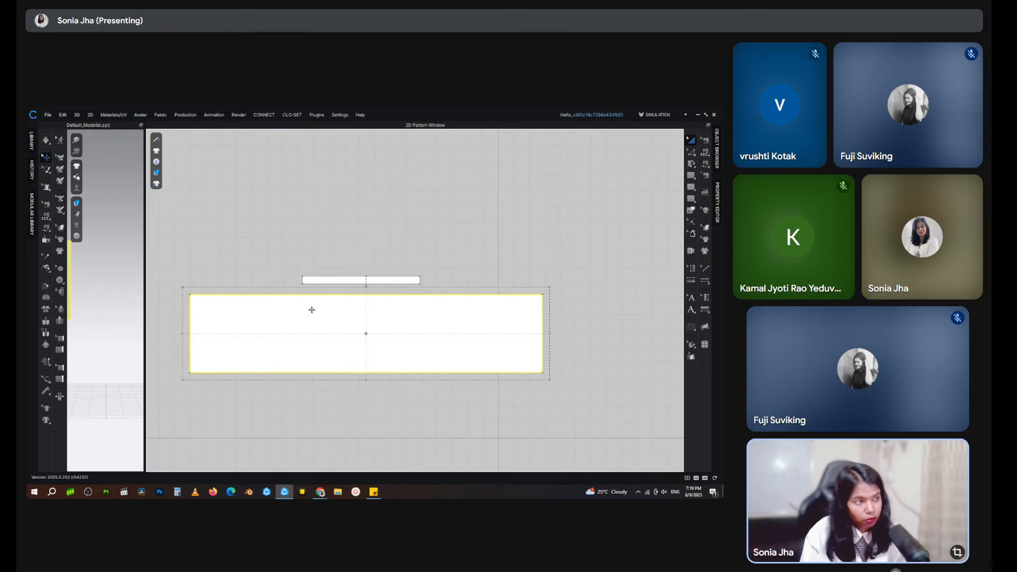
left_click(326, 280)
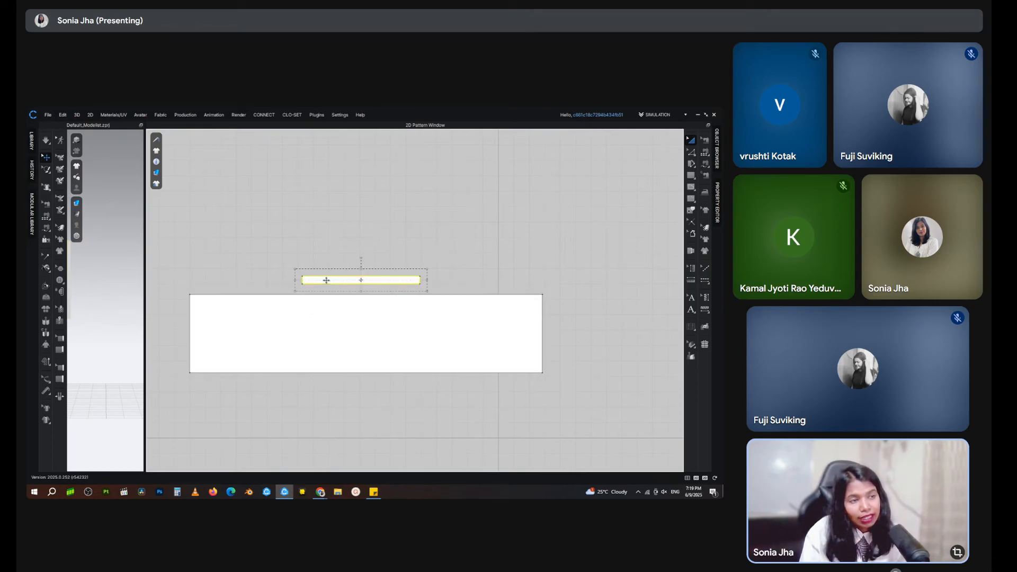
left_click(318, 334)
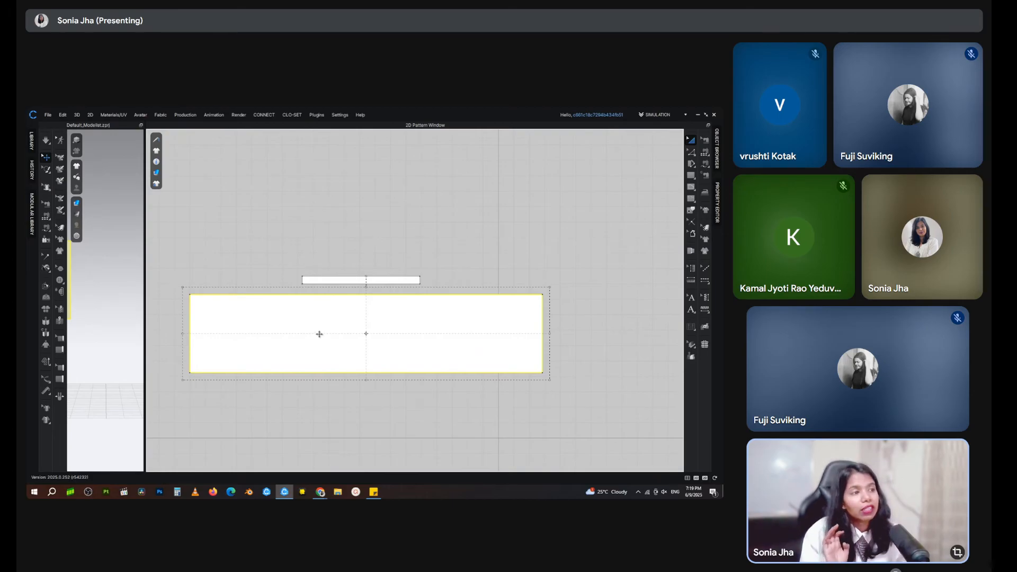
left_click(243, 236)
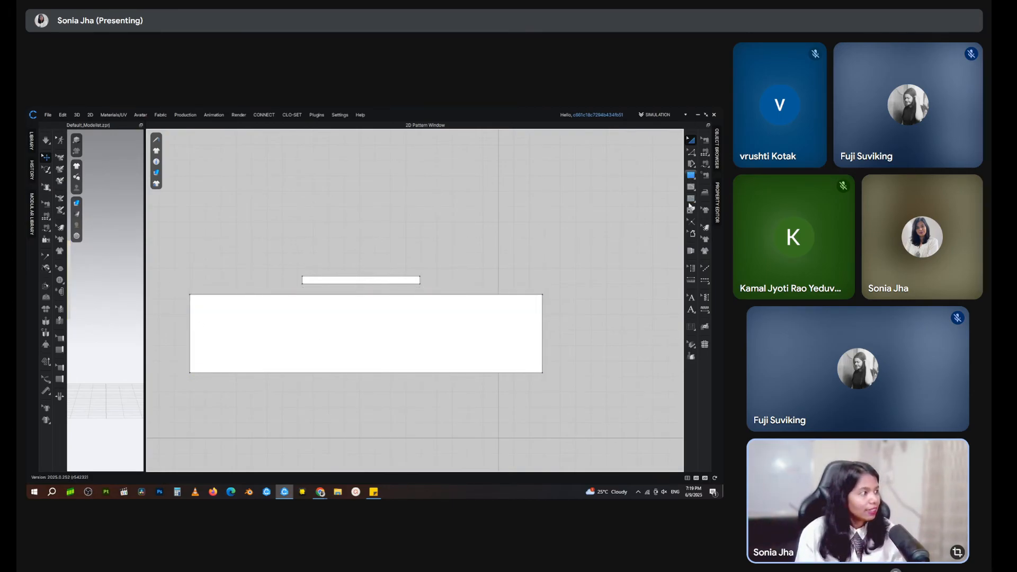
Step: Try to apply Pleats Fold across the large panel from one side edge to the other, near its upper edge
left_click(691, 329)
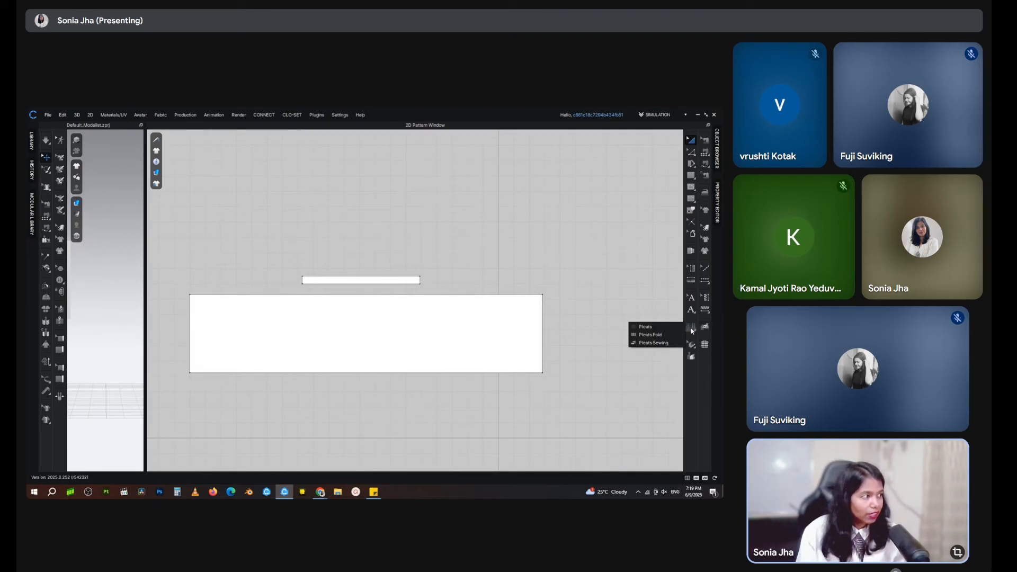
left_click(650, 336)
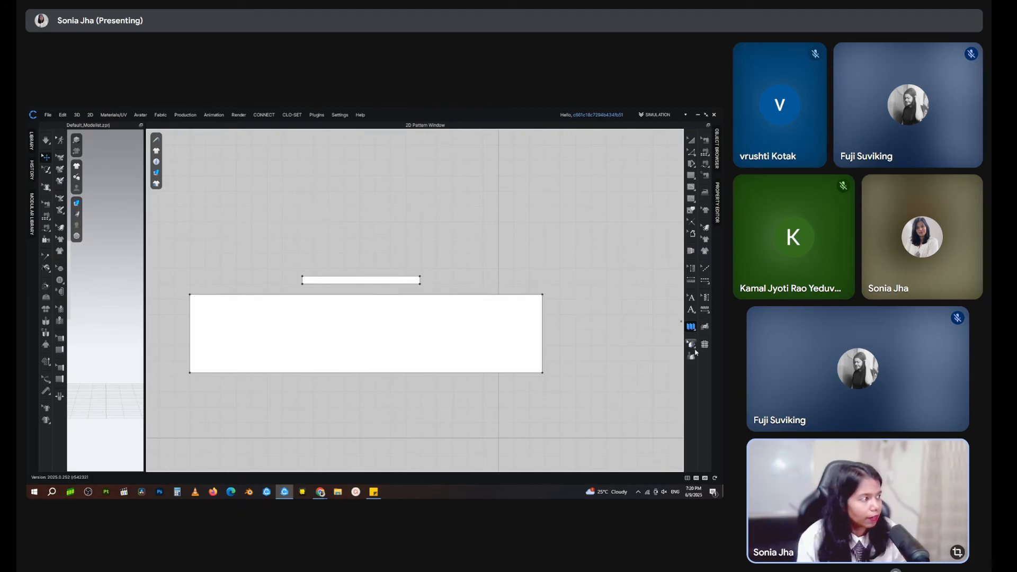
left_click(190, 301)
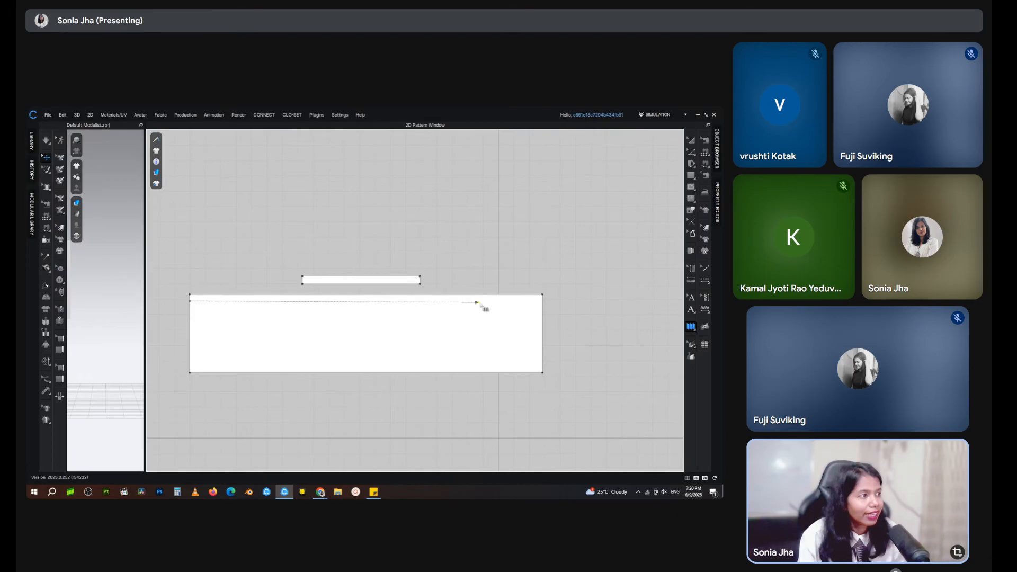
double_click(542, 303)
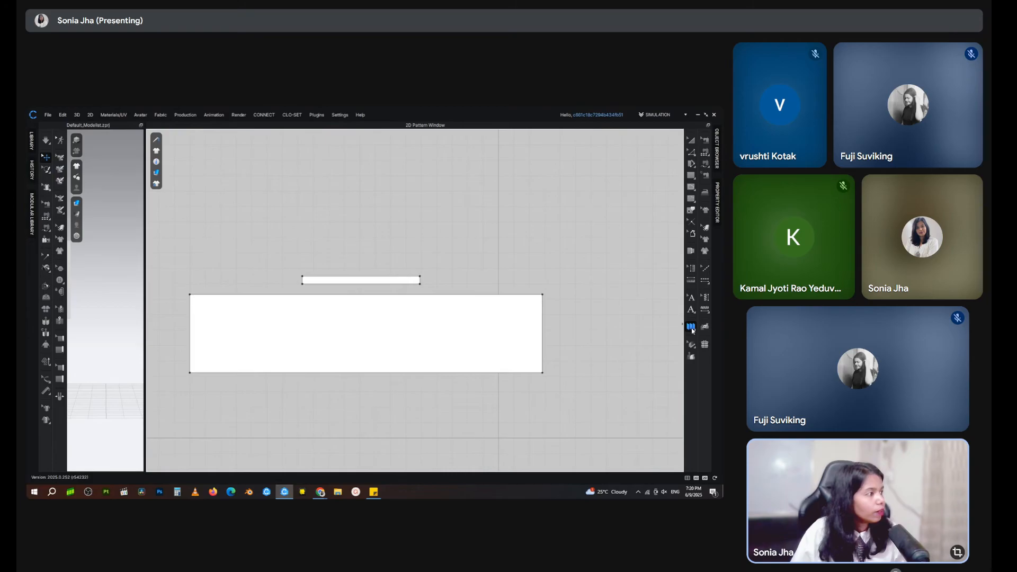
left_click(580, 255)
Step: Distribute 29 internal lines between the large panel's two side edges
left_click(690, 153)
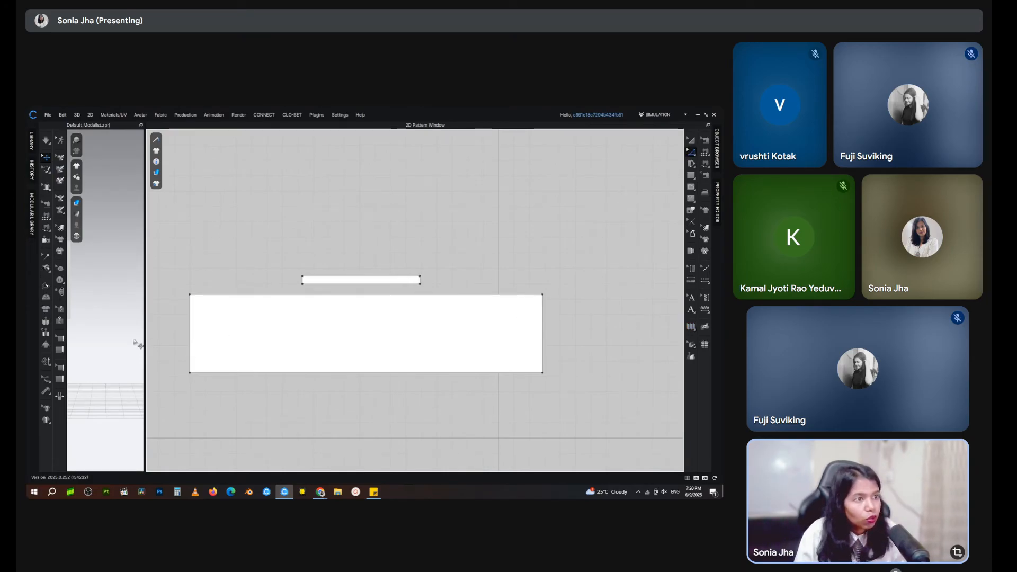
left_click(190, 345)
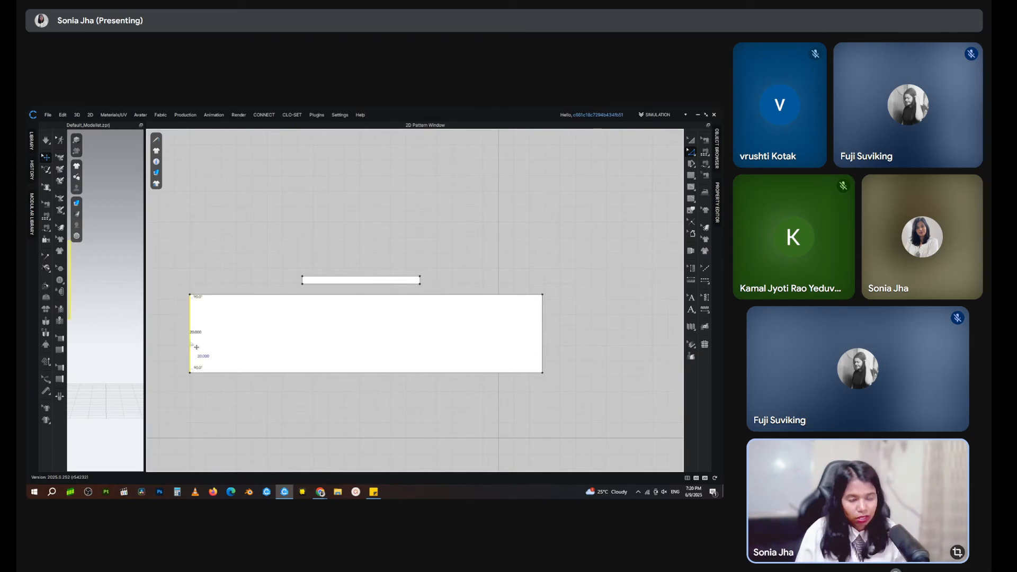
left_click(545, 339, "shift")
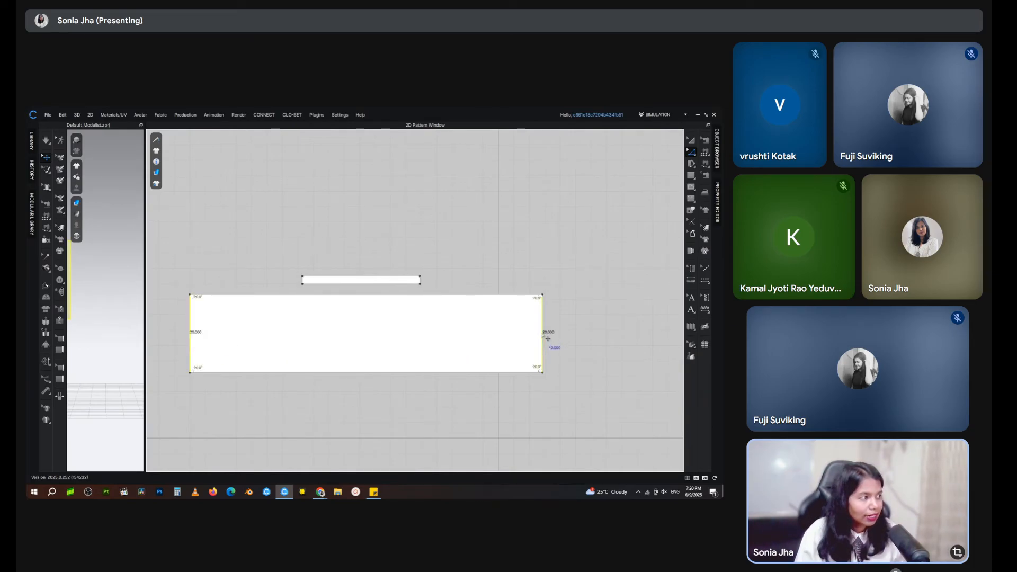
right_click(546, 339)
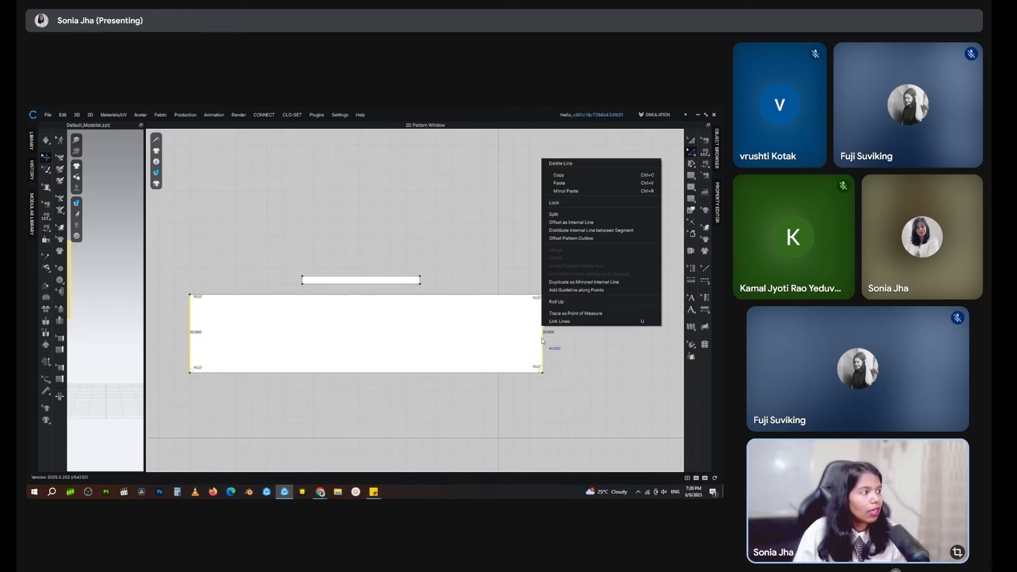
left_click(583, 232)
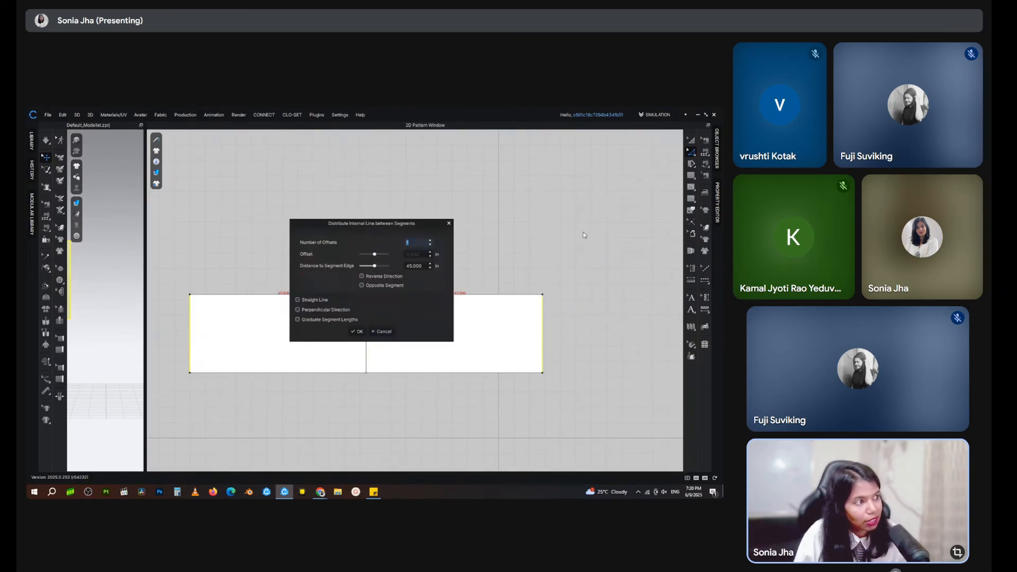
left_click_drag(323, 223, 248, 171)
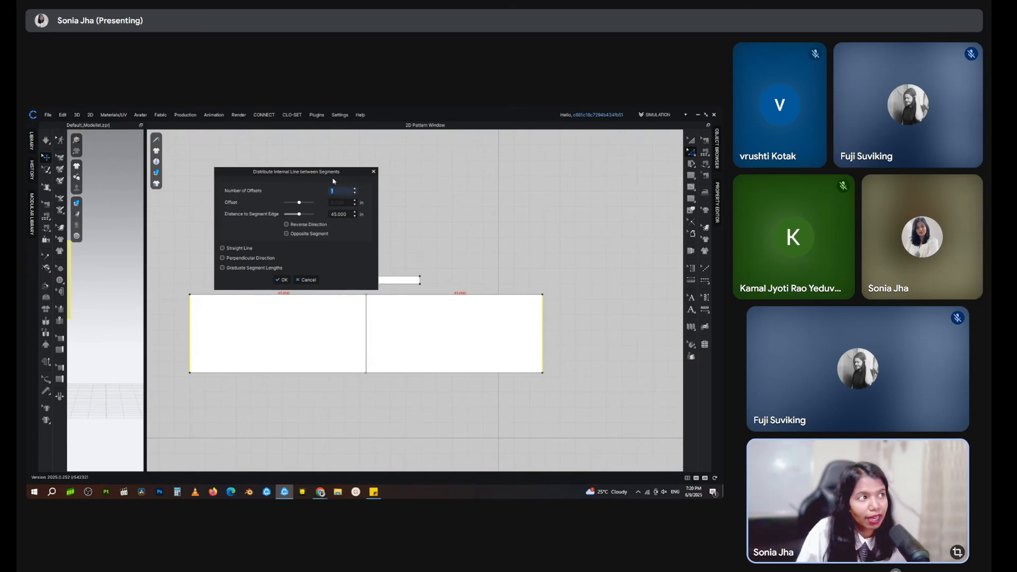
left_click(354, 190)
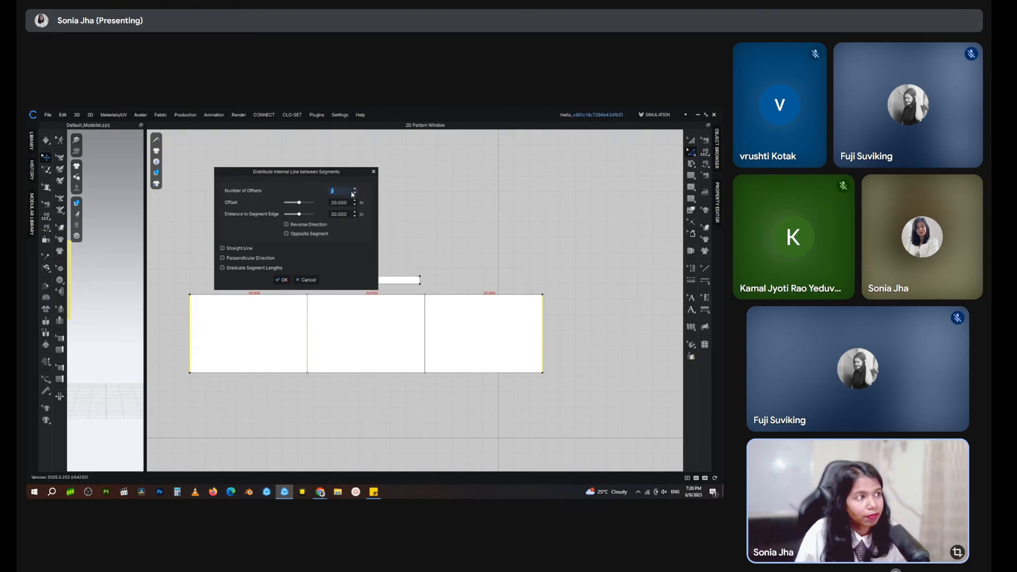
left_click(355, 189)
left_click(354, 189)
left_click(355, 189)
left_click(354, 189)
left_click(355, 189)
left_click(354, 189)
left_click(354, 189)
left_click(354, 189)
left_click(355, 189)
left_click(354, 189)
left_click(354, 189)
left_click(354, 189)
type("29")
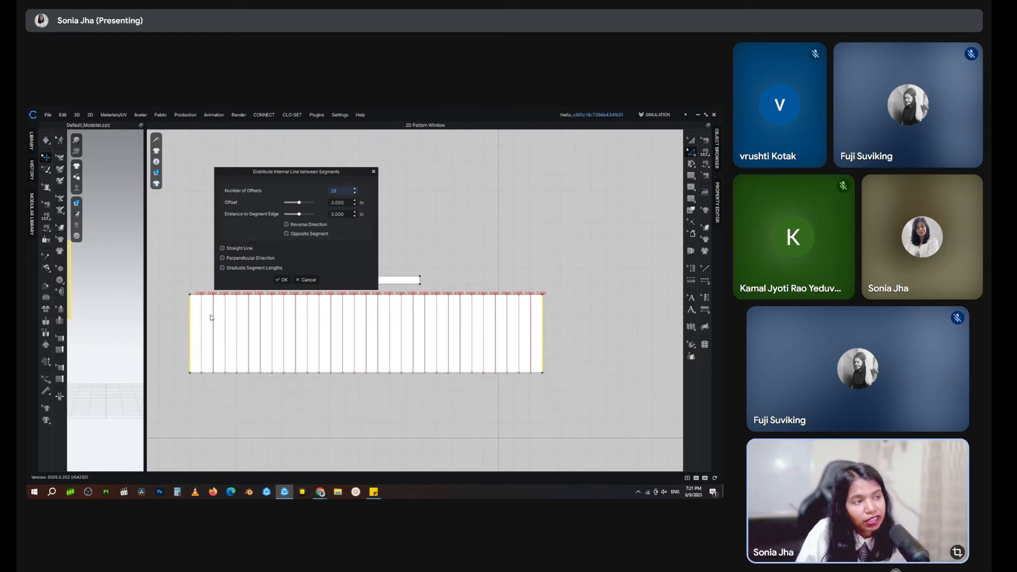
left_click(284, 280)
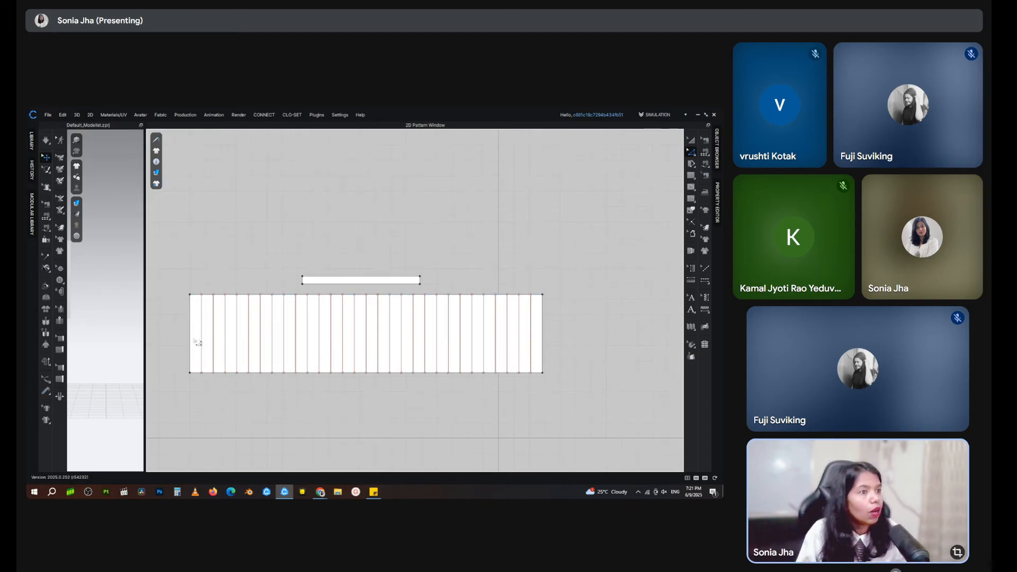
Step: Extend the upper end points of all the internal lines to the pattern outline, adding points on it
left_click_drag(198, 290, 538, 300)
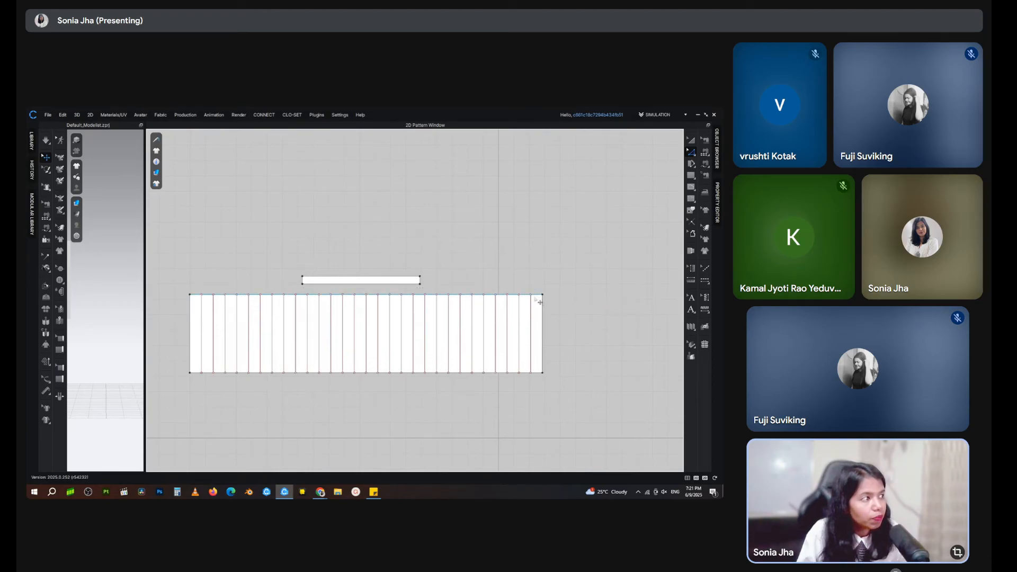
left_click_drag(195, 288, 531, 300)
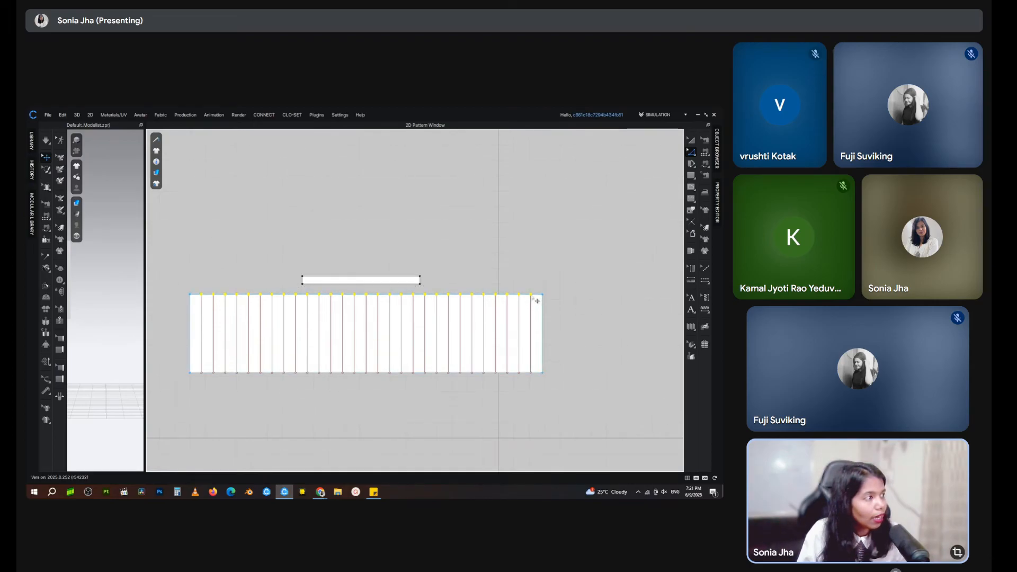
right_click(531, 296)
mouse_move(577, 336)
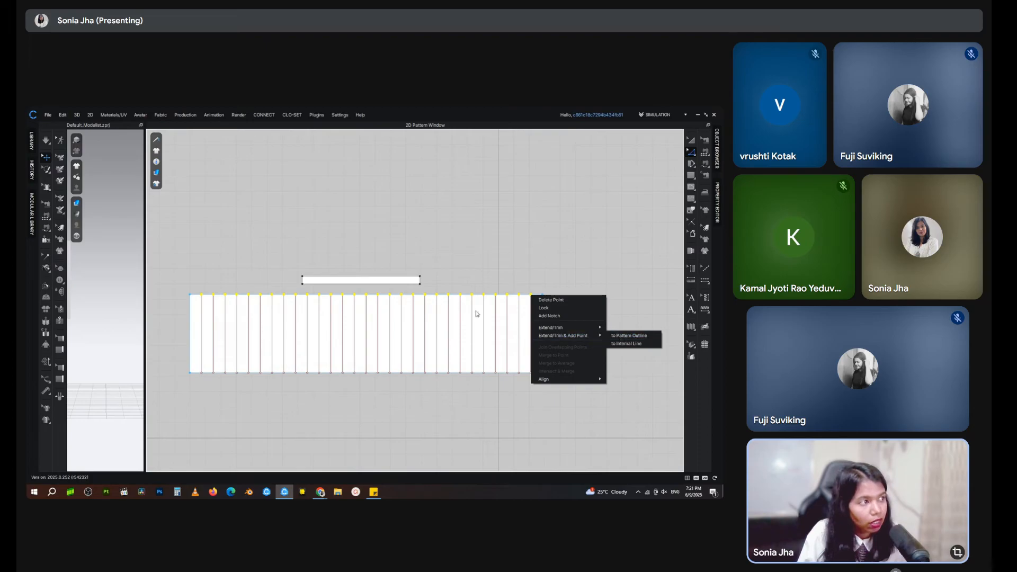
left_click(624, 337)
Step: Pull one internal line's upper end point off the edge, and extend all the upper end points to the pattern outline again with added points
scroll(398, 344, "up", 5)
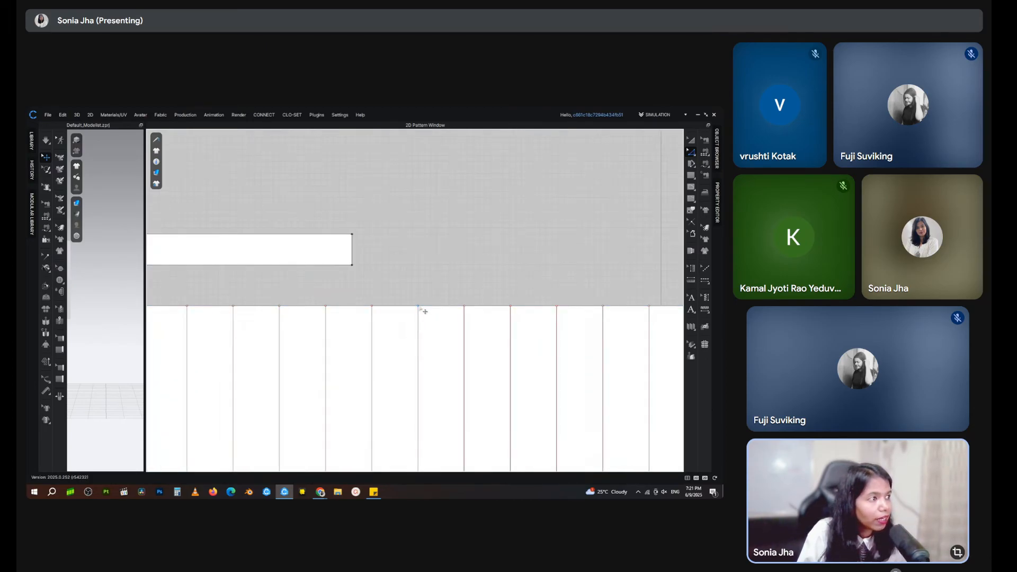
left_click_drag(418, 306, 418, 320)
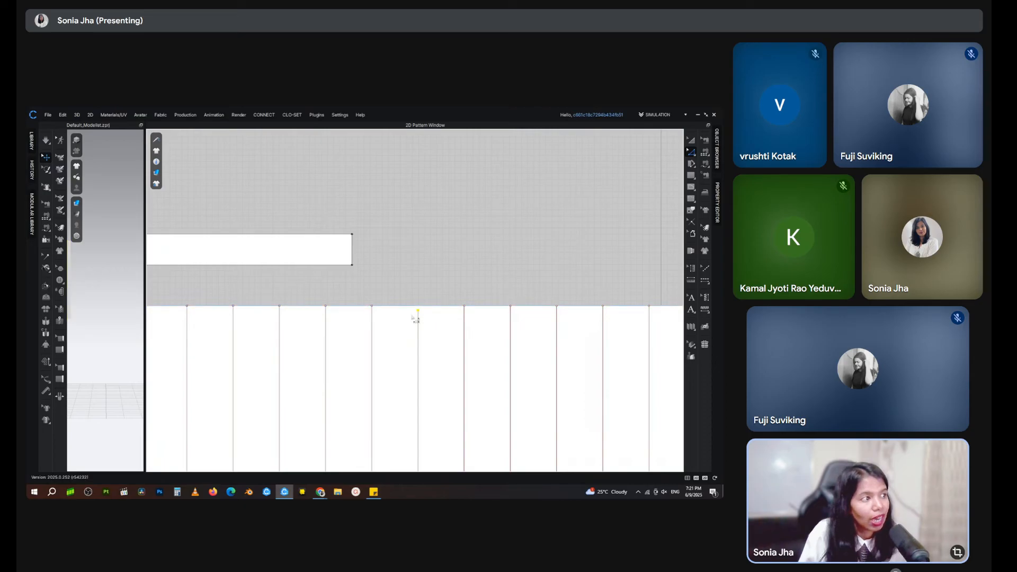
scroll(424, 315, "down", 5)
left_click_drag(189, 316, 659, 331)
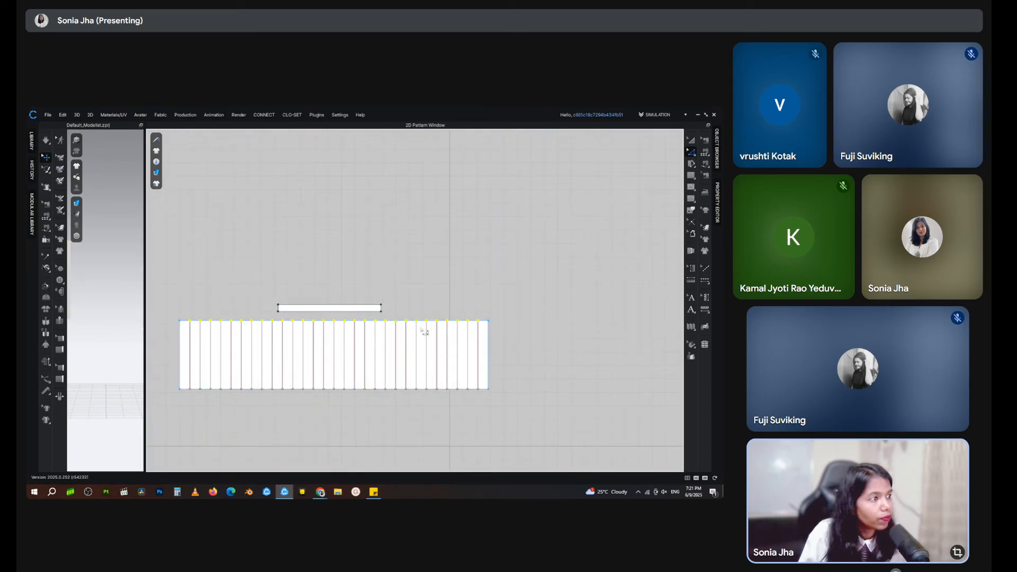
scroll(423, 331, "up", 3)
right_click(365, 294)
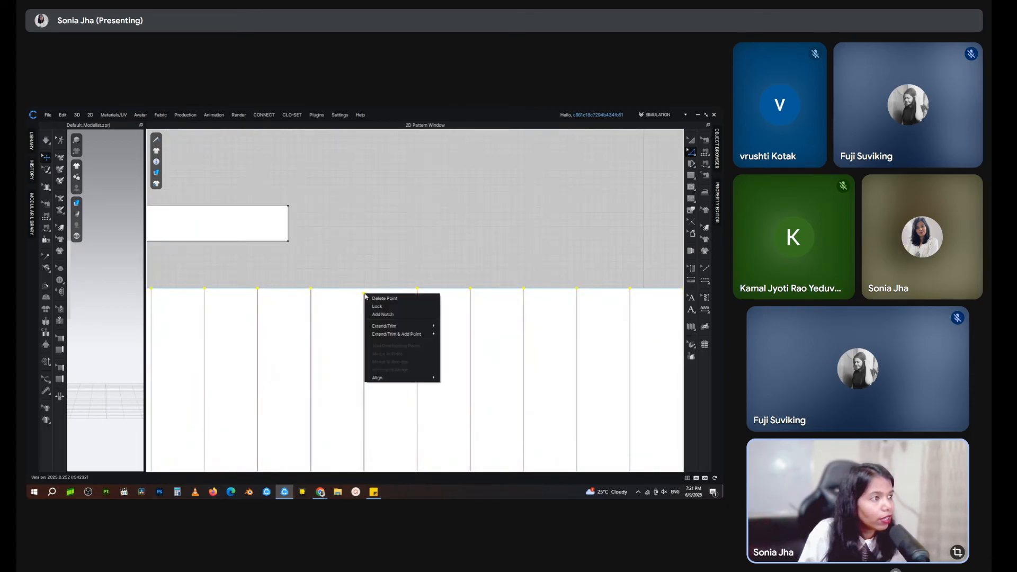
mouse_move(408, 333)
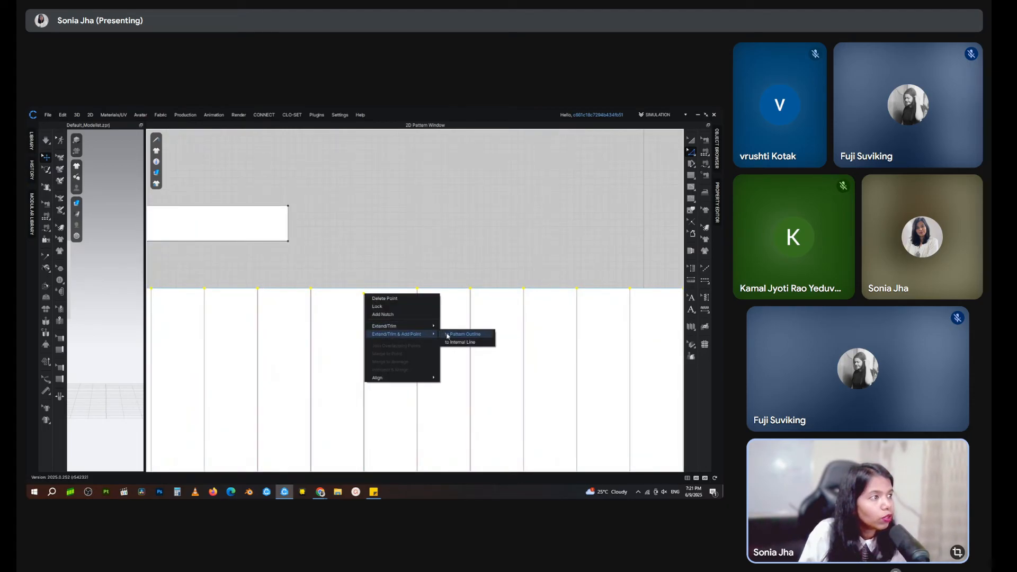
left_click(448, 337)
Step: Test one internal line's attachment by moving its upper end point down off the panel's edge and back onto it
left_click(364, 288)
left_click(368, 293)
left_click(365, 290)
left_click(371, 295)
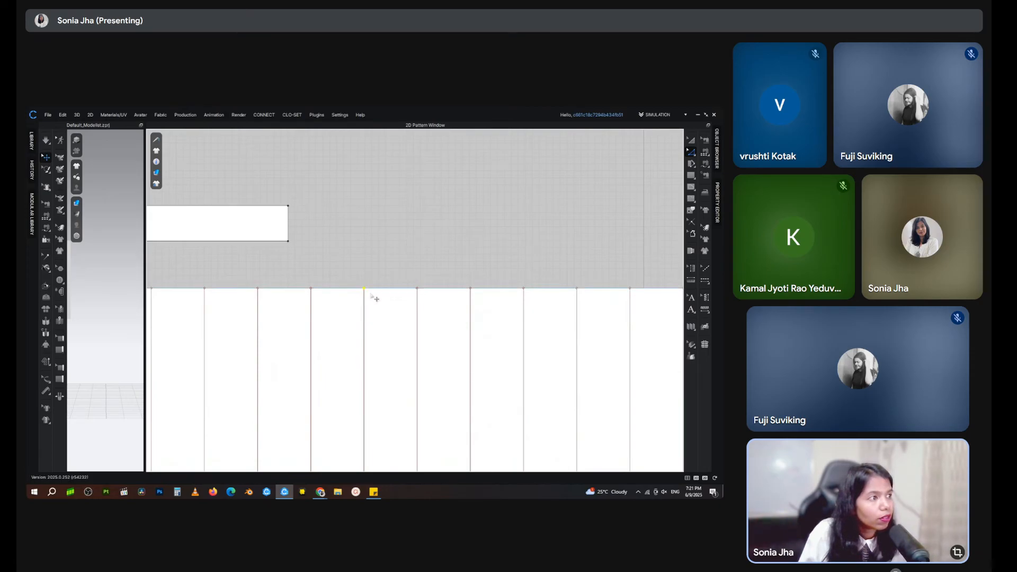
left_click_drag(365, 290, 364, 301)
left_click(375, 273)
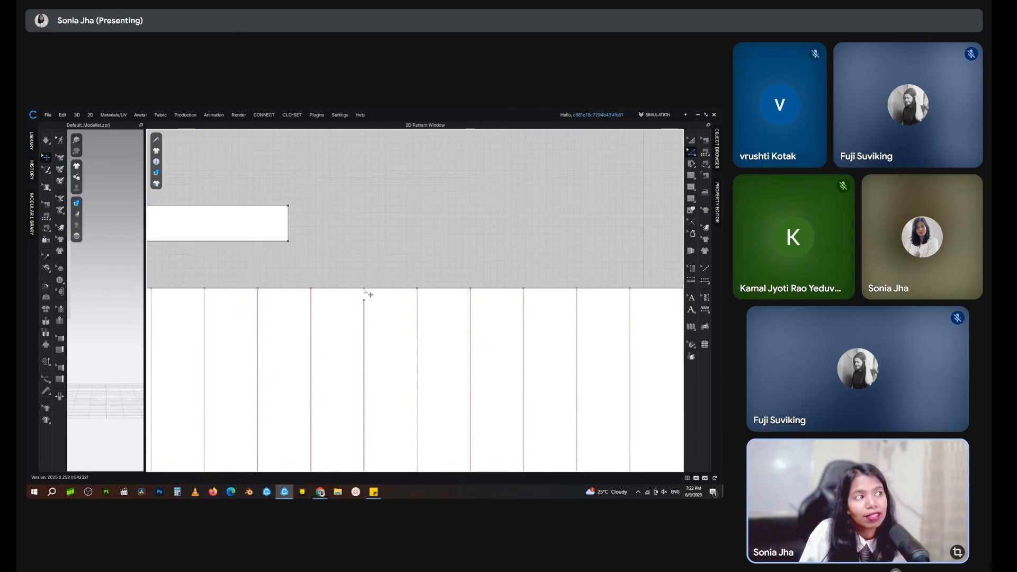
left_click_drag(364, 300, 367, 293)
Step: Apply knife pleats across the large panel with 3 internal lines per pleat
scroll(368, 293, "down", 10)
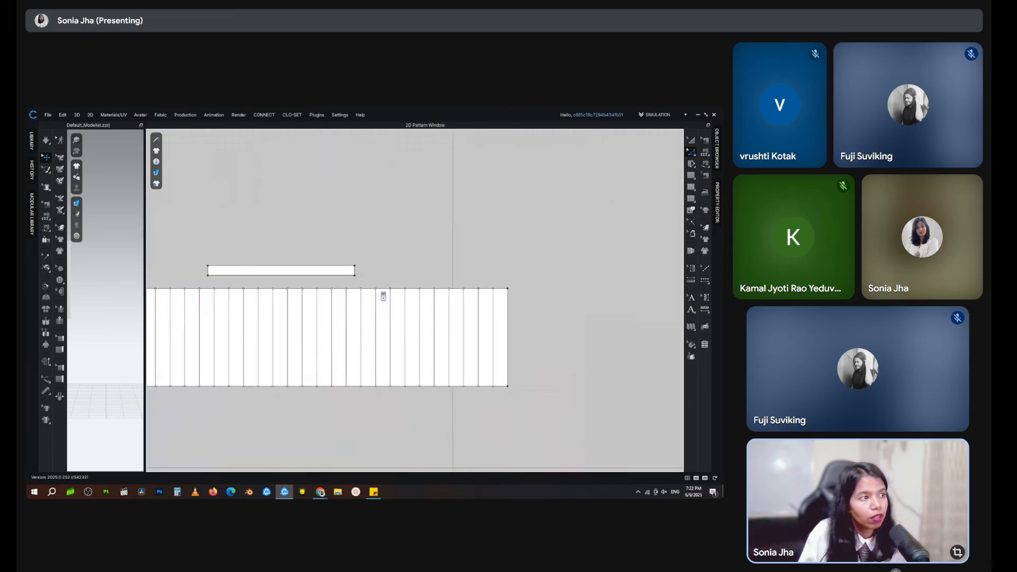
scroll(400, 258, "up", 2)
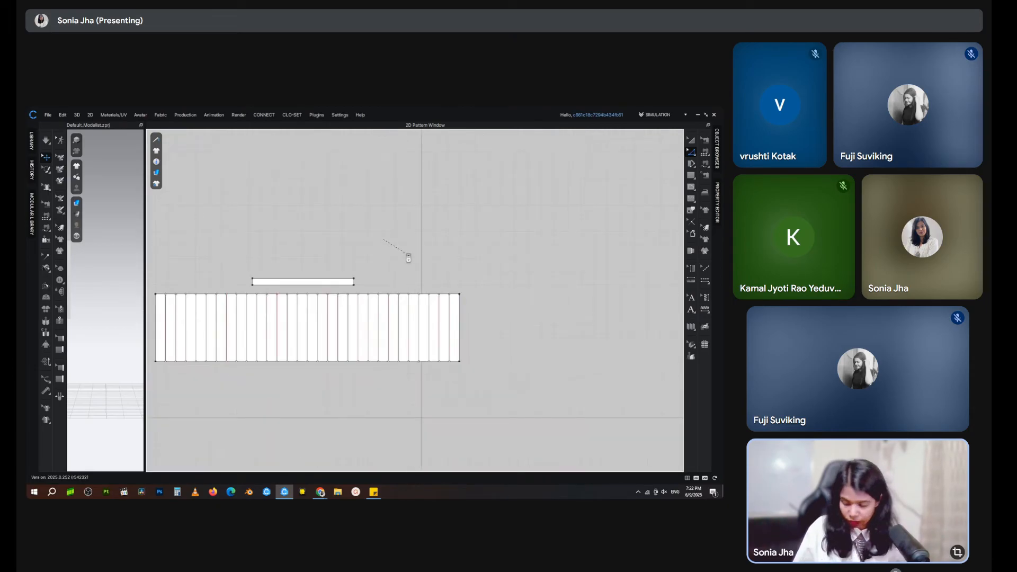
scroll(406, 255, "up", 3)
scroll(392, 265, "down", 4)
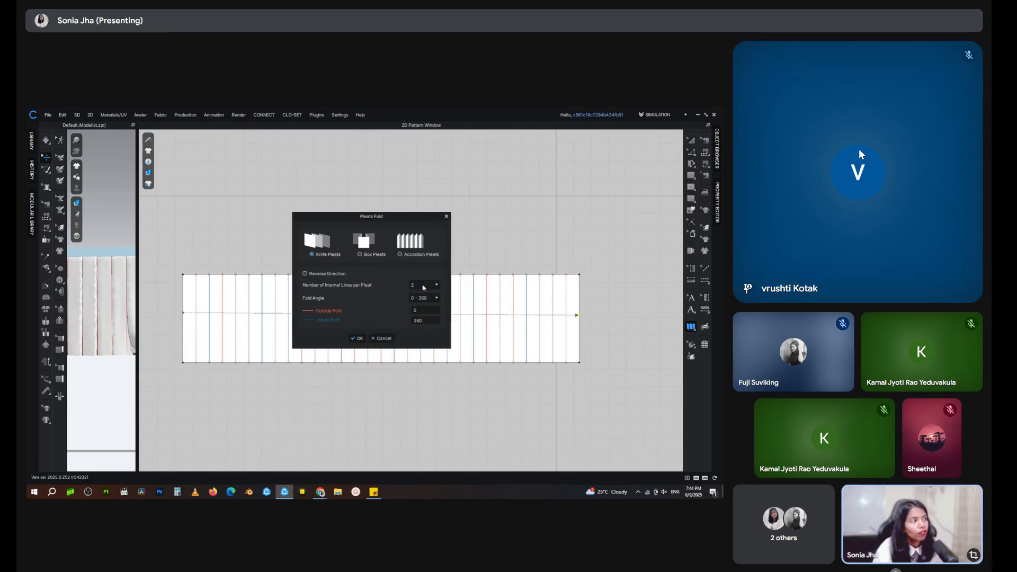
left_click(437, 285)
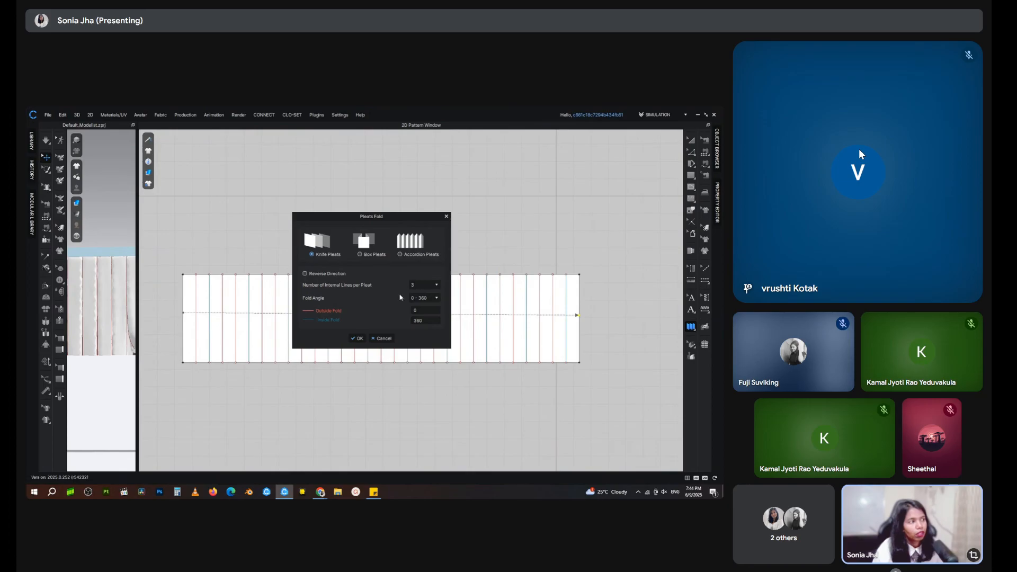
left_click(357, 338)
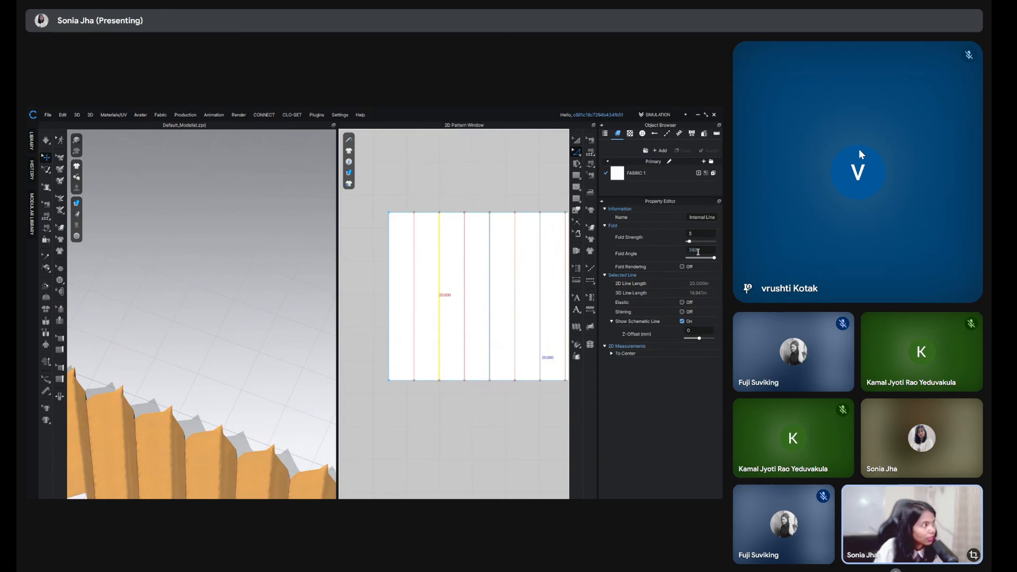
Step: Check the fold angles of successive internal lines on the panel and examine the folded pleats in 3D
left_click(415, 434)
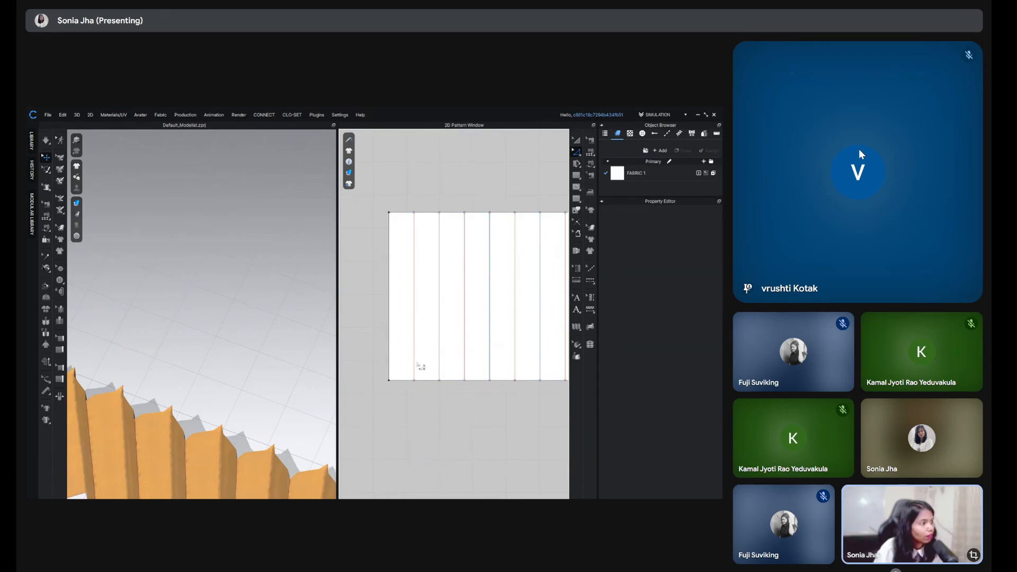
left_click(465, 365)
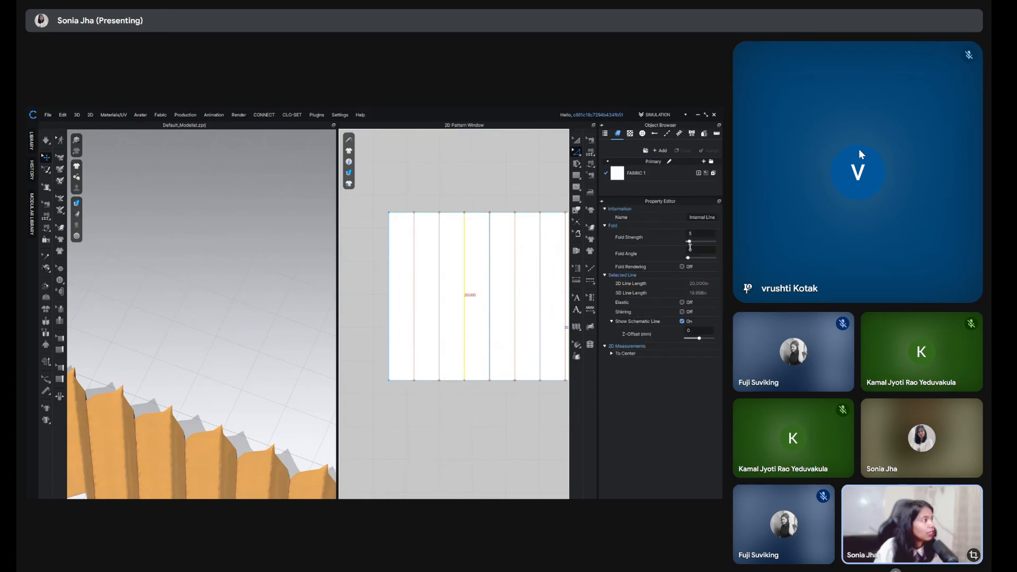
left_click(490, 328)
left_click(515, 333)
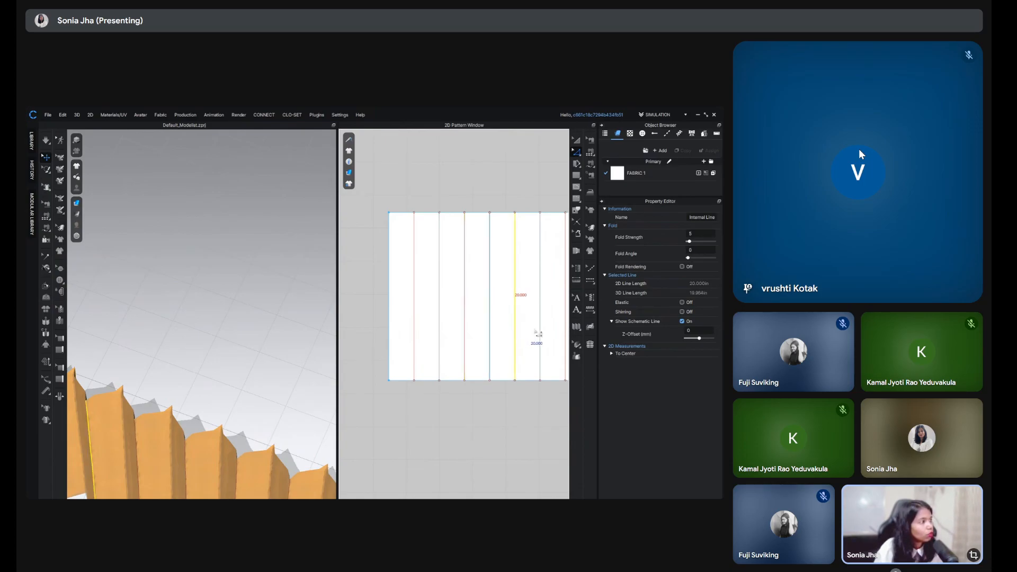
left_click(540, 331)
scroll(182, 365, "down", 5)
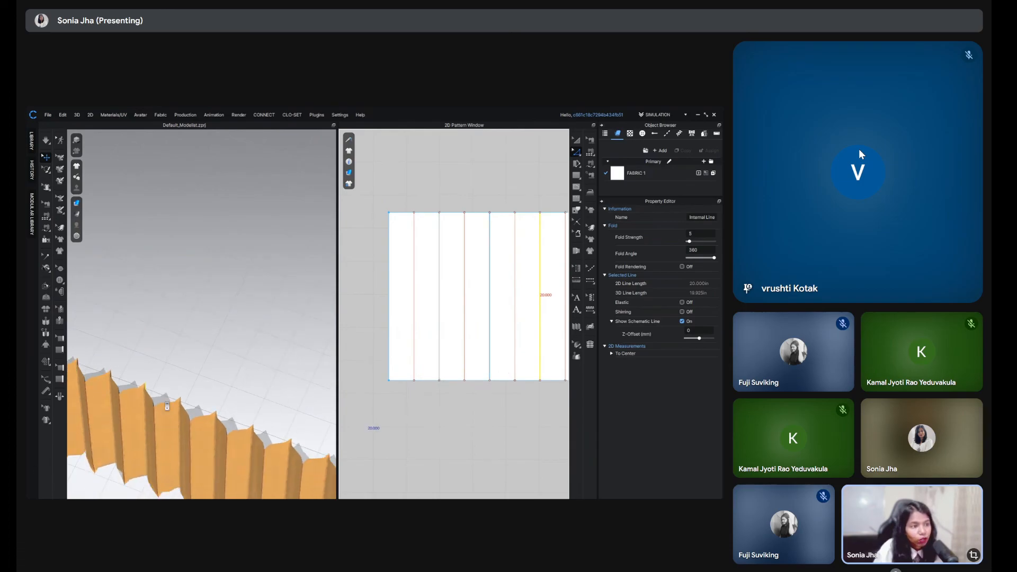
right_click_drag(198, 369, 156, 381)
scroll(156, 381, "down", 4)
middle_click_drag(210, 411, 196, 381)
mouse_move(196, 381)
right_mouse_down()
mouse_move(181, 393)
mouse_move(201, 379)
mouse_move(178, 385)
mouse_move(190, 373)
right_mouse_up()
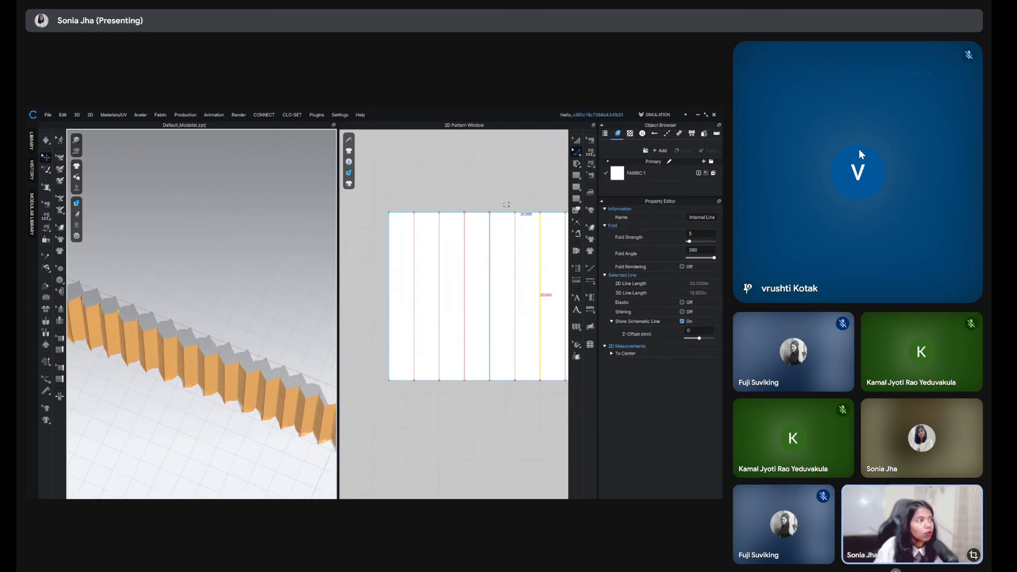
scroll(380, 328, "down", 3)
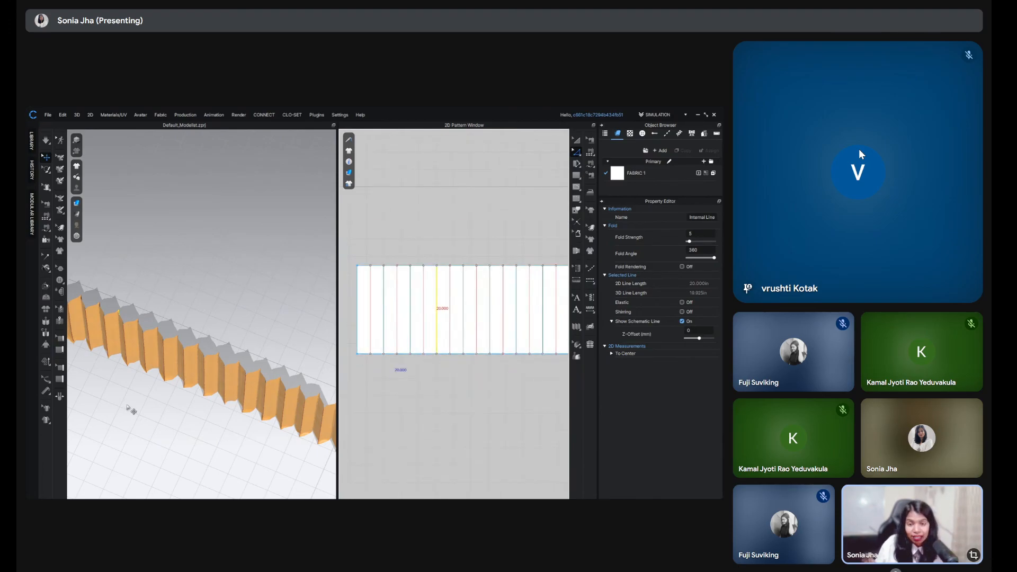
Step: Begin a new rectangle pattern 30 in wide above the pleated panel and open its height for editing
left_click(602, 127)
left_click(592, 127)
scroll(307, 383, "down", 2)
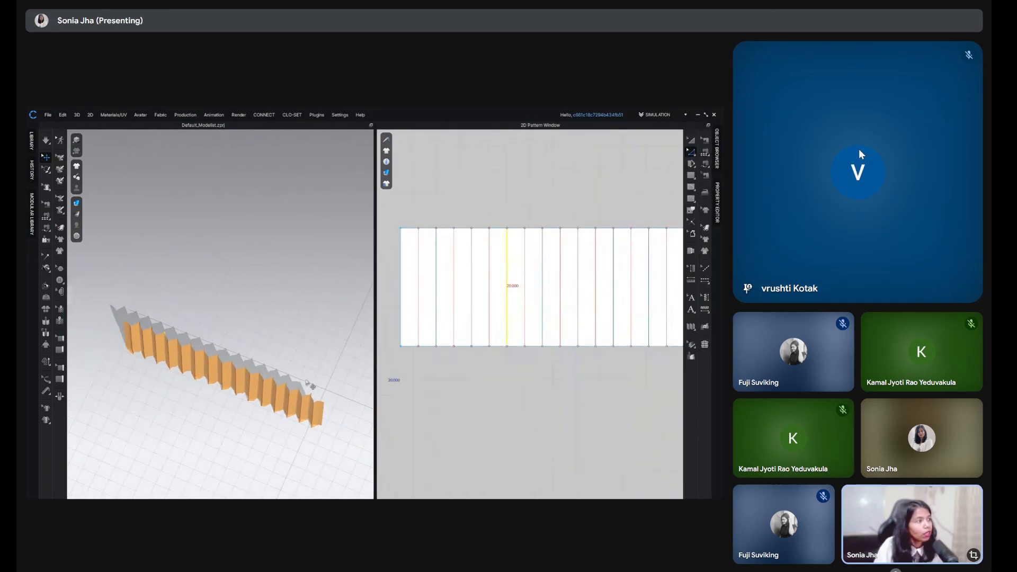
scroll(310, 385, "down", 1)
scroll(475, 433, "down", 3)
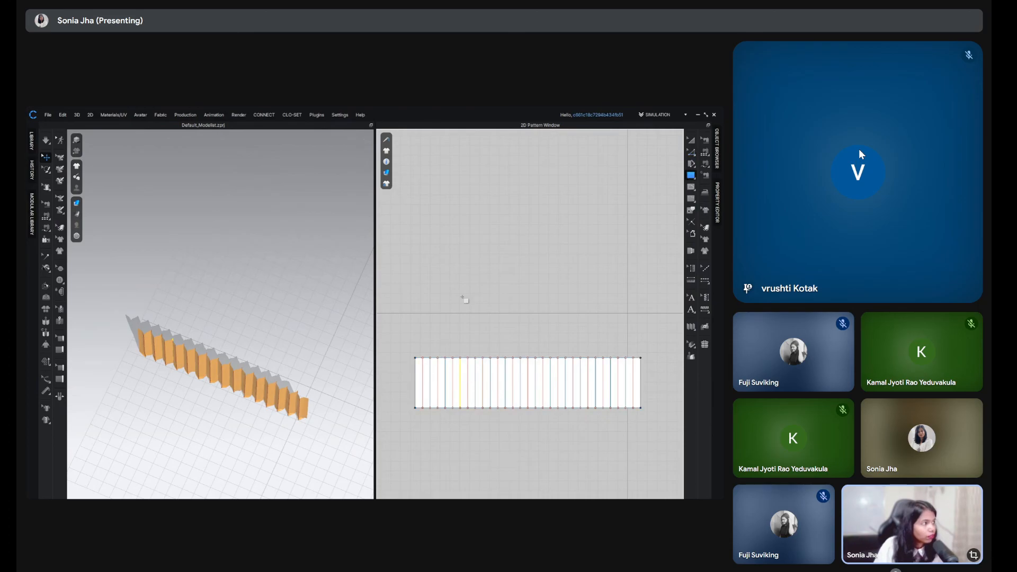
left_click(451, 310)
type("30")
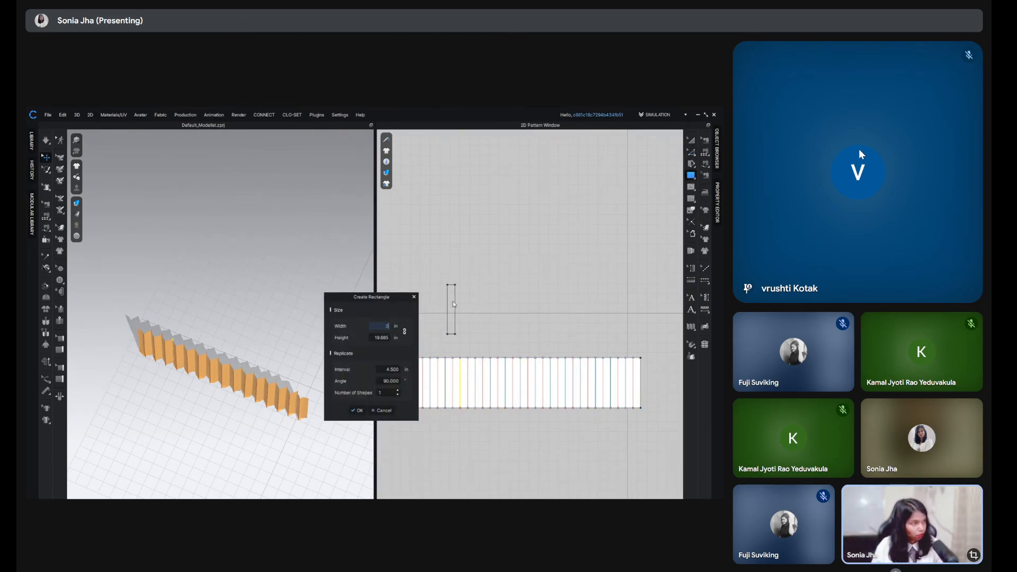
left_click(373, 339)
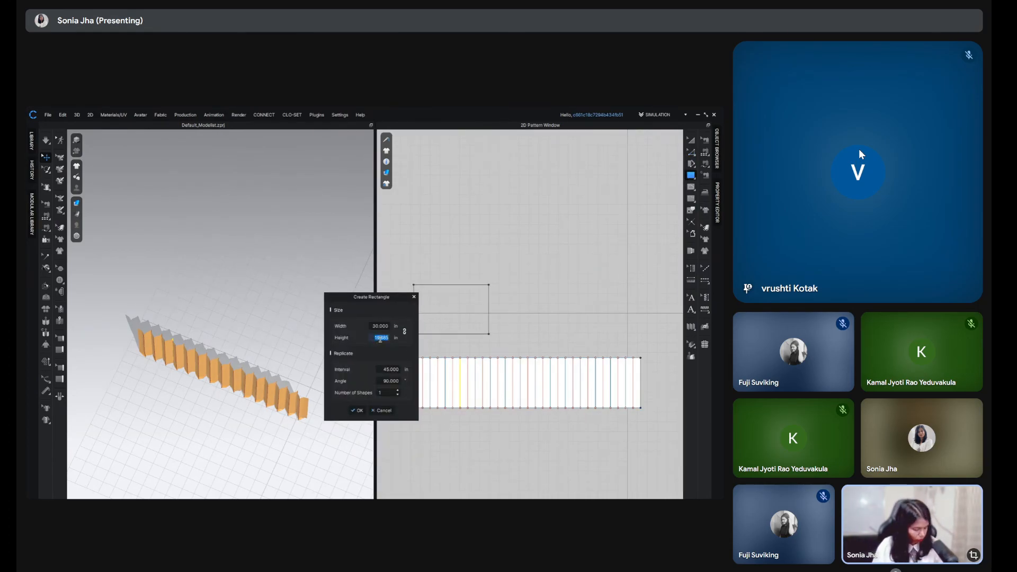